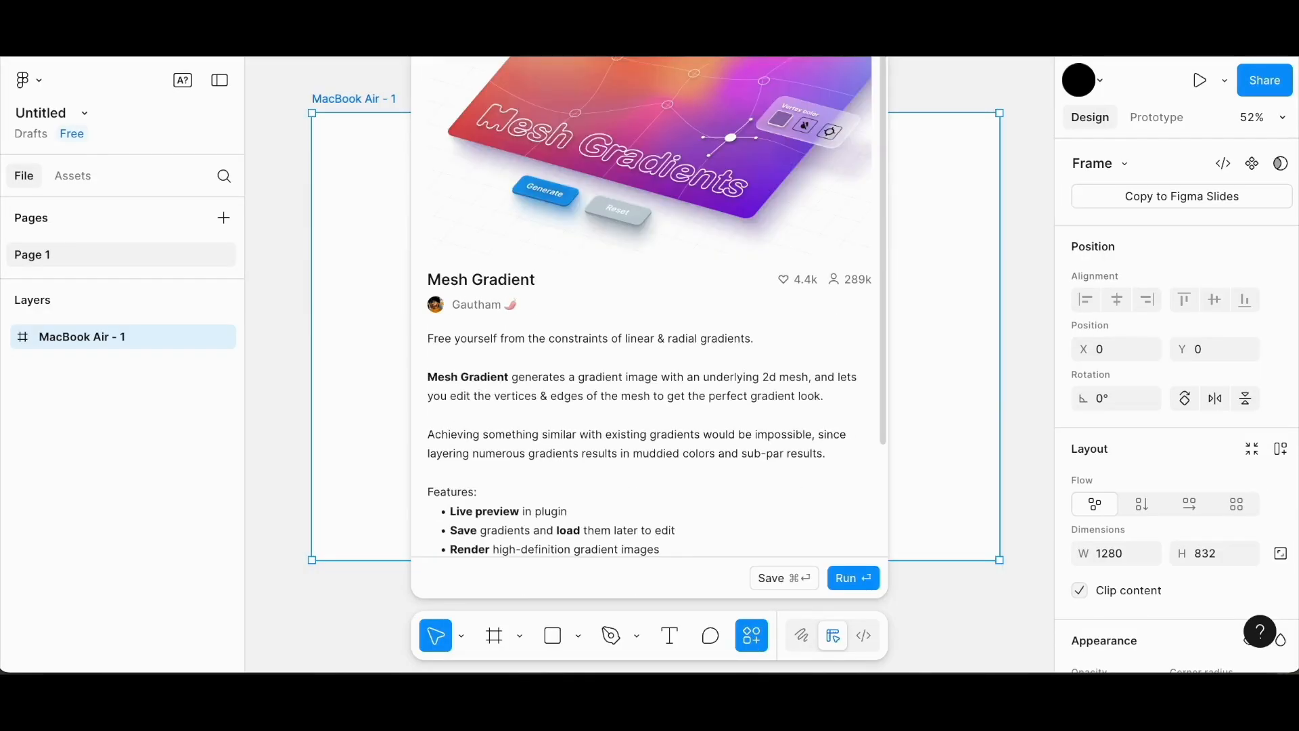
# Run the Mesh Gradient plugin and recolour the upper-right mesh point to a teal around #52C9C4.
pyautogui.scroll(-2, 577, 473)
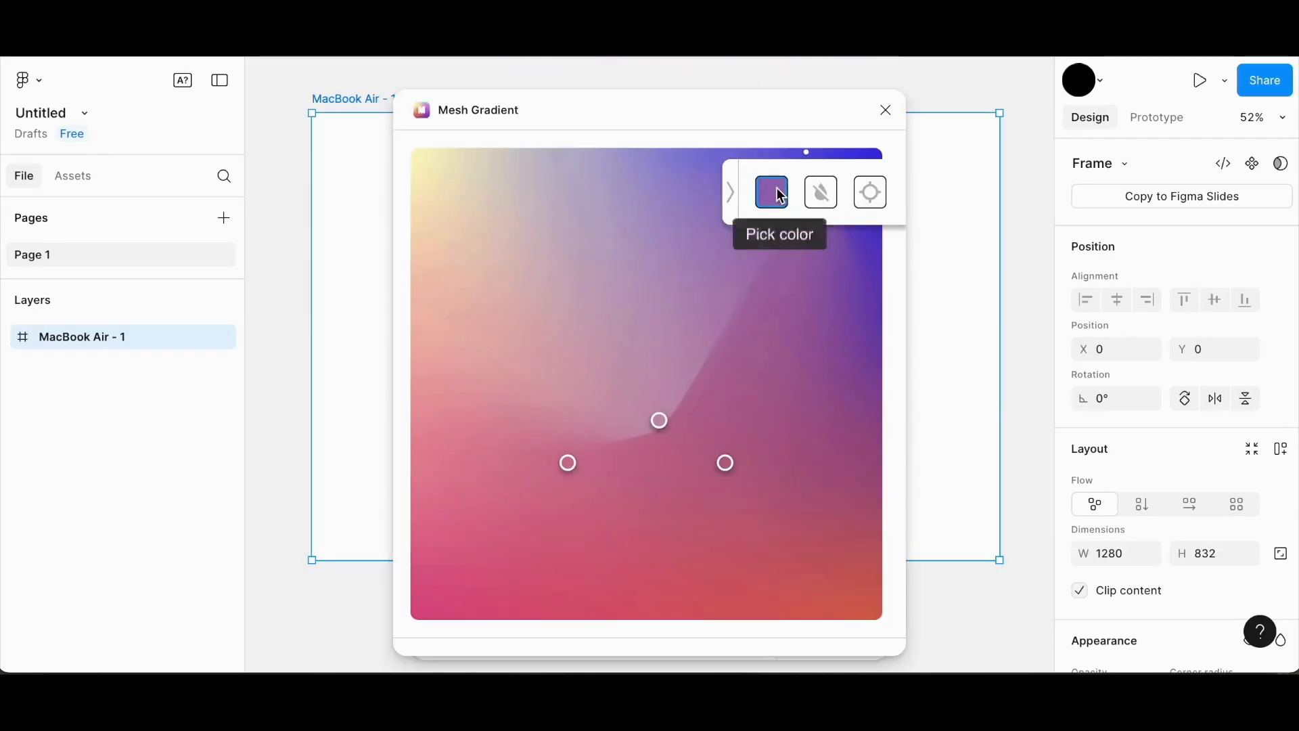
pyautogui.click(777, 193)
pyautogui.moveTo(840, 367); pyautogui.dragTo(793, 366)
pyautogui.moveTo(771, 268); pyautogui.dragTo(808, 250)
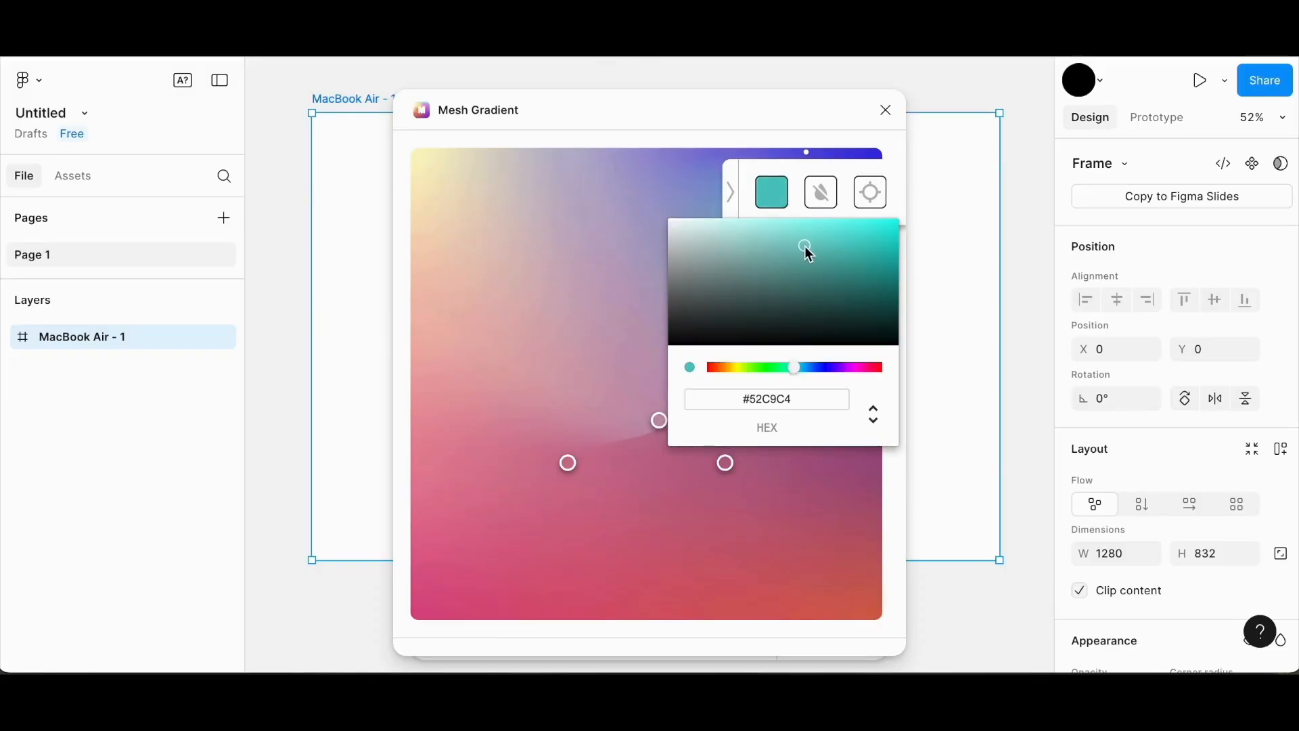
pyautogui.click(794, 498)
# Reshape the mesh into a sweeping S-curve by moving its inner points and add the rendered gradient to the canvas.
pyautogui.moveTo(789, 293); pyautogui.dragTo(794, 296)
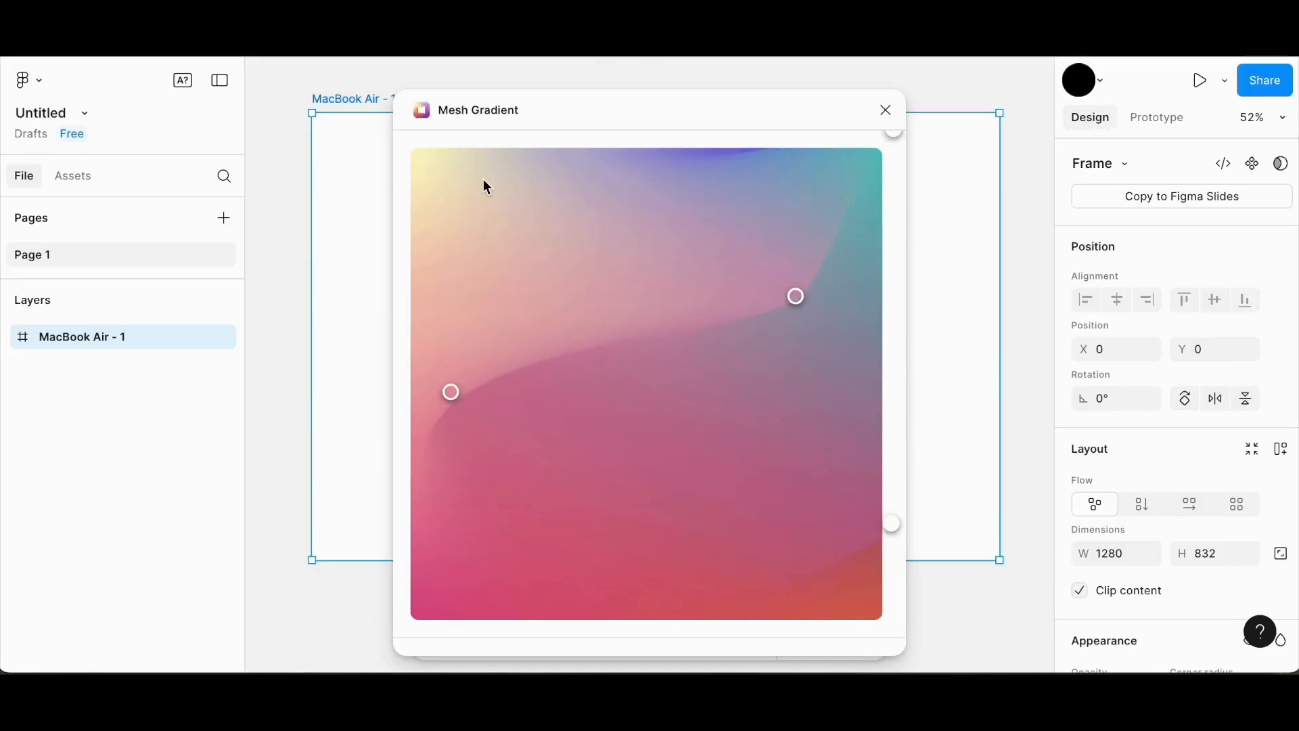
pyautogui.scroll(-3, 483, 178)
pyautogui.scroll(-3, 487, 186)
pyautogui.click(818, 579)
# Size the gradient image to 1280 × 832 over the MacBook Air frame and nest its layer inside that frame.
pyautogui.moveTo(993, 433); pyautogui.dragTo(952, 523)
pyautogui.scroll(-2, 1006, 360)
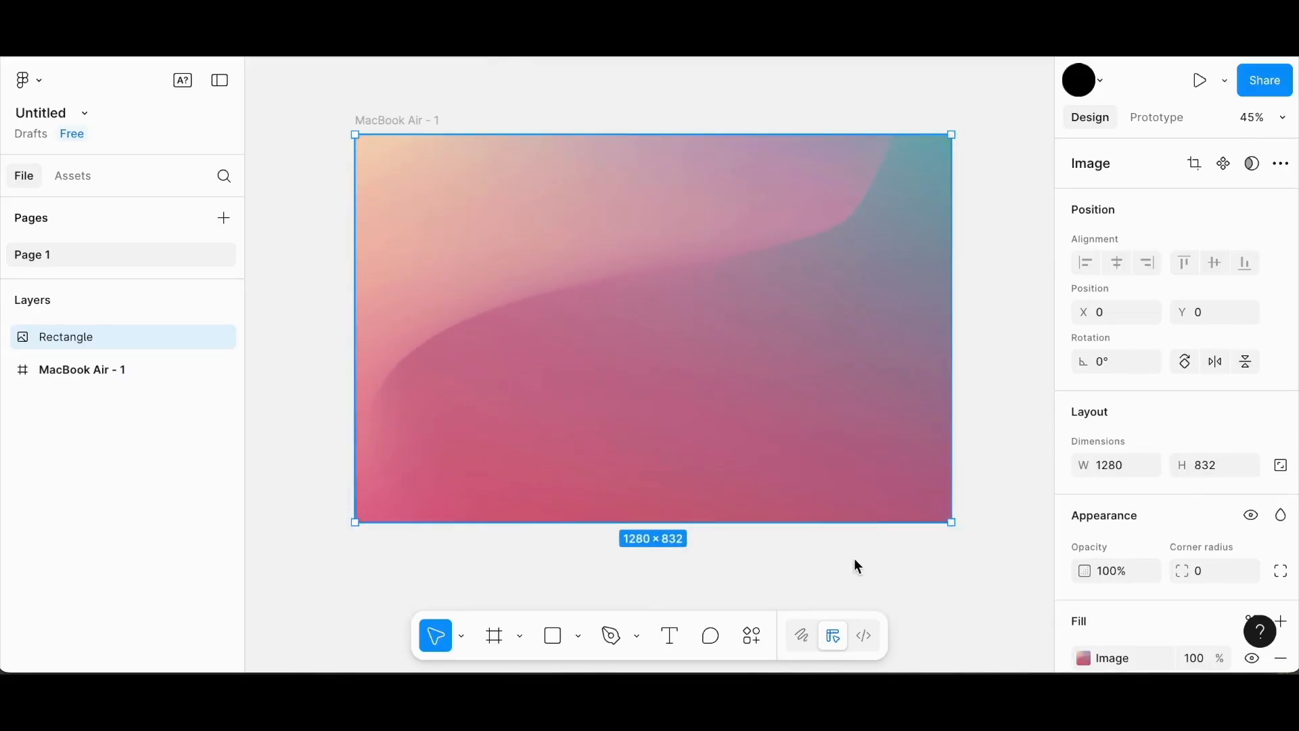
pyautogui.hotkey('shift', '1')
pyautogui.moveTo(115, 336)
pyautogui.mouseDown()
pyautogui.moveTo(115, 396)
pyautogui.moveTo(107, 339)
pyautogui.mouseUp()
pyautogui.press('Escape')
# Draw a title frame of about 627 × 109 near the design's upper edge, at about X 293, Y 99.
pyautogui.click(495, 636)
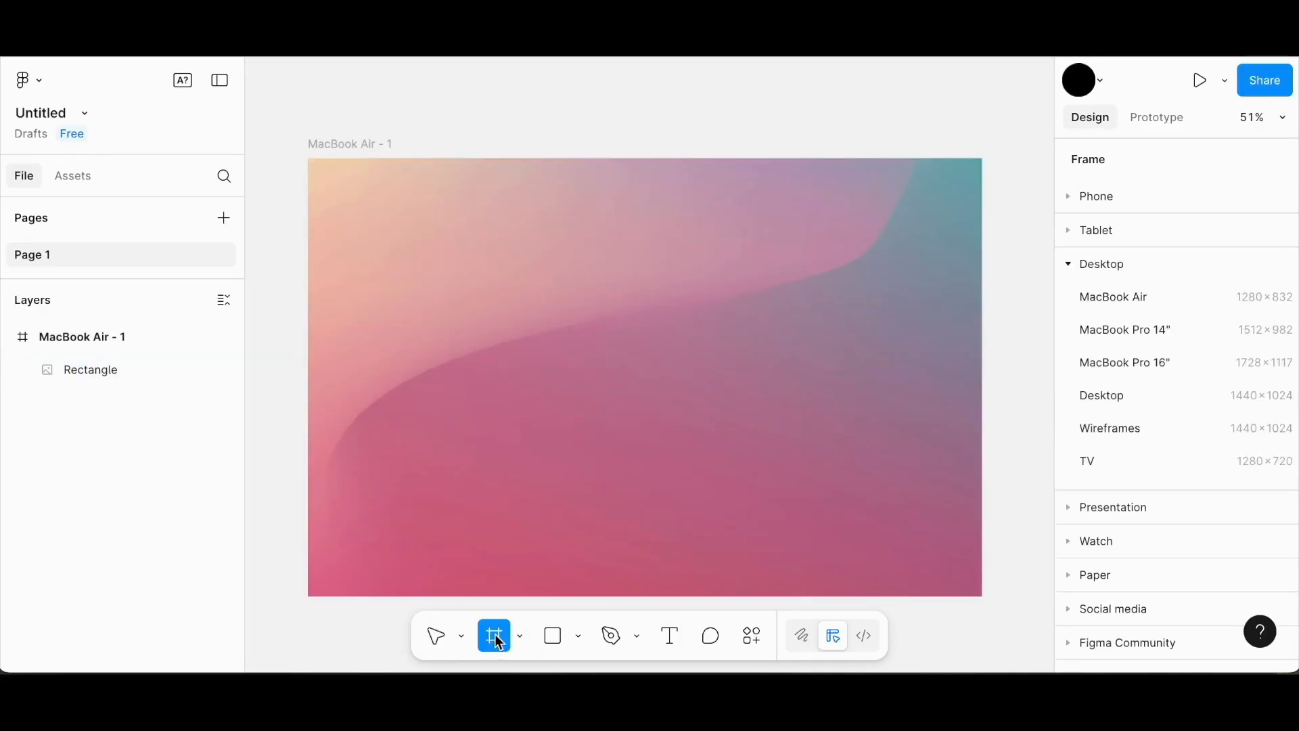
pyautogui.moveTo(476, 252)
pyautogui.mouseDown()
pyautogui.moveTo(493, 203)
pyautogui.moveTo(810, 180)
pyautogui.moveTo(806, 197)
pyautogui.mouseUp()
pyautogui.moveTo(665, 230); pyautogui.dragTo(651, 245)
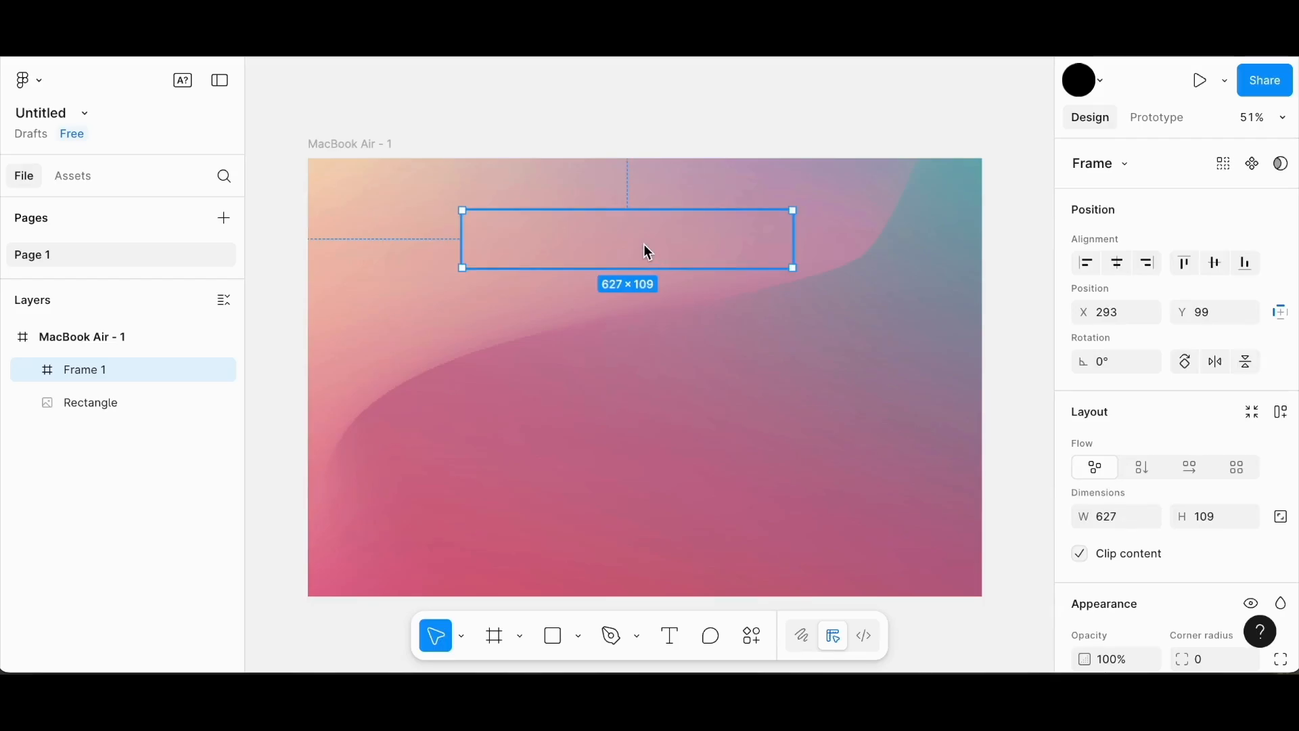
# Start a text layer inside the title frame using Inter Semi Bold at size 32.
pyautogui.press('t')
pyautogui.click(603, 249)
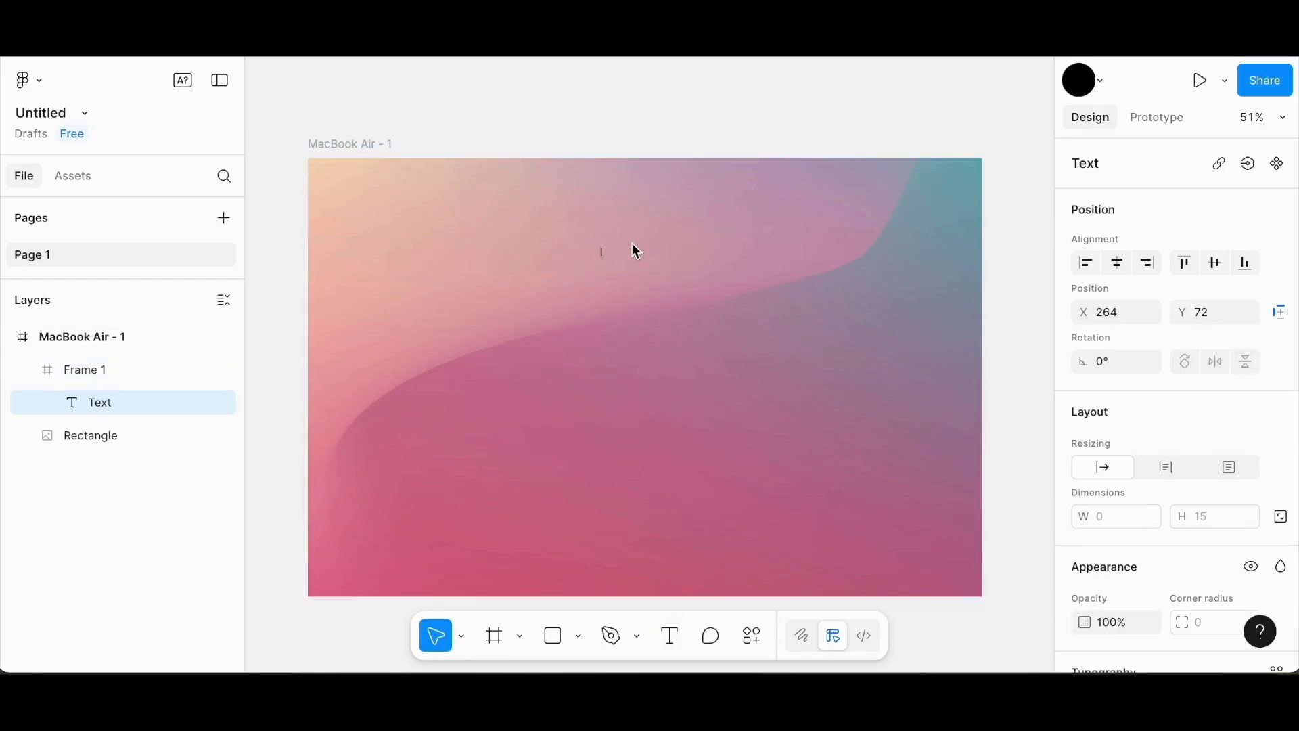
pyautogui.scroll(-5, 1230, 493)
pyautogui.click(1245, 436)
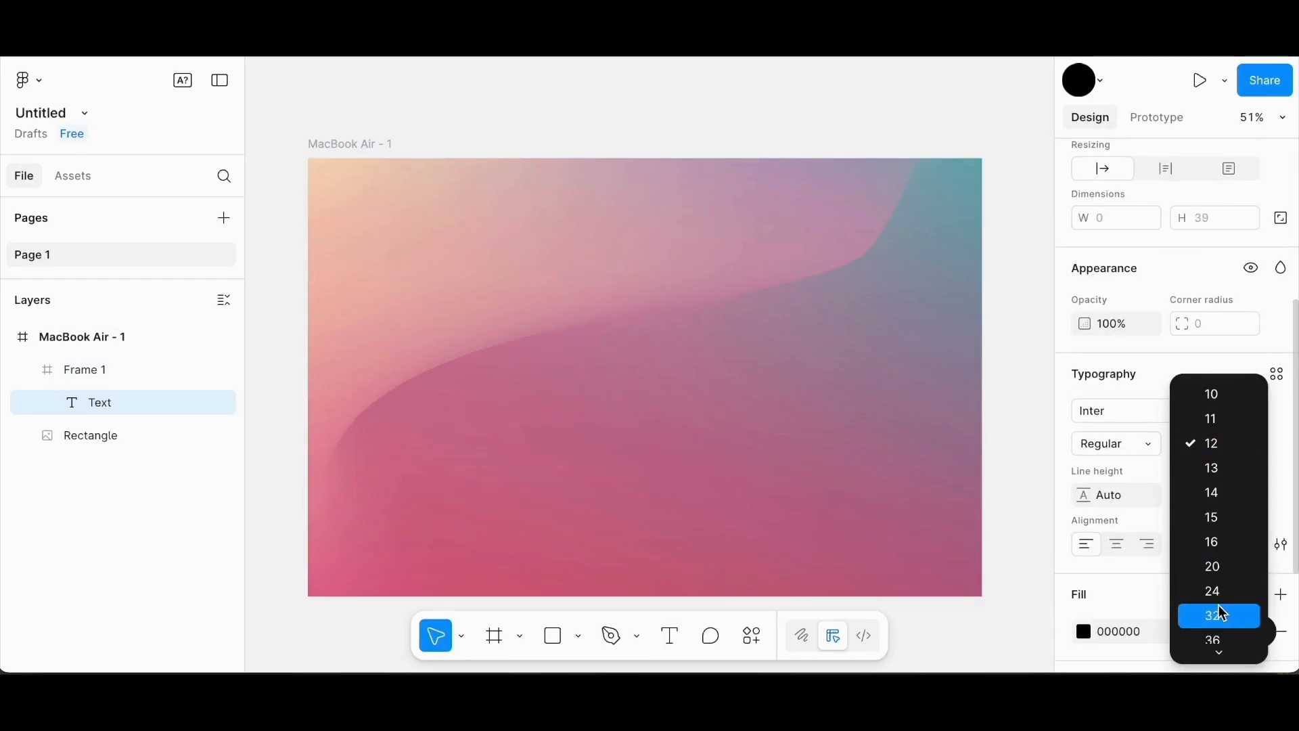
pyautogui.click(1220, 558)
pyautogui.click(1110, 446)
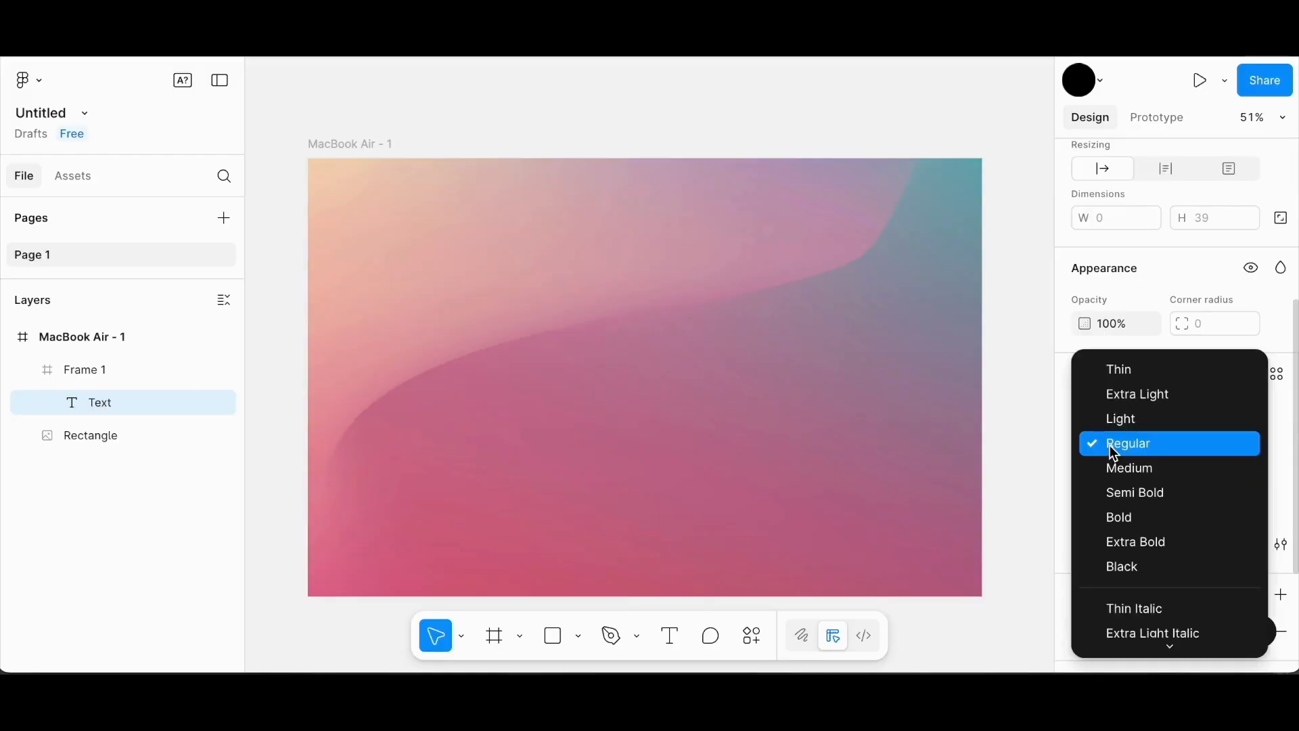
pyautogui.click(1120, 494)
# Set the text fill to white (FFFFFF) and enter "Website Co." as the title.
pyautogui.scroll(-1, 1151, 495)
pyautogui.click(1084, 508)
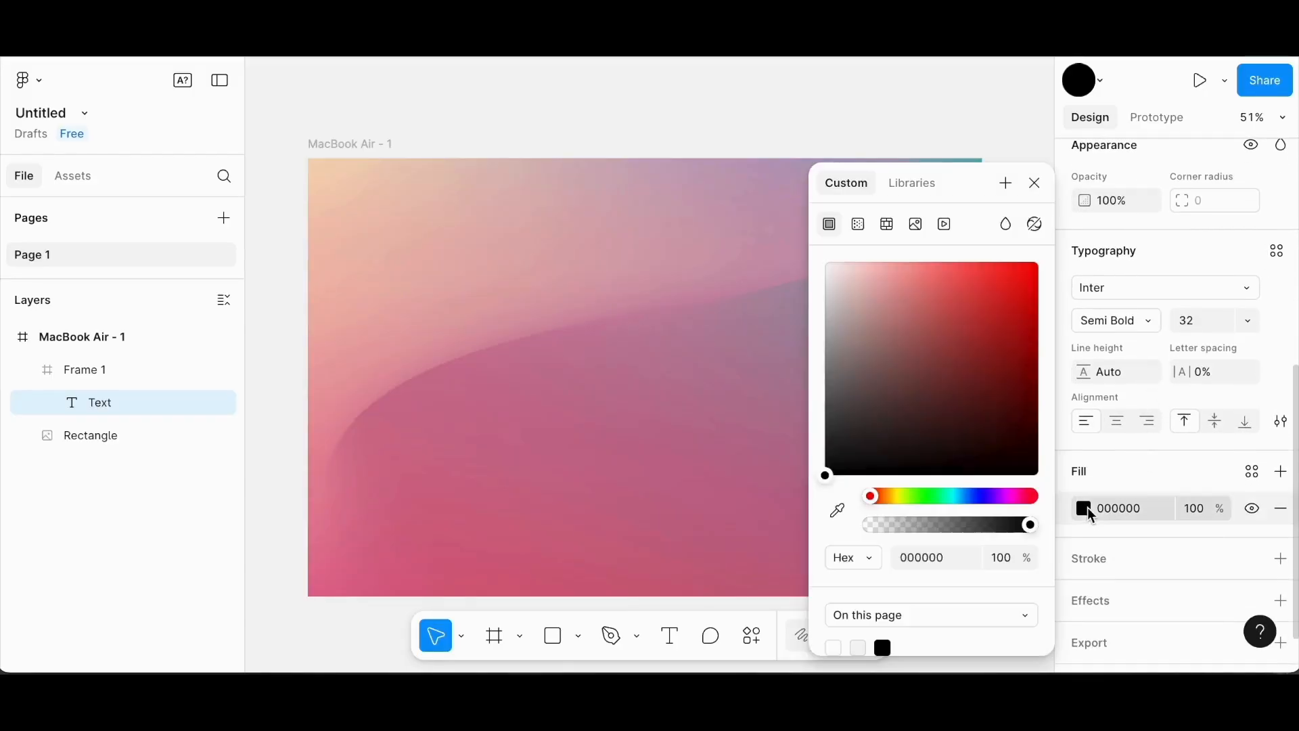
pyautogui.click(834, 648)
pyautogui.click(1035, 182)
pyautogui.write('We')
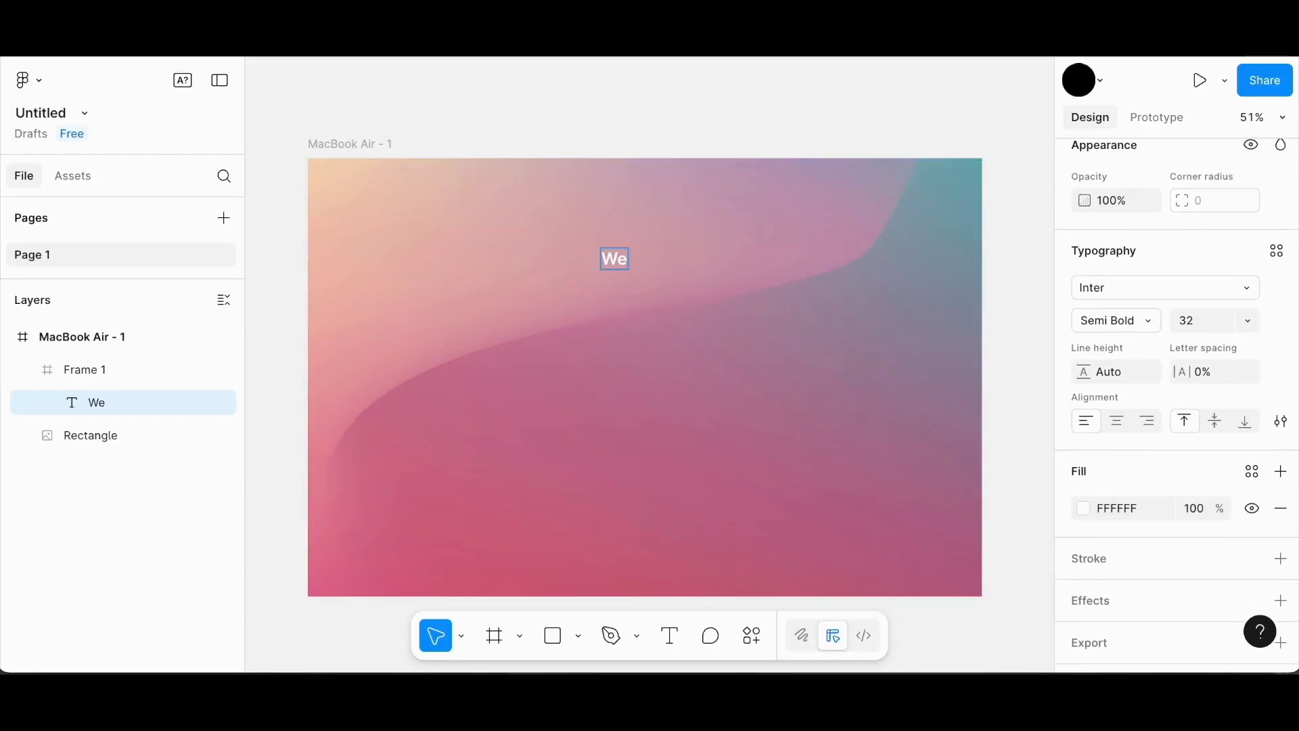
pyautogui.write('bs')
# Enlarge the "Website Co." title to size 48 and centre it within its frame.
pyautogui.doubleClick(607, 257)
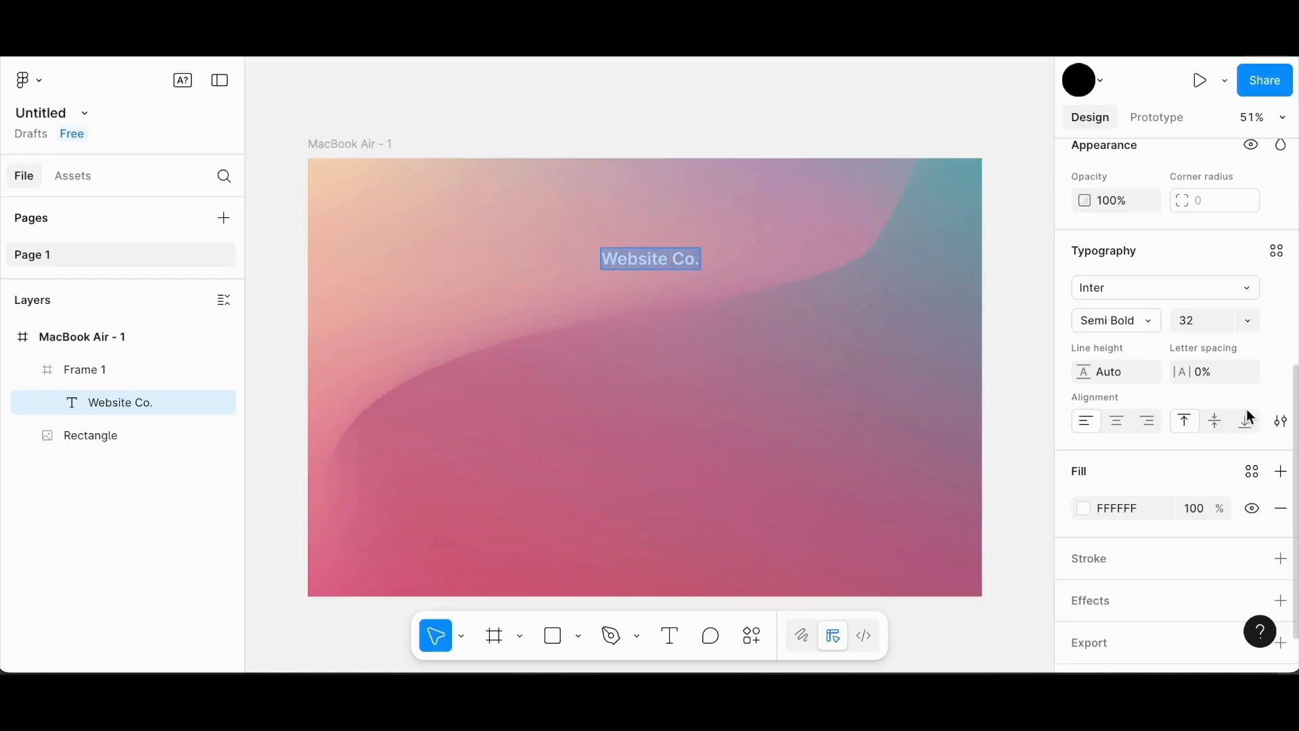
pyautogui.click(1249, 321)
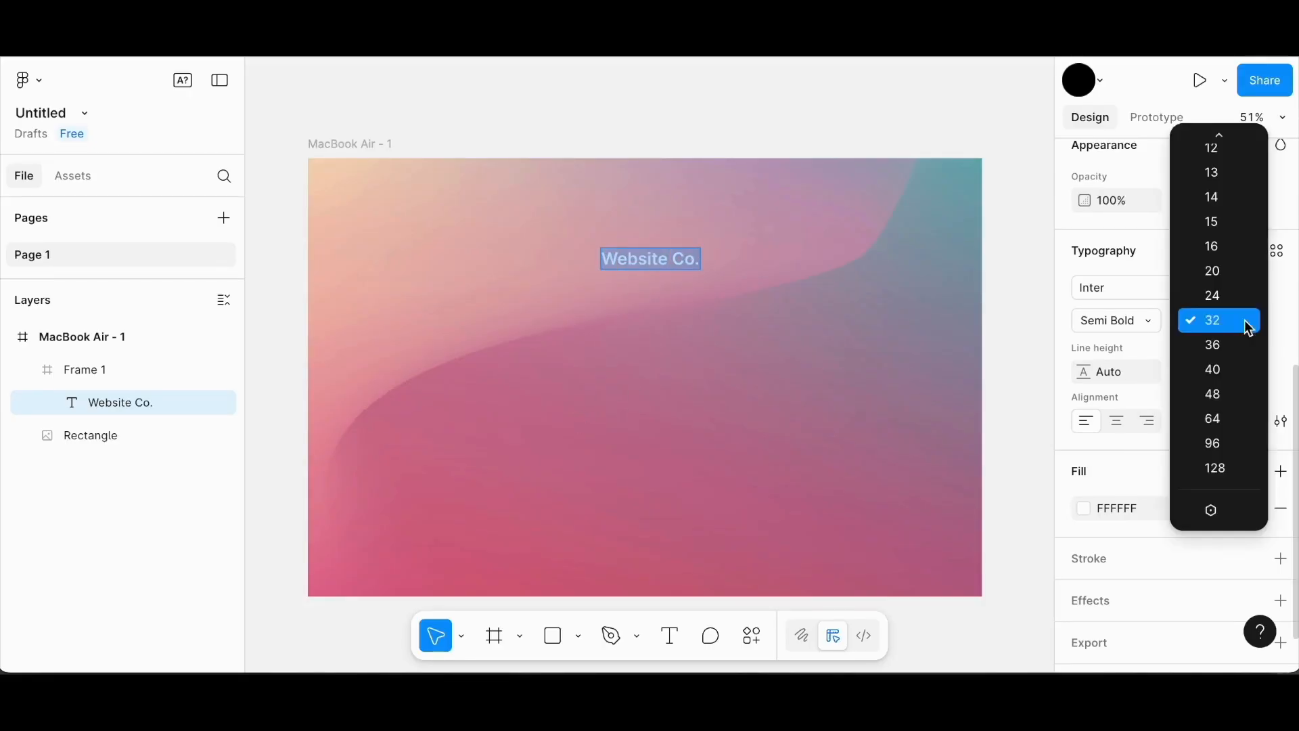
pyautogui.click(1230, 399)
pyautogui.press('Escape')
pyautogui.moveTo(731, 257); pyautogui.dragTo(688, 236)
# Lower the gradient image's upper edge to make it 771 high, and centre the title frame horizontally over it.
pyautogui.click(765, 290)
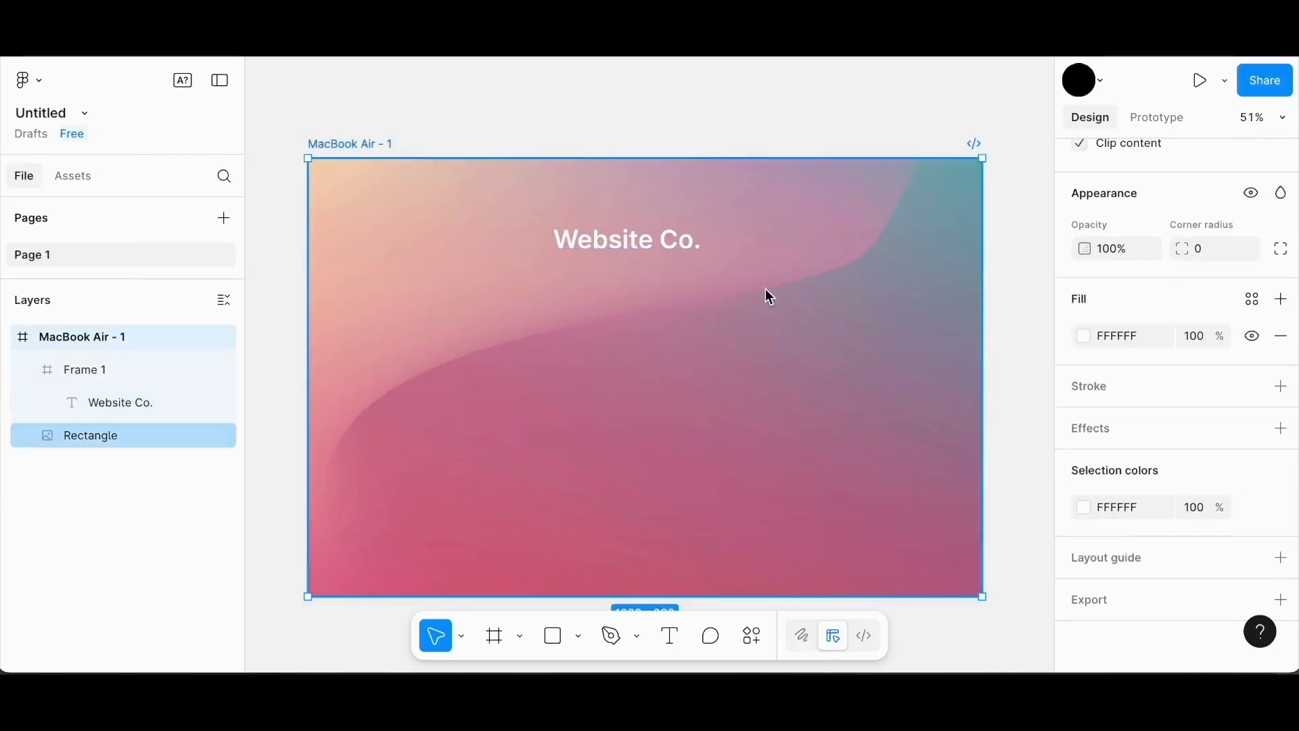
pyautogui.scroll(2, 765, 289)
pyautogui.click(900, 116)
pyautogui.scroll(-2, 765, 105)
pyautogui.moveTo(553, 94); pyautogui.dragTo(555, 135)
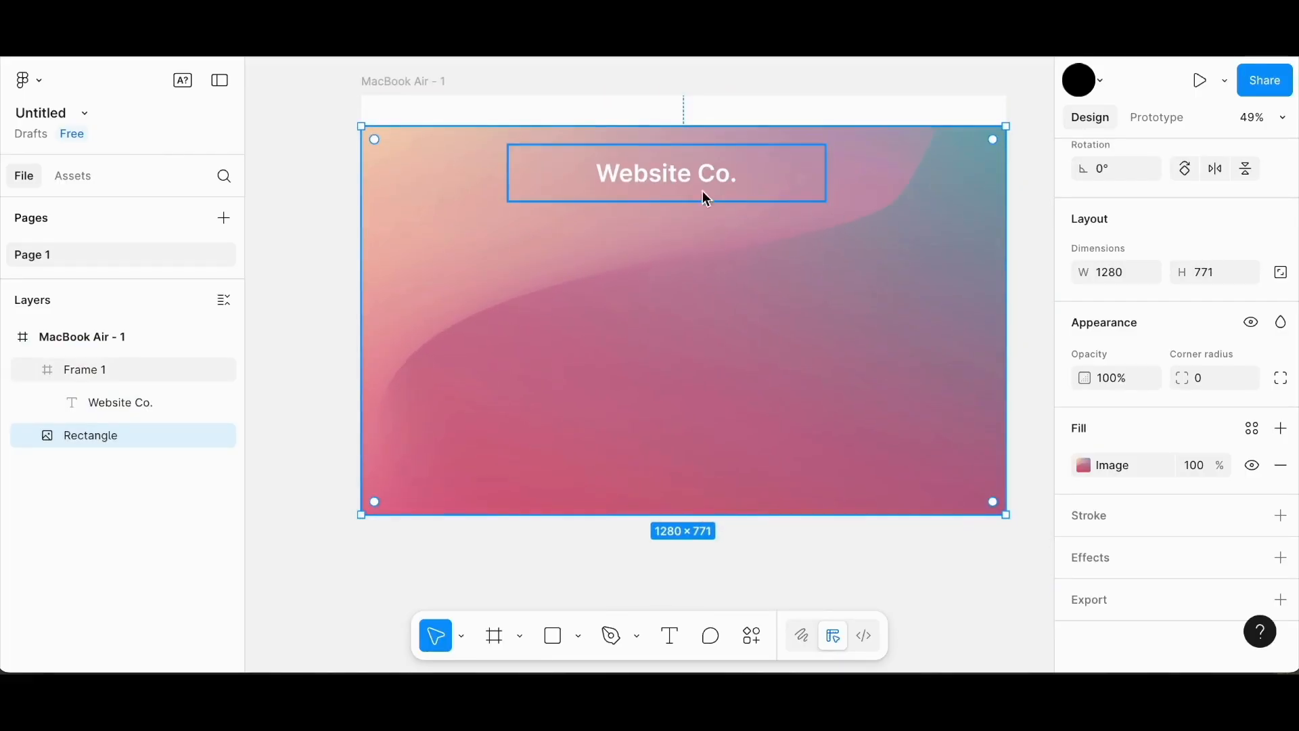
pyautogui.click(653, 179)
pyautogui.moveTo(653, 179); pyautogui.dragTo(670, 182)
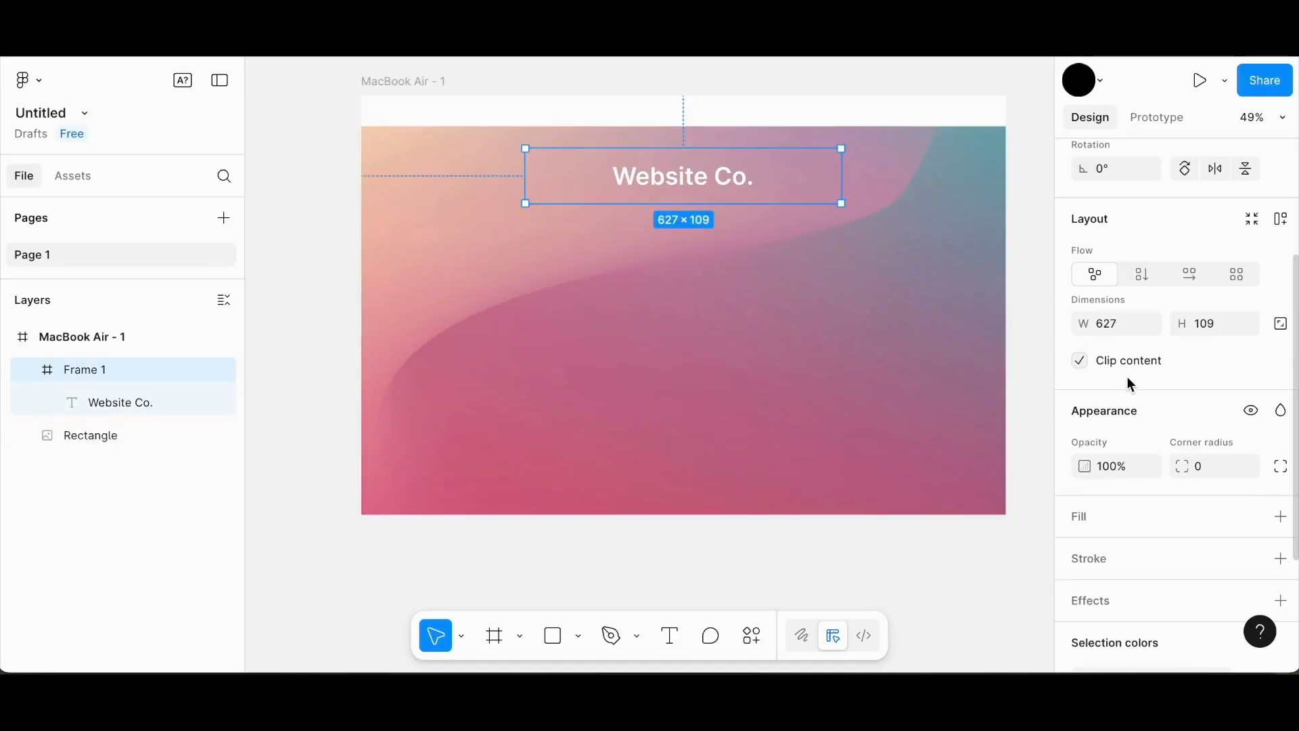
# Apply a Glass effect to the title frame with depth 48, dispersion 45 and frost 47.
pyautogui.scroll(-3, 1124, 379)
pyautogui.click(1283, 431)
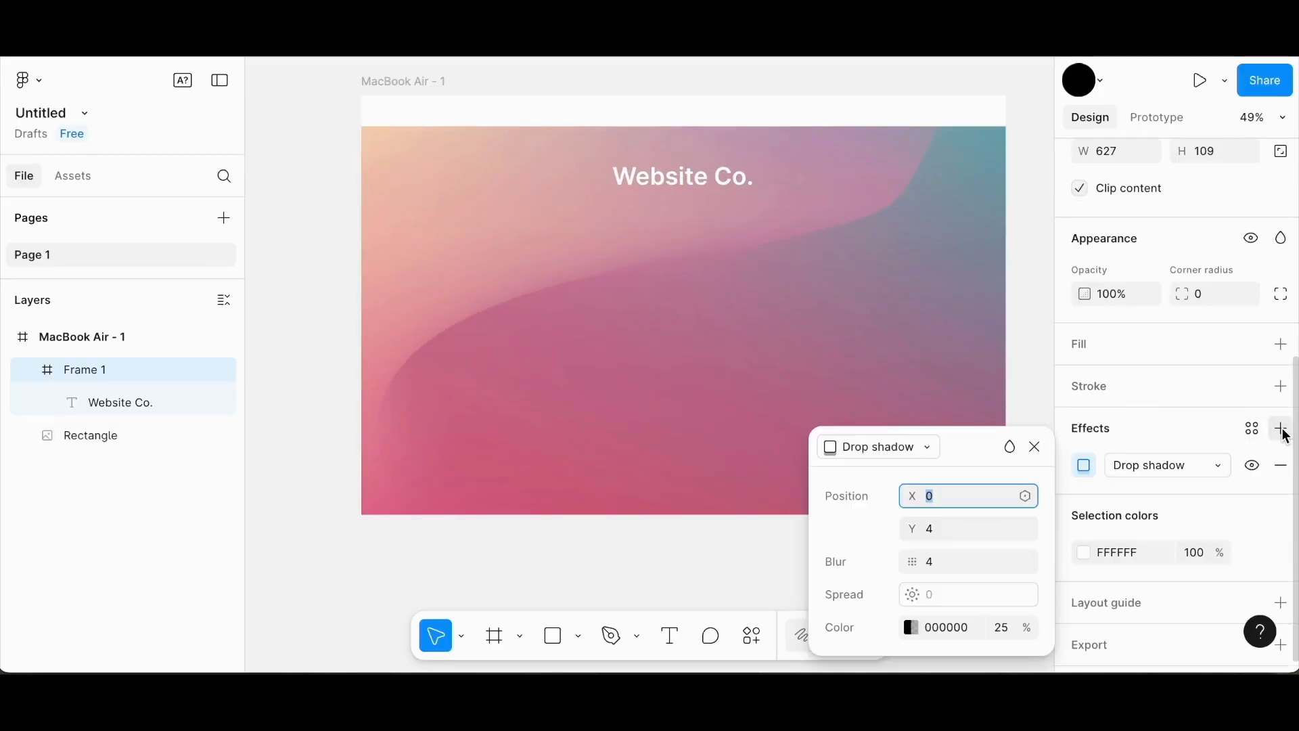
pyautogui.click(897, 447)
pyautogui.click(882, 569)
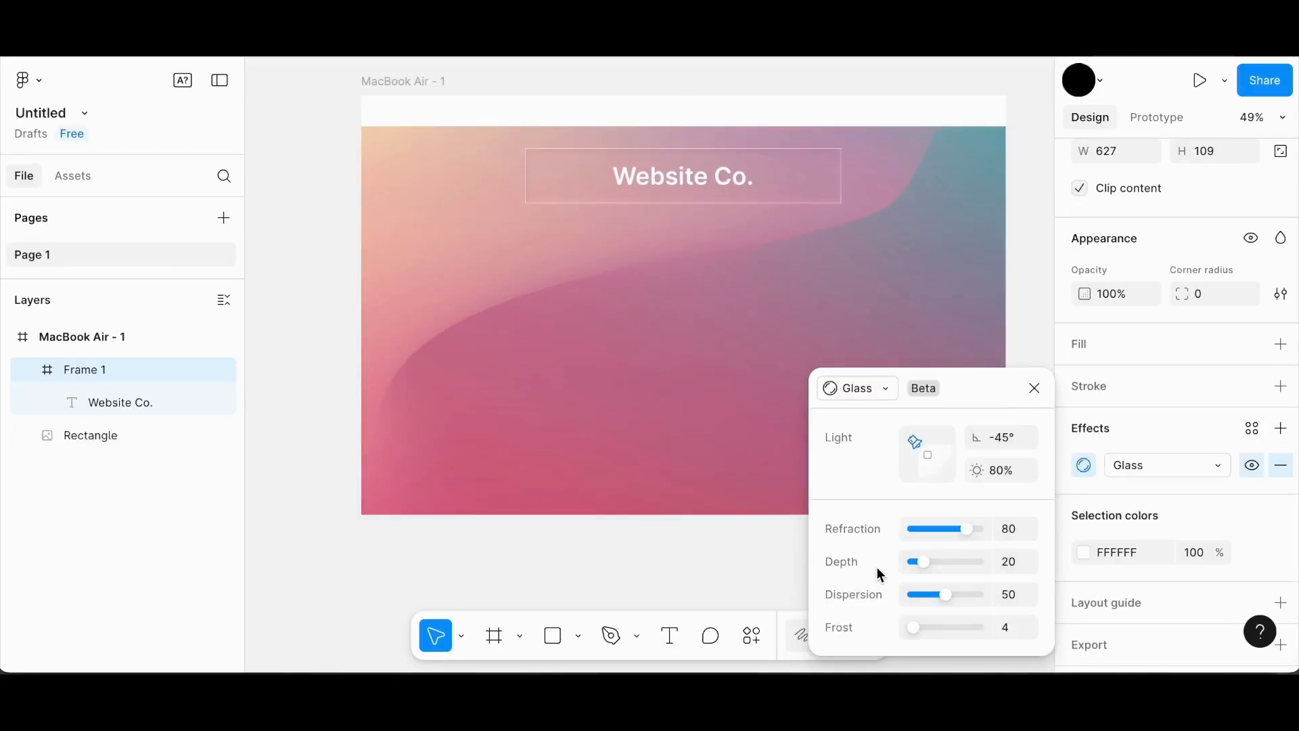
pyautogui.moveTo(918, 629); pyautogui.dragTo(964, 624)
pyautogui.moveTo(925, 562); pyautogui.dragTo(949, 607)
pyautogui.click(945, 629)
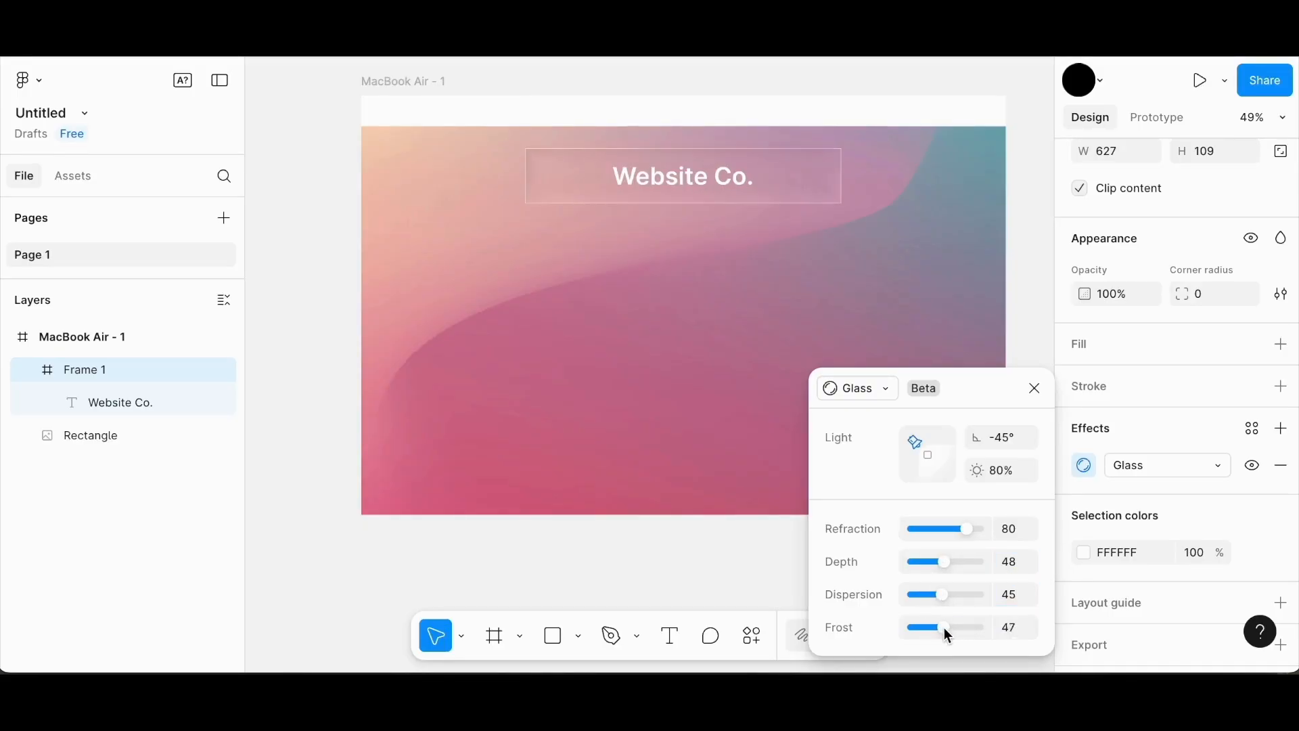
# Try a corner radius of 10 on the title frame.
pyautogui.click(1207, 389)
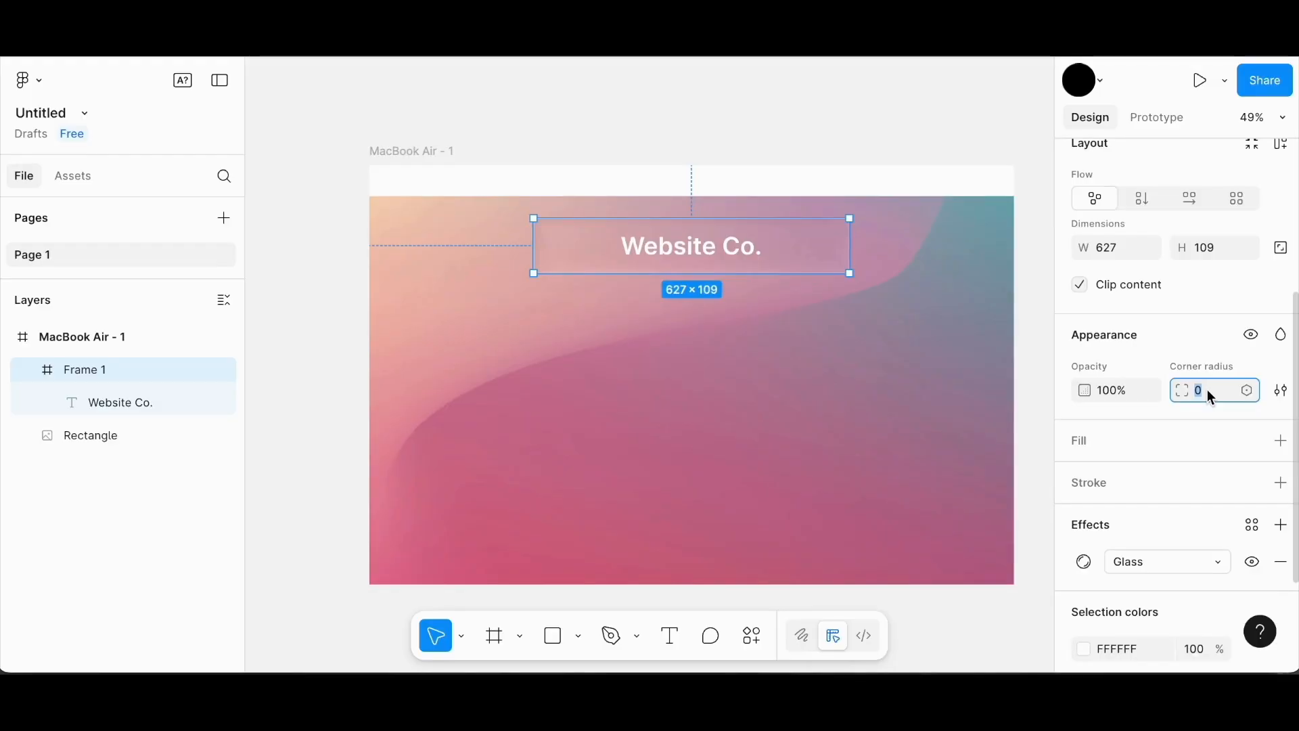
pyautogui.write('10')
pyautogui.press('Return')
pyautogui.click(808, 384)
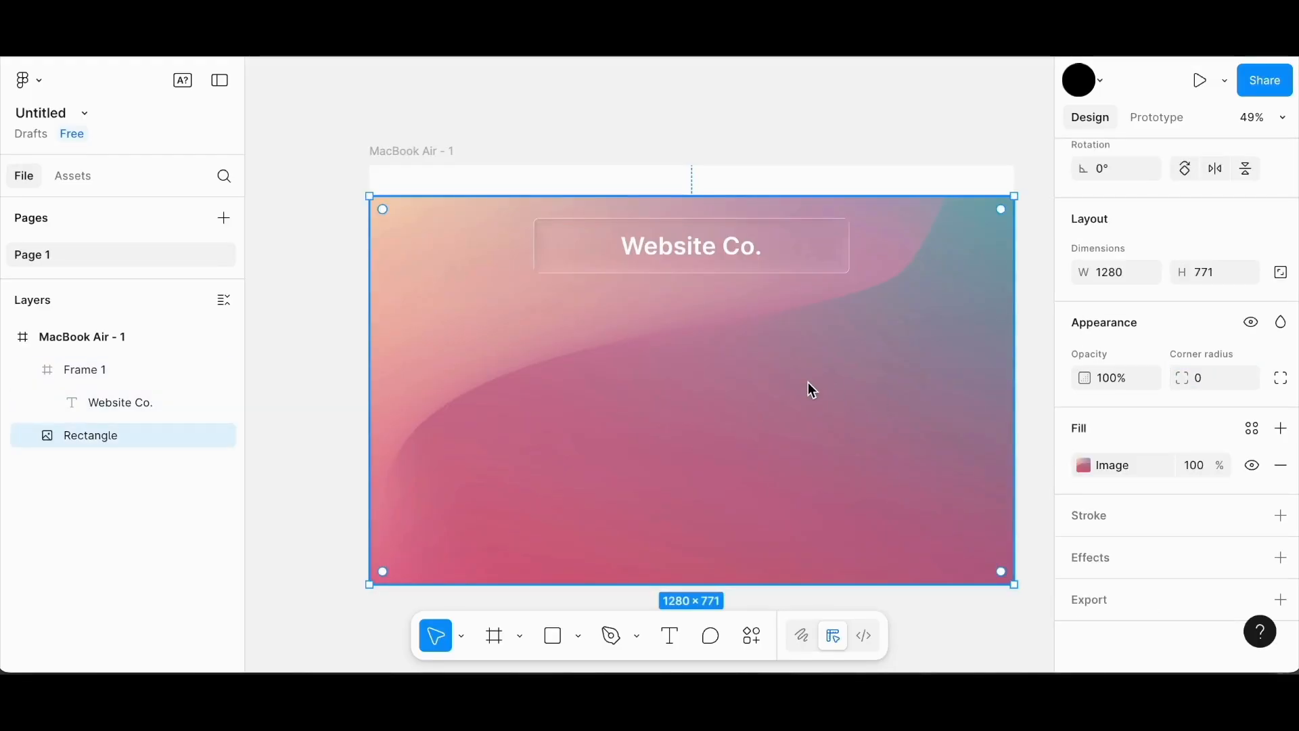
# Set the title frame's corner radius to 20.
pyautogui.click(811, 261)
pyautogui.click(1205, 468)
pyautogui.write('20')
pyautogui.press('Return')
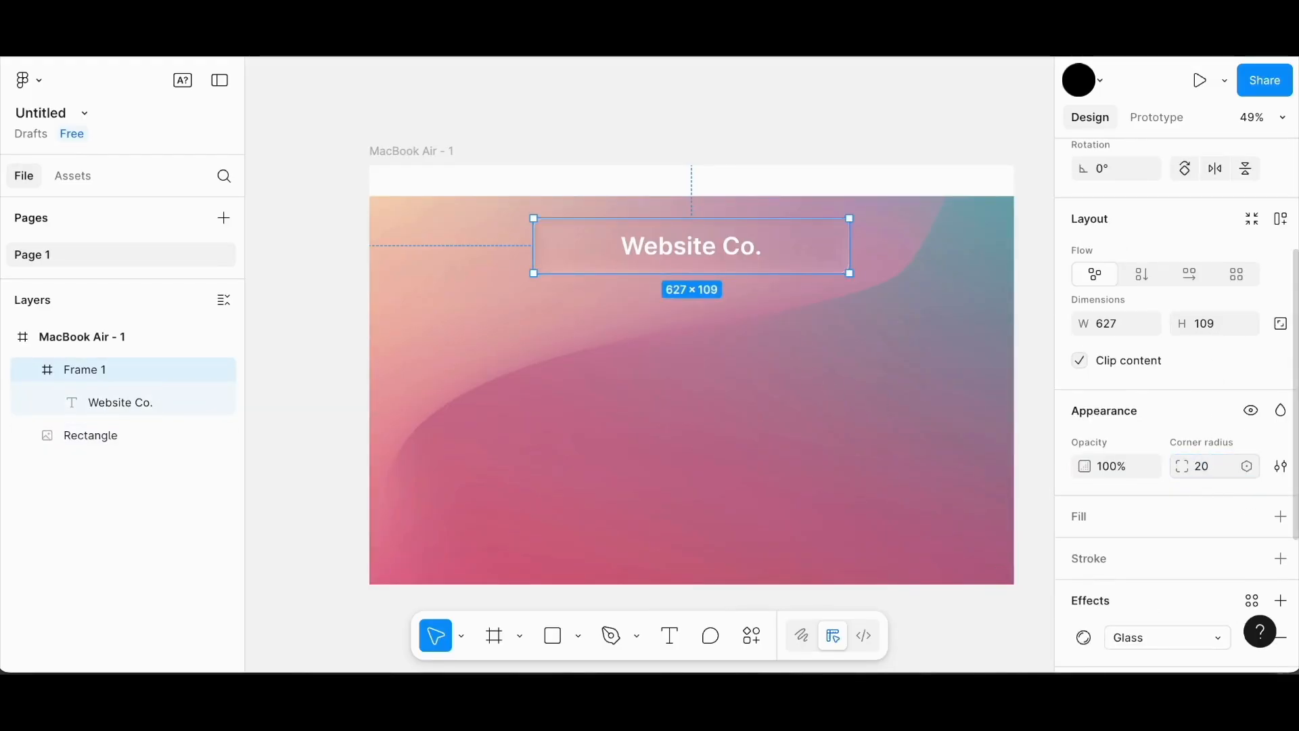
pyautogui.click(874, 439)
# Draw a wide navigation frame of about 1191 × 71 below the title frame and centre it horizontally.
pyautogui.scroll(4, 871, 433)
pyautogui.click(495, 638)
pyautogui.scroll(-4, 344, 302)
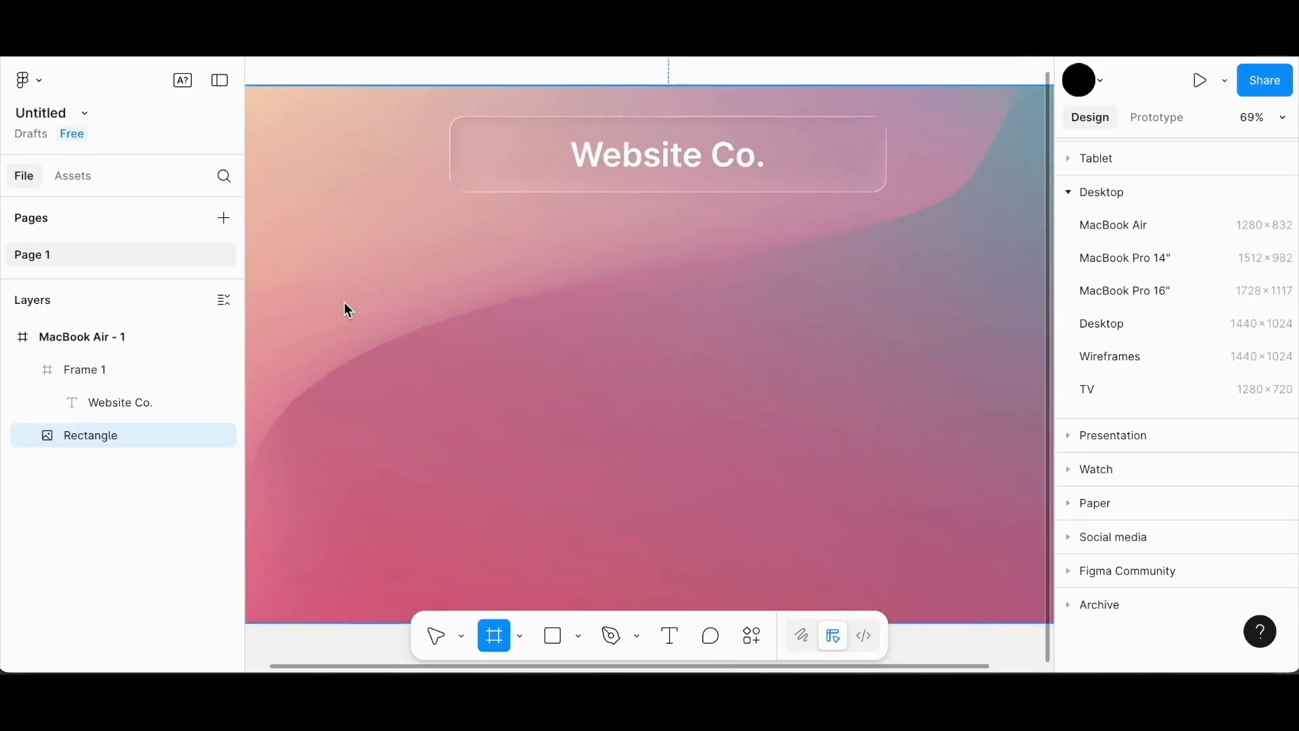
pyautogui.hscroll(-1, 346, 309)
pyautogui.moveTo(301, 246); pyautogui.dragTo(890, 283)
pyautogui.moveTo(574, 263); pyautogui.dragTo(586, 266)
pyautogui.scroll(1, 586, 266)
# Add a white "Products" label at size 32 inside the navigation frame and move it toward the frame's left side.
pyautogui.click(671, 638)
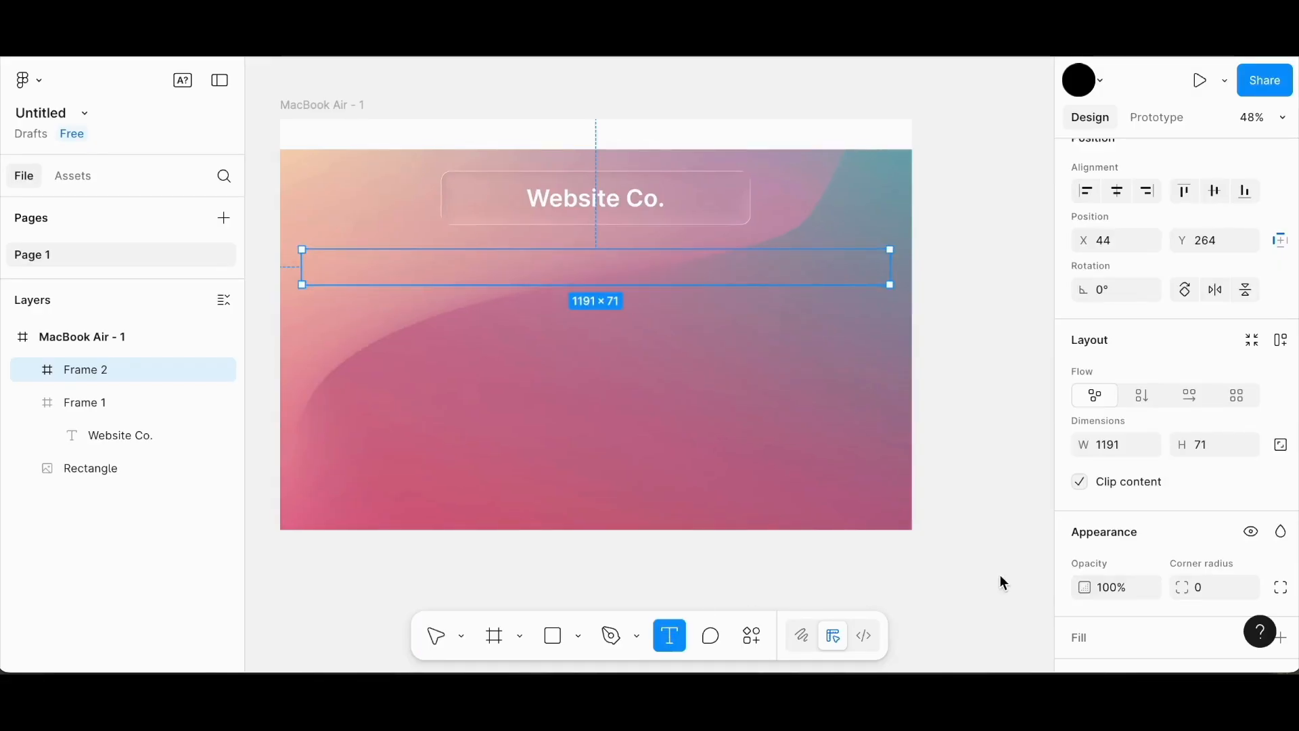
pyautogui.click(597, 267)
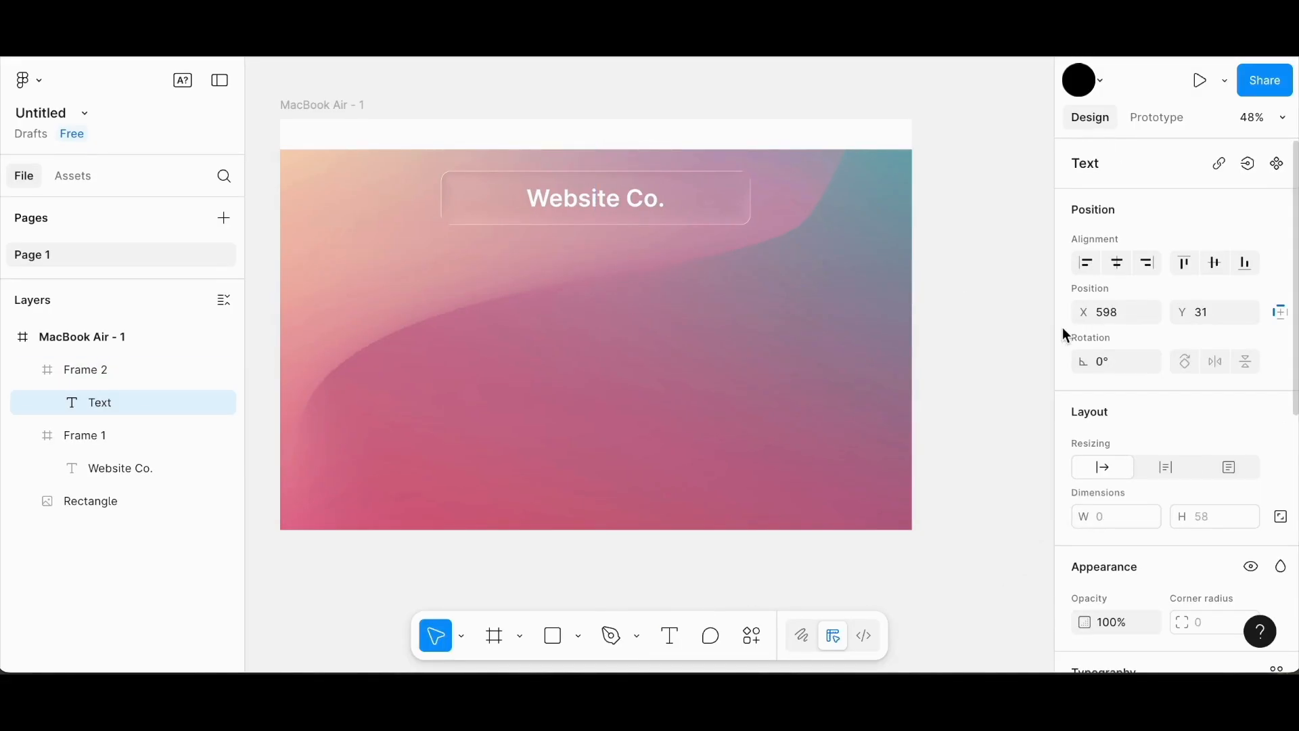
pyautogui.scroll(-5, 1062, 333)
pyautogui.click(1249, 380)
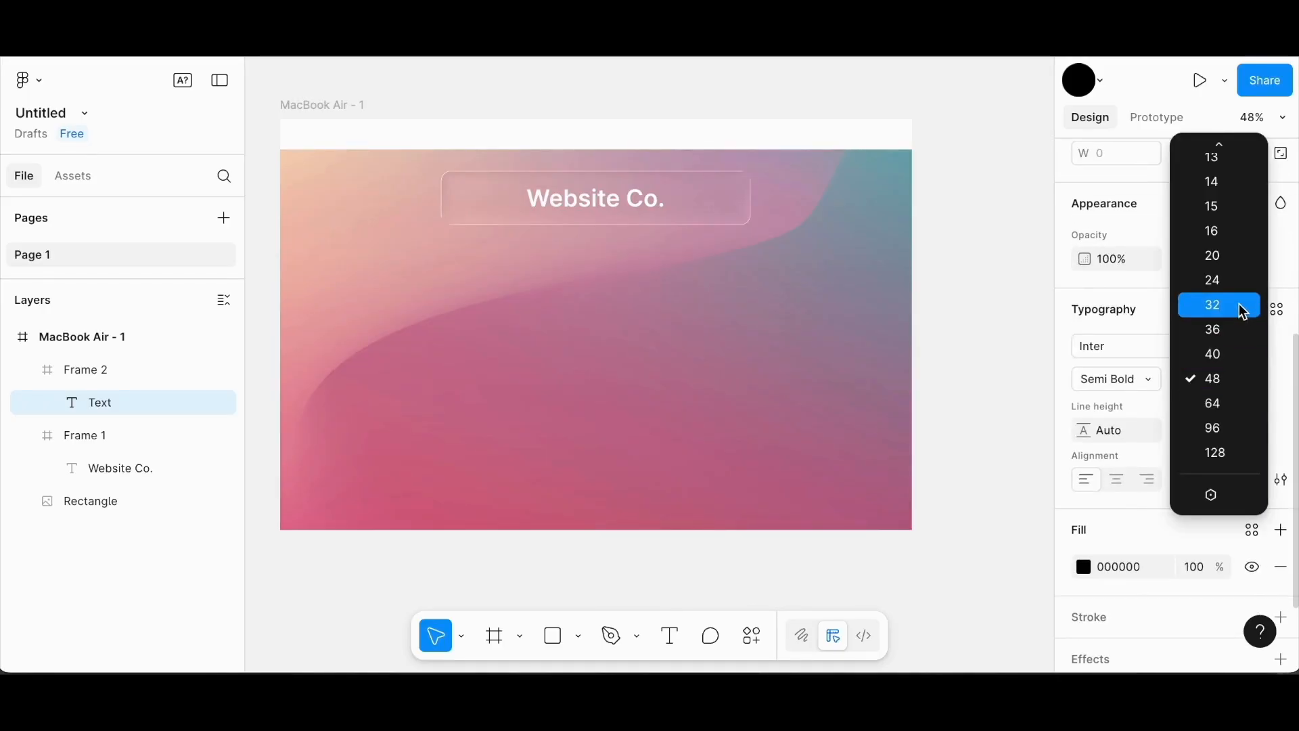
pyautogui.click(1247, 304)
pyautogui.click(1084, 567)
pyautogui.click(834, 647)
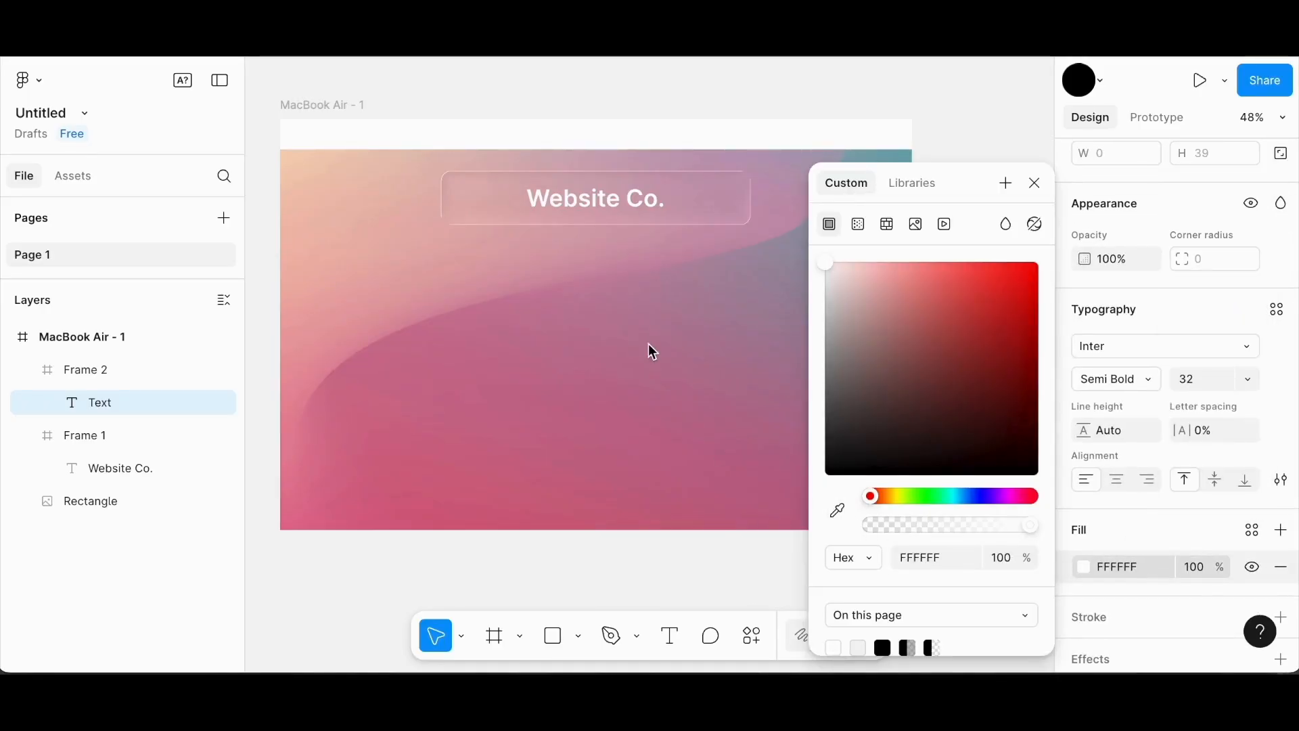
pyautogui.click(1035, 184)
pyautogui.write('oduc')
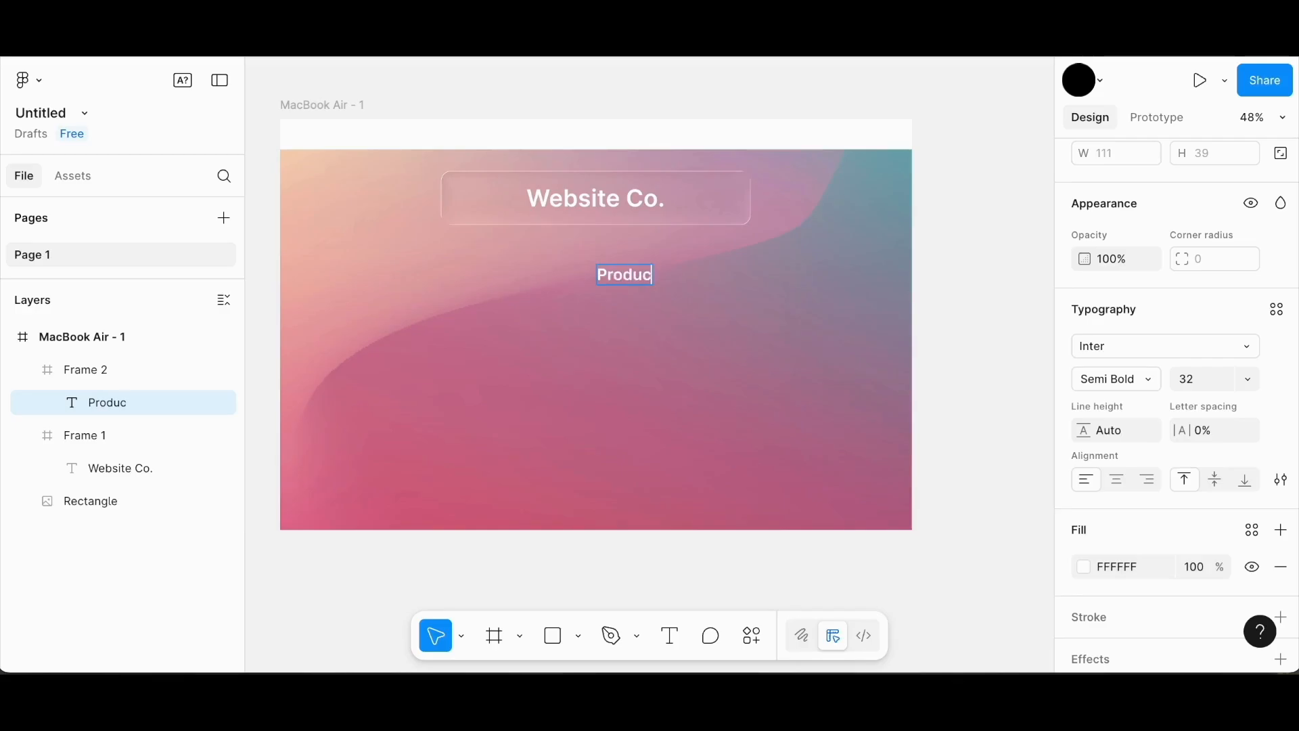
pyautogui.moveTo(638, 274); pyautogui.dragTo(432, 263)
# Add a stroke around the navigation frame.
pyautogui.click(506, 262)
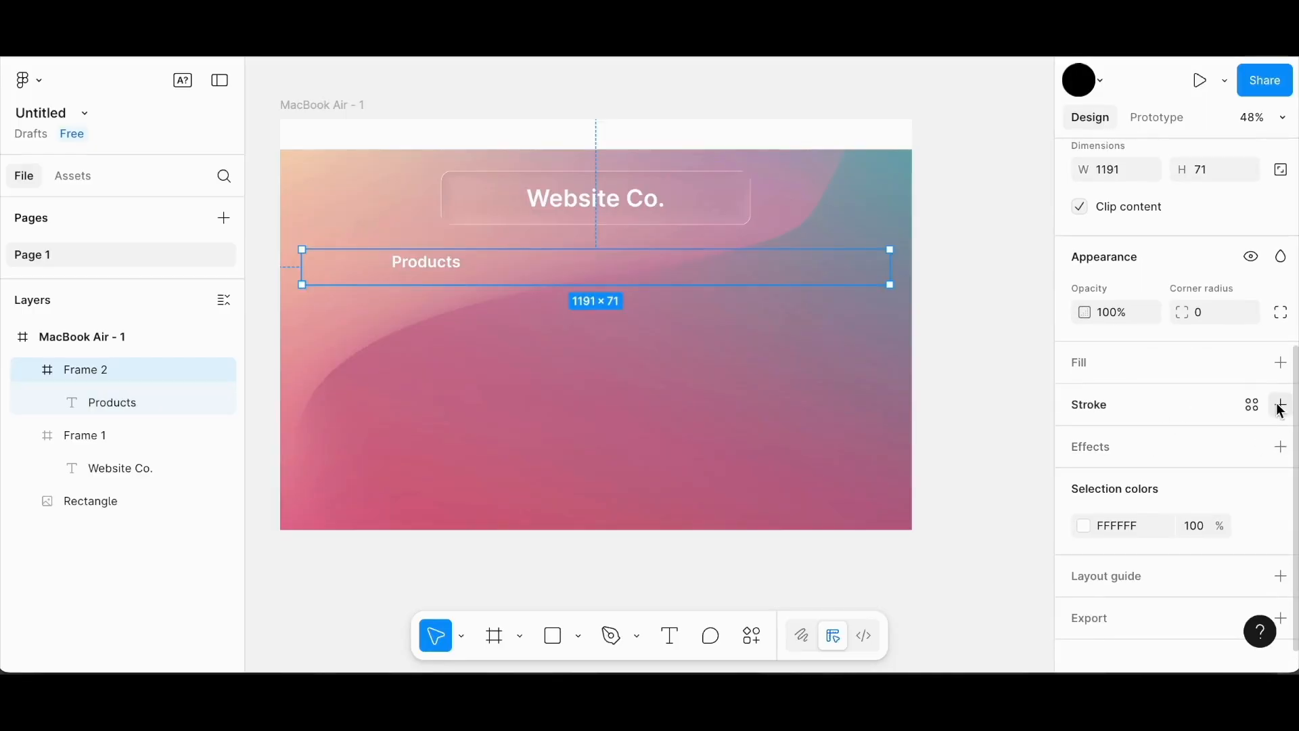
pyautogui.click(1280, 405)
pyautogui.click(1033, 183)
# Place "Products" near the navigation frame's left edge and duplicate it beside itself as a "Services" label.
pyautogui.click(441, 263)
pyautogui.moveTo(441, 264); pyautogui.dragTo(472, 270)
pyautogui.doubleClick(473, 268)
pyautogui.write('Se')
pyautogui.press('Escape')
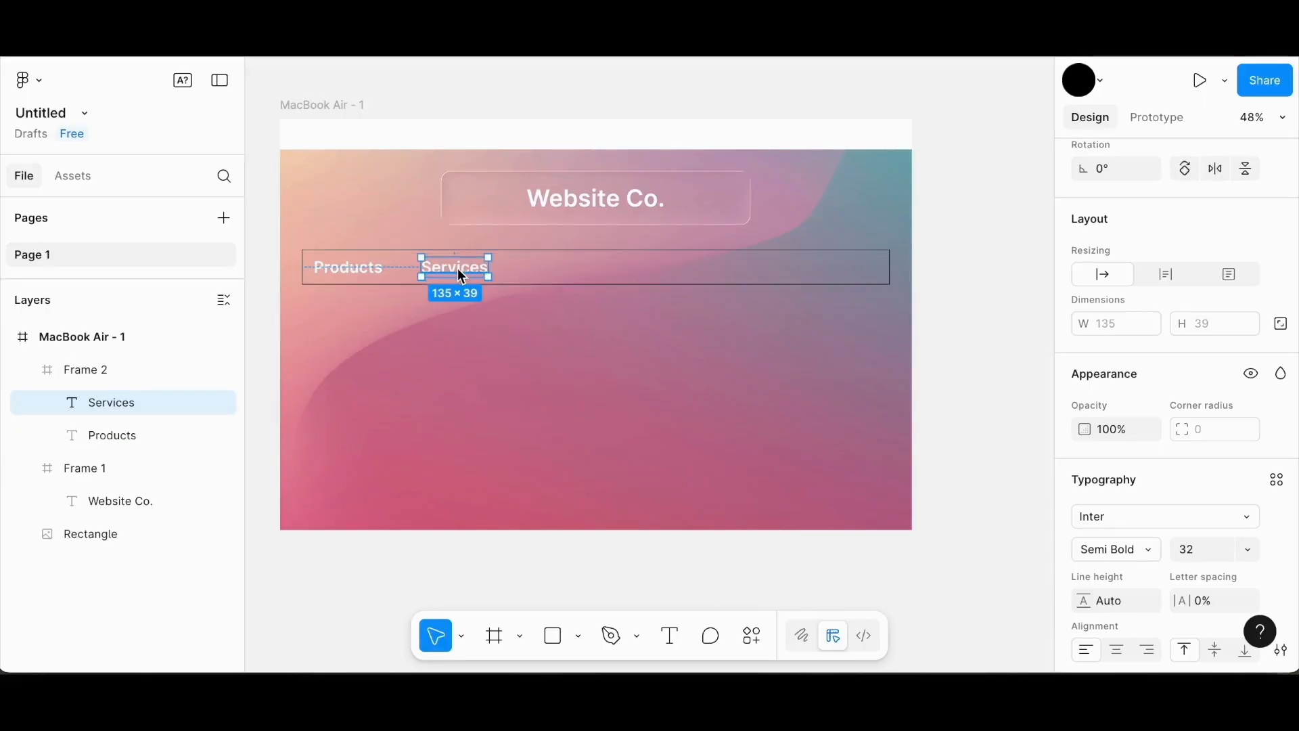
# Duplicate the "Services" label to its right and change the copy's text to "About Us".
pyautogui.moveTo(457, 268); pyautogui.dragTo(561, 270)
pyautogui.doubleClick(561, 270)
pyautogui.write('About Us')
pyautogui.press('Escape')
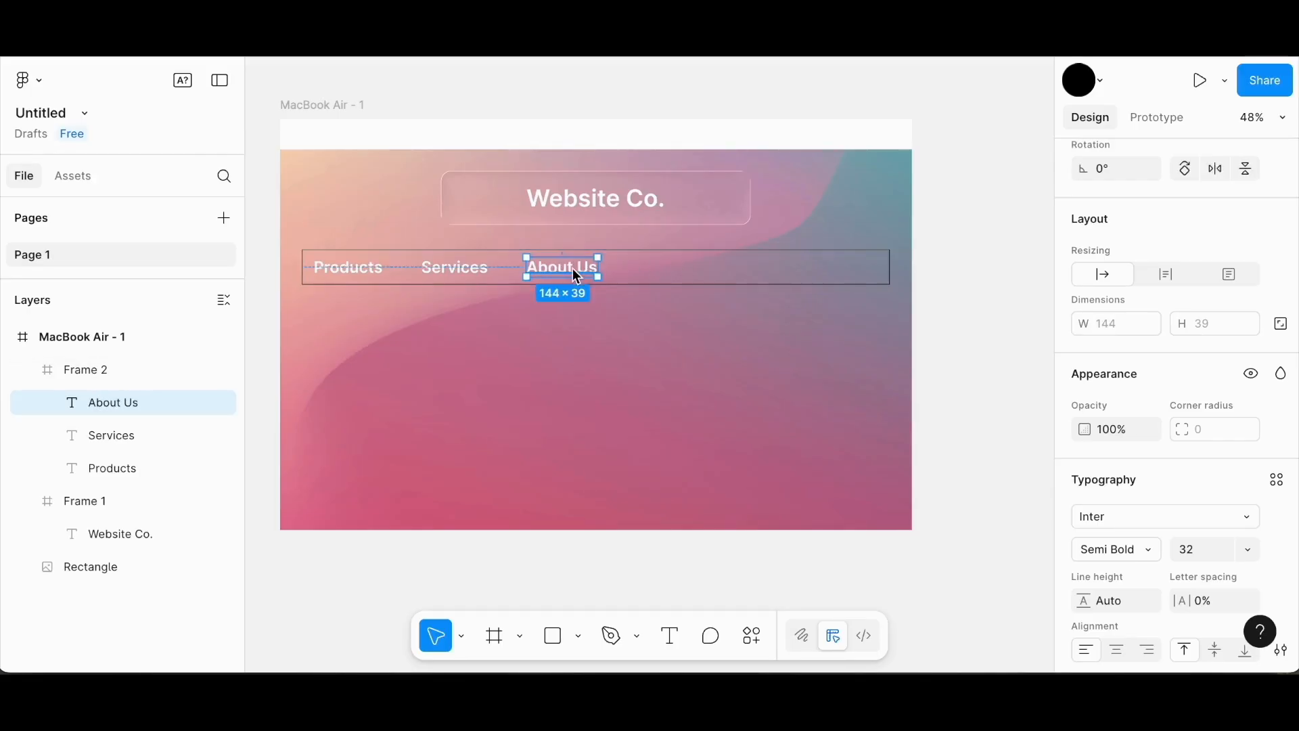
# Duplicate the "About Us" label to its right and change the copy's text to "Work With Us".
pyautogui.moveTo(576, 276); pyautogui.dragTo(681, 267)
pyautogui.doubleClick(680, 266)
pyautogui.write('Work With Us')
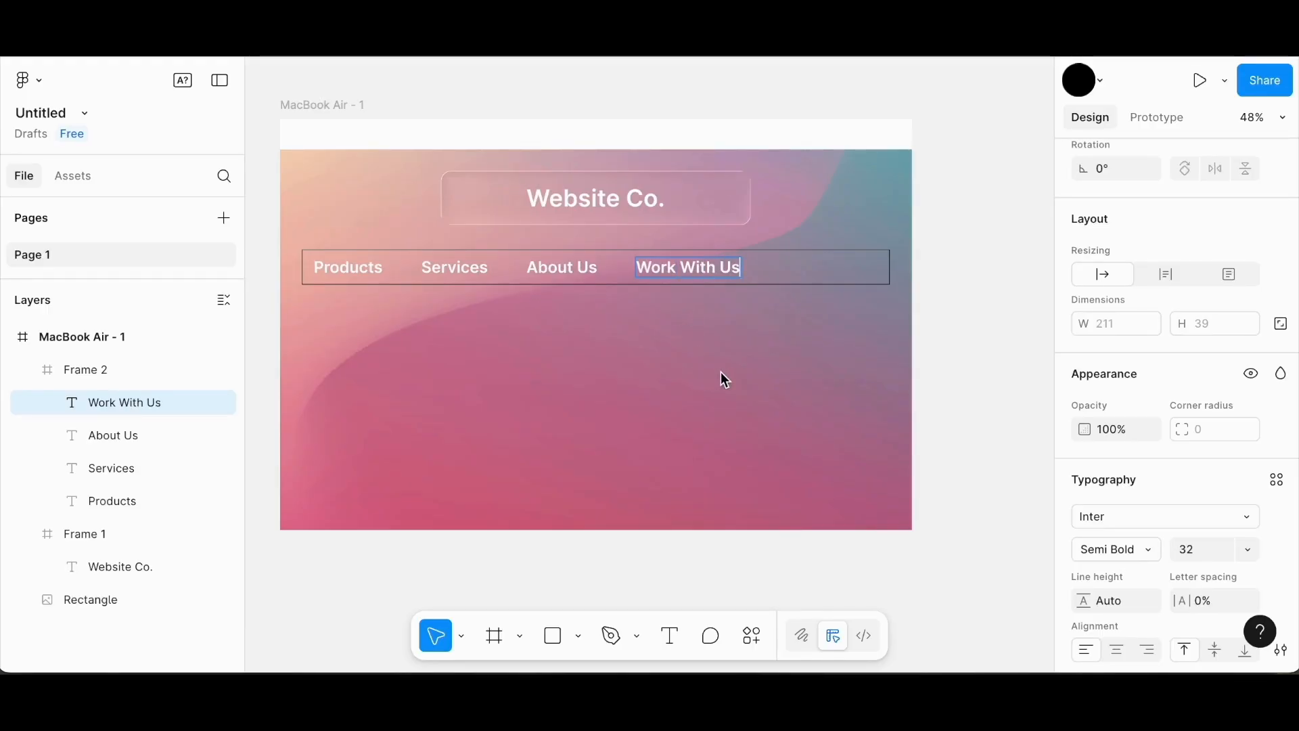
pyautogui.press('Escape')
# Duplicate the "Work With Us" label to its right and change the copy's text to "FAQ".
pyautogui.moveTo(715, 268); pyautogui.dragTo(844, 266)
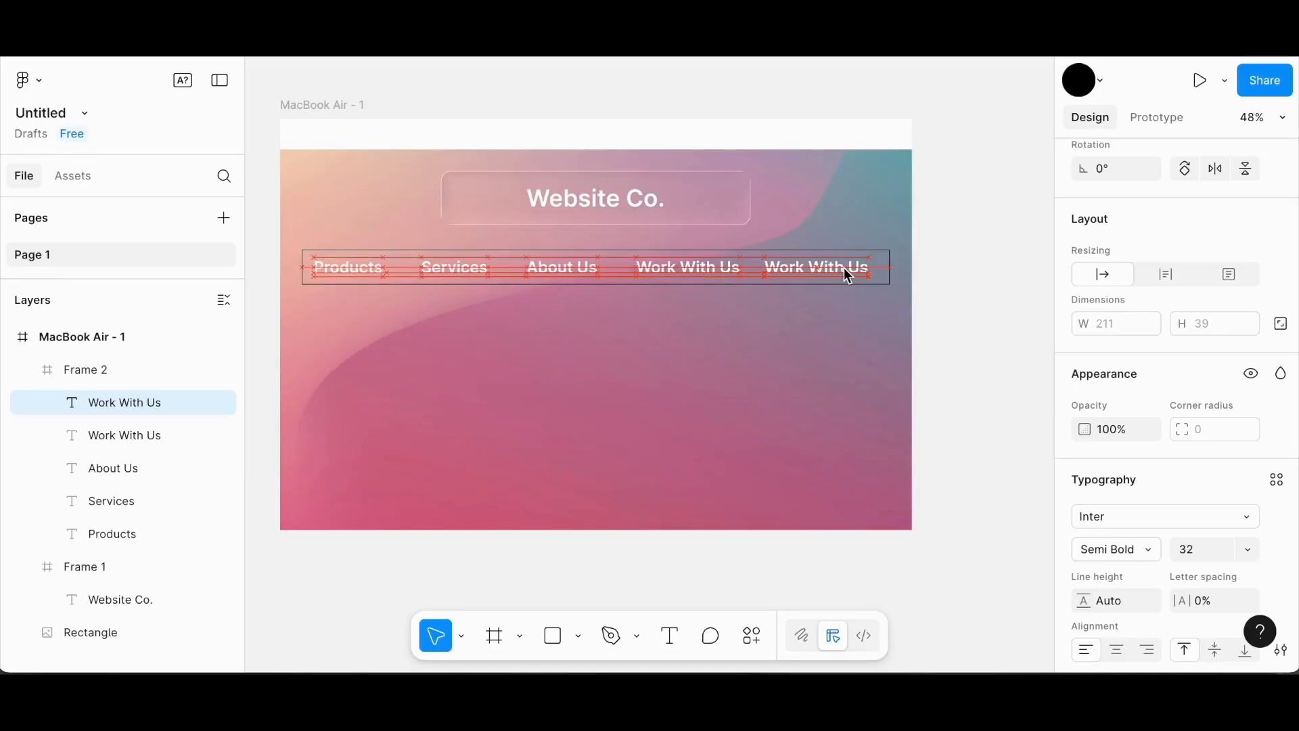
pyautogui.press('Return')
pyautogui.write('FAQ')
pyautogui.press('Escape')
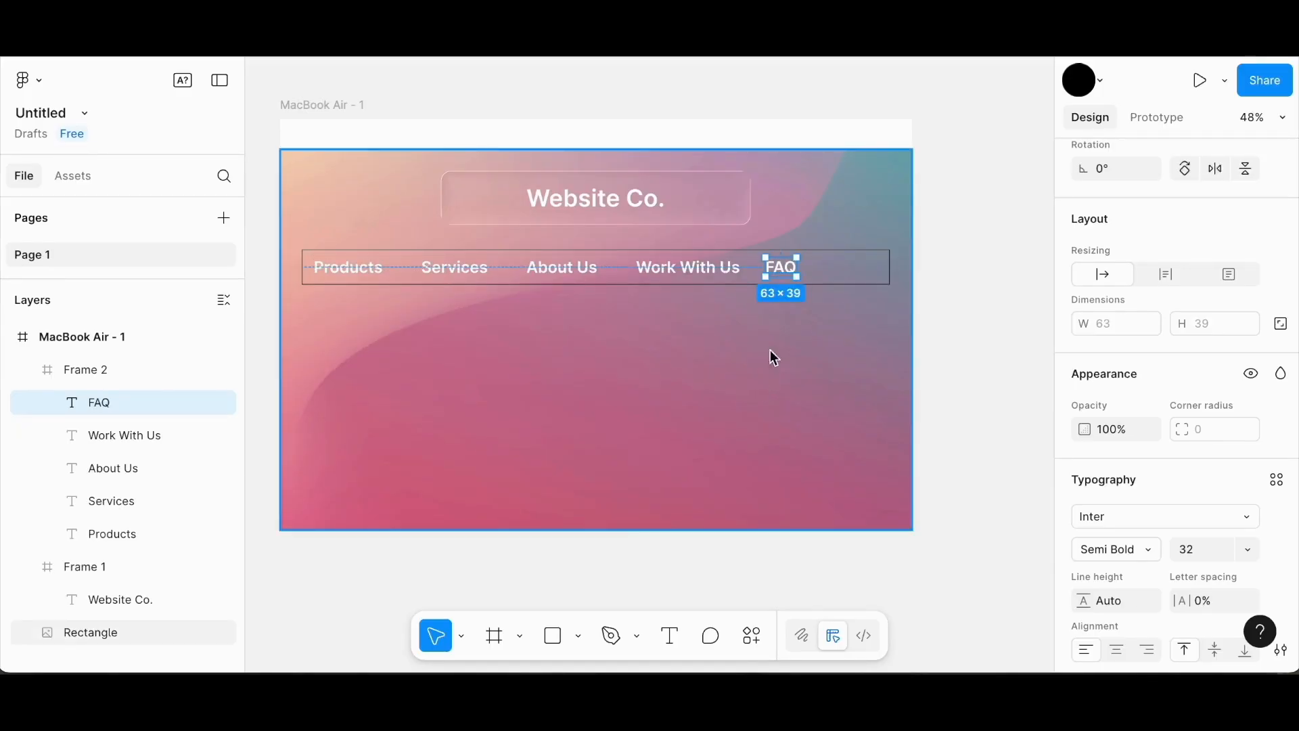
# Select the five navigation labels, from "Products" to "FAQ", and distribute their horizontal spacing evenly.
pyautogui.click(318, 218)
pyautogui.click(335, 268)
pyautogui.click(347, 268)
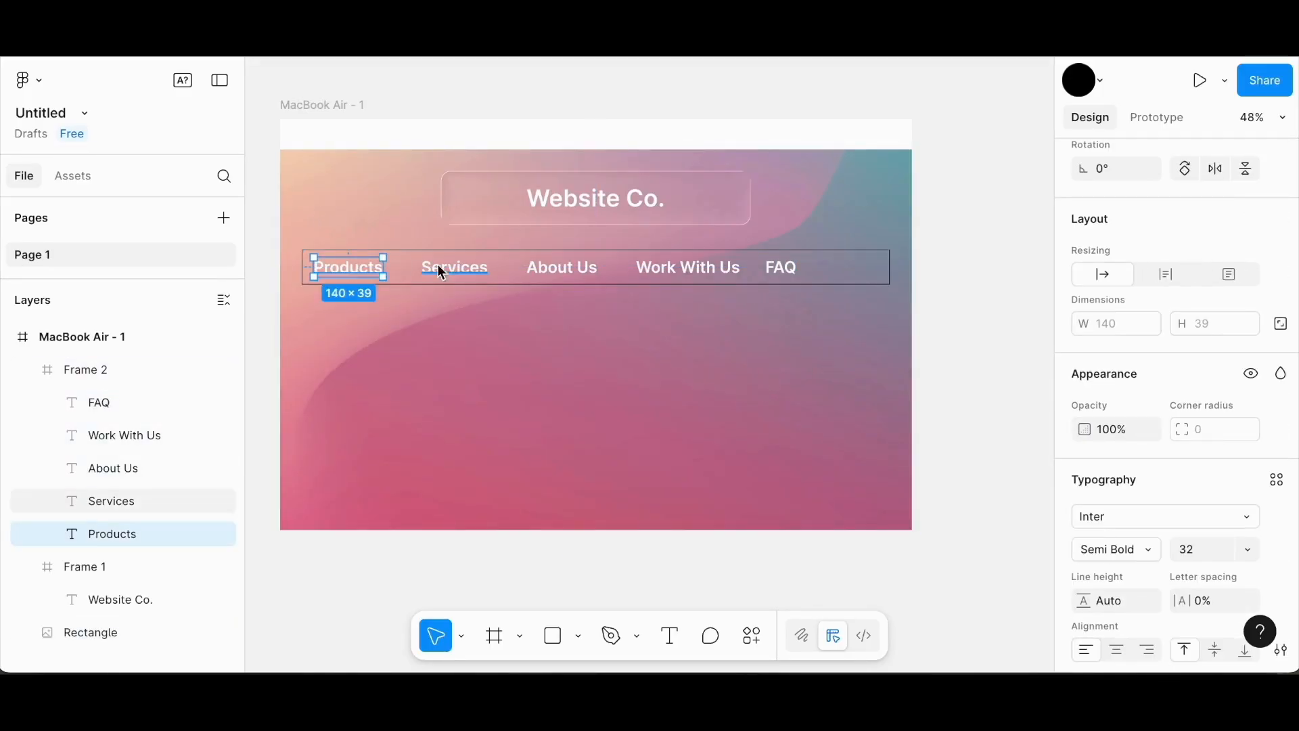
pyautogui.keyDown('shift'); pyautogui.click(454, 268); pyautogui.keyUp('shift')
pyautogui.keyDown('shift'); pyautogui.click(562, 267); pyautogui.keyUp('shift')
pyautogui.keyDown('shift'); pyautogui.click(689, 267); pyautogui.keyUp('shift')
pyautogui.keyDown('shift'); pyautogui.click(781, 267); pyautogui.keyUp('shift')
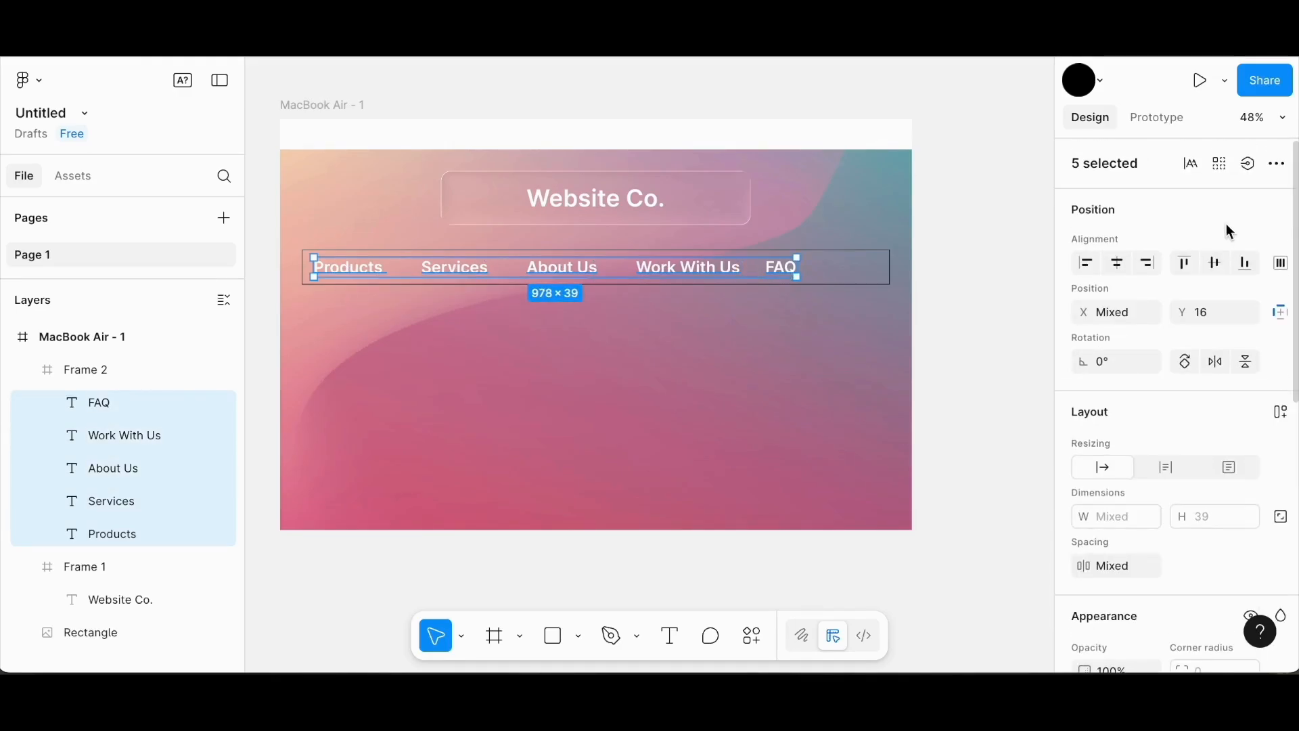
pyautogui.click(1281, 262)
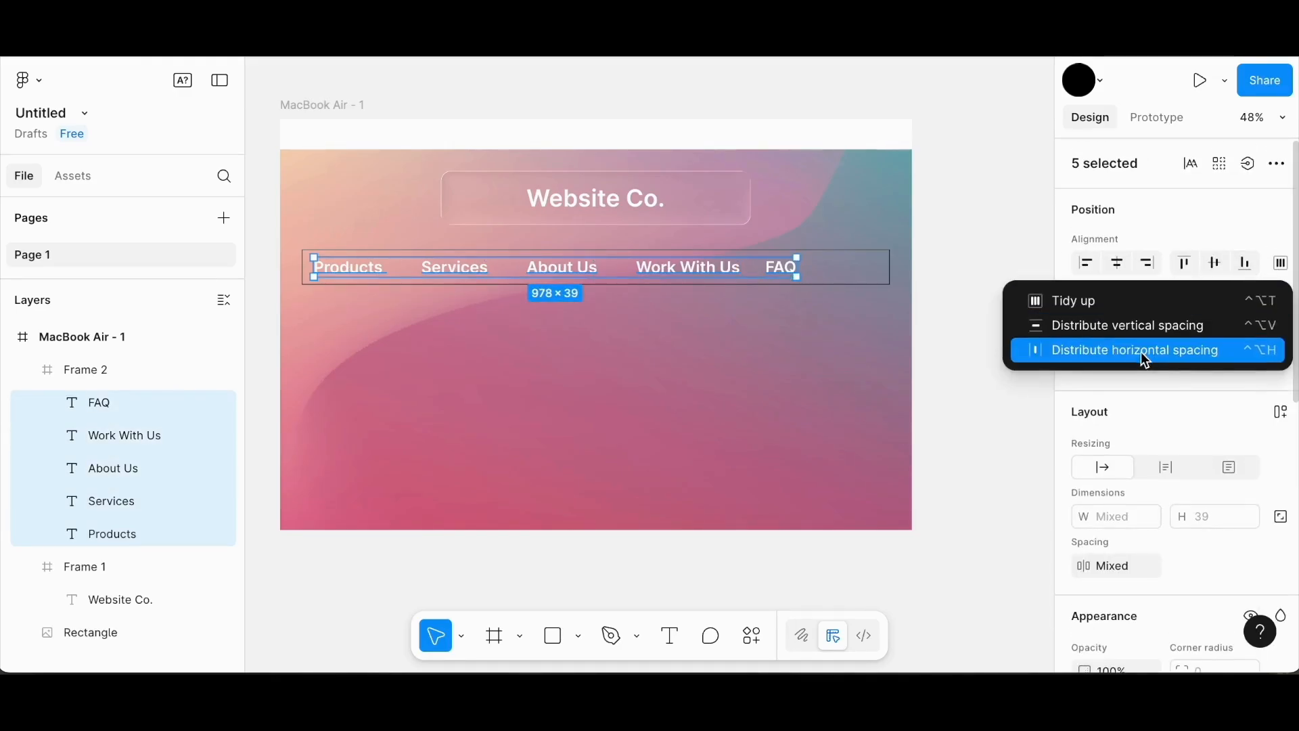
pyautogui.click(1141, 351)
# Group the five navigation labels and center the group horizontally within the navigation frame.
pyautogui.click(106, 533)
pyautogui.keyDown('shift'); pyautogui.click(105, 501); pyautogui.keyUp('shift')
pyautogui.keyDown('shift'); pyautogui.click(106, 469); pyautogui.keyUp('shift')
pyautogui.keyDown('shift'); pyautogui.click(109, 435); pyautogui.keyUp('shift')
pyautogui.keyDown('shift'); pyautogui.click(115, 403); pyautogui.keyUp('shift')
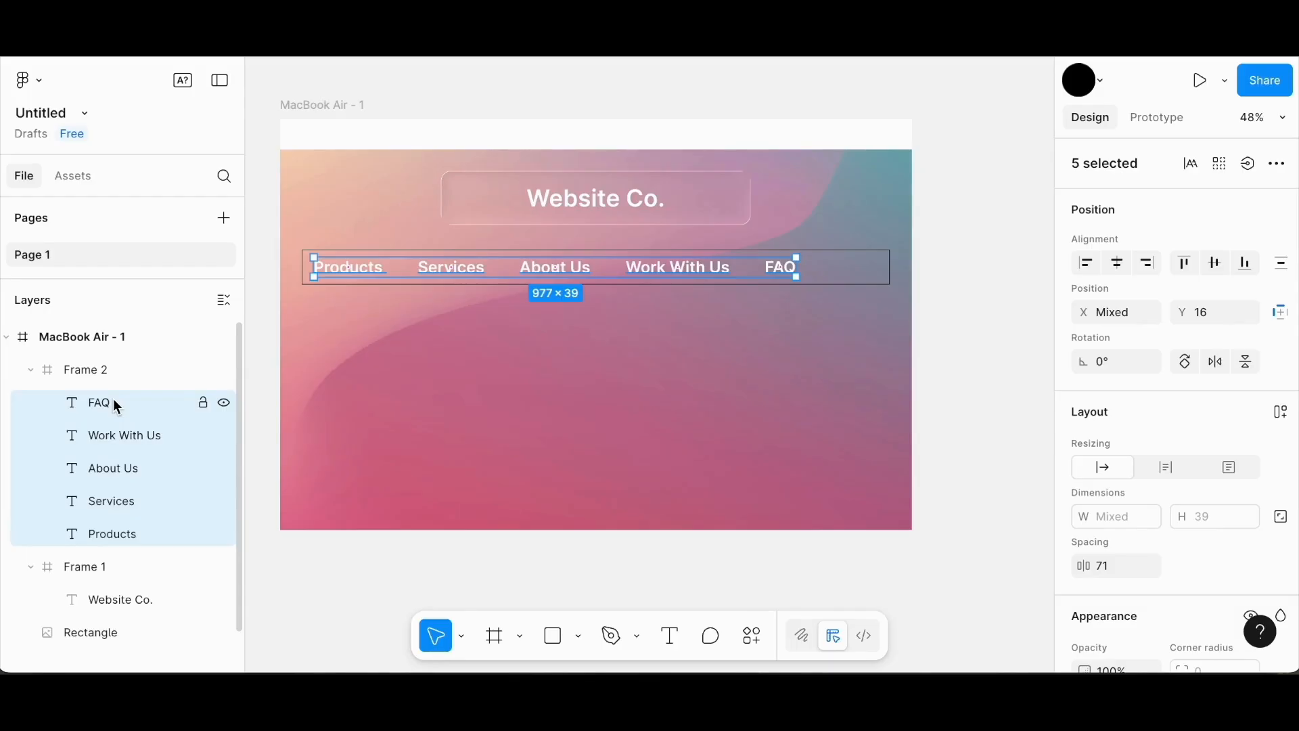
pyautogui.hotkey('ctrl', 'g')
pyautogui.moveTo(480, 271); pyautogui.dragTo(519, 269)
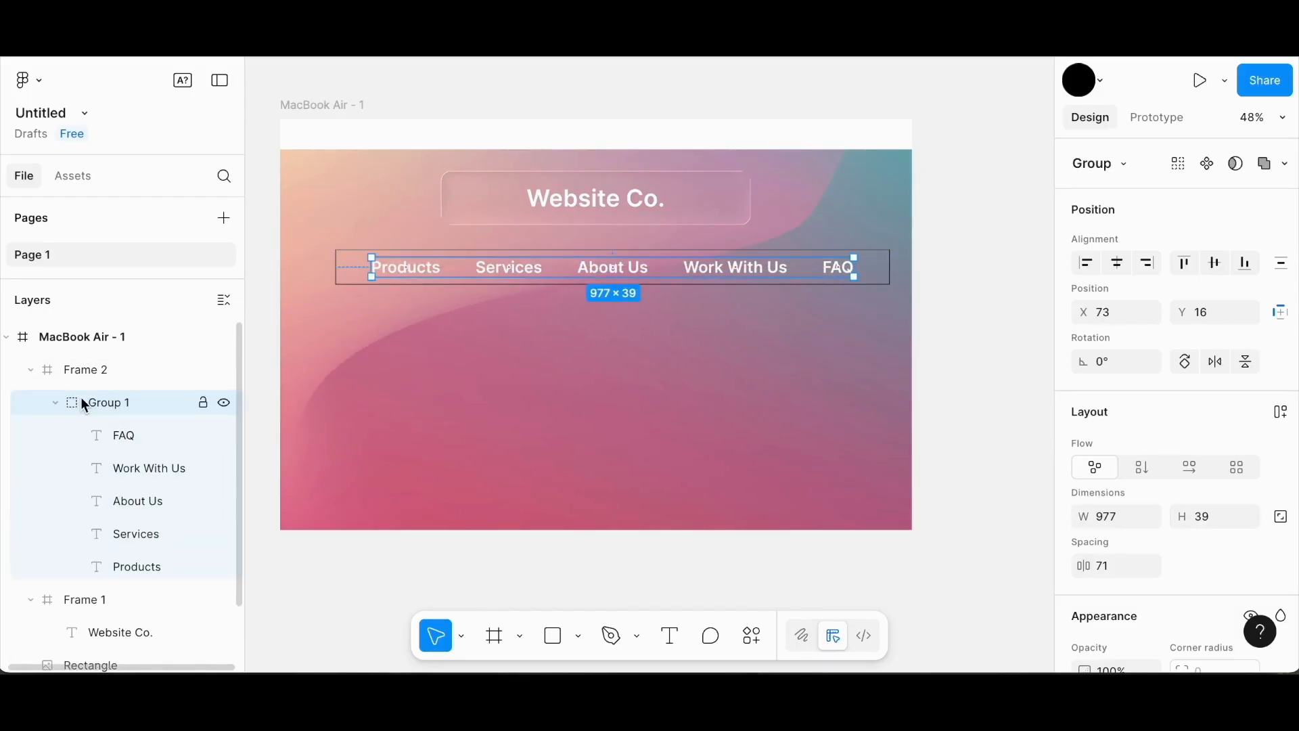
# Set the navigation frame's width to 977 and height to 39.
pyautogui.click(104, 368)
pyautogui.click(1132, 513)
pyautogui.write('9')
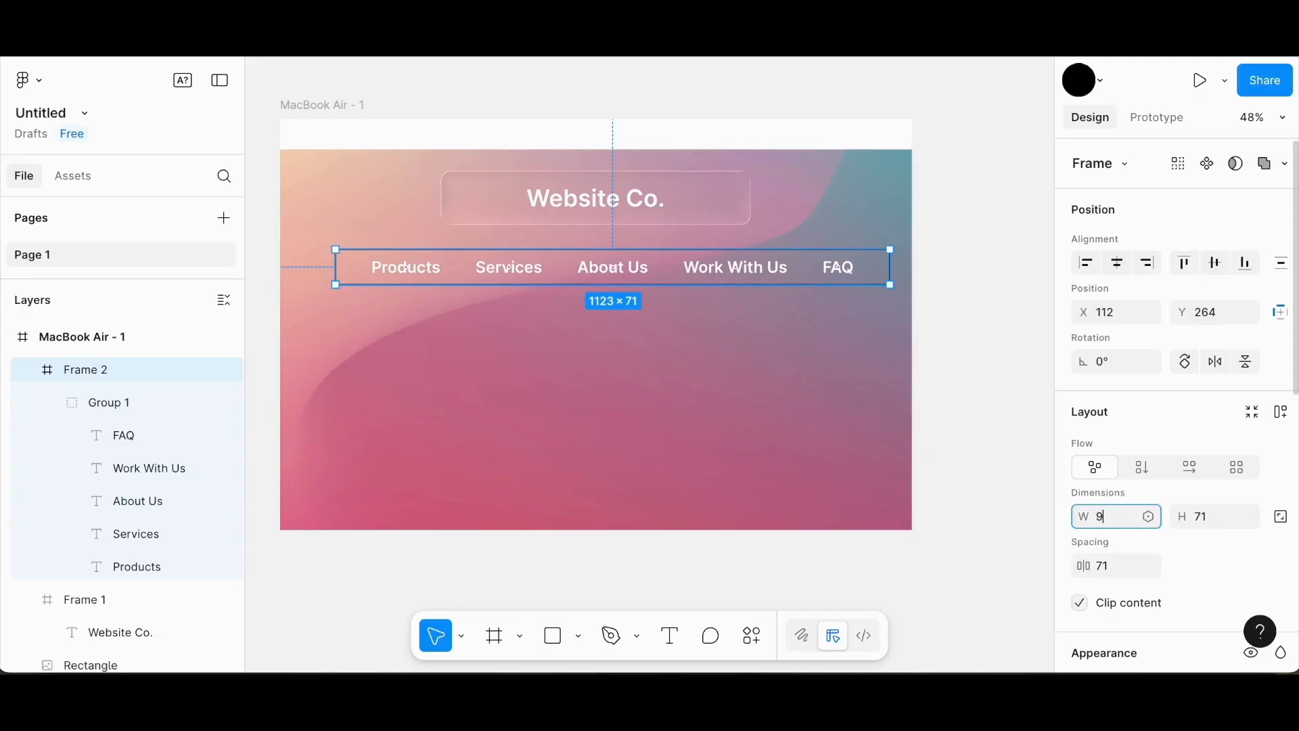
pyautogui.write('77')
pyautogui.click(1212, 516)
pyautogui.write('39')
pyautogui.press('Return')
# Align the label group to X 0, Y 0 inside the navigation frame, with the bar centered under the title.
pyautogui.click(701, 393)
pyautogui.click(651, 250)
pyautogui.moveTo(651, 251)
pyautogui.mouseDown()
pyautogui.moveTo(658, 266)
pyautogui.moveTo(680, 253)
pyautogui.moveTo(648, 268)
pyautogui.mouseUp()
pyautogui.click(135, 402)
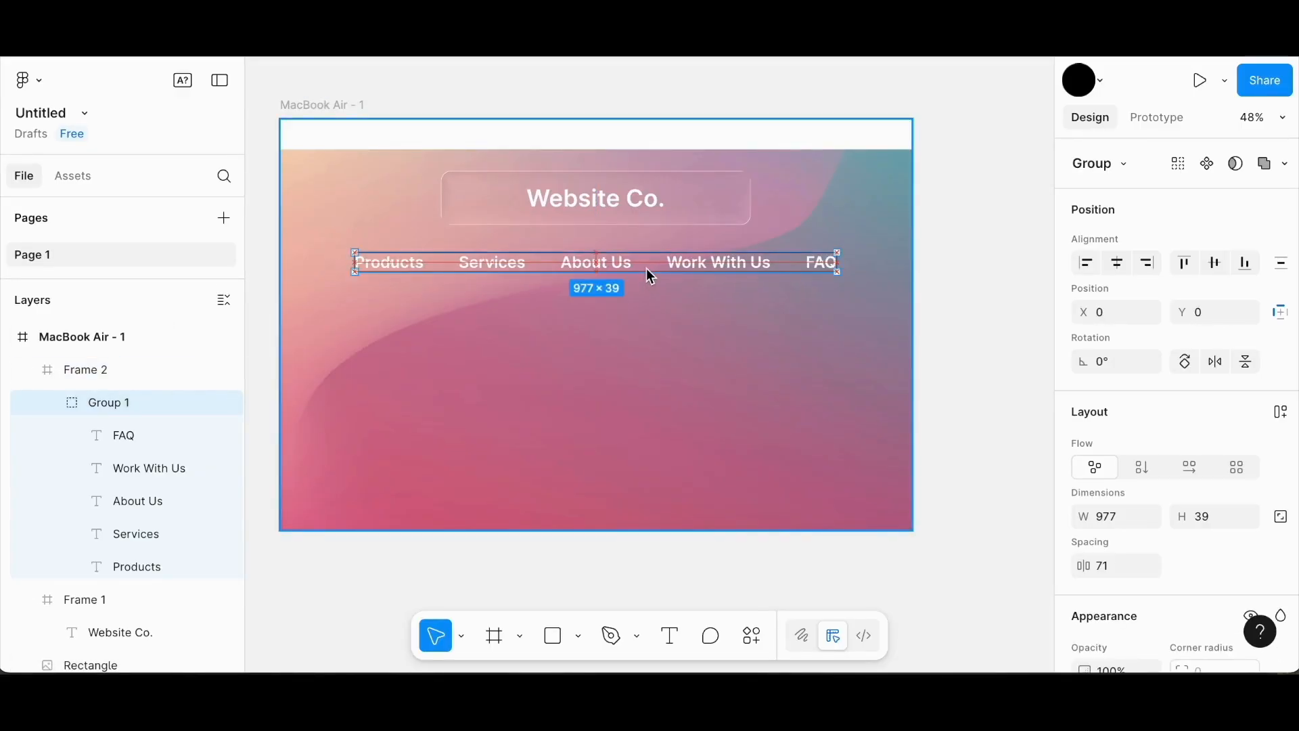
pyautogui.click(704, 302)
# Add a Glass effect to the navigation frame with refraction 80, depth 48, dispersion 45 and frost 92.
pyautogui.click(708, 264)
pyautogui.scroll(-2, 1152, 511)
pyautogui.scroll(-5, 1152, 510)
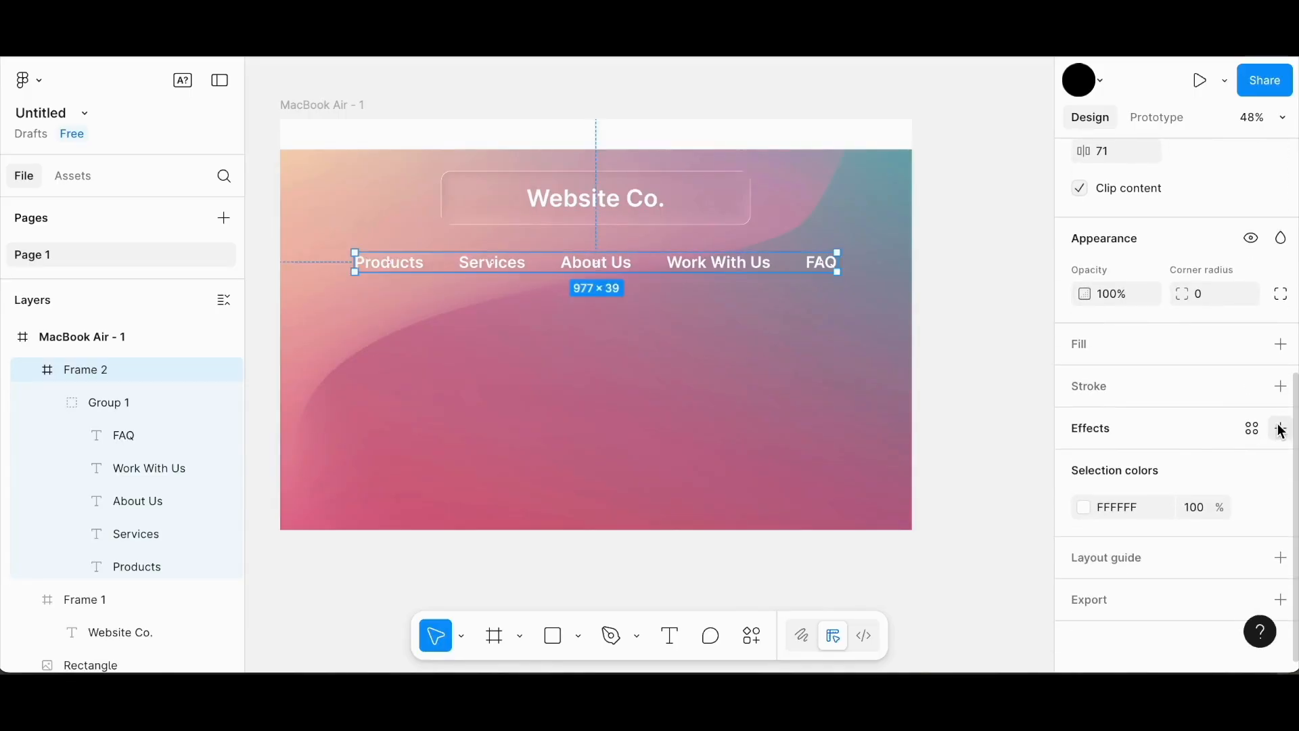
pyautogui.click(1281, 431)
pyautogui.click(876, 446)
pyautogui.click(888, 568)
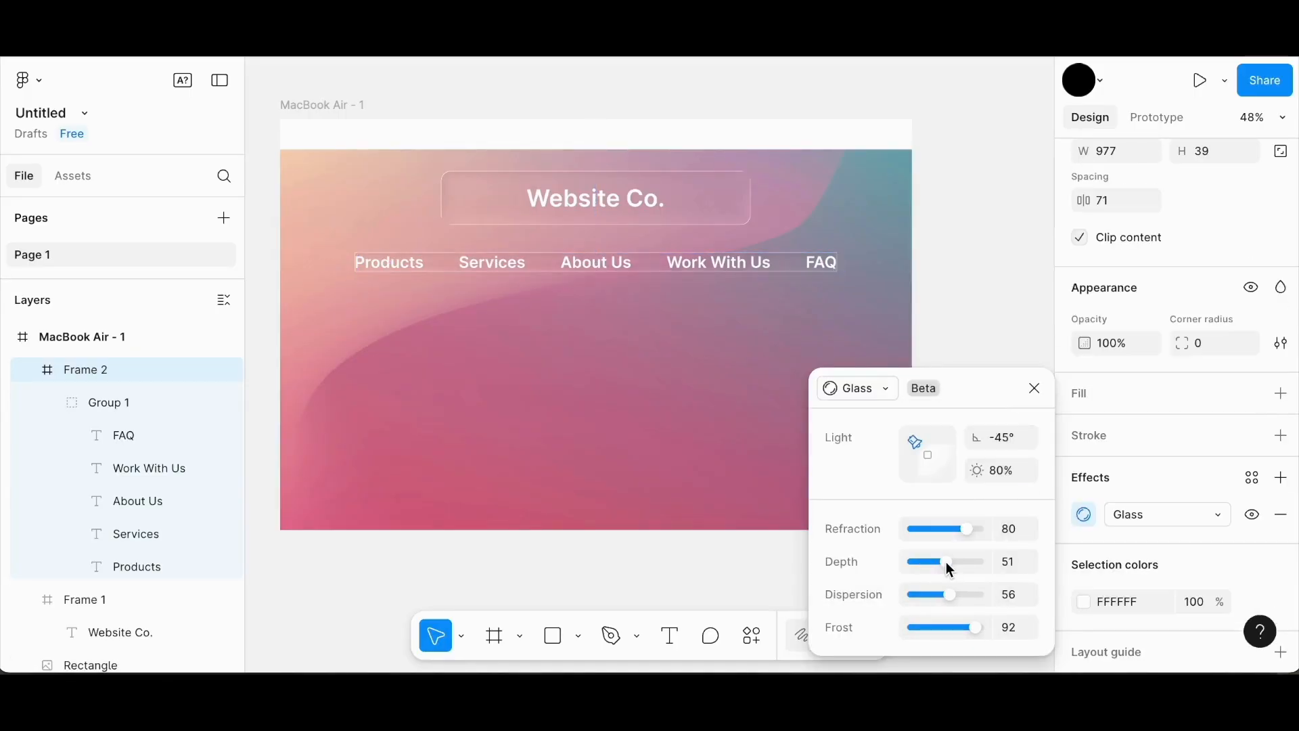
pyautogui.moveTo(946, 562); pyautogui.dragTo(944, 595)
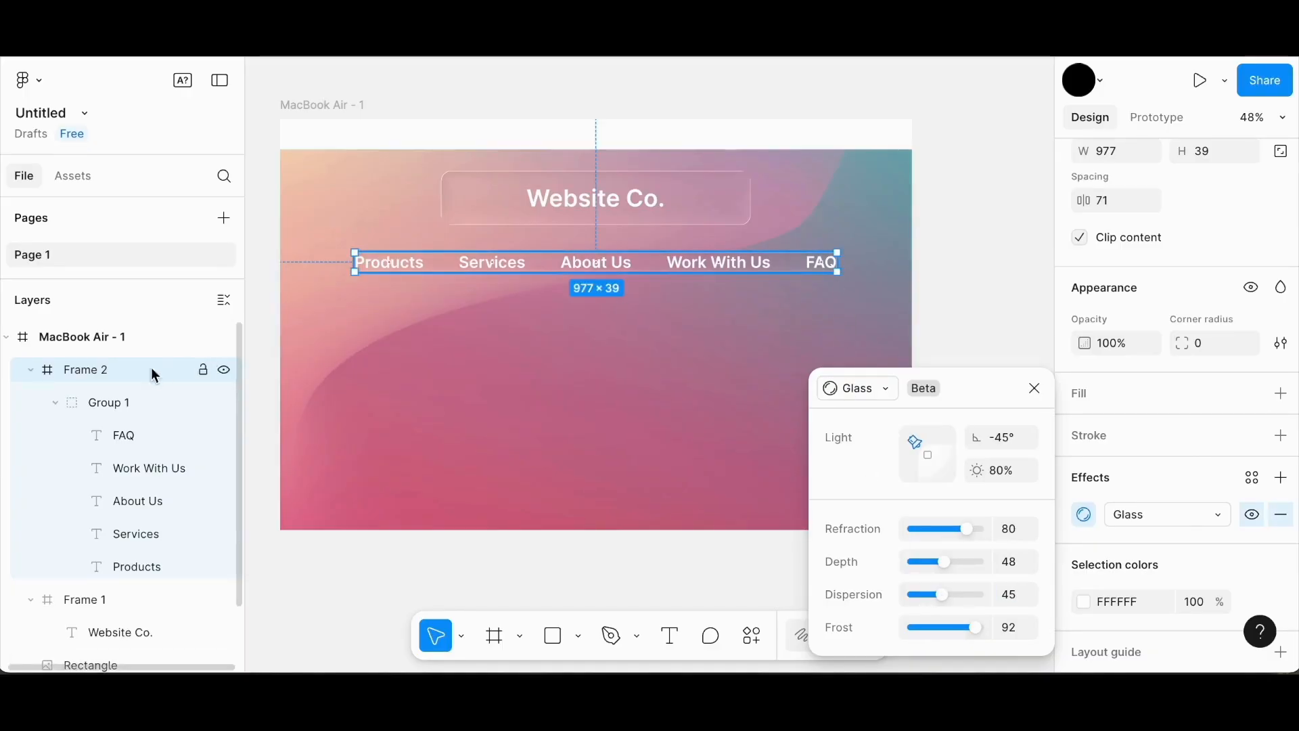
# Round the navigation frame's corners to a radius of 20.
pyautogui.click(1147, 375)
pyautogui.click(1210, 341)
pyautogui.write('20')
pyautogui.press('Return')
# Widen the navigation frame evenly on both sides to about 1018 and set its height to 42.
pyautogui.moveTo(355, 264)
pyautogui.mouseDown()
pyautogui.moveTo(322, 260)
pyautogui.moveTo(345, 261)
pyautogui.mouseUp()
pyautogui.click(389, 262)
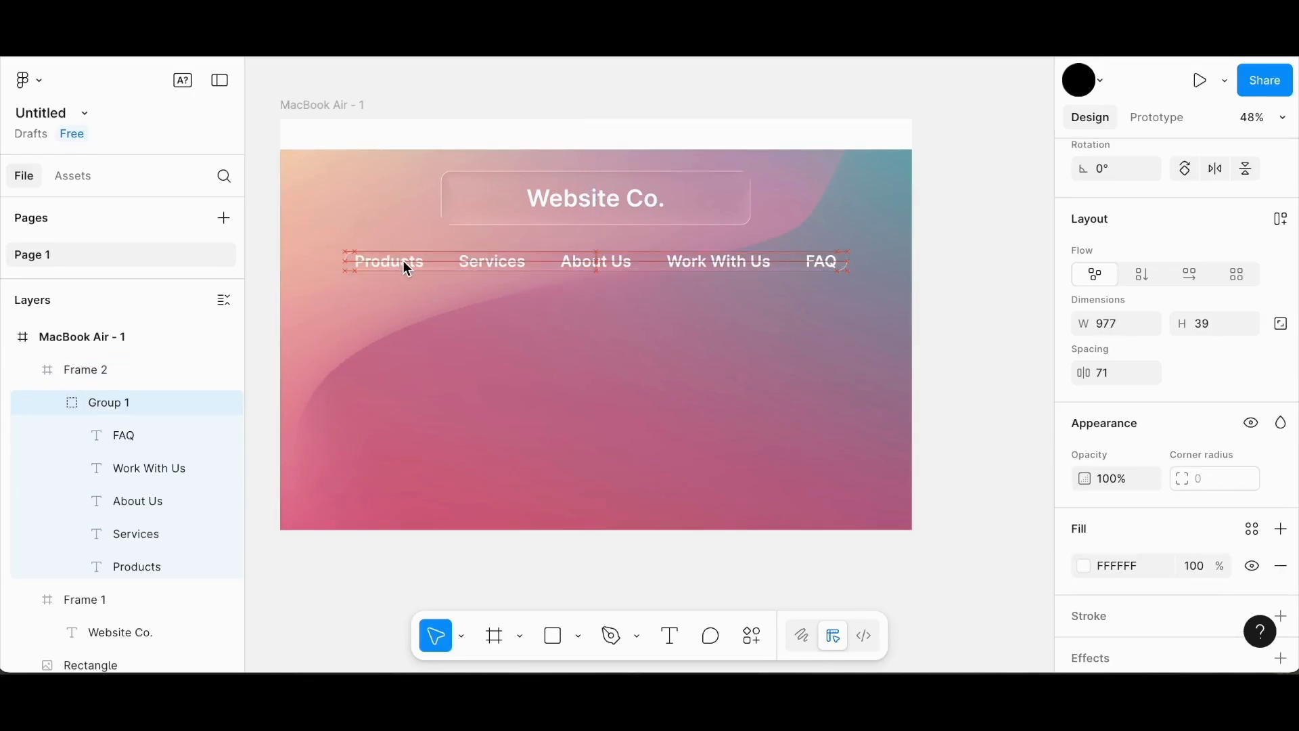
pyautogui.click(520, 331)
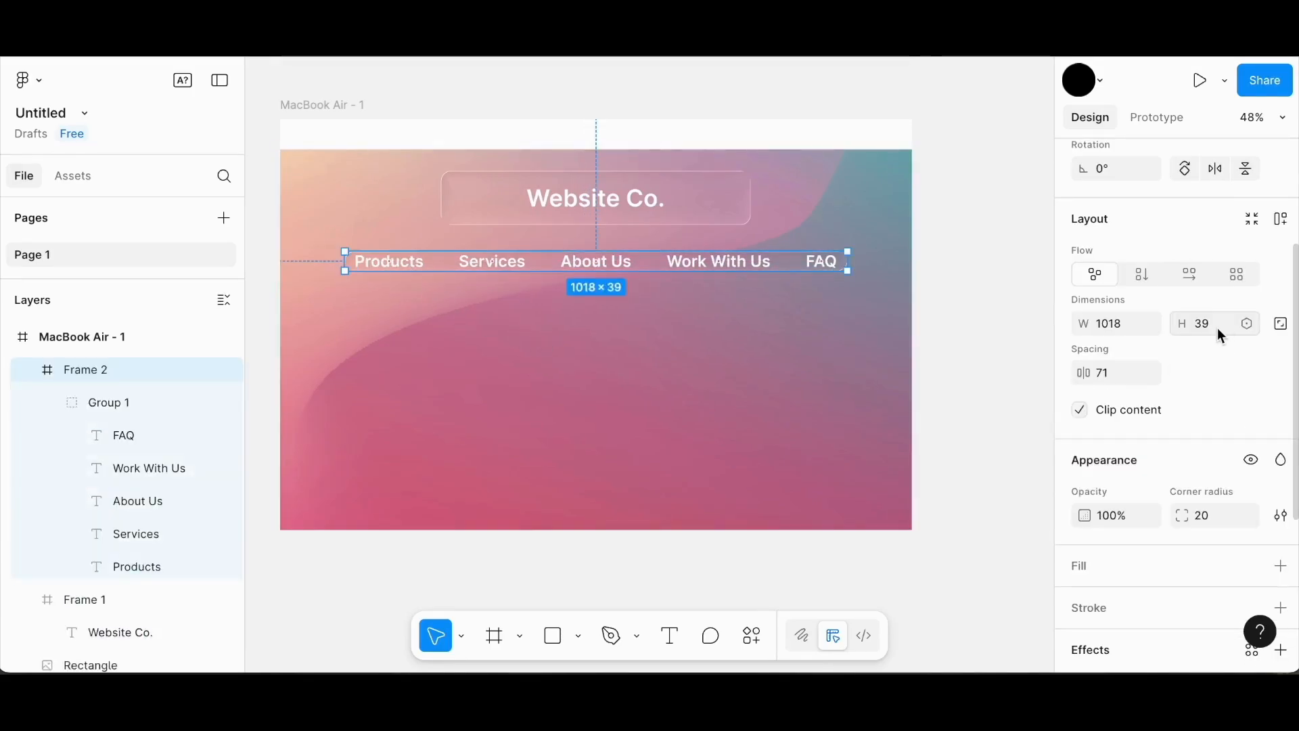
pyautogui.click(1211, 324)
pyautogui.write('42')
pyautogui.click(753, 334)
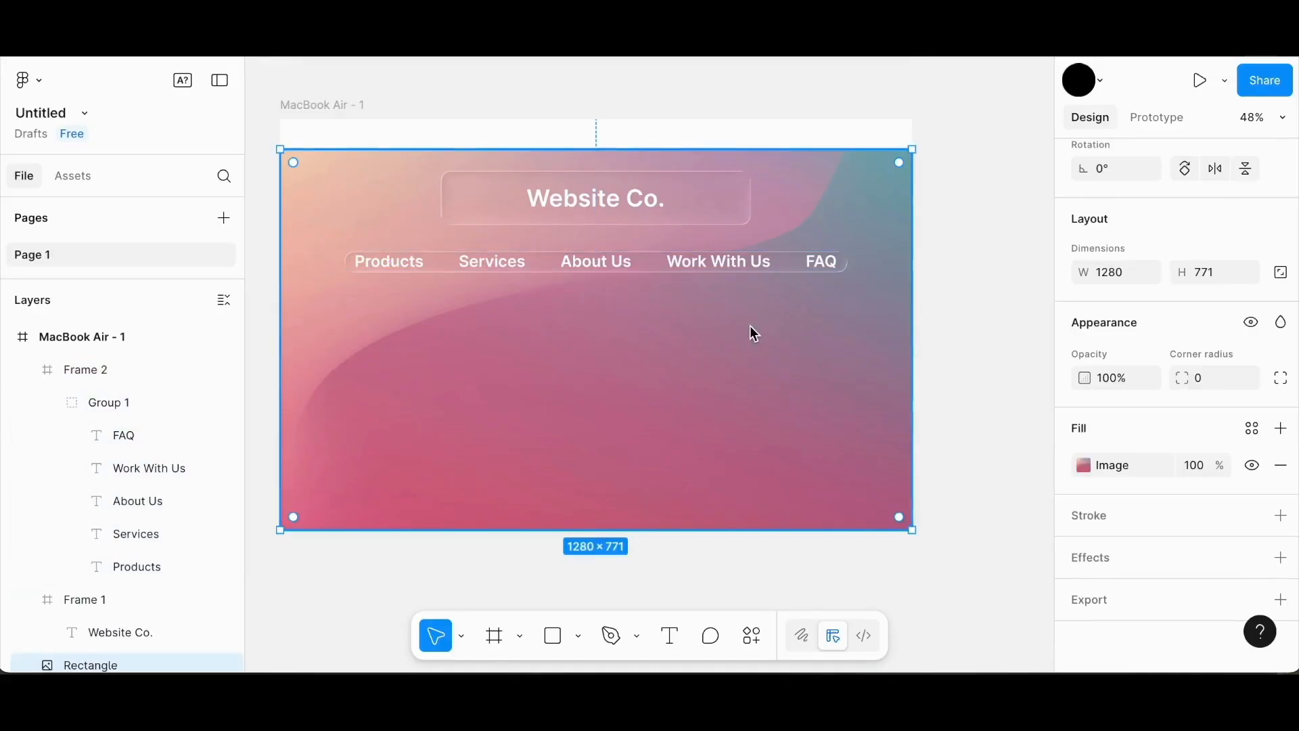
# Draw a full-width rectangle of about 1280 × 1292 below the navigation bar, extending past the page's lower edge, at Y 364.
pyautogui.scroll(-2, 753, 334)
pyautogui.press('Escape')
pyautogui.click(553, 636)
pyautogui.moveTo(397, 234)
pyautogui.mouseDown()
pyautogui.moveTo(406, 291)
pyautogui.moveTo(584, 336)
pyautogui.moveTo(875, 318)
pyautogui.mouseUp()
pyautogui.scroll(-4, 875, 318)
pyautogui.moveTo(699, 190); pyautogui.dragTo(699, 583)
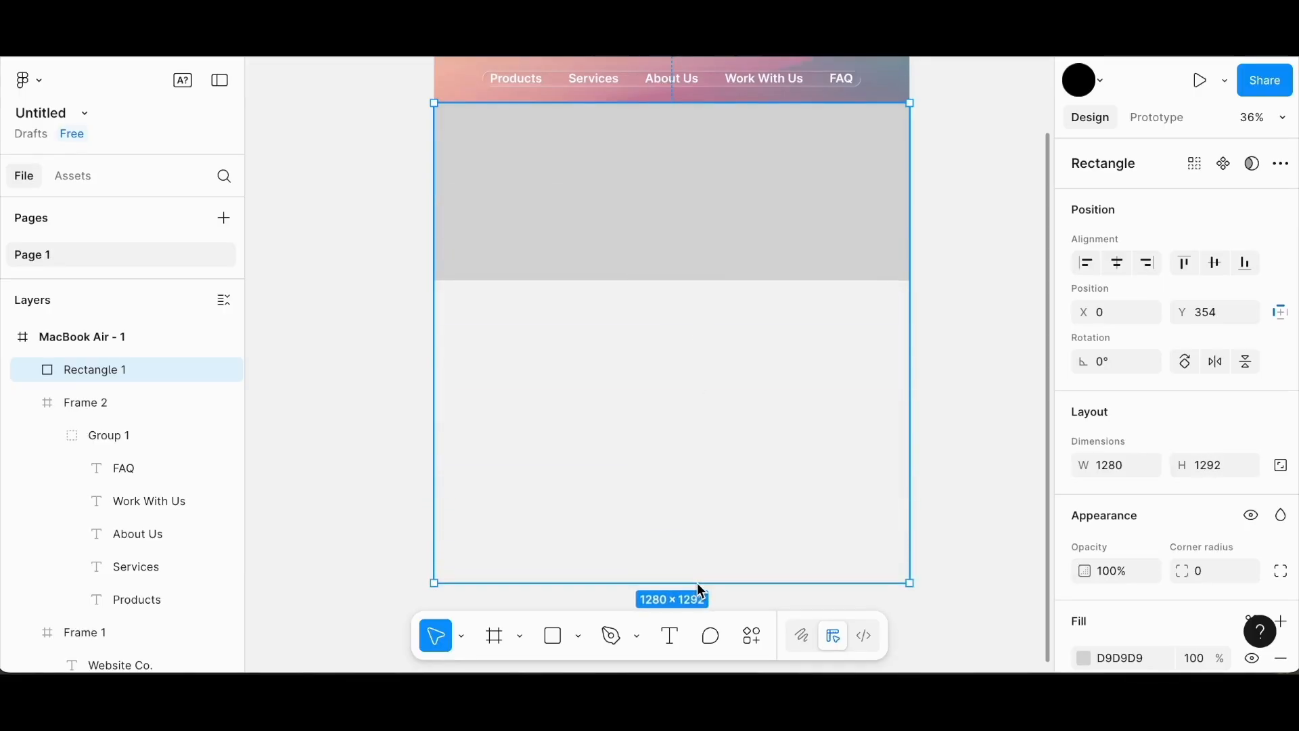
pyautogui.scroll(3, 656, 395)
pyautogui.moveTo(673, 270); pyautogui.dragTo(671, 273)
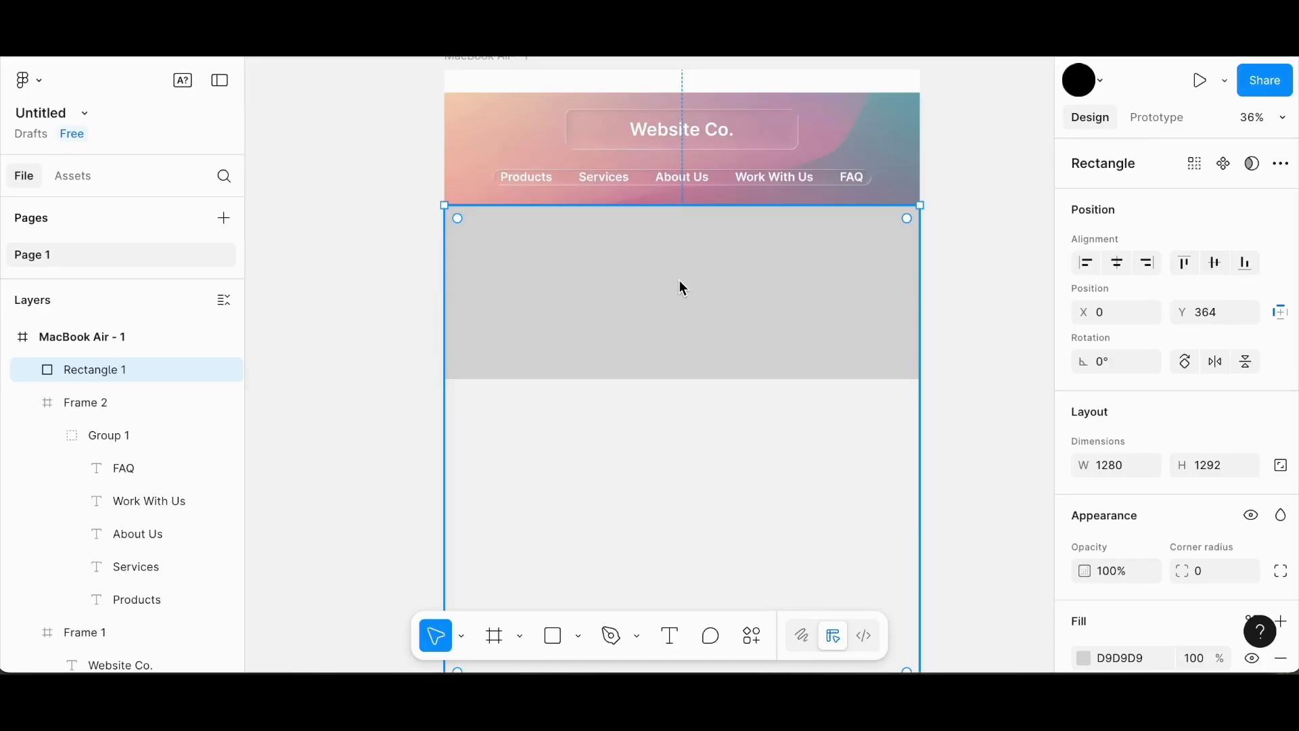
# Change the new content rectangle's fill to white, FFFFFF.
pyautogui.scroll(-2, 1175, 531)
pyautogui.click(1084, 568)
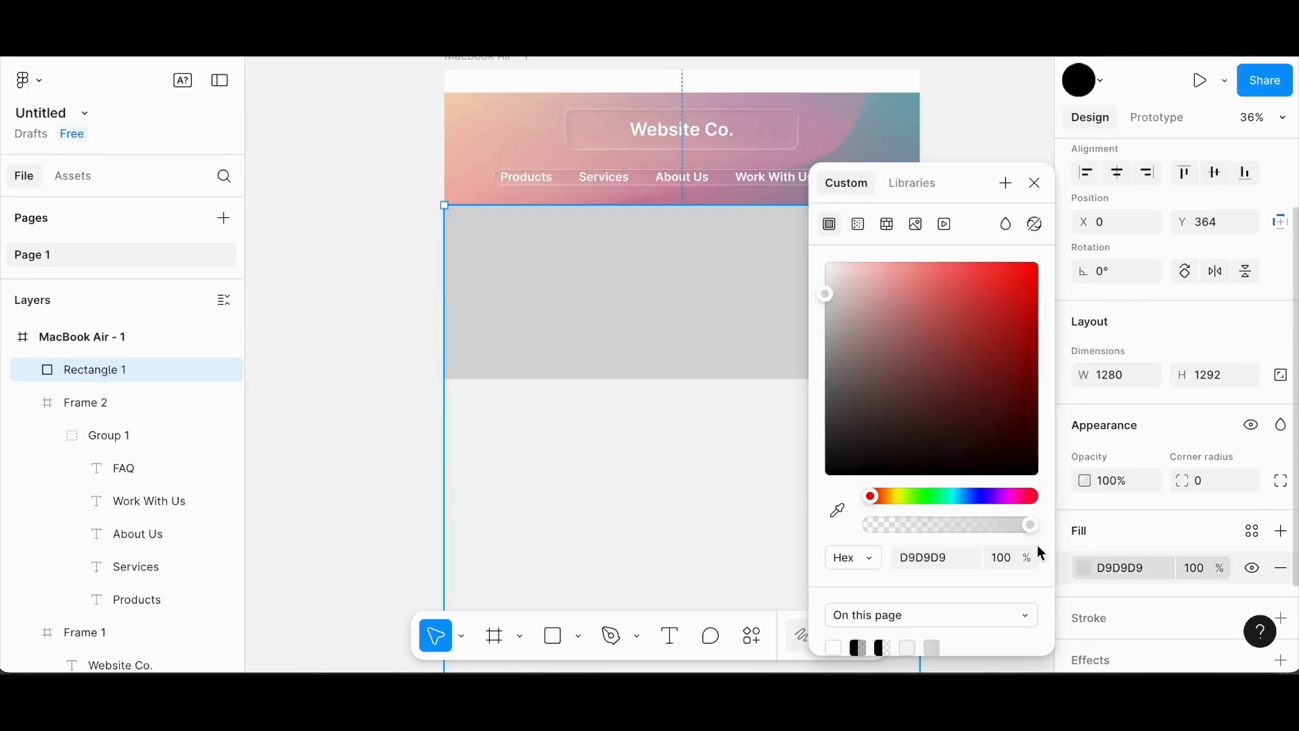
pyautogui.click(845, 645)
pyautogui.click(1035, 183)
# Add a "Website Co." heading in the white section and place it near the section's upper-left corner.
pyautogui.press('t')
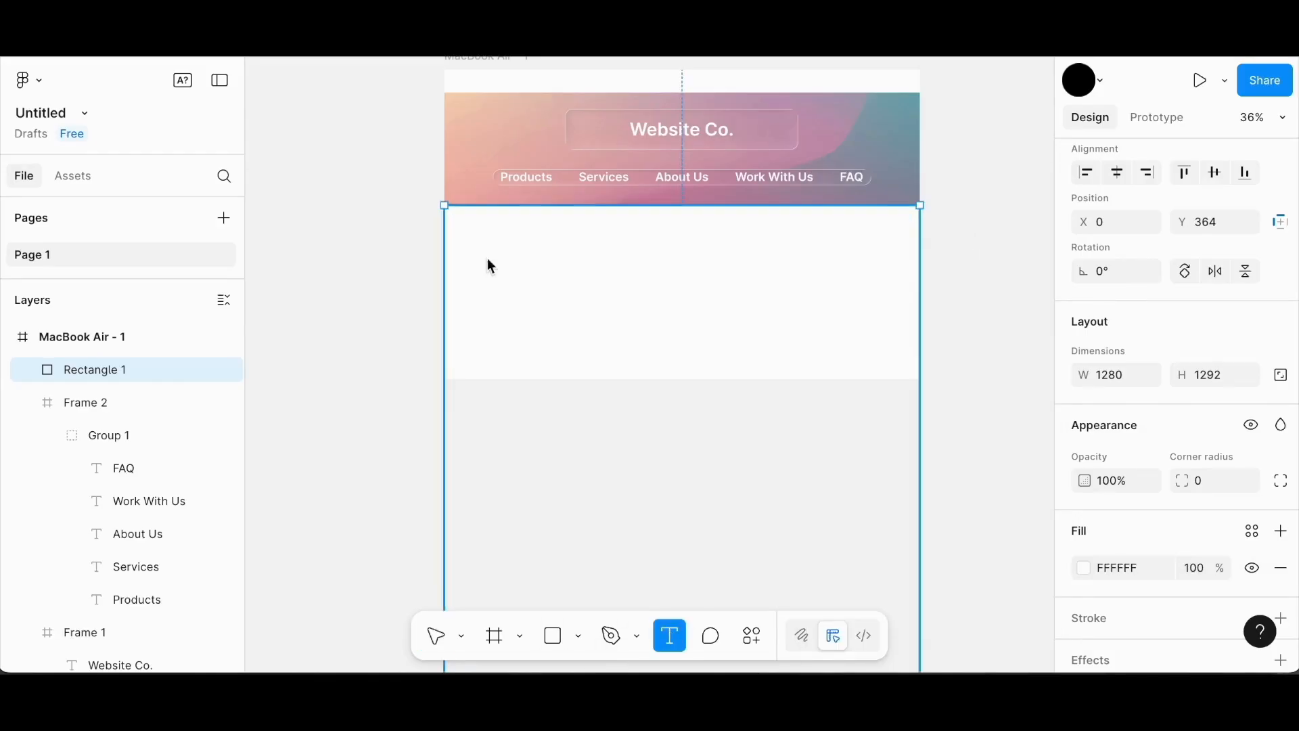
pyautogui.click(488, 258)
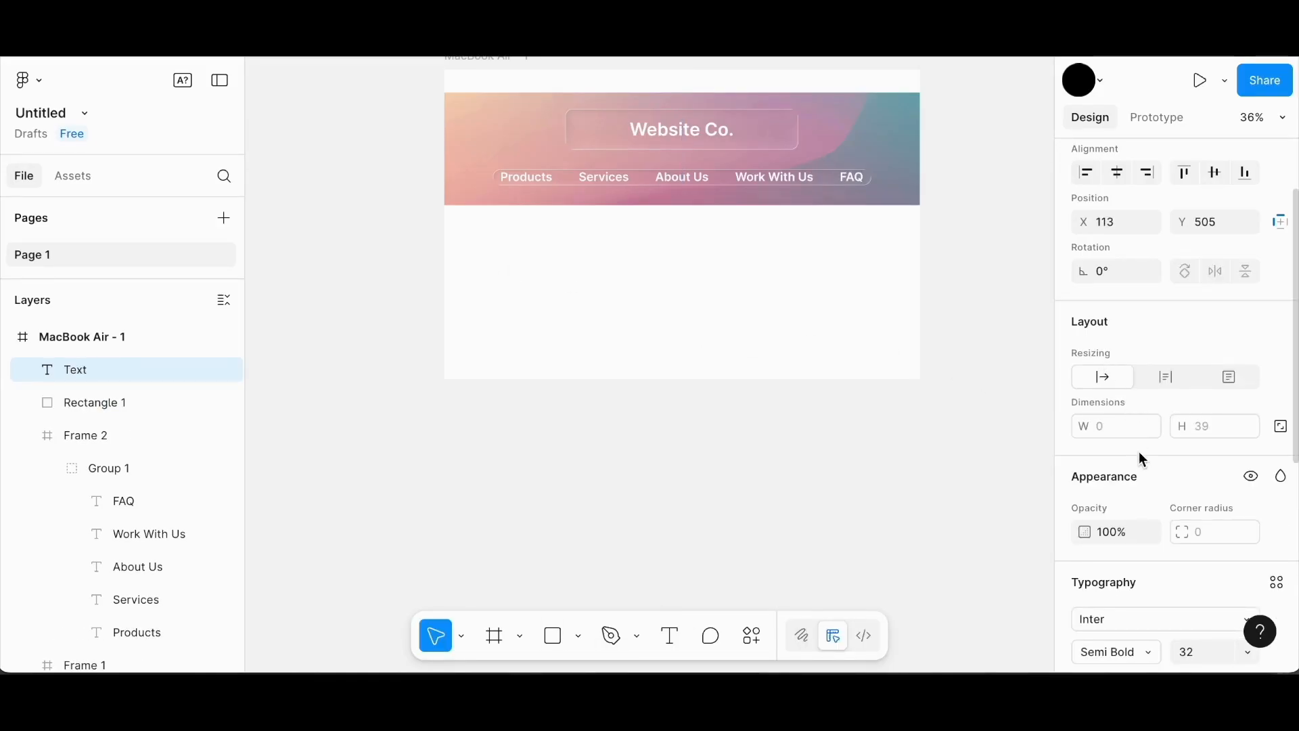
pyautogui.scroll(-2, 1143, 458)
pyautogui.scroll(-2, 1143, 459)
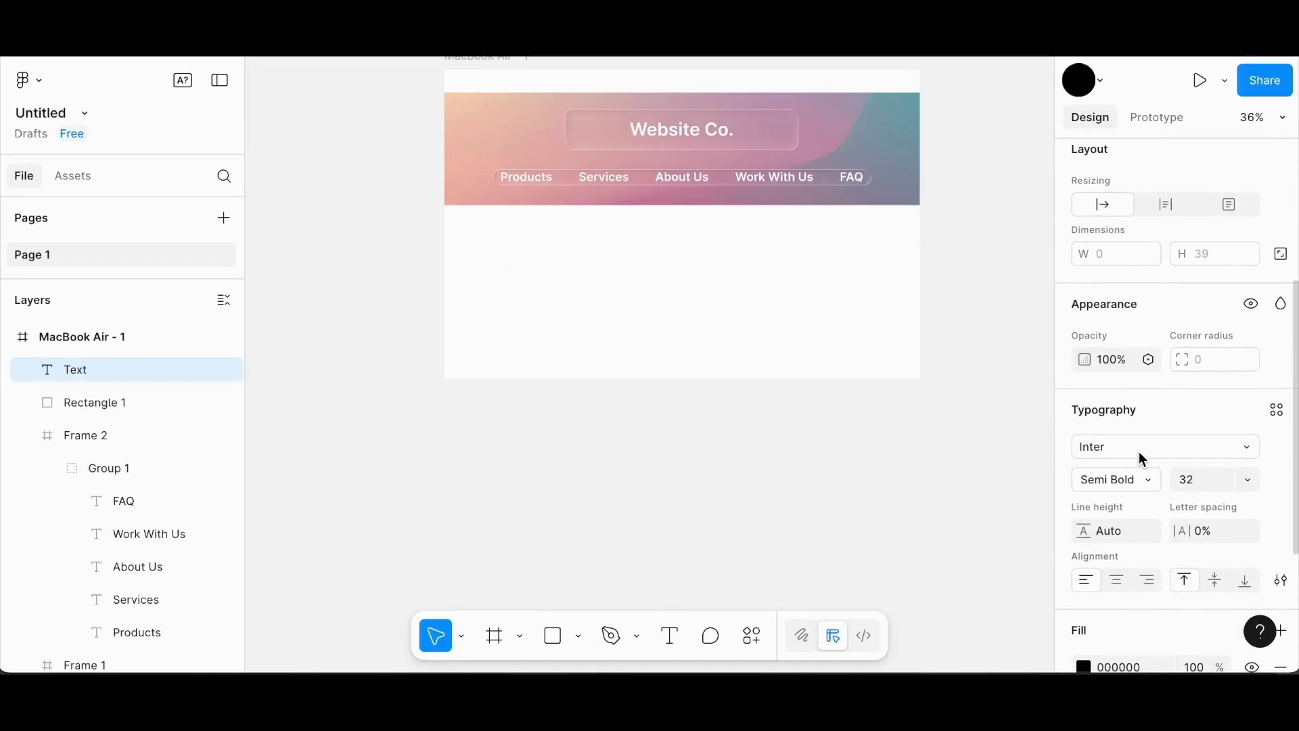
pyautogui.scroll(-1, 1143, 460)
pyautogui.write('Website Co.')
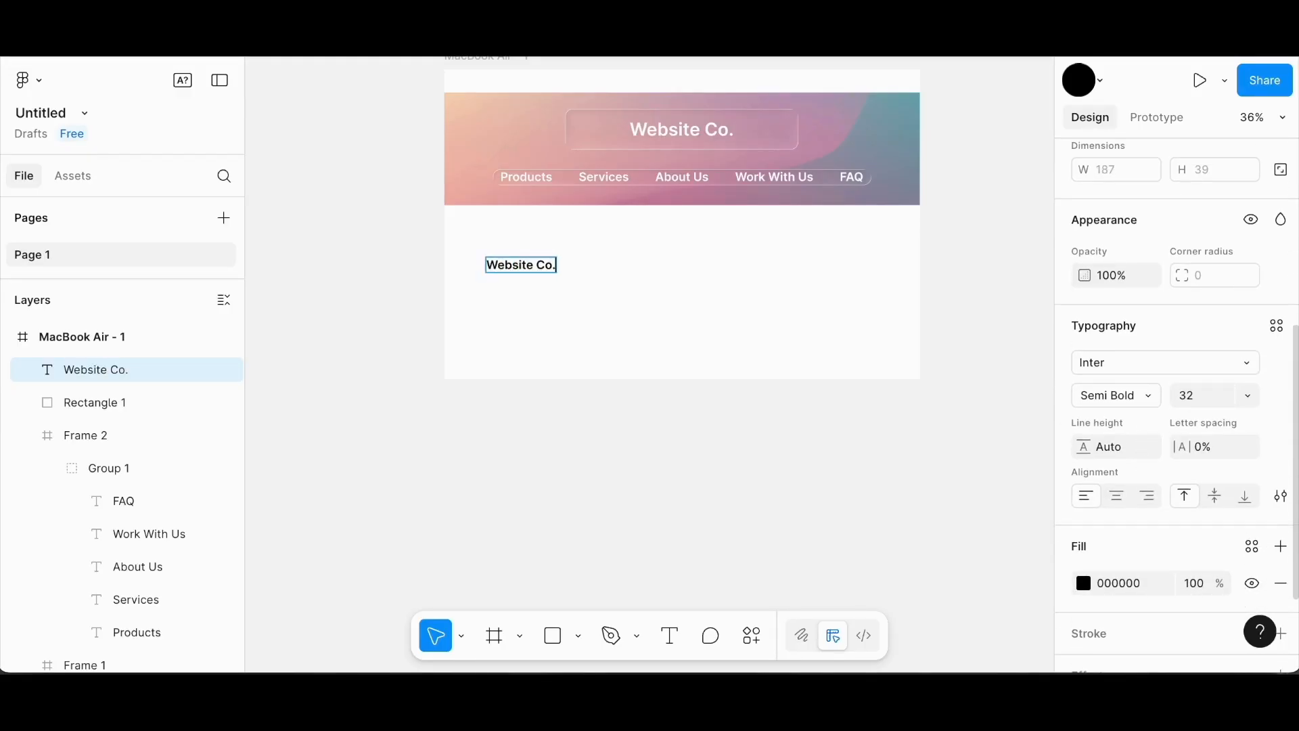
pyautogui.click(685, 300)
pyautogui.moveTo(528, 263); pyautogui.dragTo(505, 245)
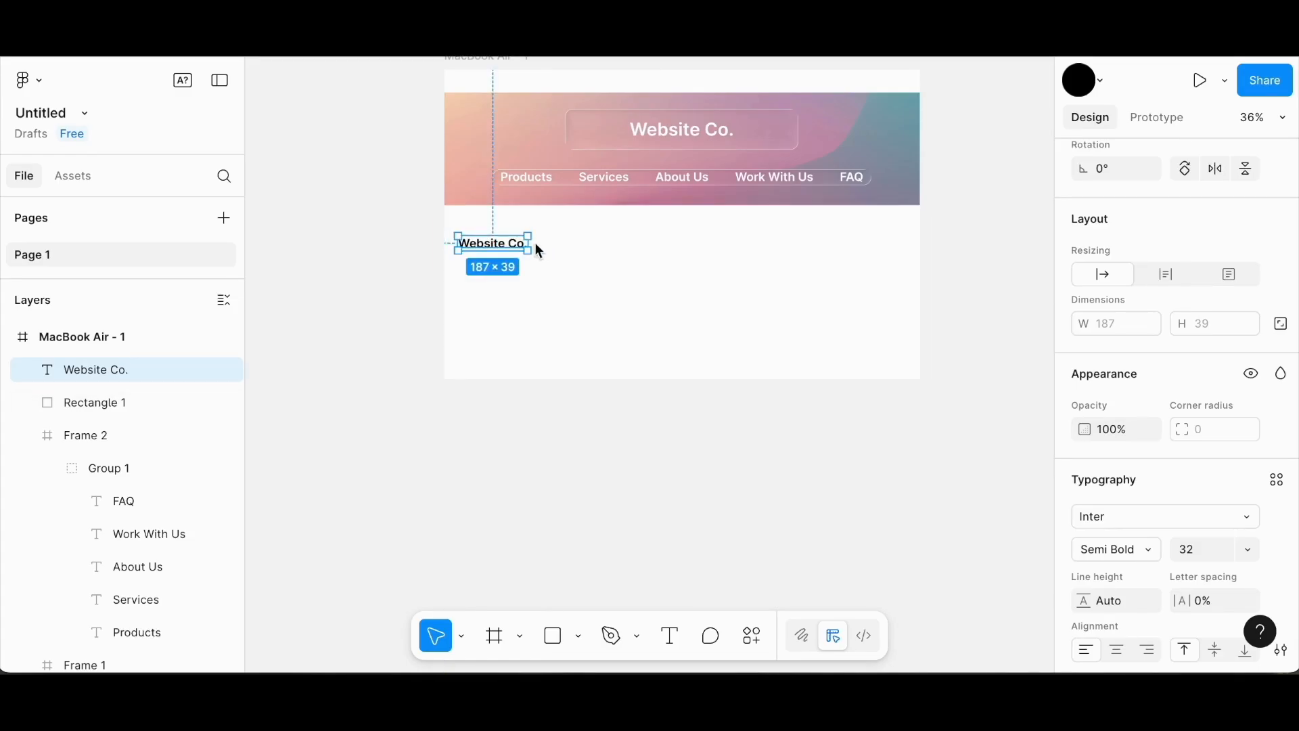
# Set the font size of the "Website Co." heading in the white section to 36.
pyautogui.press('Return')
pyautogui.scroll(-2, 1111, 457)
pyautogui.click(1249, 439)
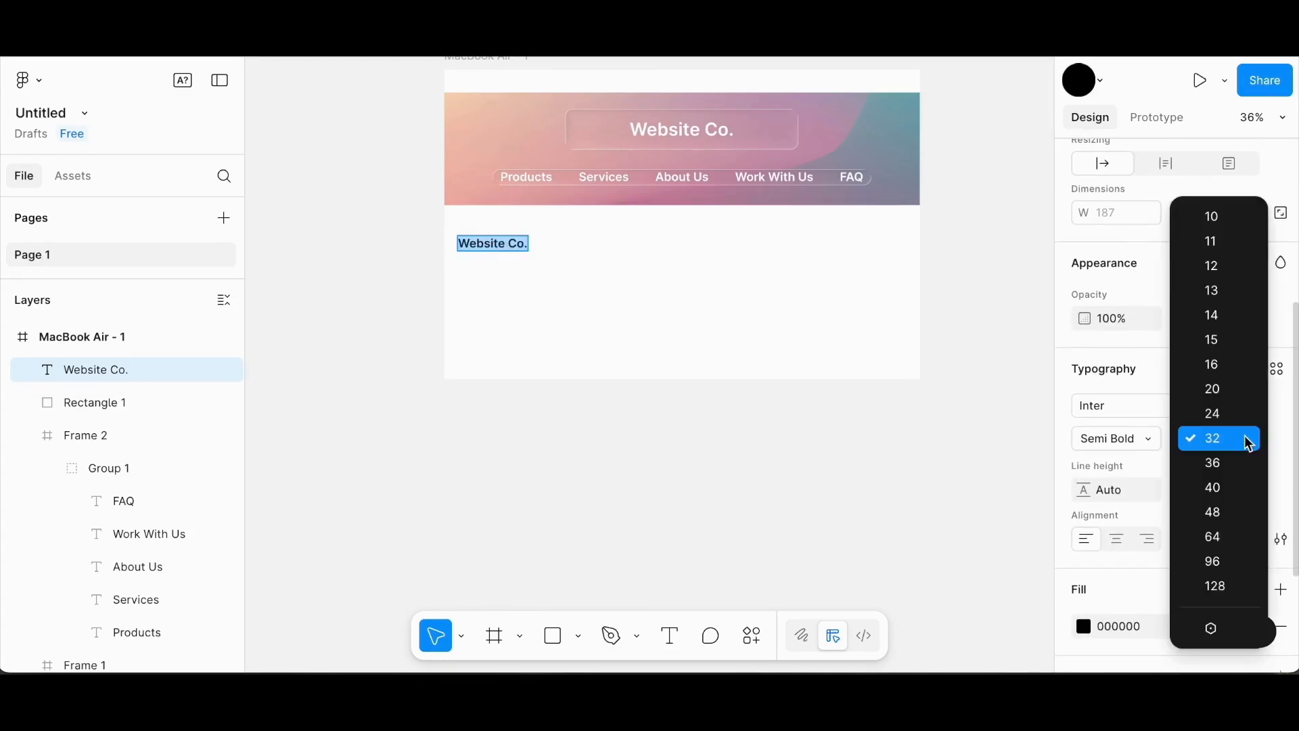
pyautogui.click(1224, 466)
pyautogui.scroll(1, 757, 353)
pyautogui.hscroll(-1, 756, 353)
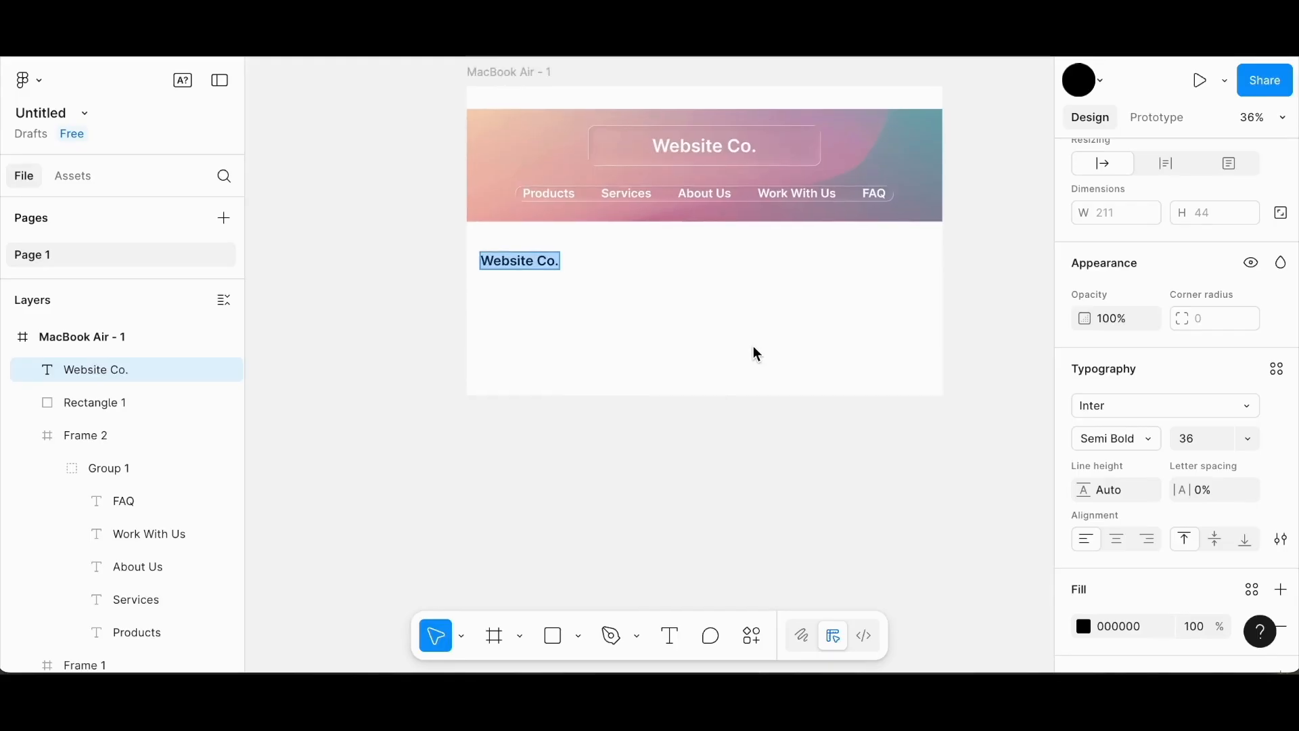
pyautogui.scroll(4, 754, 347)
pyautogui.click(753, 347)
# Create a text layer below the heading and fill it with three Lorem Ipsum paragraphs using the LORE plugin.
pyautogui.scroll(-3, 751, 347)
pyautogui.click(746, 348)
pyautogui.scroll(-1, 745, 348)
pyautogui.click(672, 639)
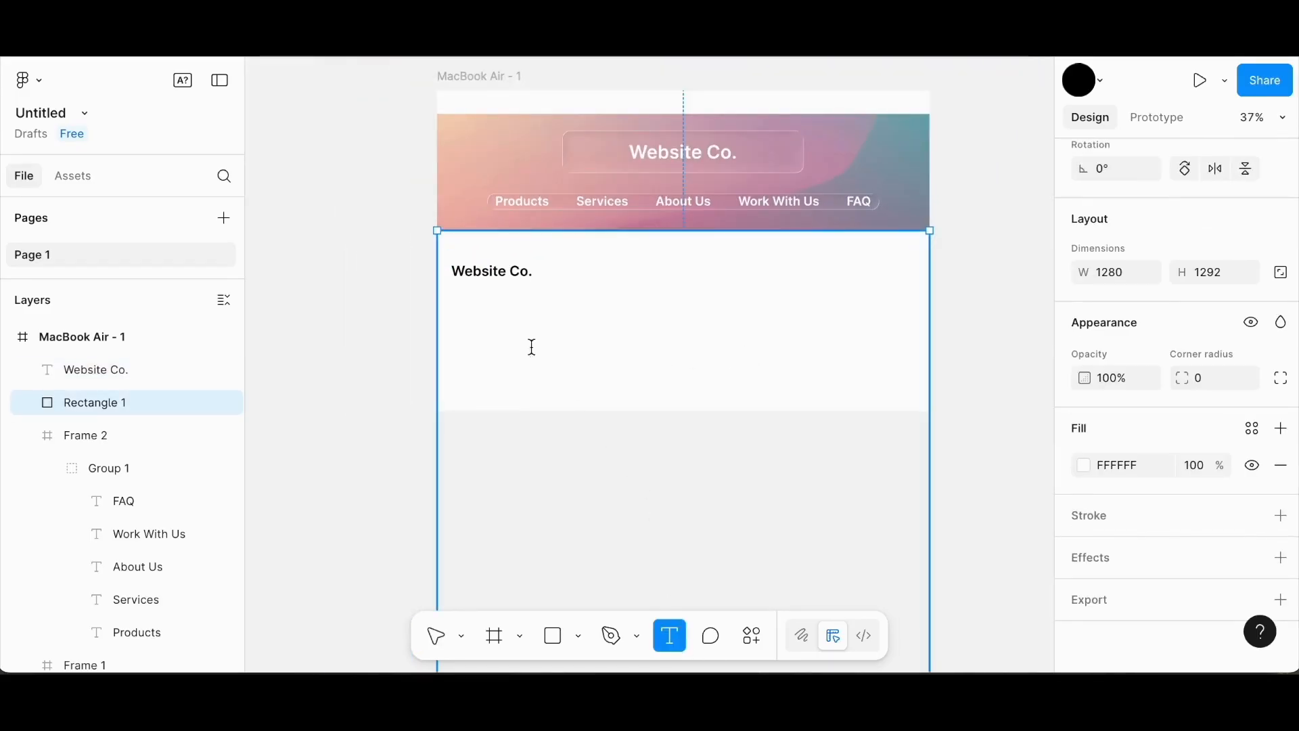
pyautogui.click(532, 347)
pyautogui.click(752, 636)
pyautogui.click(596, 421)
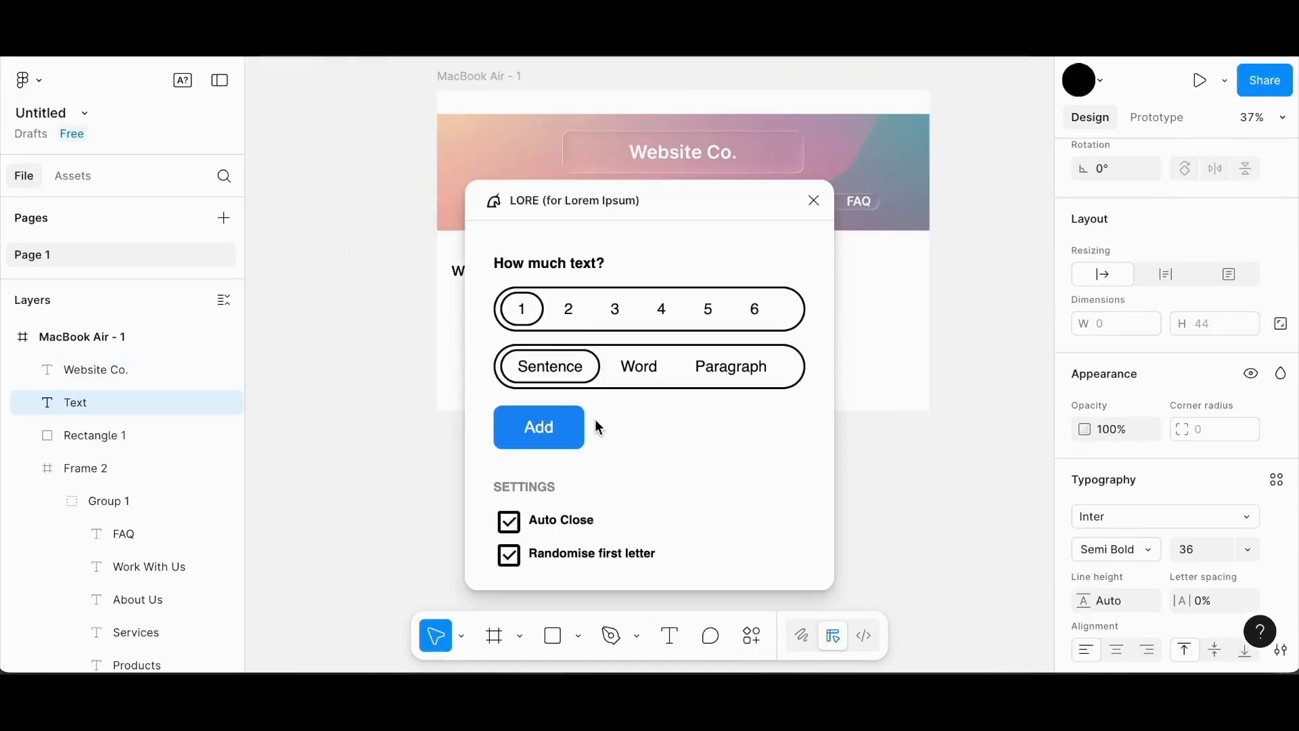
pyautogui.click(725, 370)
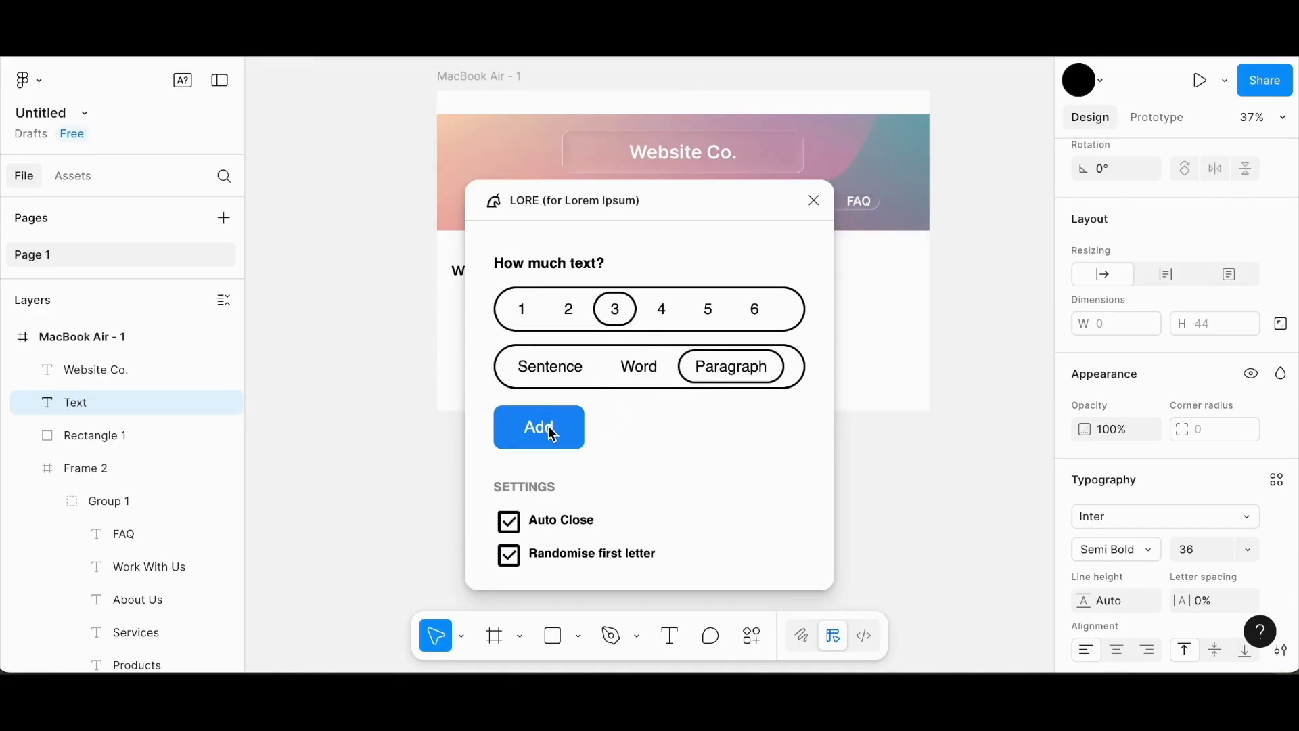
pyautogui.click(553, 434)
# Move the Lorem Ipsum text outside the MacBook Air frame and narrow its text box to about 1474 wide.
pyautogui.scroll(-5, 547, 424)
pyautogui.doubleClick(545, 404)
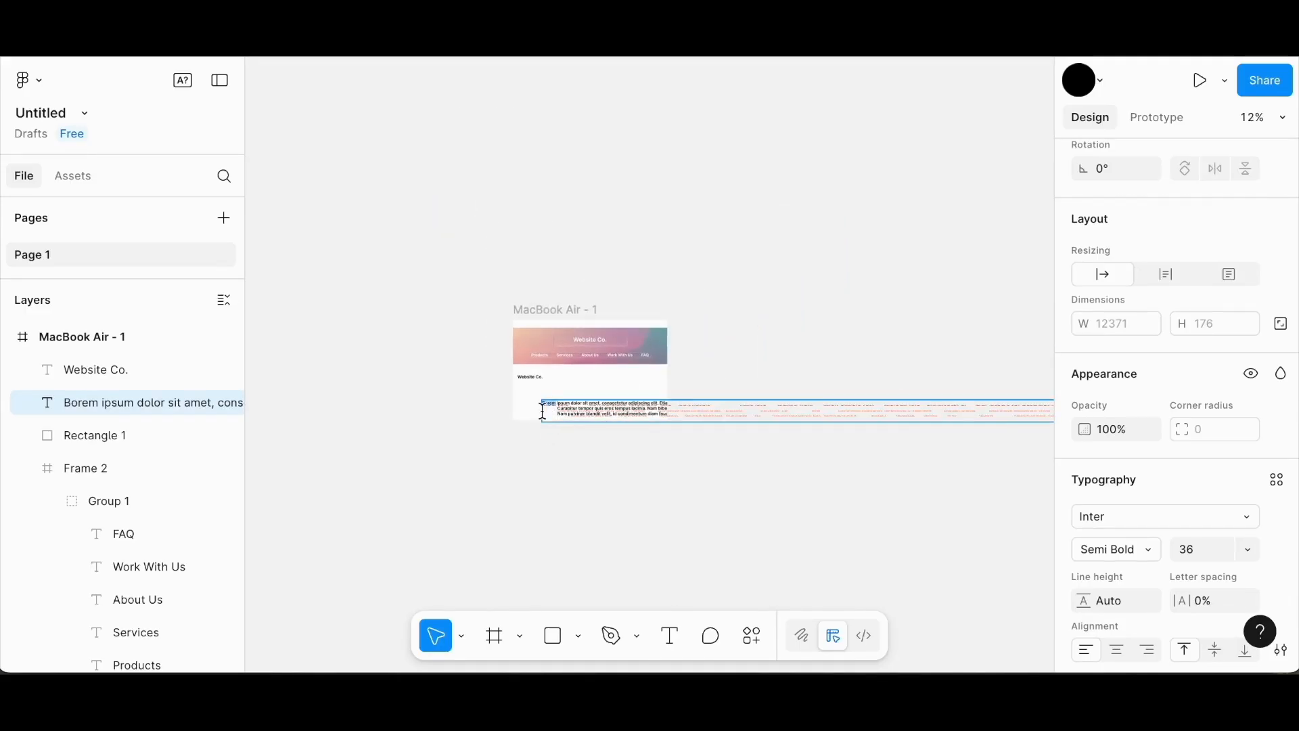
pyautogui.hscroll(6, 635, 420)
pyautogui.scroll(-5, 634, 420)
pyautogui.moveTo(635, 420); pyautogui.dragTo(643, 447)
pyautogui.scroll(3, 926, 446)
pyautogui.moveTo(915, 444); pyautogui.dragTo(318, 464)
pyautogui.hscroll(-5, 942, 399)
pyautogui.moveTo(896, 404); pyautogui.dragTo(746, 394)
pyautogui.scroll(3, 747, 394)
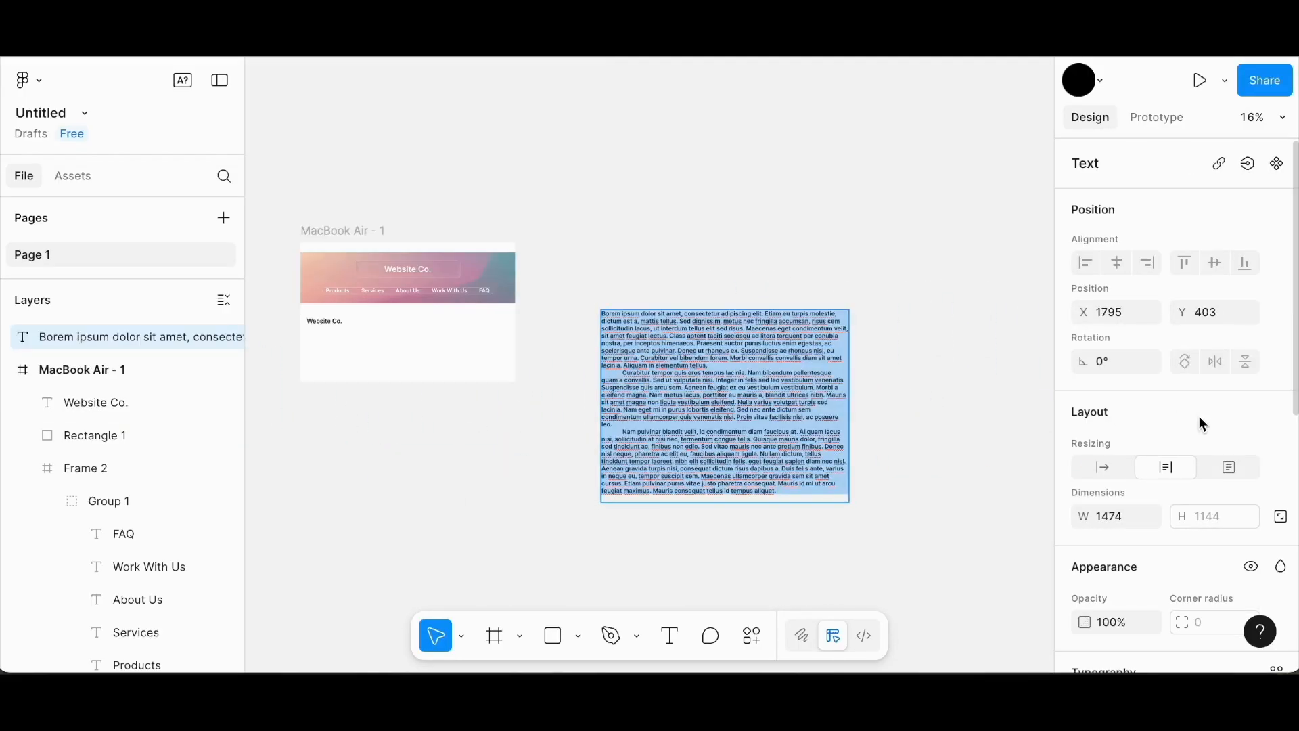
# Set the Lorem Ipsum text to Regular weight at size 24 and move it beneath the "Website Co." heading.
pyautogui.scroll(-3, 1201, 418)
pyautogui.scroll(-2, 1202, 423)
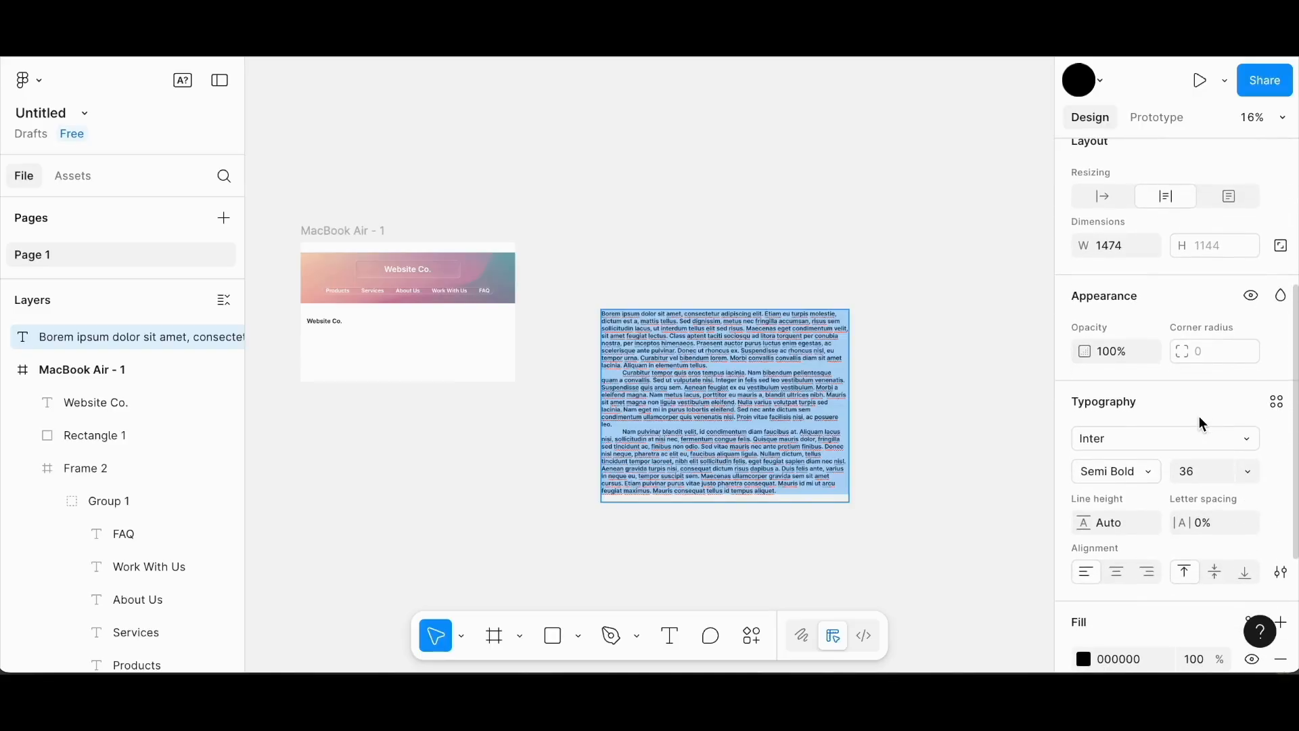
pyautogui.click(1136, 470)
pyautogui.click(1139, 424)
pyautogui.moveTo(735, 494); pyautogui.dragTo(601, 314)
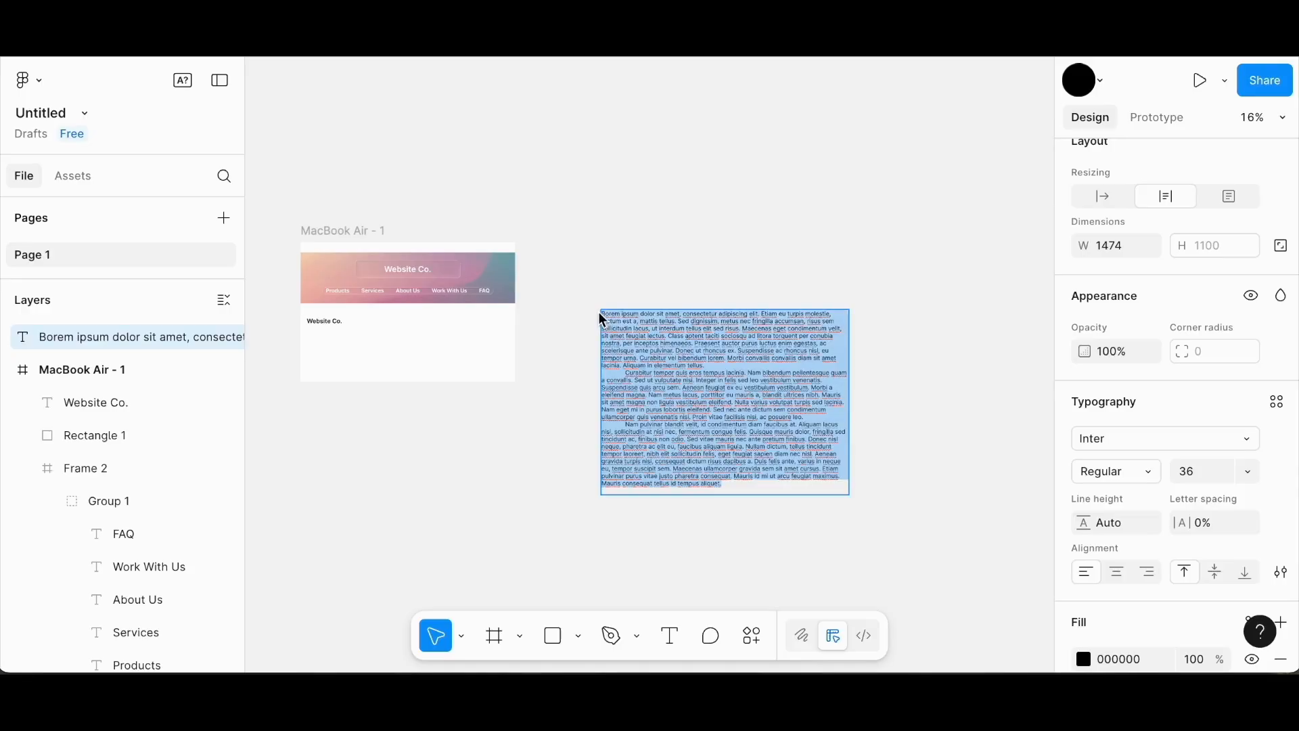
pyautogui.click(1249, 472)
pyautogui.click(1231, 432)
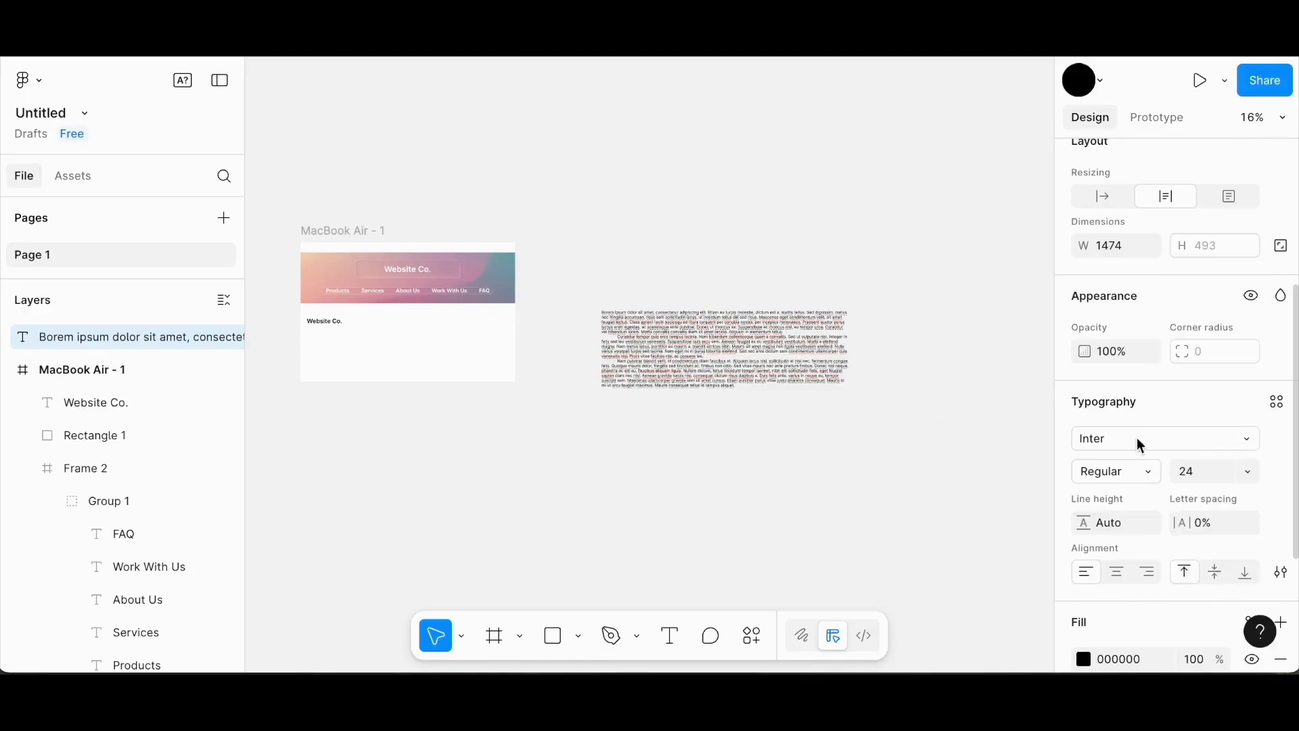
pyautogui.press('Escape')
pyautogui.moveTo(786, 323); pyautogui.dragTo(472, 350)
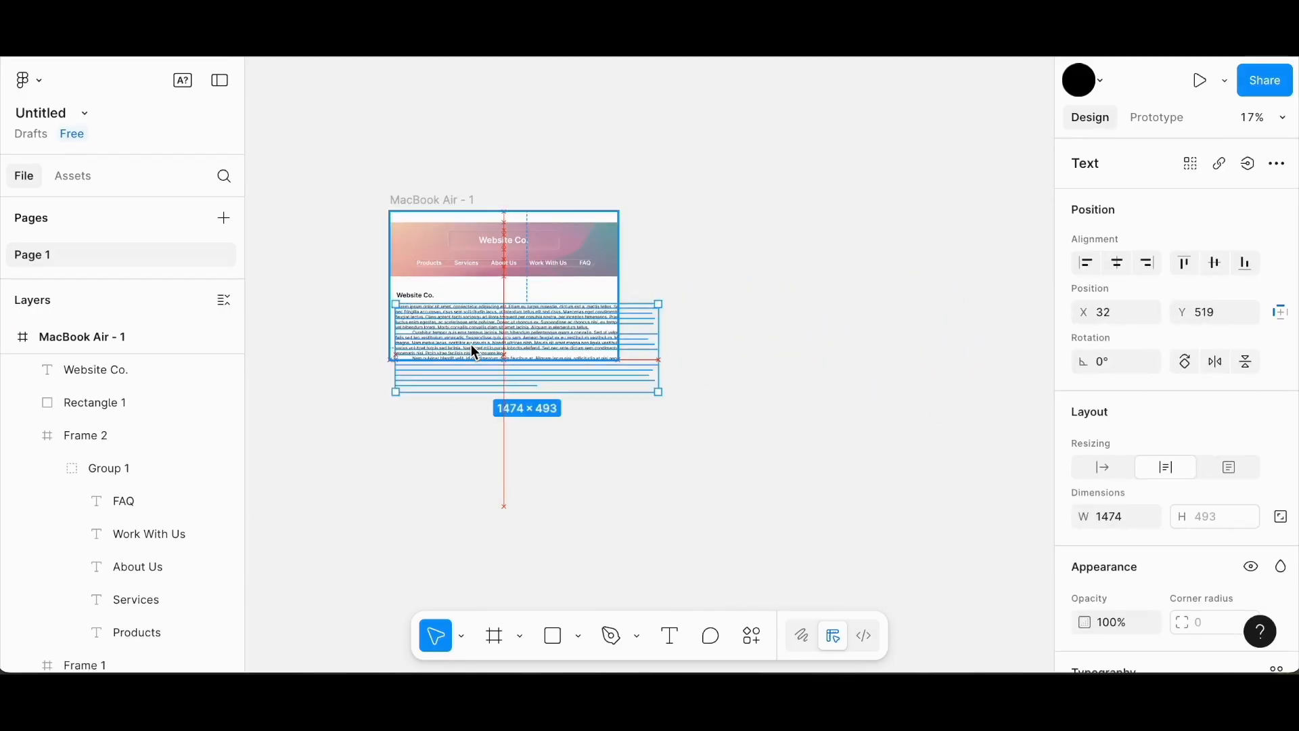
# Group the white rectangle, heading and Lorem Ipsum text, and move the group outside the MacBook Air frame to its right.
pyautogui.click(124, 402)
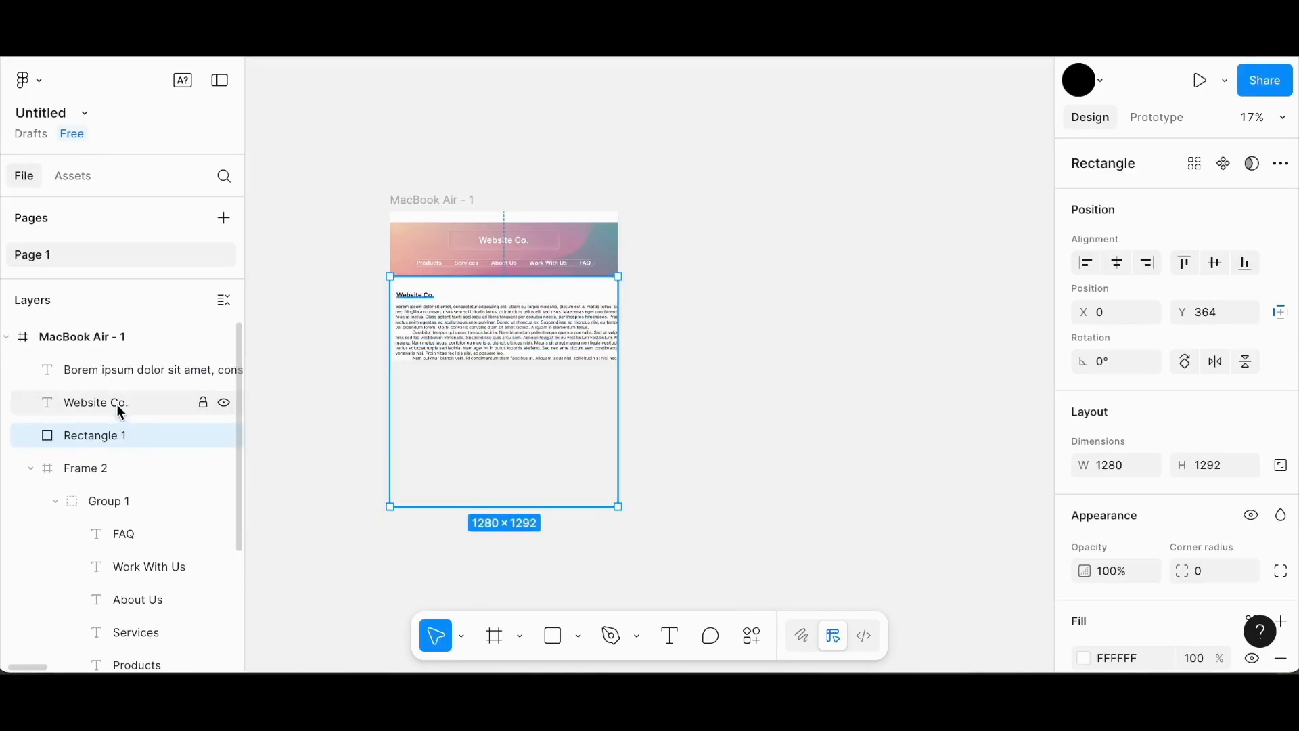
pyautogui.keyDown('shift'); pyautogui.click(123, 370); pyautogui.keyUp('shift')
pyautogui.hotkey('ctrl', 'g')
pyautogui.moveTo(456, 291); pyautogui.dragTo(765, 261)
pyautogui.hotkey('shift', '2')
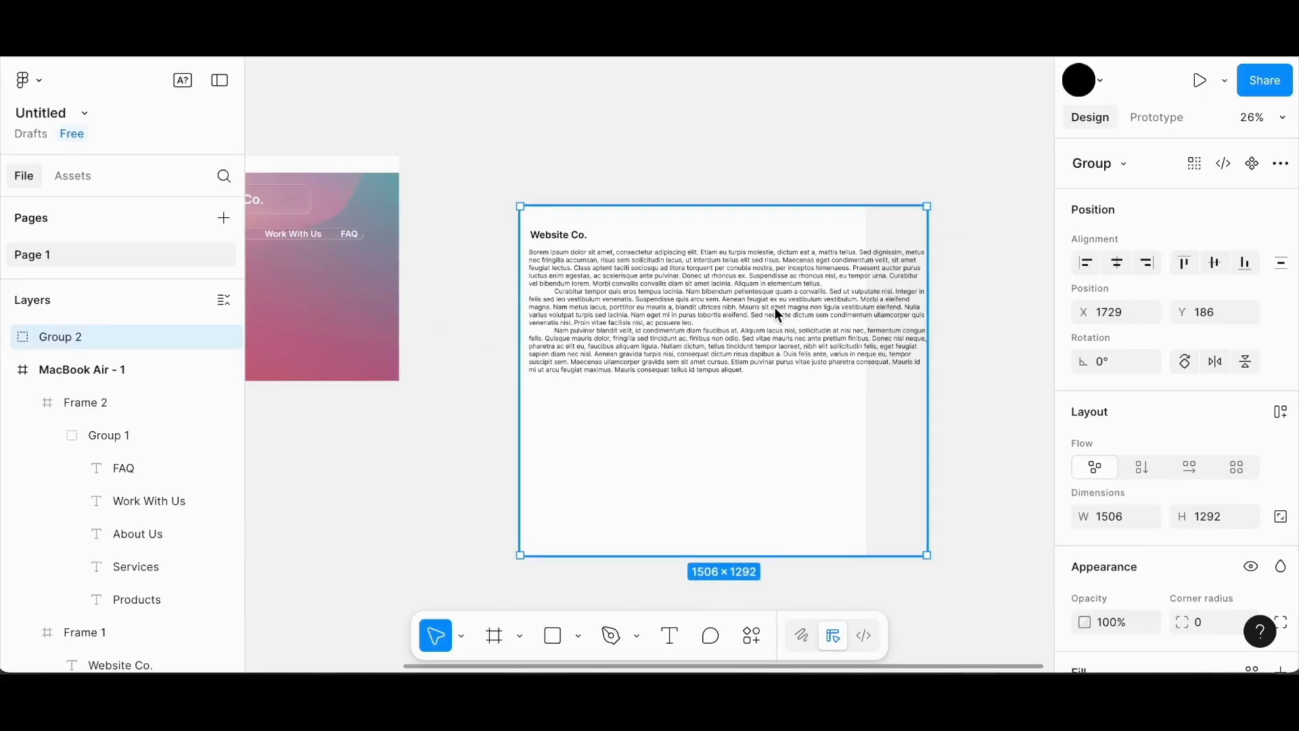
# Narrow the Lorem Ipsum text box in the content group to about 1017 wide so it fits inside the white rectangle.
pyautogui.click(6, 337)
pyautogui.click(25, 371)
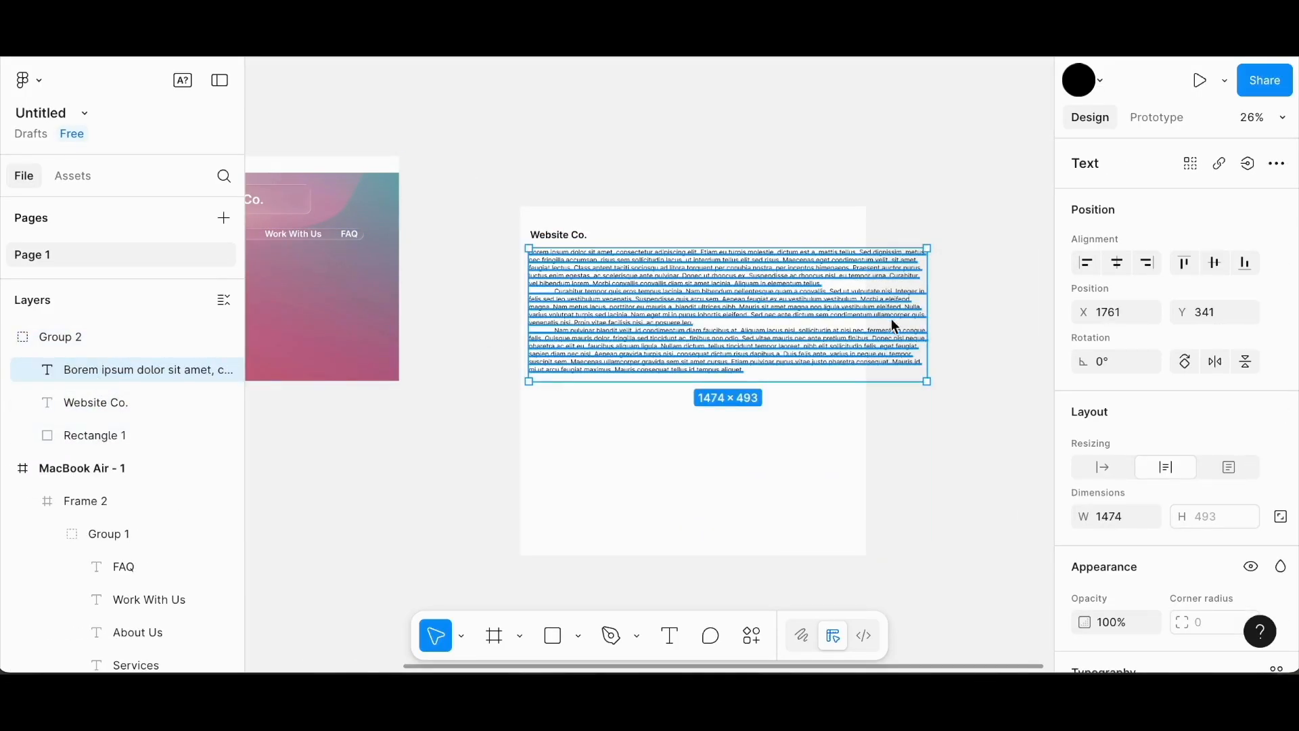
pyautogui.moveTo(927, 318); pyautogui.dragTo(806, 360)
# Copy all the Lorem Ipsum paragraphs and paste them again at the end of the same text layer.
pyautogui.hotkey('shift', '2')
pyautogui.doubleClick(497, 223)
pyautogui.hotkey('ctrl', 'c')
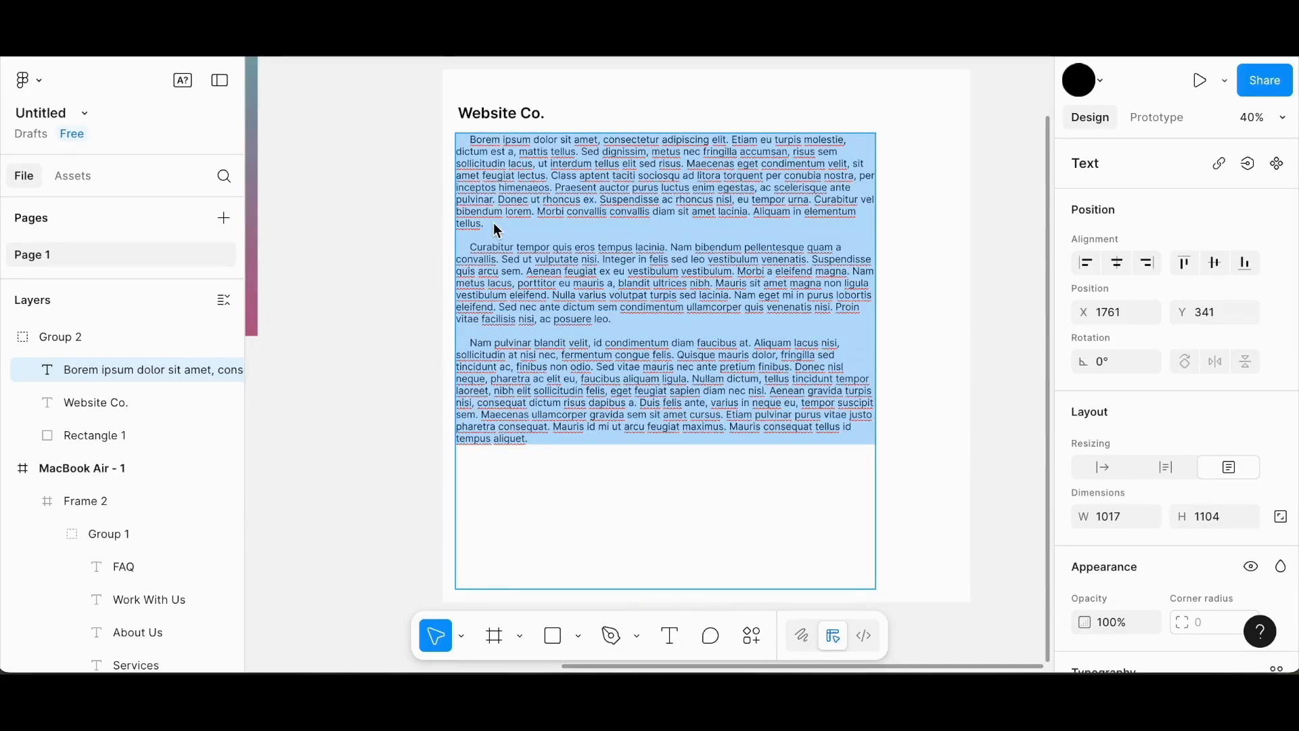
pyautogui.click(488, 487)
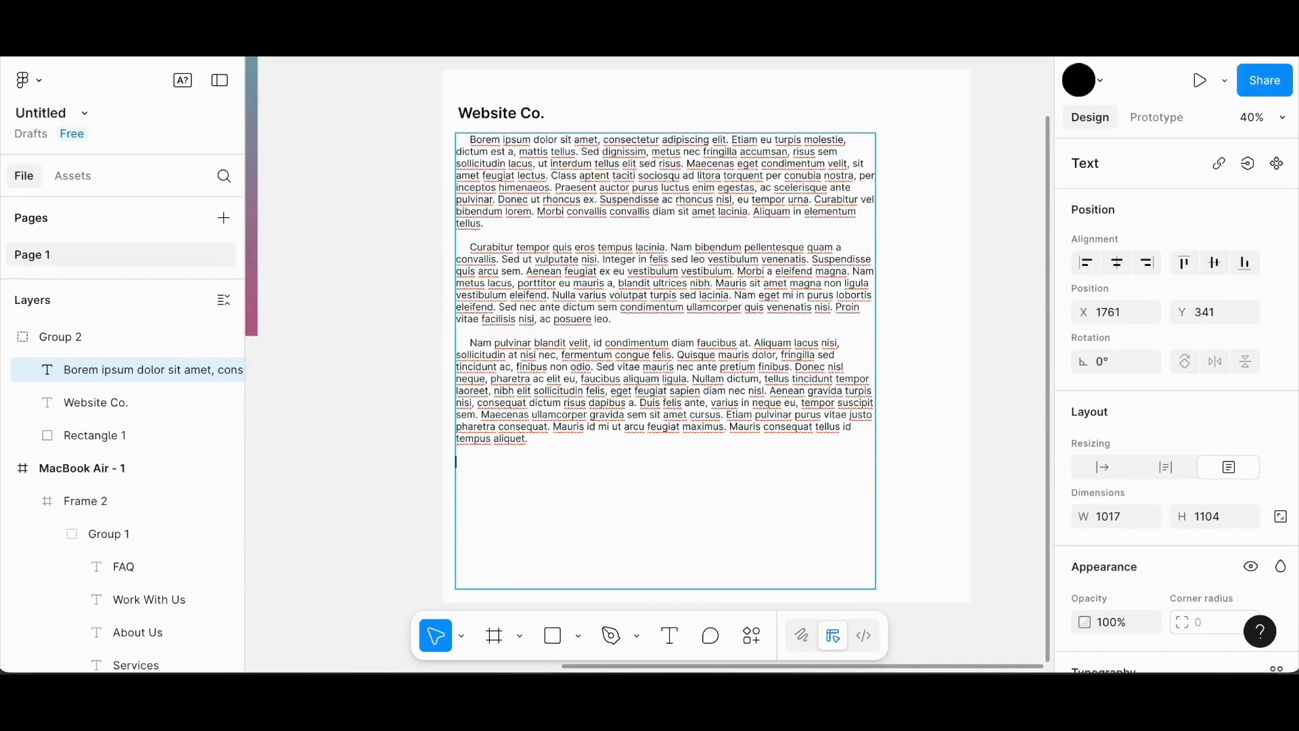
pyautogui.hotkey('ctrl', 'v')
pyautogui.press('Escape')
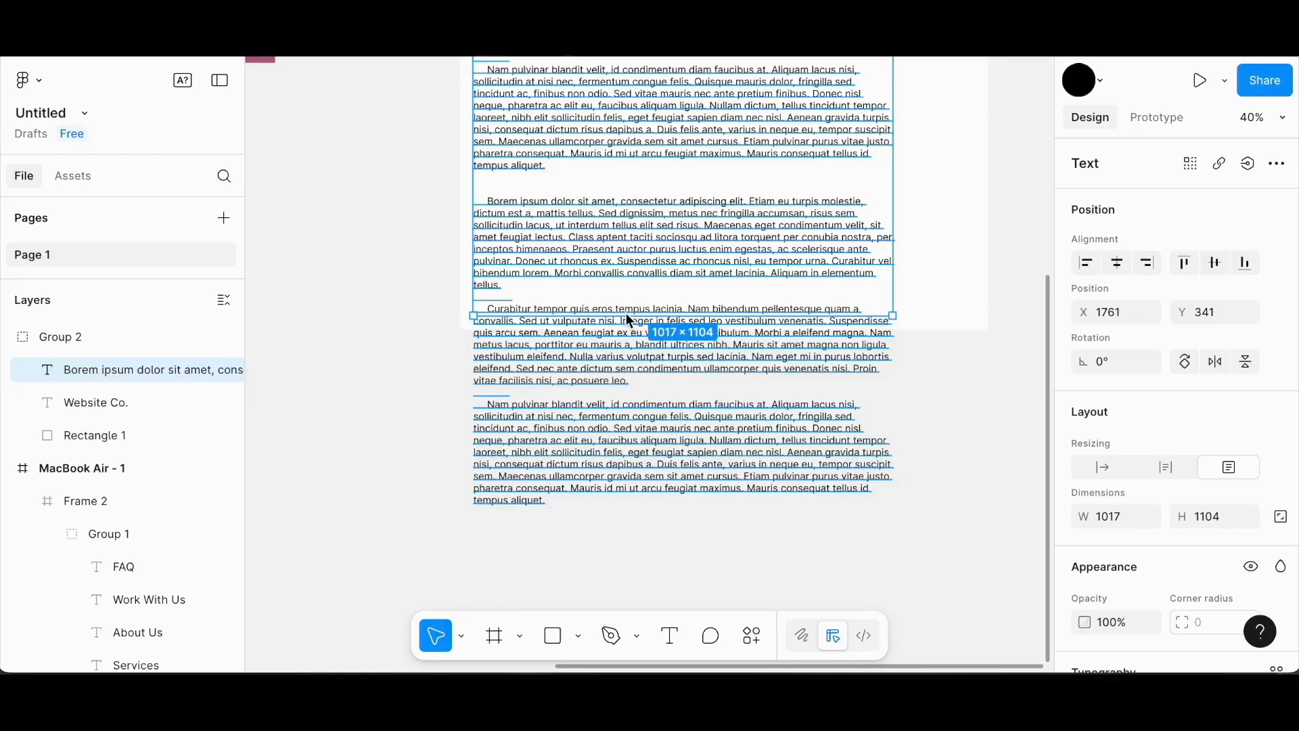
# Extend the Lorem Ipsum text box downward and delete the last "Nam pulvinar" paragraph.
pyautogui.moveTo(626, 492); pyautogui.dragTo(628, 576)
pyautogui.doubleClick(542, 493)
pyautogui.scroll(-1, 543, 474)
pyautogui.moveTo(578, 323); pyautogui.dragTo(501, 472)
pyautogui.press('BackSpace')
pyautogui.press('Escape')
pyautogui.scroll(1, 880, 386)
# Extend the white rectangle behind the text to about 1457 high.
pyautogui.moveTo(889, 359); pyautogui.dragTo(888, 423)
pyautogui.click(719, 371)
pyautogui.moveTo(752, 595); pyautogui.dragTo(758, 411)
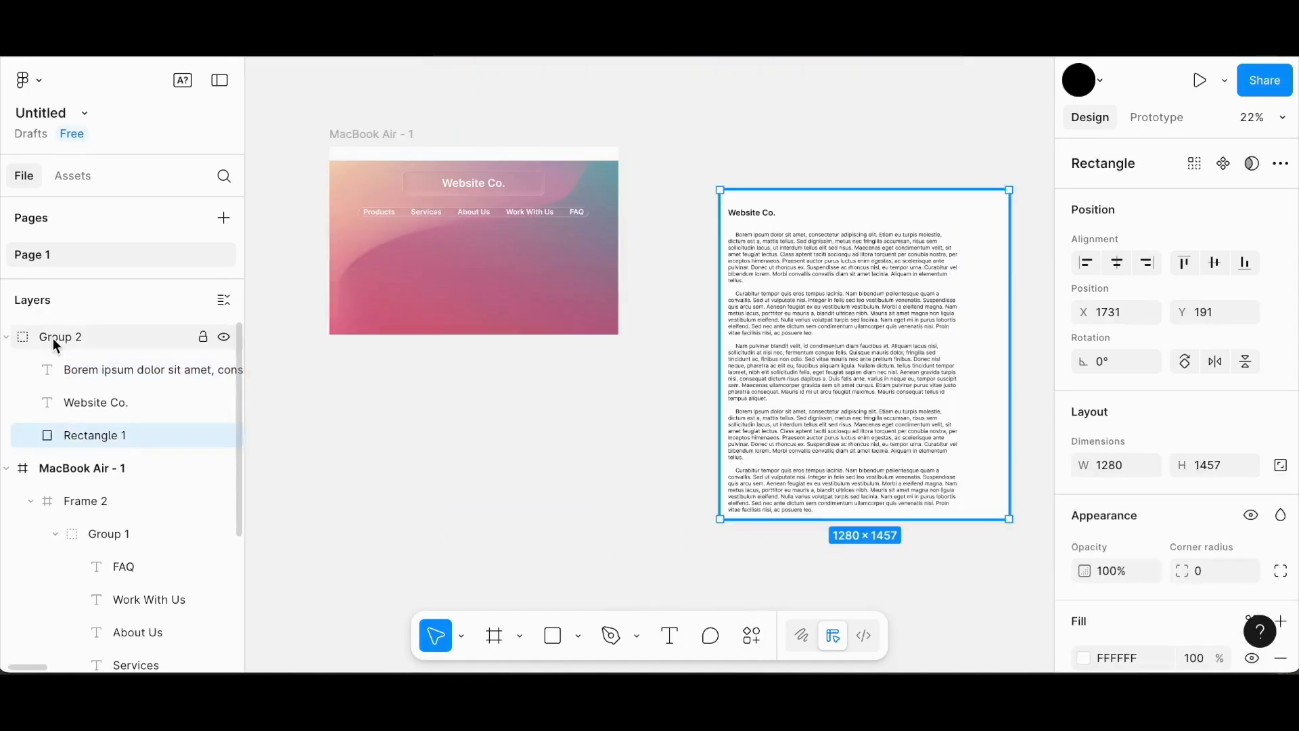
# Move the content group back into the MacBook Air frame, directly below the navigation bar and as wide as the header.
pyautogui.click(54, 342)
pyautogui.moveTo(827, 196); pyautogui.dragTo(468, 254)
pyautogui.press('Escape')
pyautogui.scroll(3, 407, 298)
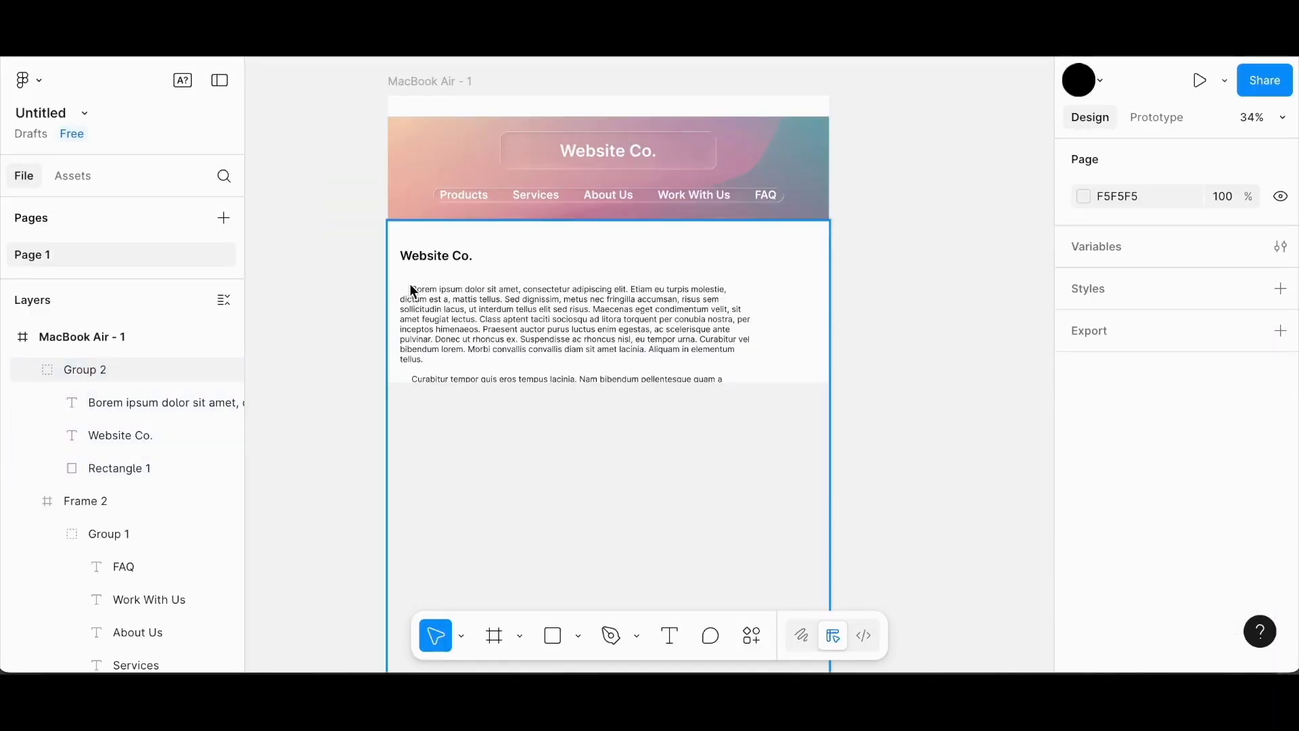
# Shift the "Website Co." heading and the Lorem Ipsum text slightly lower inside the white rectangle.
pyautogui.click(398, 260)
pyautogui.click(397, 254)
pyautogui.doubleClick(403, 260)
pyautogui.click(411, 298)
pyautogui.moveTo(412, 298)
pyautogui.mouseDown()
pyautogui.moveTo(433, 302)
pyautogui.moveTo(438, 325)
pyautogui.moveTo(433, 311)
pyautogui.mouseUp()
pyautogui.click(426, 258)
pyautogui.moveTo(429, 259); pyautogui.dragTo(429, 266)
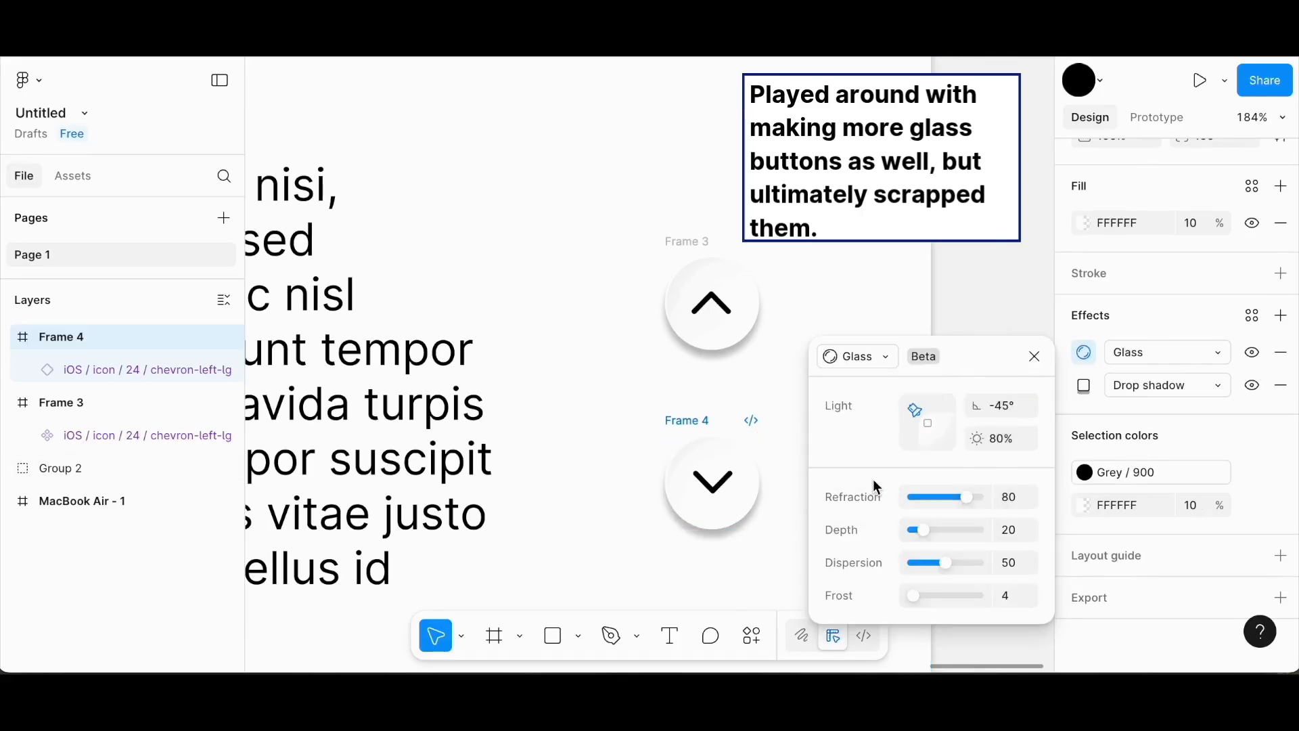
# Set the down-chevron button's glass effect to depth 59, dispersion 43 and frost 32, and enter 15 in its drop shadow settings.
pyautogui.moveTo(924, 529); pyautogui.dragTo(935, 597)
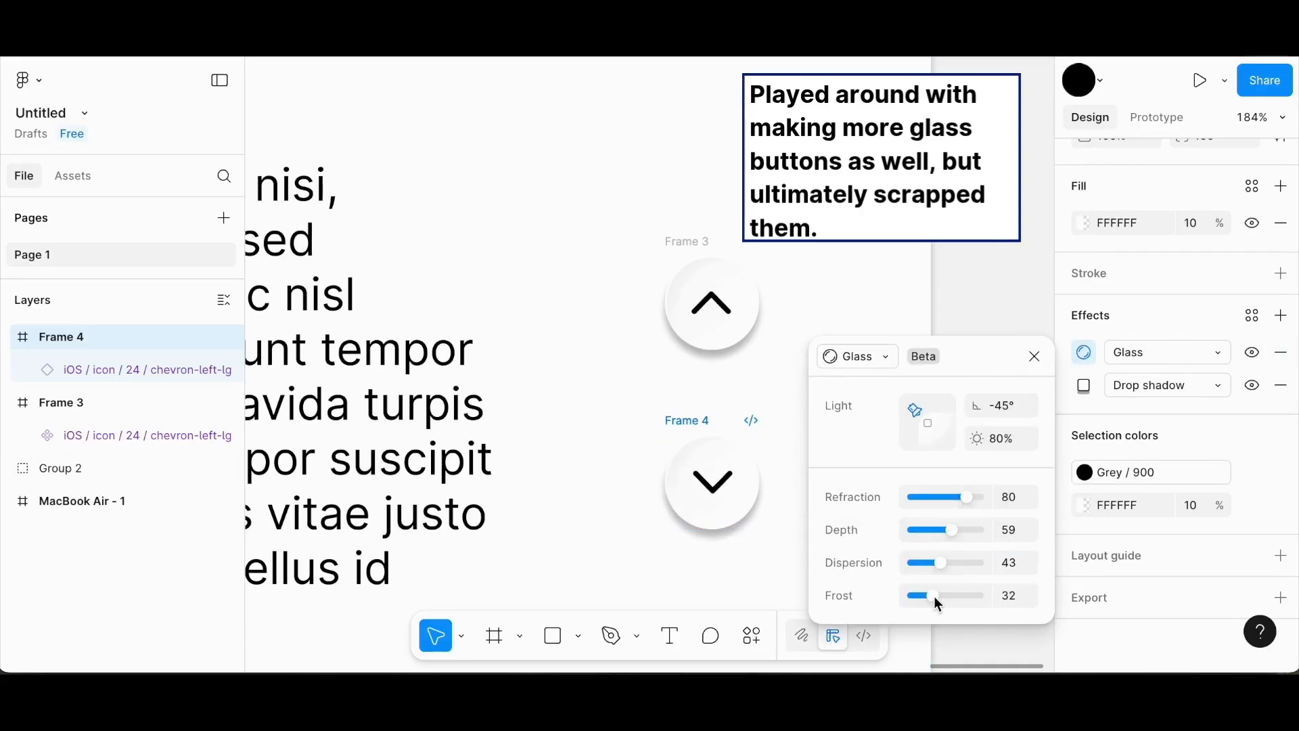
pyautogui.click(1084, 385)
pyautogui.click(992, 571)
pyautogui.write('15')
pyautogui.press('Return')
# Open the drop shadow settings of the up-chevron button.
pyautogui.click(720, 251)
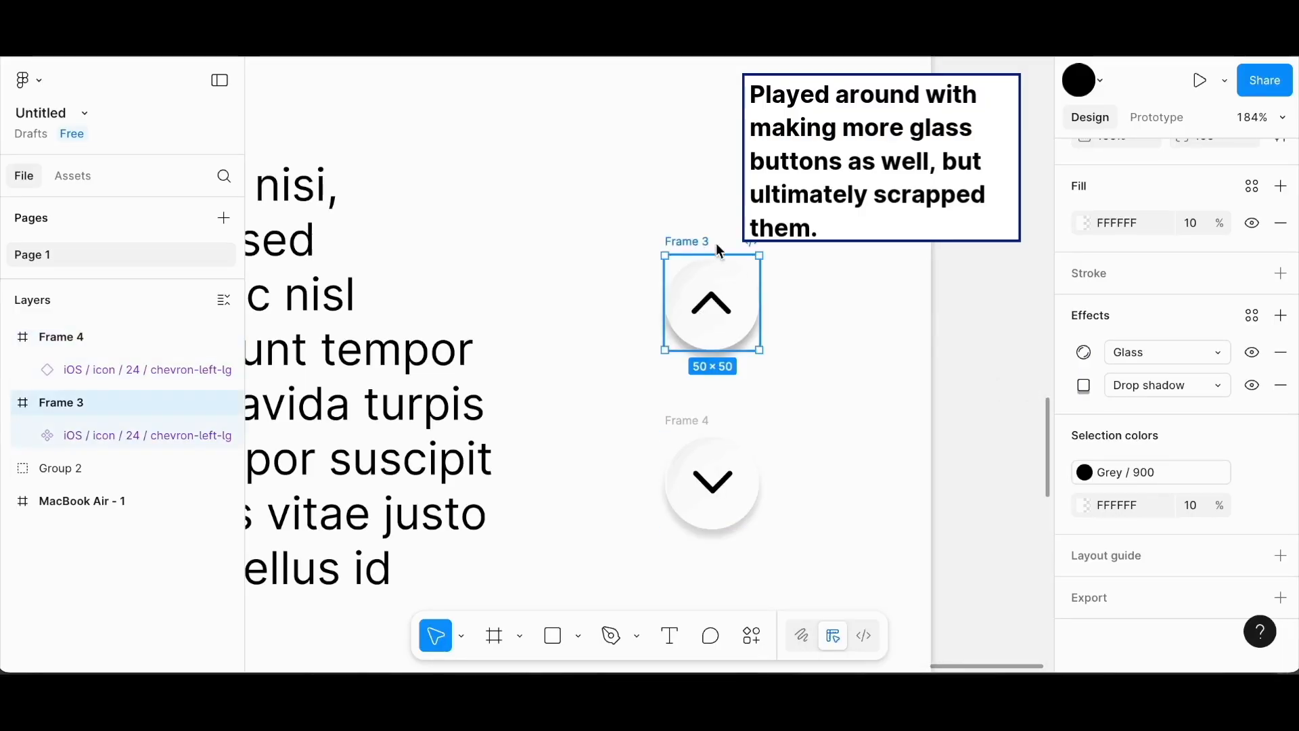
pyautogui.click(1084, 385)
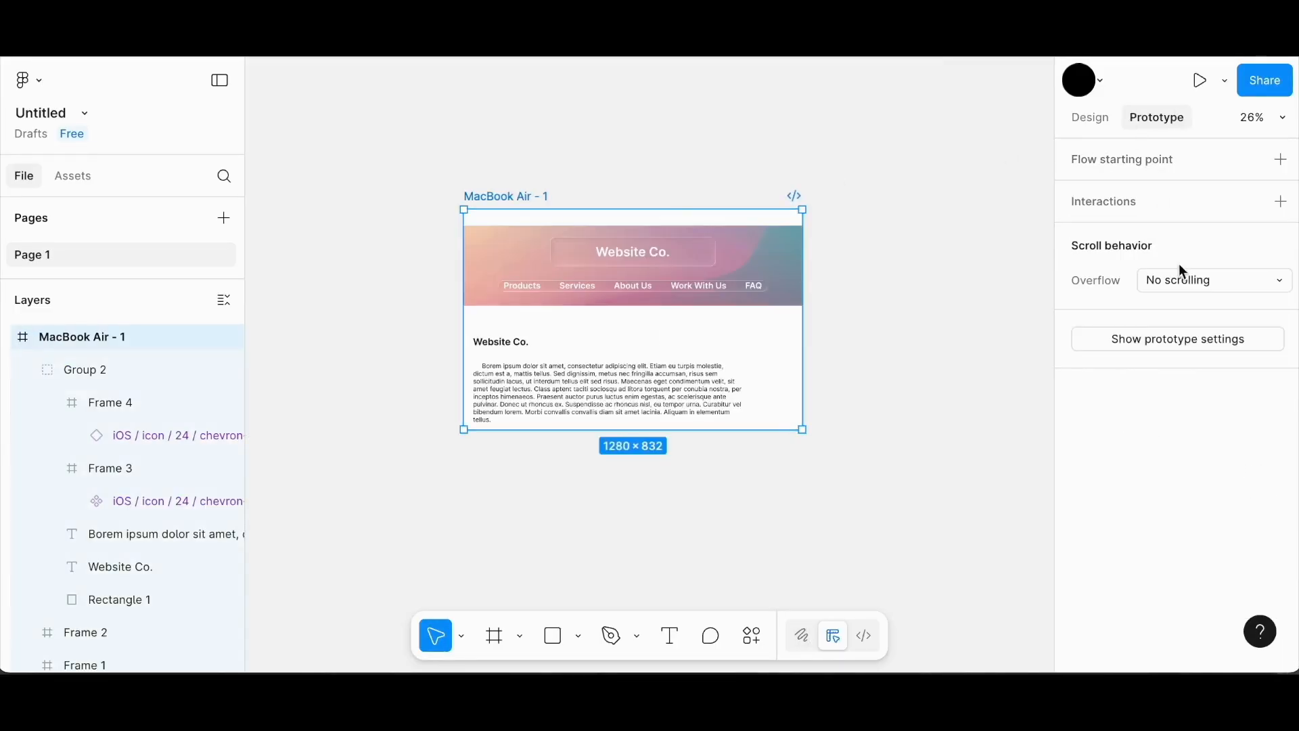
# Set the MacBook Air frame's overflow scrolling to Vertical.
pyautogui.click(1182, 279)
pyautogui.click(1184, 330)
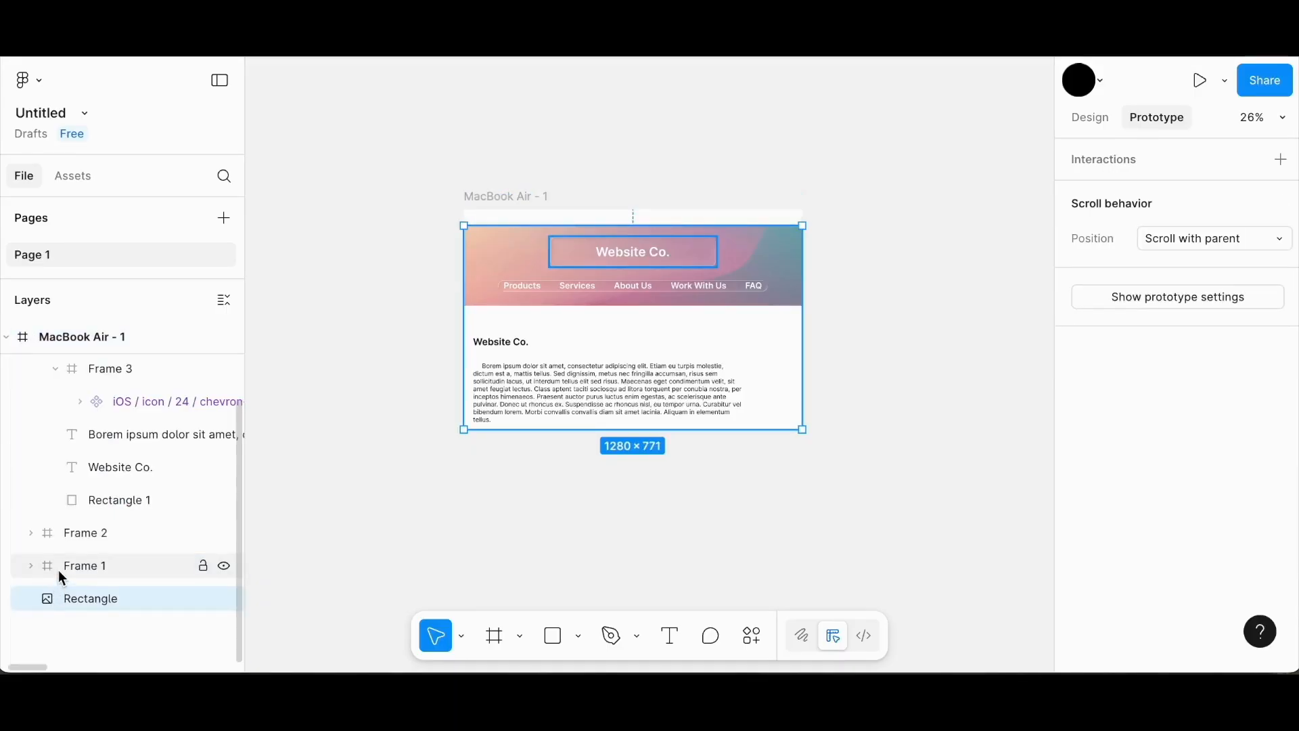
# Group the gradient rectangle, Frame 1 and Frame 2 into one header group.
pyautogui.click(58, 573)
pyautogui.click(55, 592)
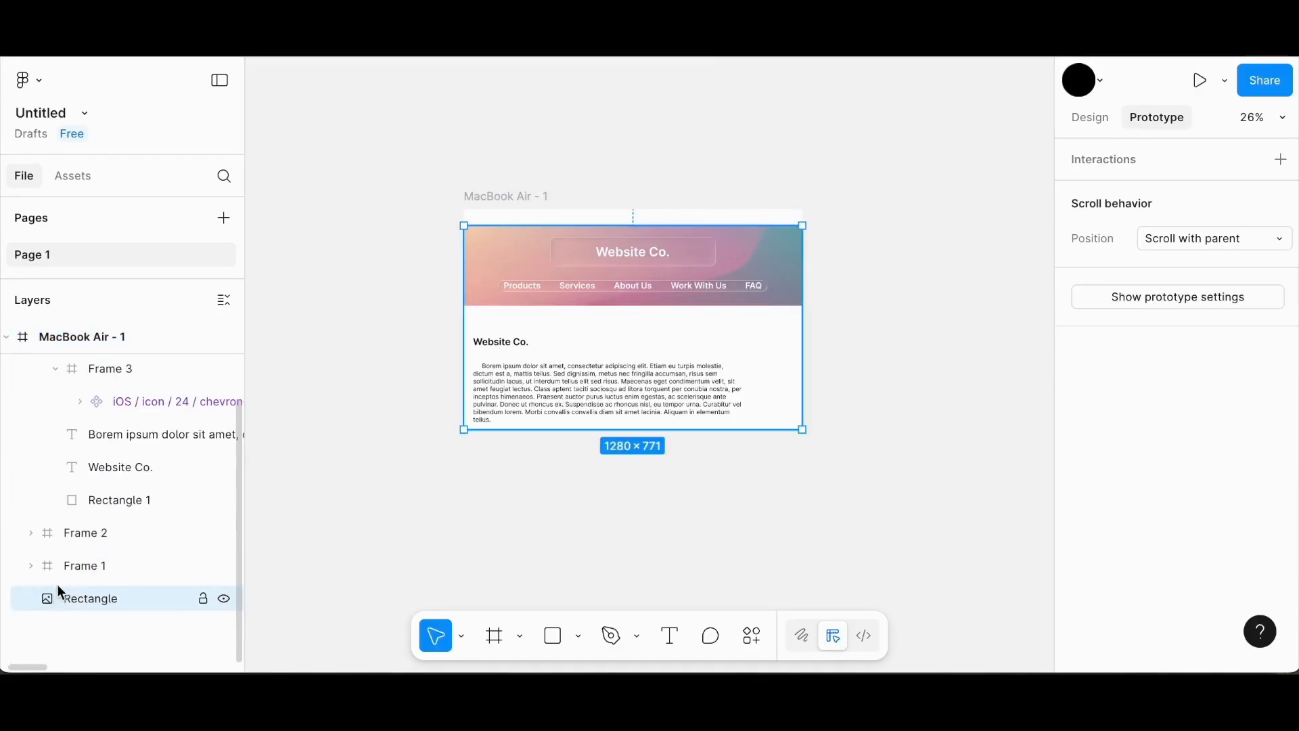
pyautogui.keyDown('shift'); pyautogui.click(75, 531); pyautogui.keyUp('shift')
pyautogui.hotkey('ctrl', 'g')
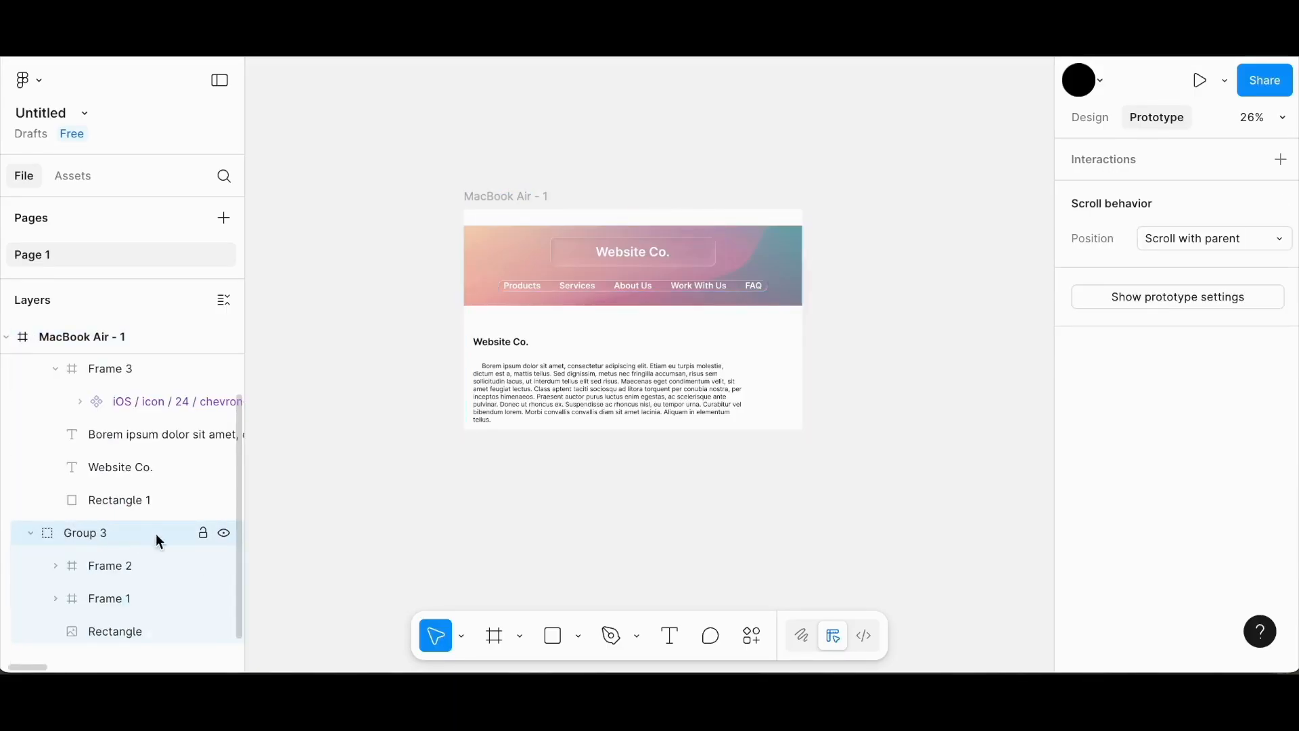
# Set the header group's scroll position to Fixed (stay in place).
pyautogui.click(119, 534)
pyautogui.click(1160, 241)
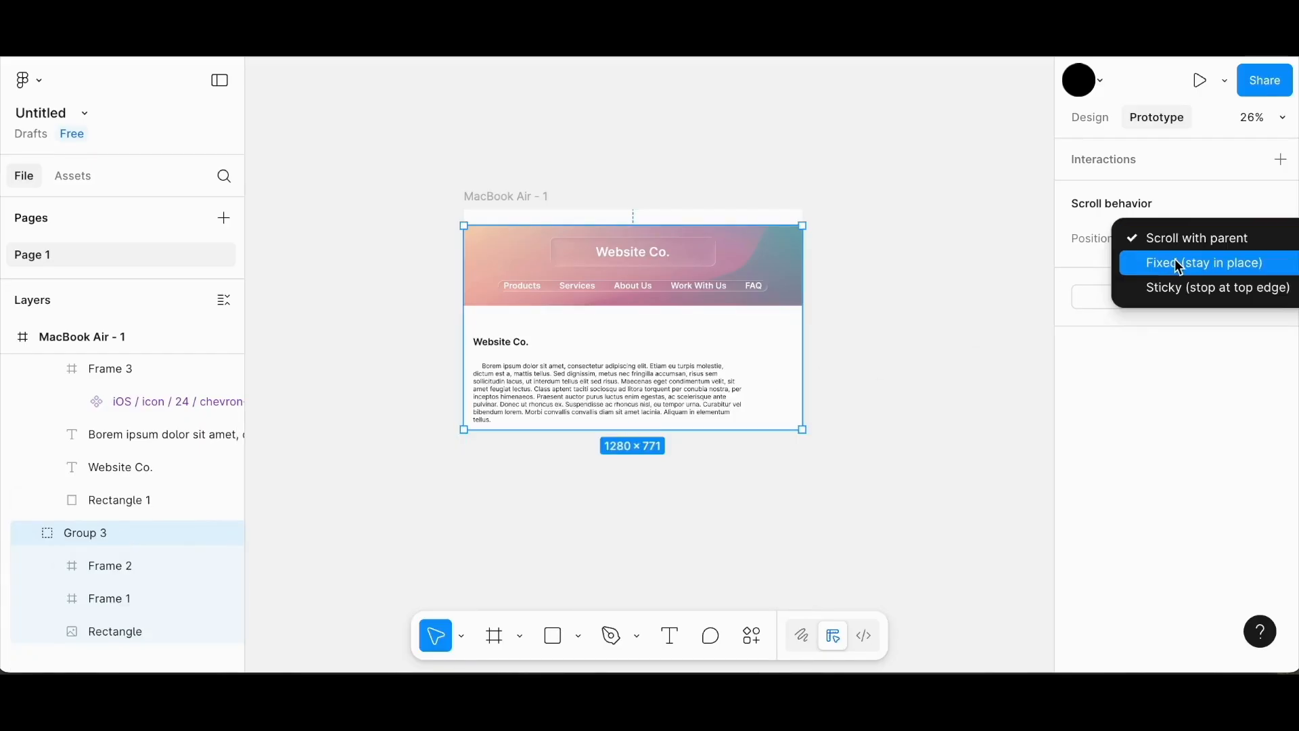
pyautogui.click(1176, 261)
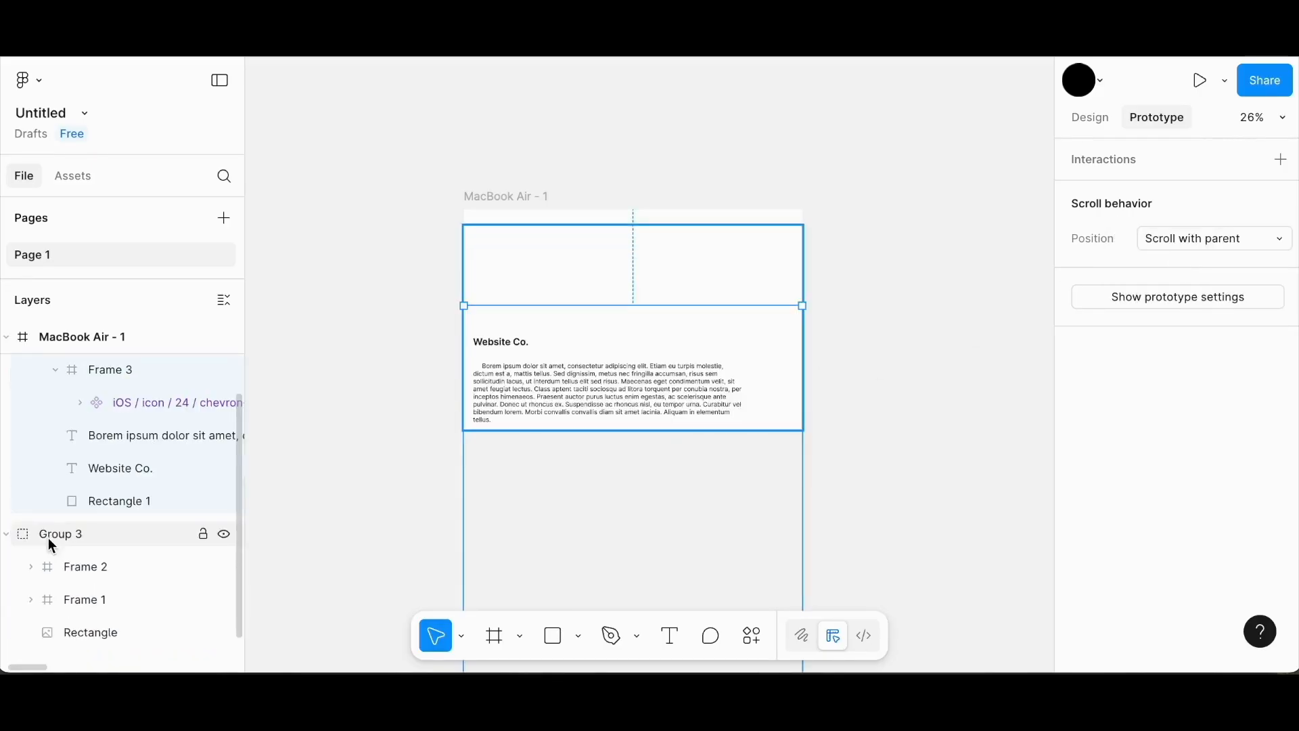
# Move the header group into the MacBook Air frame and place the content group above it in the layer order.
pyautogui.moveTo(48, 538); pyautogui.dragTo(83, 323)
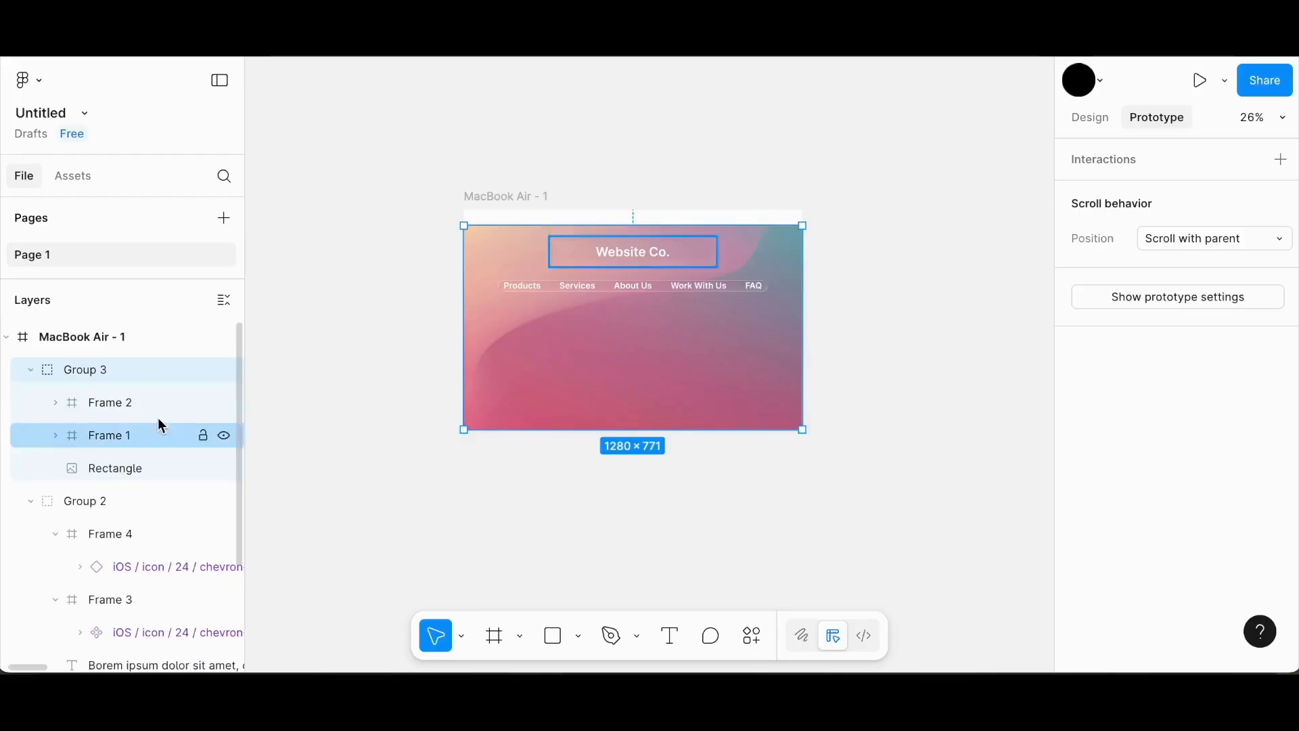
pyautogui.moveTo(95, 501); pyautogui.dragTo(122, 348)
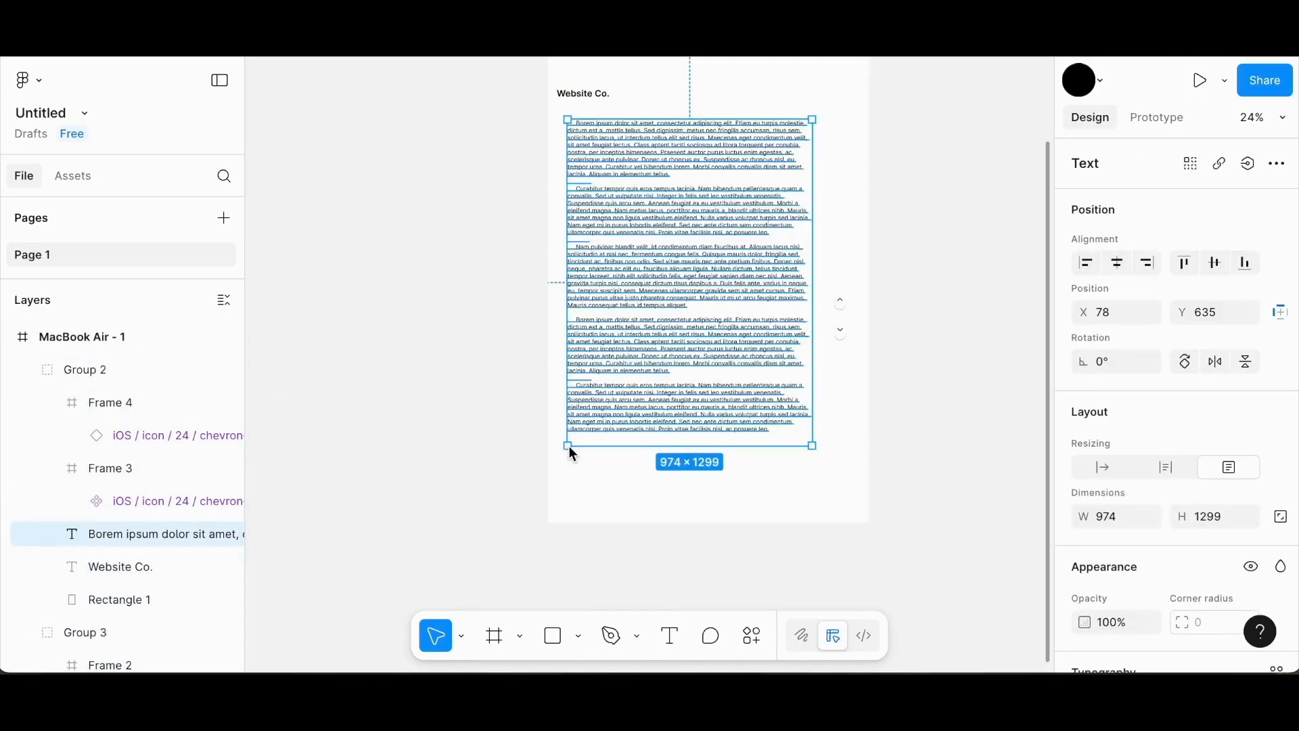
# Widen the Lorem Ipsum text box to about 1017 and paste a copy of its text into a new text layer beneath it.
pyautogui.moveTo(569, 445); pyautogui.dragTo(563, 446)
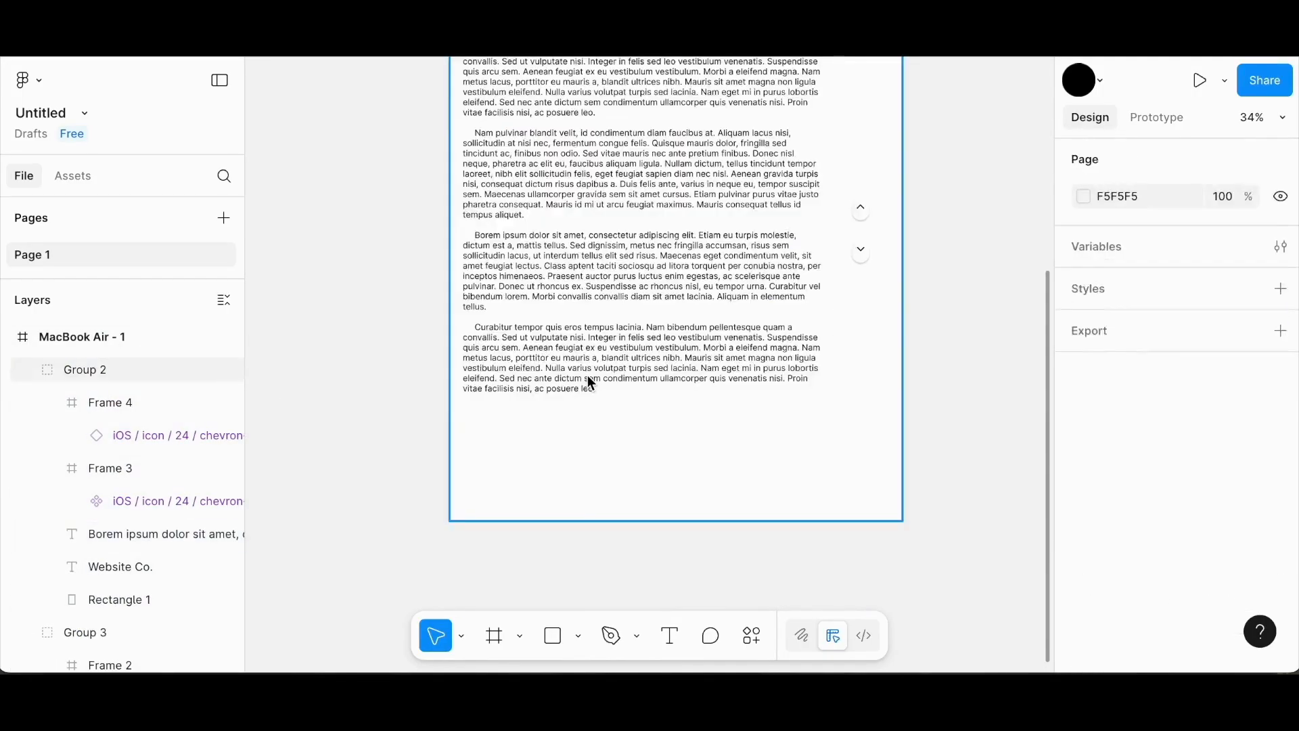
pyautogui.doubleClick(587, 375)
pyautogui.doubleClick(588, 376)
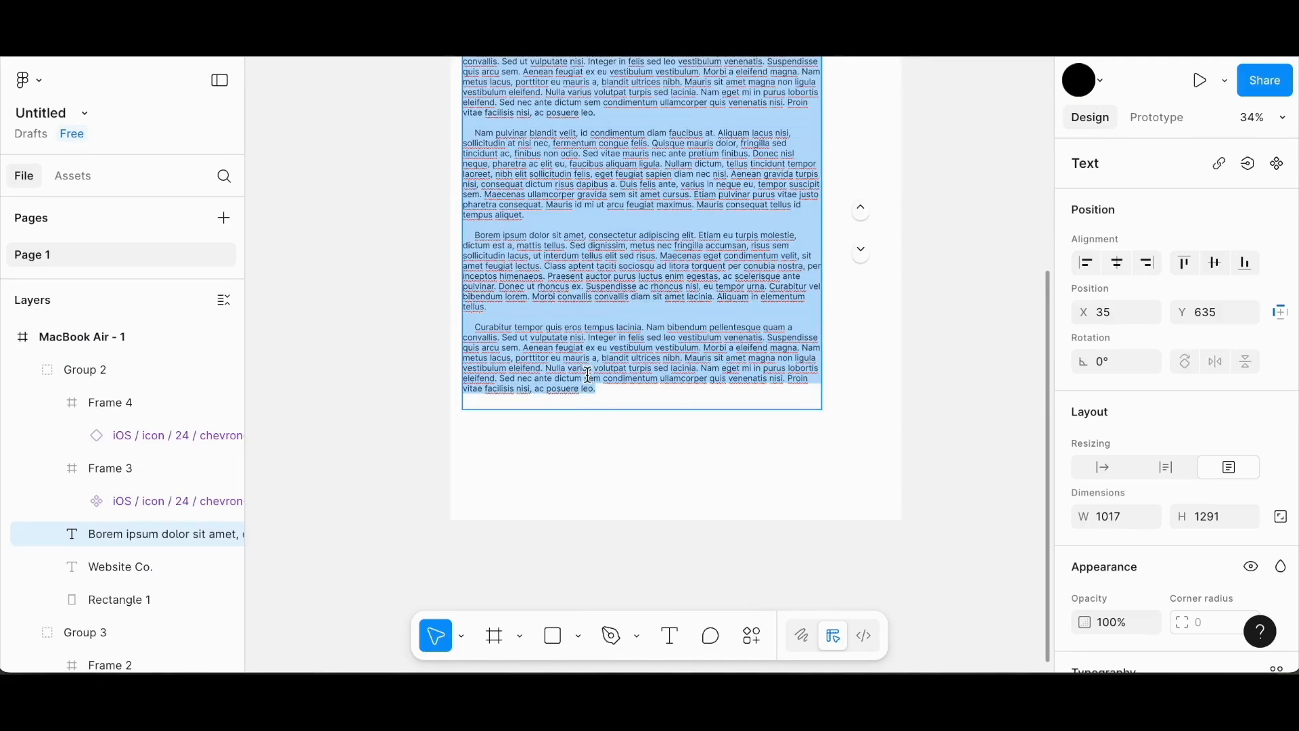
pyautogui.click(675, 638)
pyautogui.click(485, 434)
pyautogui.hotkey('ctrl', 'v')
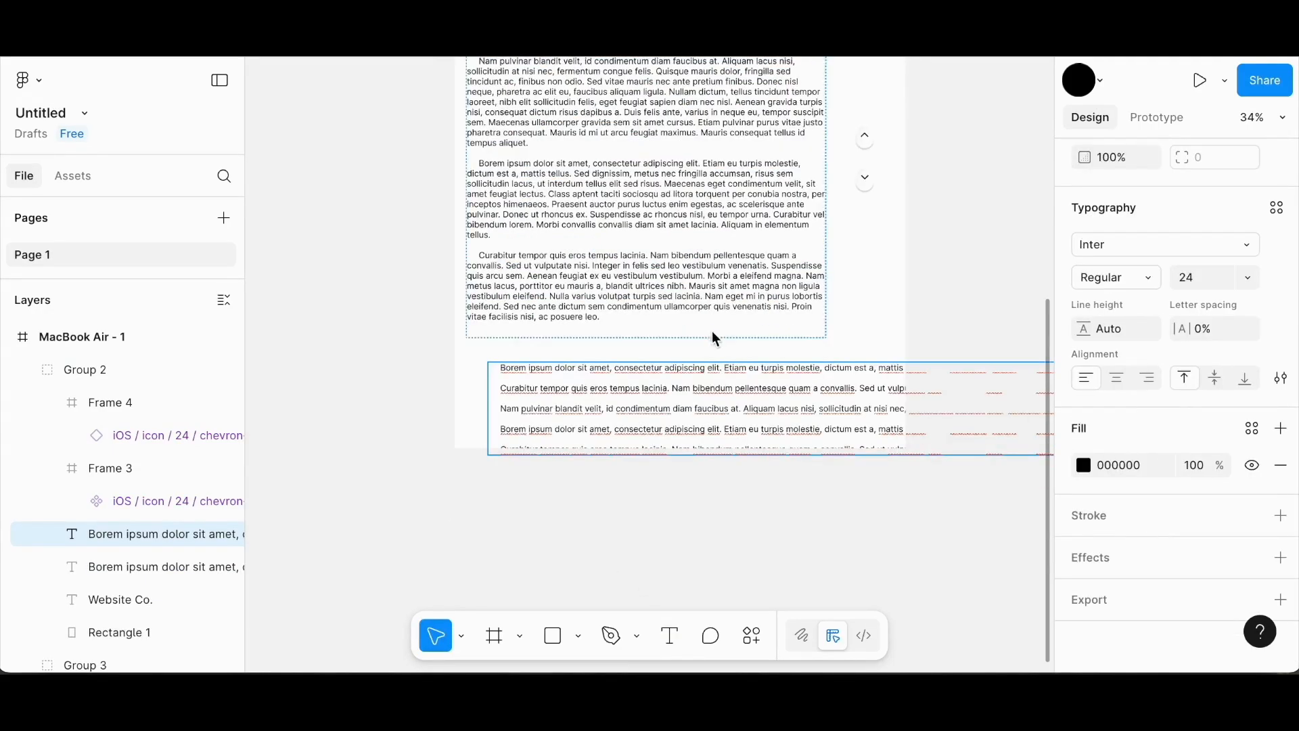
# Narrow the pasted text box to about 931 wide and line it up beneath the existing paragraphs.
pyautogui.click(713, 287)
pyautogui.click(668, 397)
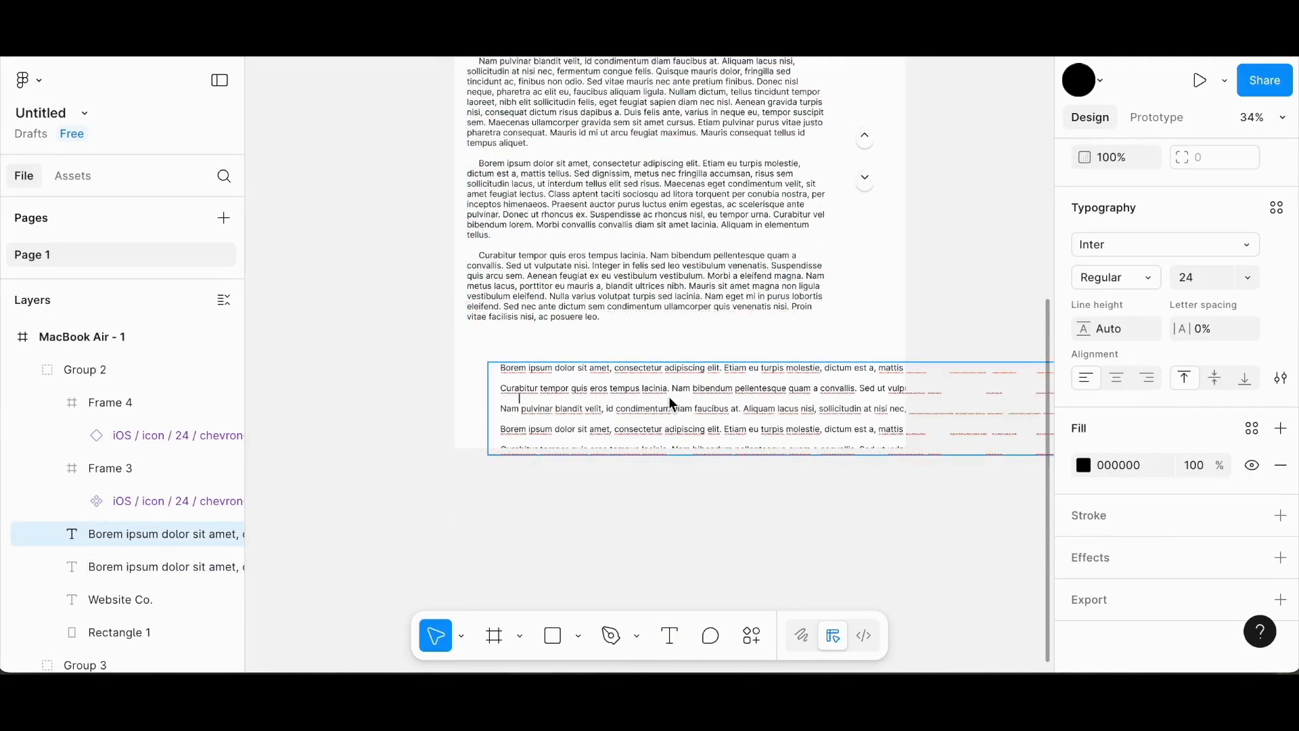
pyautogui.scroll(-8, 666, 402)
pyautogui.scroll(-1, 665, 404)
pyautogui.hscroll(6, 664, 403)
pyautogui.moveTo(686, 384); pyautogui.dragTo(304, 400)
pyautogui.hscroll(-6, 530, 381)
pyautogui.scroll(5, 687, 379)
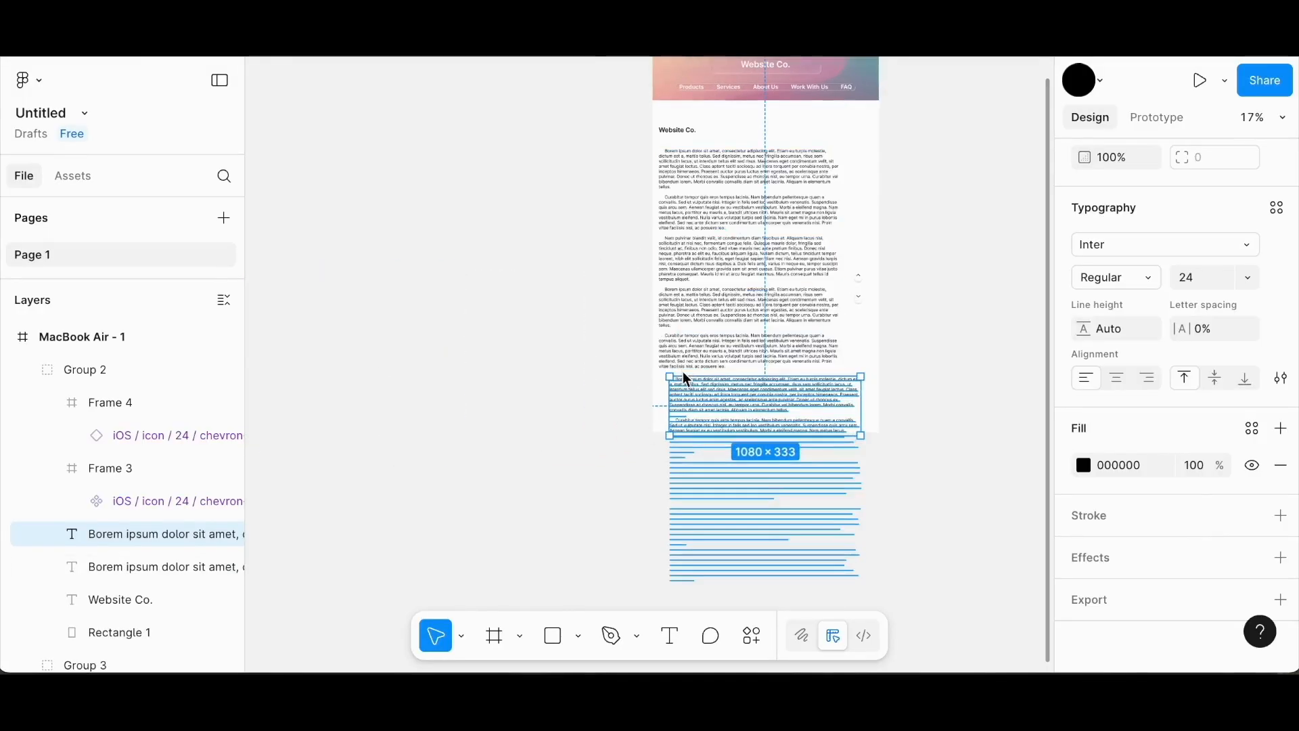
pyautogui.scroll(5, 686, 379)
pyautogui.moveTo(969, 510); pyautogui.dragTo(904, 505)
pyautogui.moveTo(786, 429); pyautogui.dragTo(762, 430)
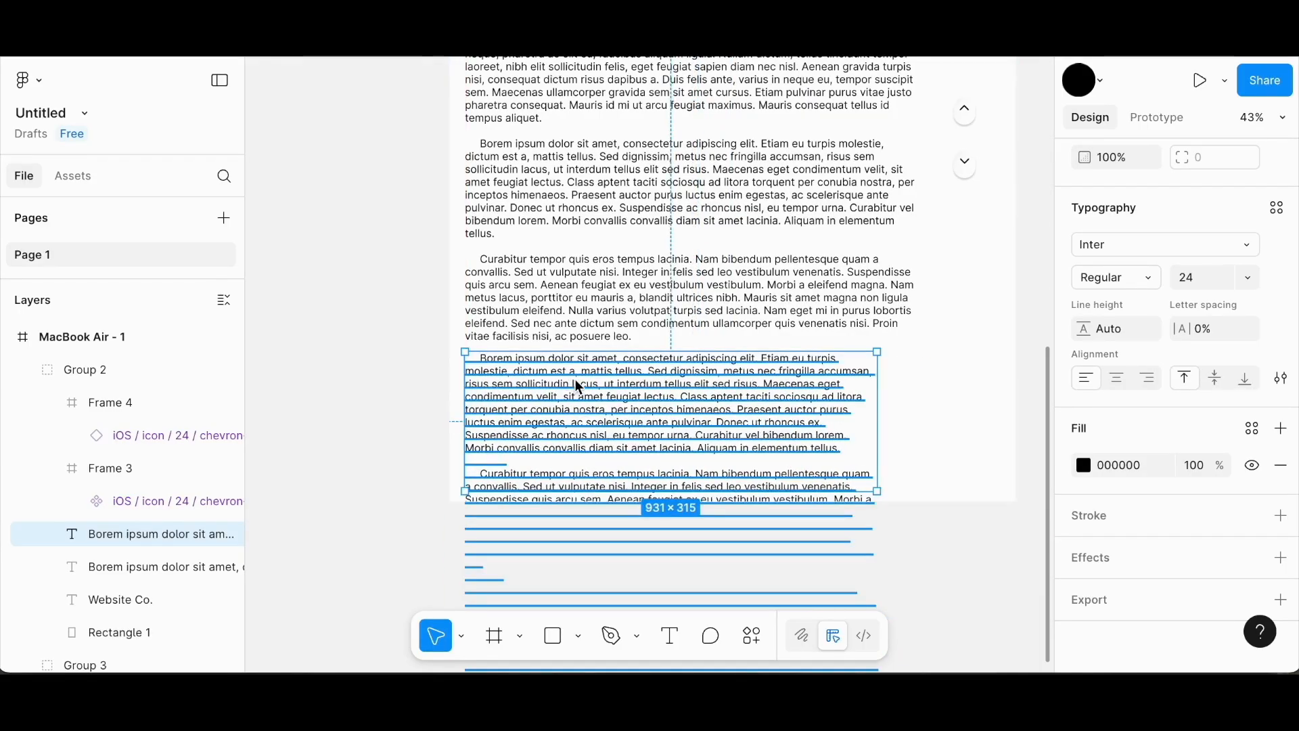
# Move the pasted text to the right of the MacBook Air frame and take its layer out of the frame.
pyautogui.moveTo(579, 387); pyautogui.dragTo(1004, 339)
pyautogui.hscroll(5, 1003, 397)
pyautogui.scroll(-5, 1003, 397)
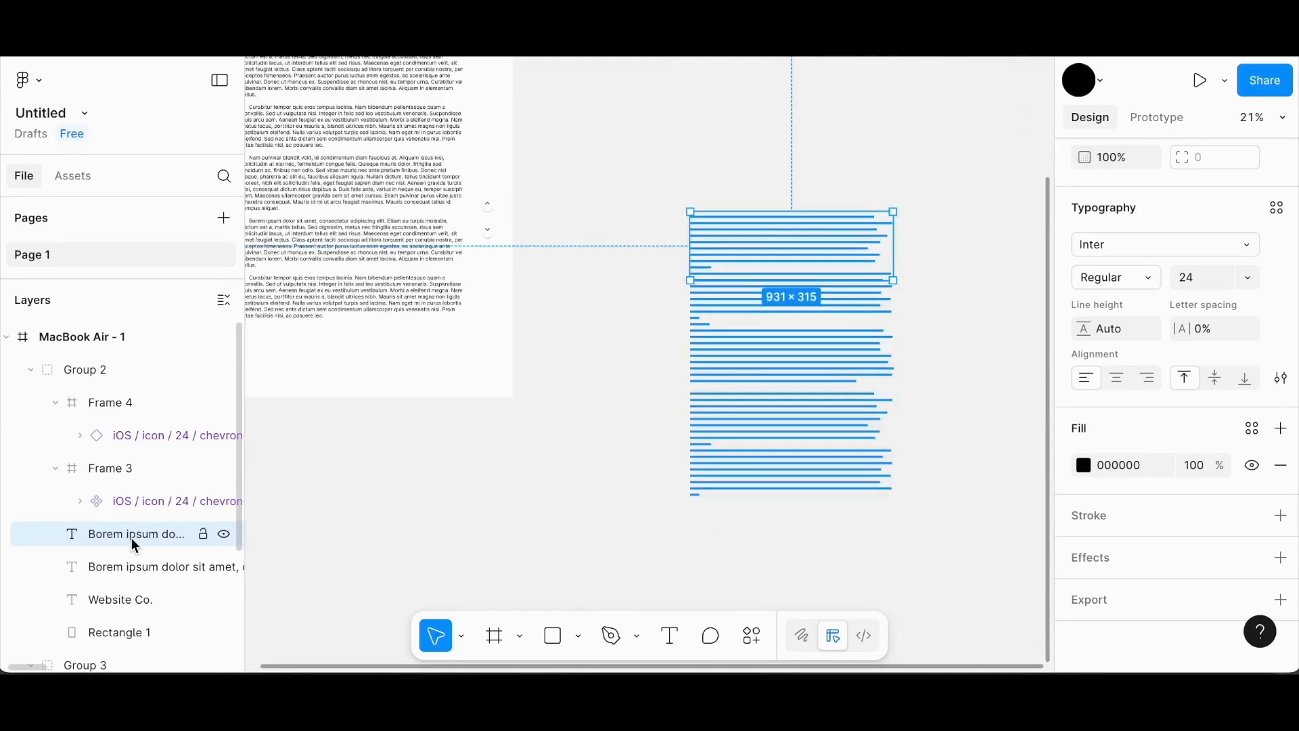
pyautogui.moveTo(131, 538); pyautogui.dragTo(128, 316)
# Delete everything after the first paragraph of the pasted text and shrink its box to about 926 × 238.
pyautogui.doubleClick(828, 417)
pyautogui.click(713, 267)
pyautogui.moveTo(696, 270); pyautogui.dragTo(896, 527)
pyautogui.press('BackSpace')
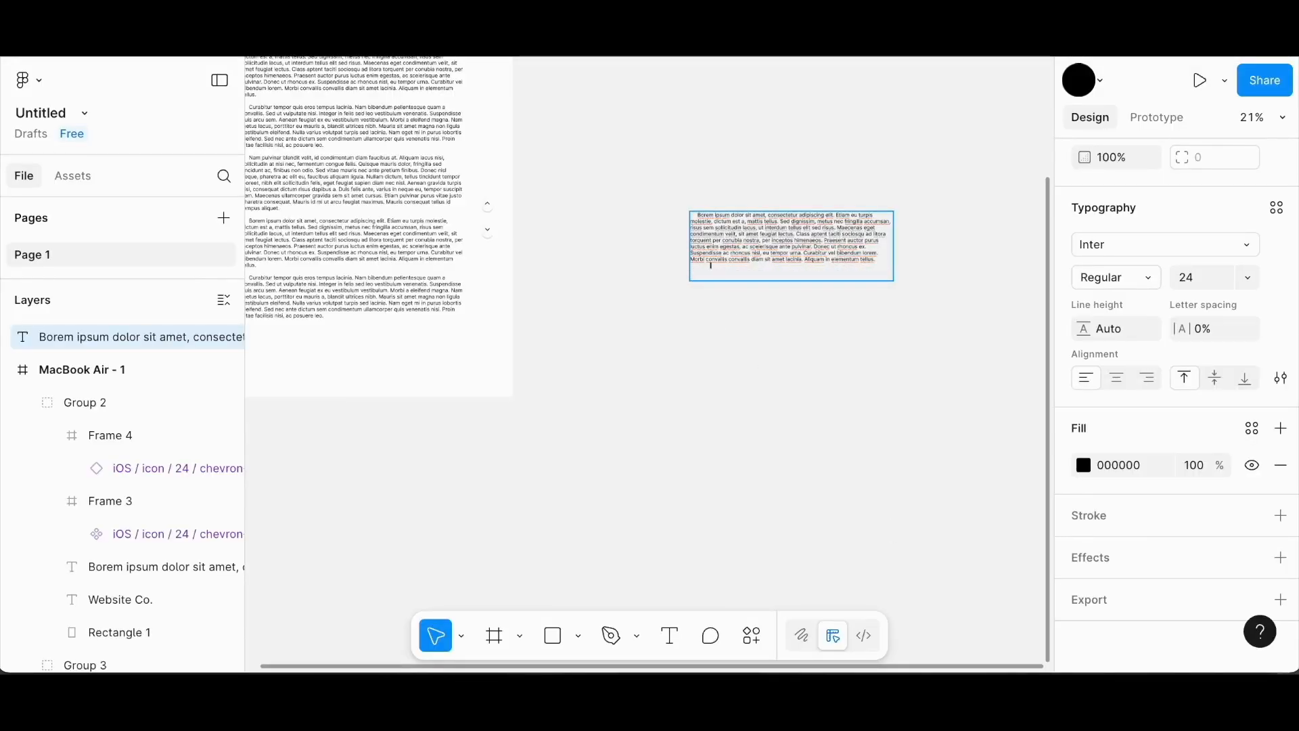
pyautogui.scroll(5, 733, 351)
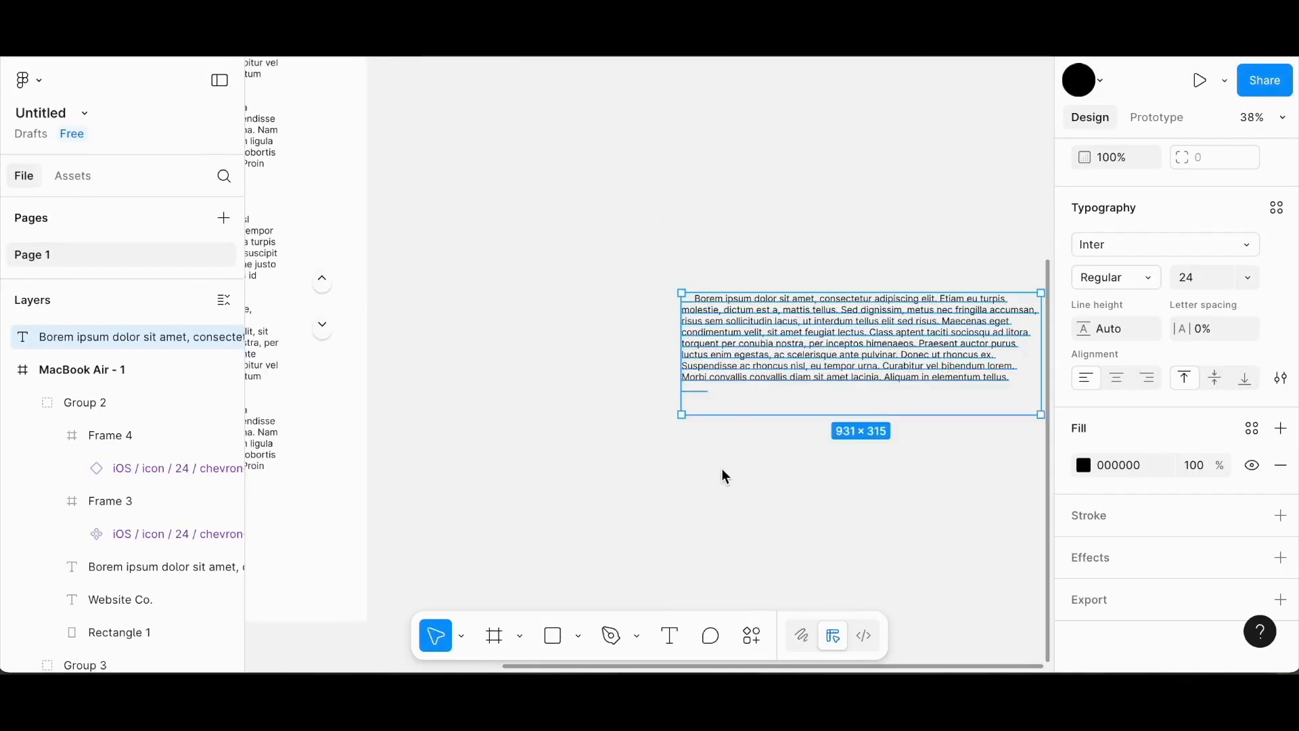
pyautogui.moveTo(683, 414); pyautogui.dragTo(685, 386)
# Move the single-paragraph text beneath the existing paragraphs in the MacBook Air frame and put its layer inside Group 2.
pyautogui.scroll(-5, 685, 385)
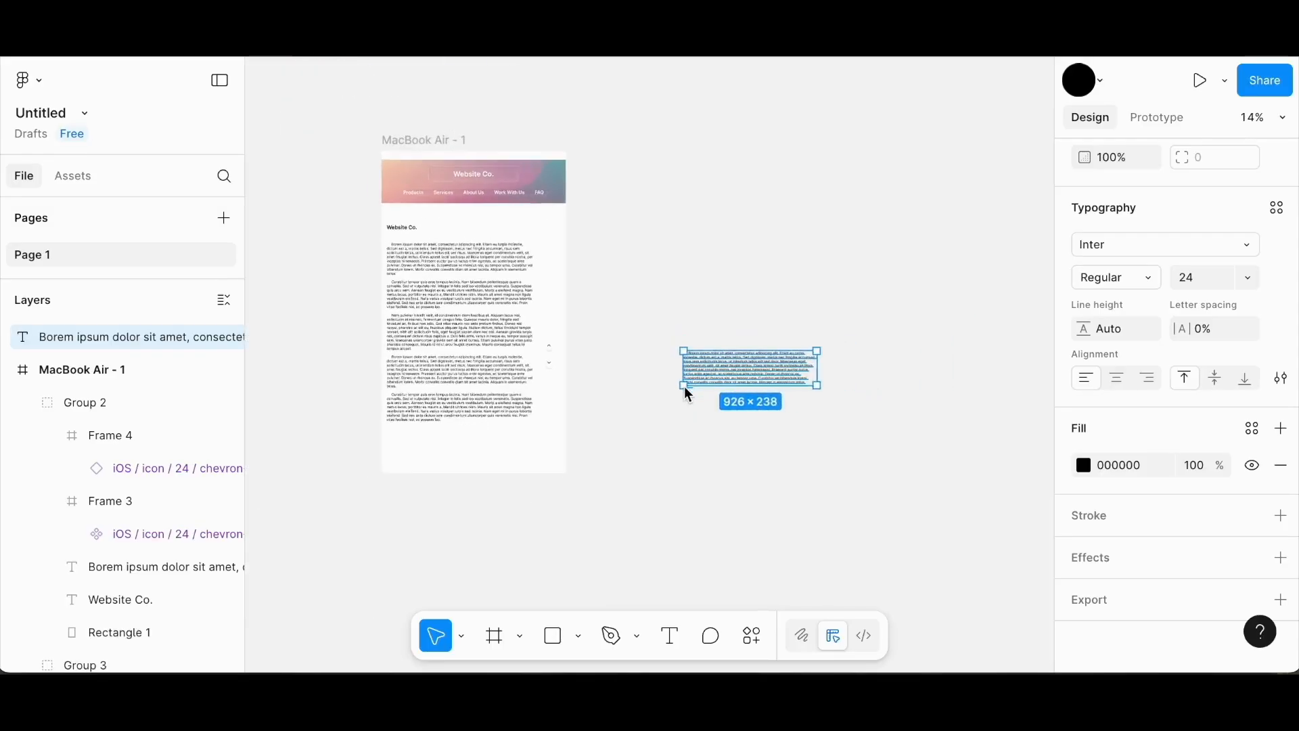
pyautogui.hscroll(-3, 685, 387)
pyautogui.moveTo(875, 368); pyautogui.dragTo(576, 430)
pyautogui.scroll(5, 580, 438)
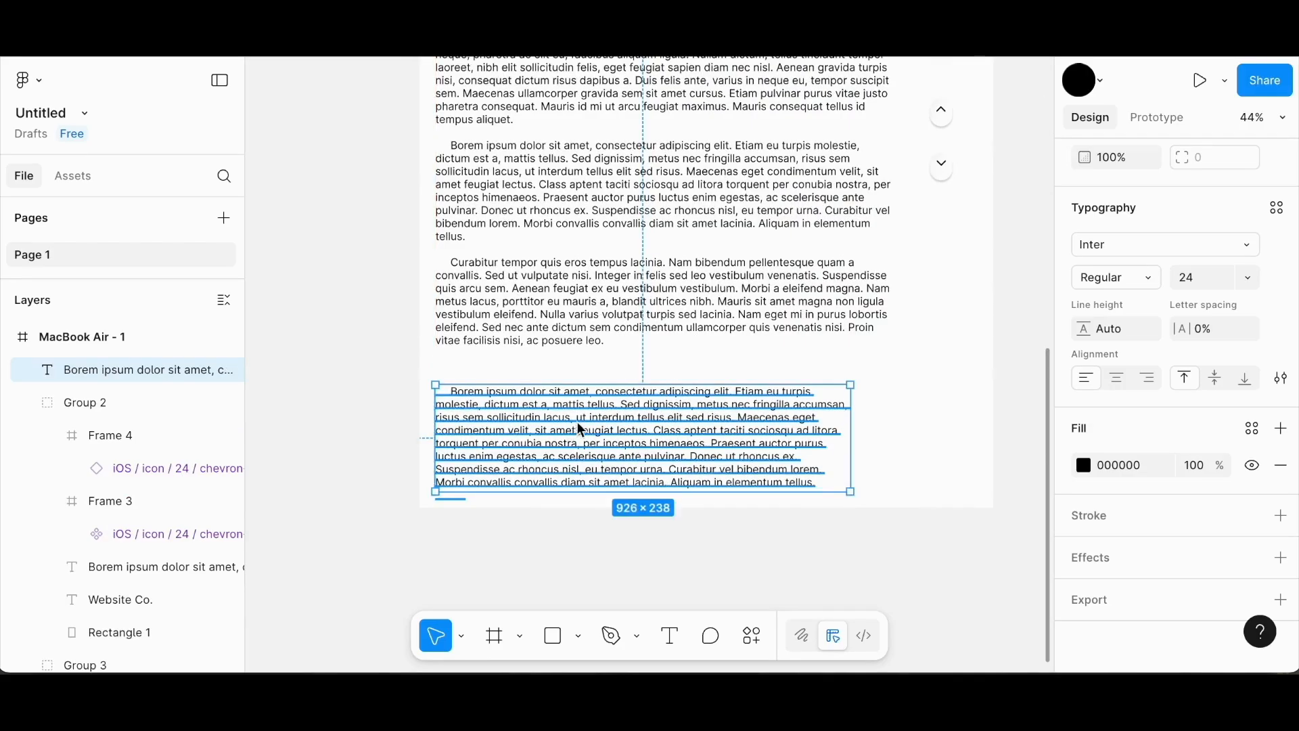
pyautogui.moveTo(108, 370); pyautogui.dragTo(105, 409)
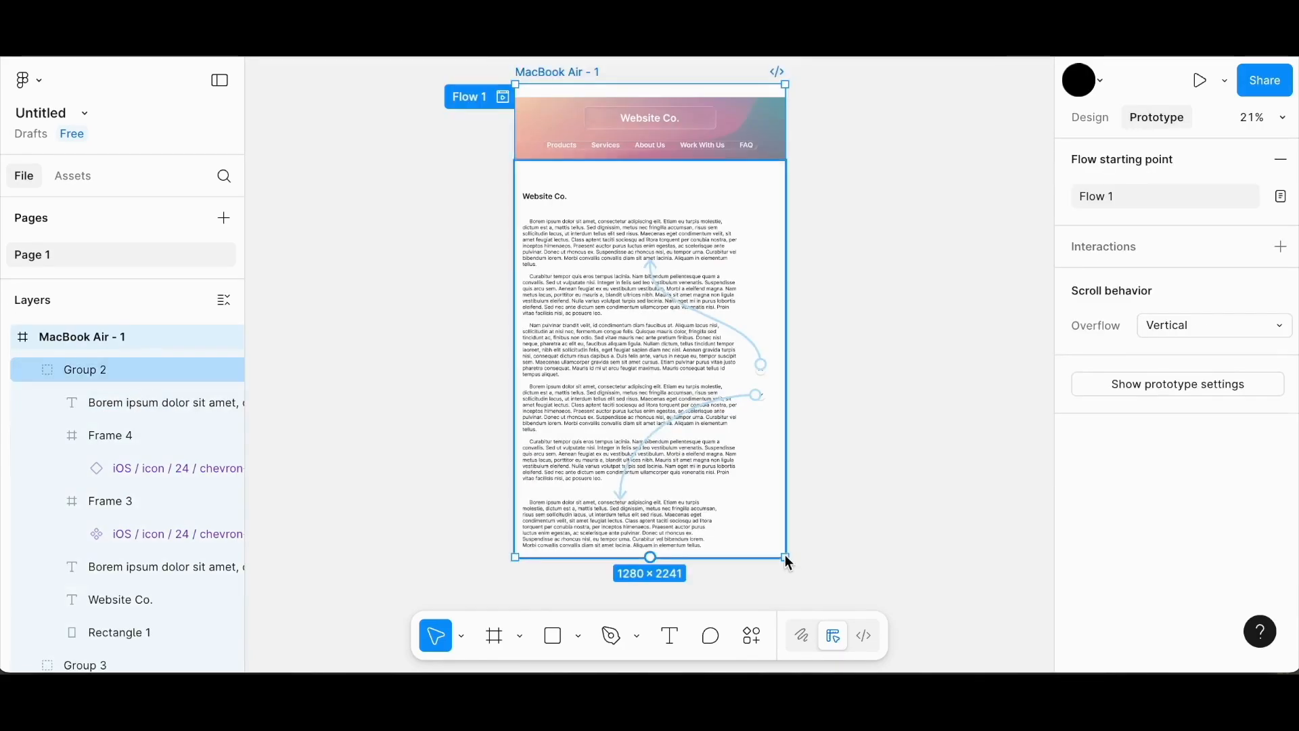
# Shorten the MacBook Air frame to about 890 high.
pyautogui.moveTo(785, 560); pyautogui.dragTo(785, 271)
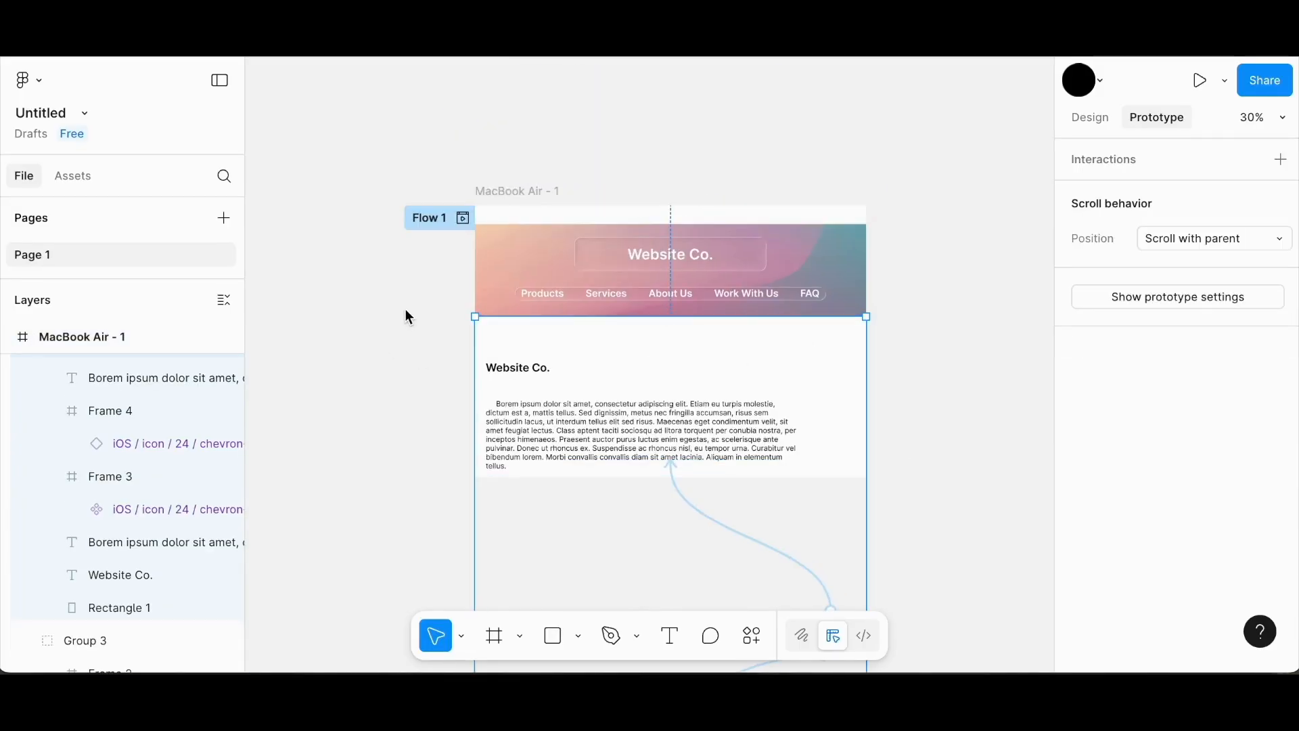
pyautogui.click(405, 309)
pyautogui.click(528, 190)
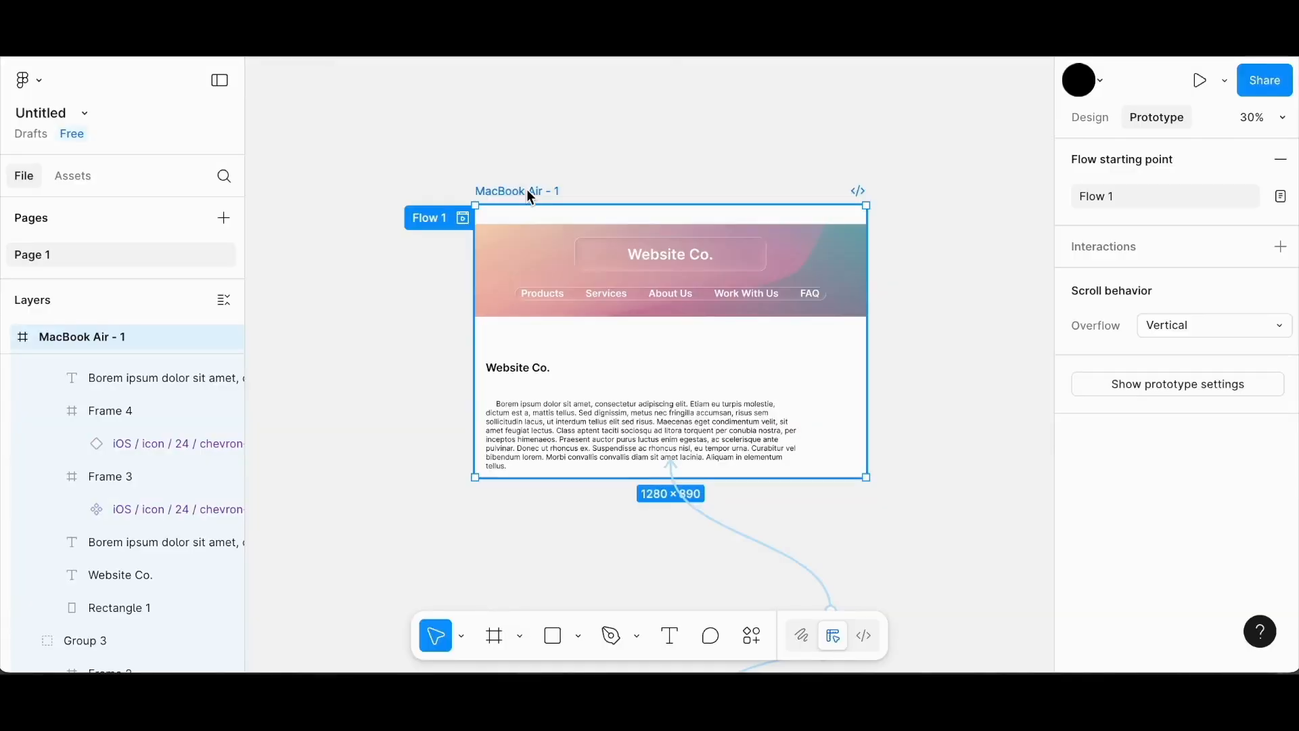
# Preview the prototype, scroll through the page content, and close the preview.
pyautogui.hotkey('shift', 'space')
pyautogui.scroll(-5, 499, 303)
pyautogui.scroll(10, 499, 302)
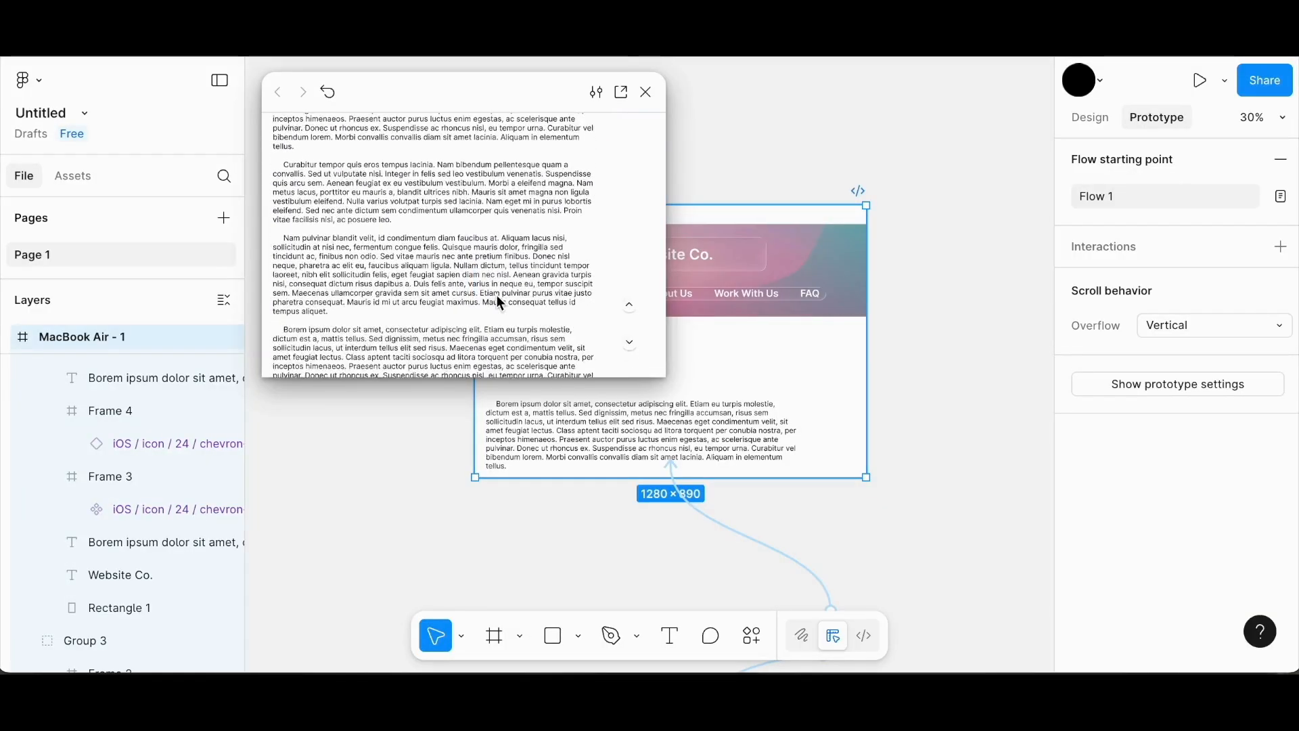
pyautogui.click(646, 91)
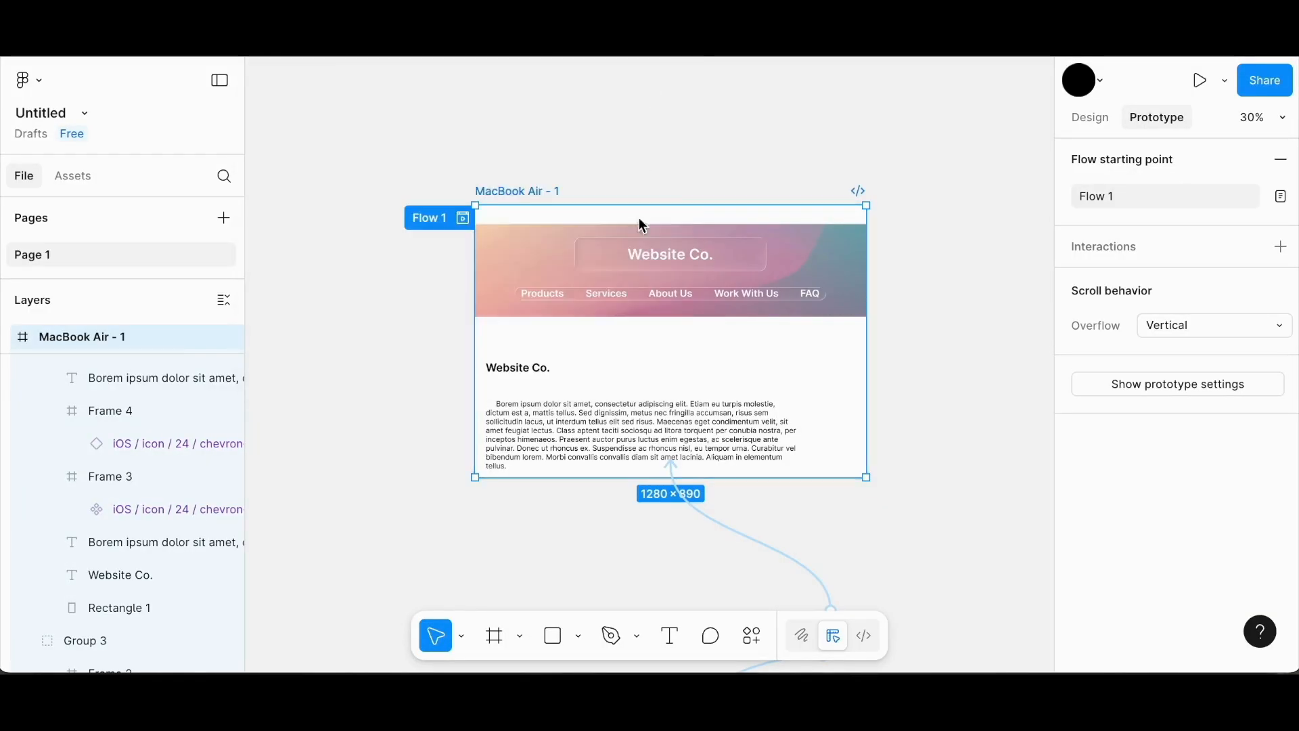
# Set the header group's scroll position to Fixed and shorten the group to about 384 high.
pyautogui.click(538, 269)
pyautogui.click(1192, 239)
pyautogui.click(1191, 215)
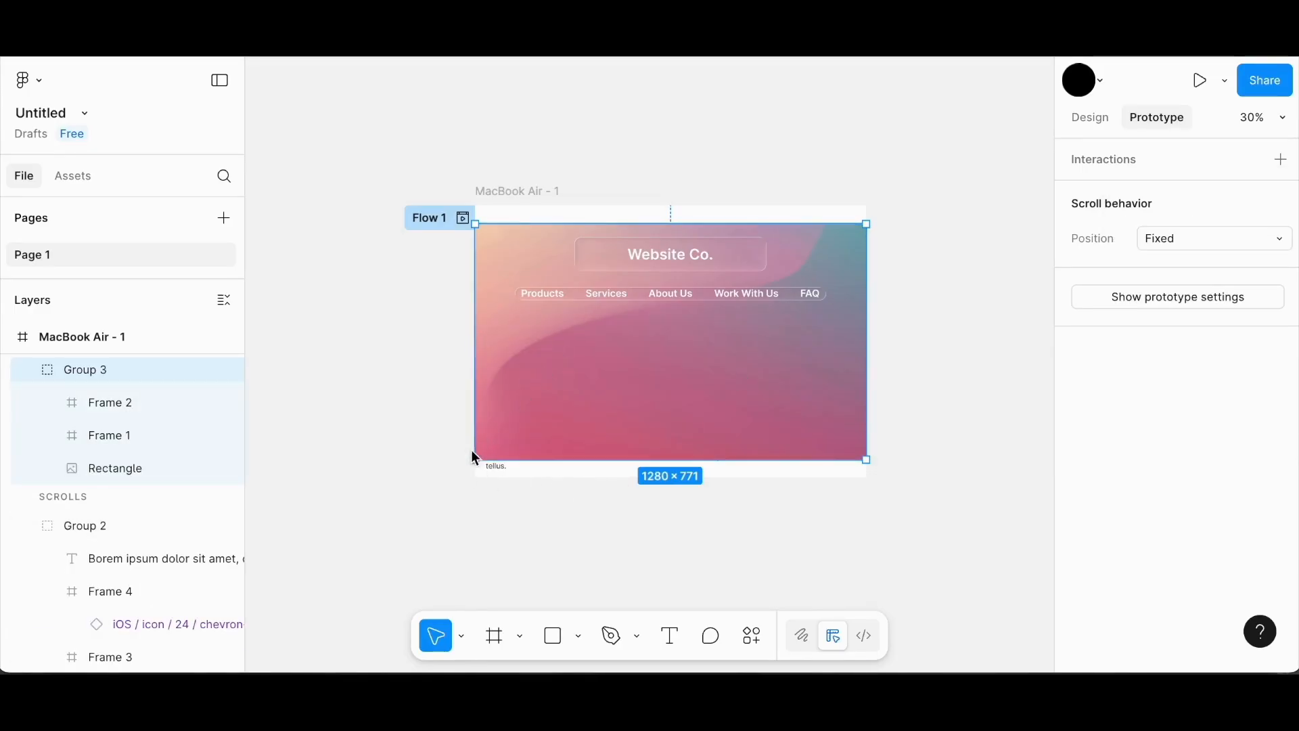
pyautogui.moveTo(476, 462); pyautogui.dragTo(477, 343)
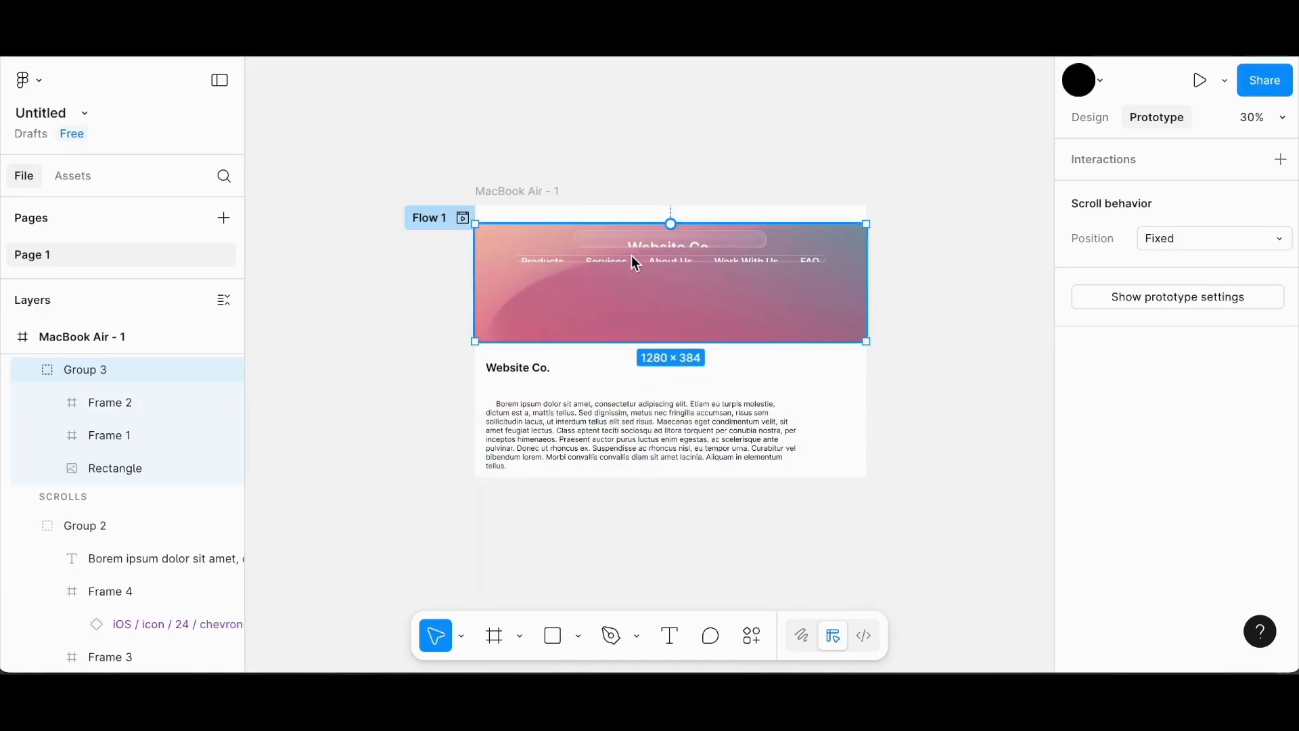
# Move the navigation bar frame down in the header and enlarge it to 1014 × 39 so its links show fully.
pyautogui.click(627, 259)
pyautogui.moveTo(627, 259); pyautogui.dragTo(626, 280)
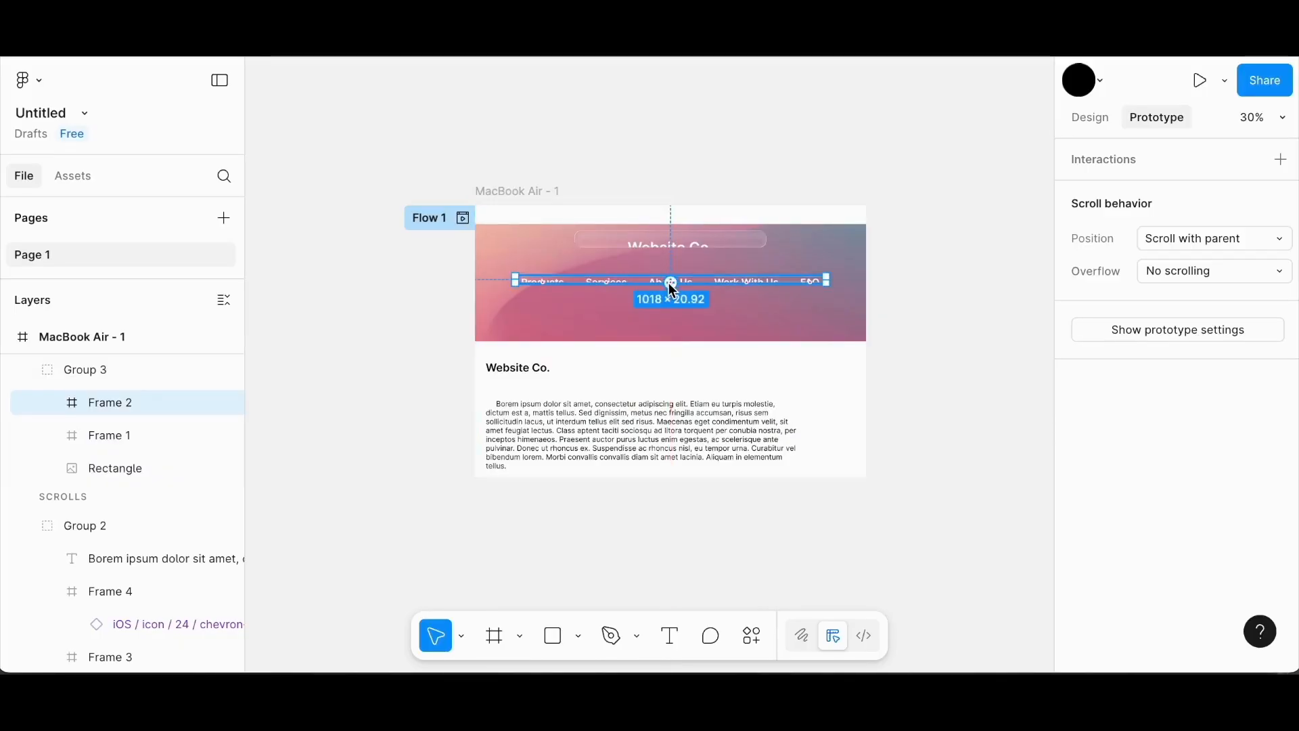
pyautogui.scroll(5, 669, 283)
pyautogui.click(1089, 117)
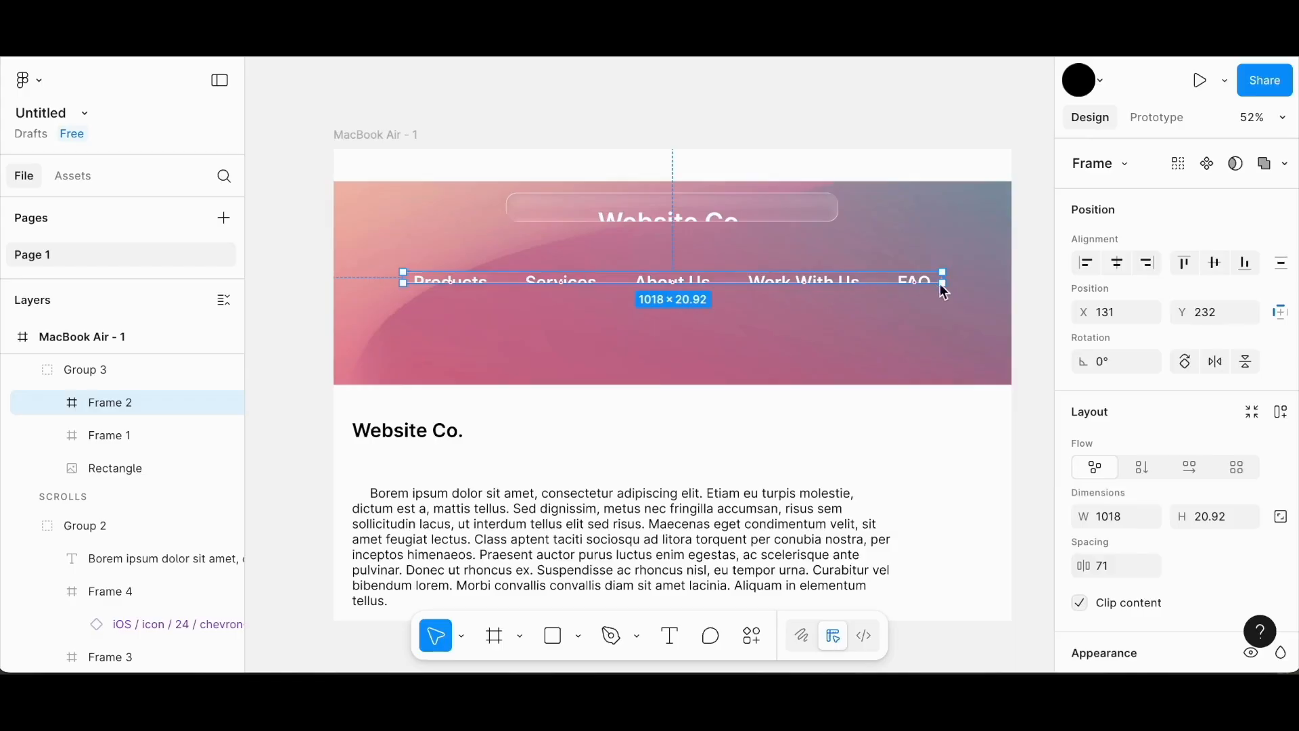
pyautogui.moveTo(942, 283); pyautogui.dragTo(945, 302)
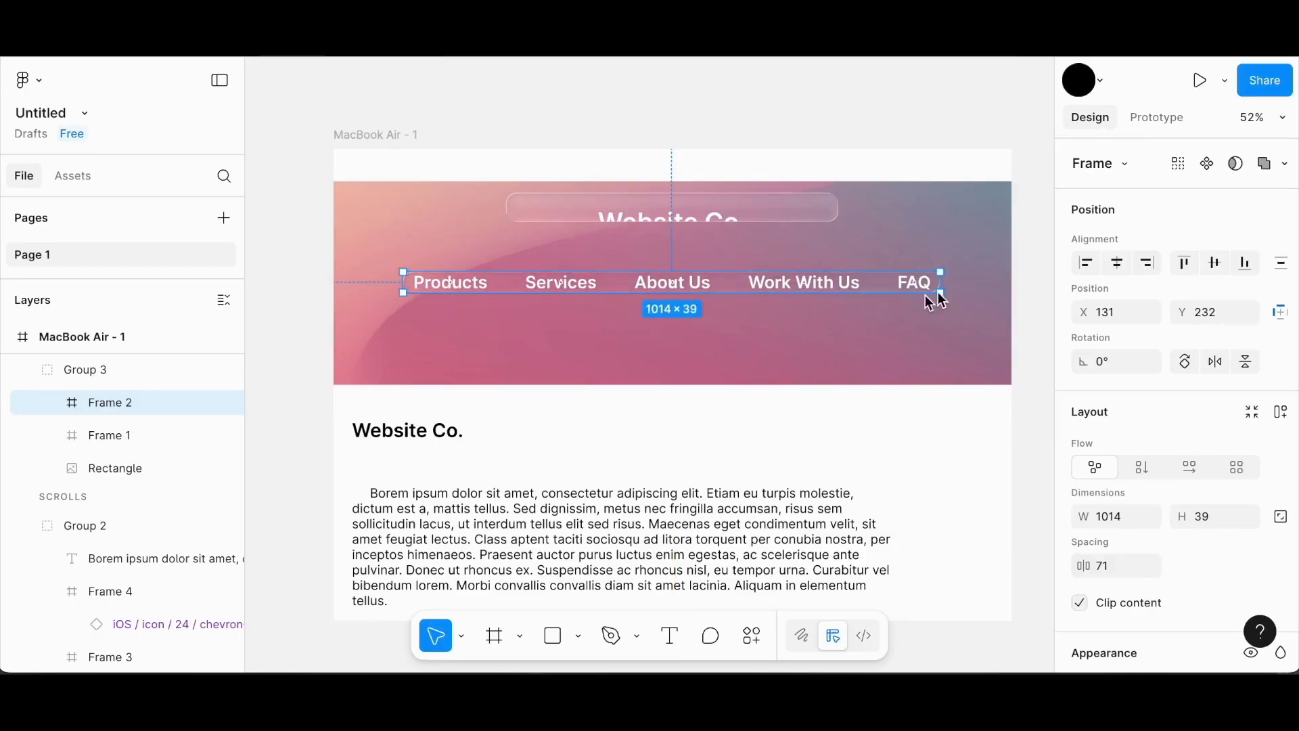
# Enlarge the header's title frame to 627 × 110 and move the navigation bar down to Y 253.
pyautogui.click(705, 201)
pyautogui.moveTo(836, 223); pyautogui.dragTo(841, 253)
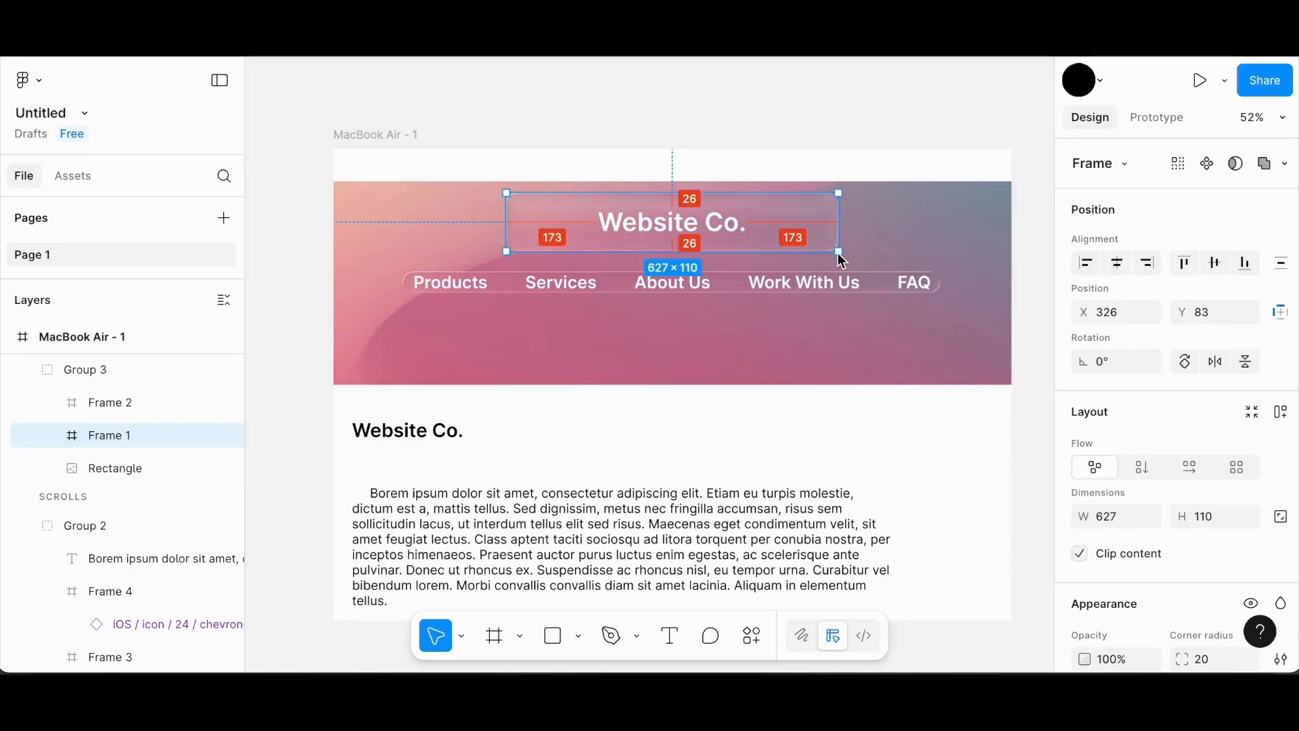
pyautogui.moveTo(721, 285); pyautogui.dragTo(721, 296)
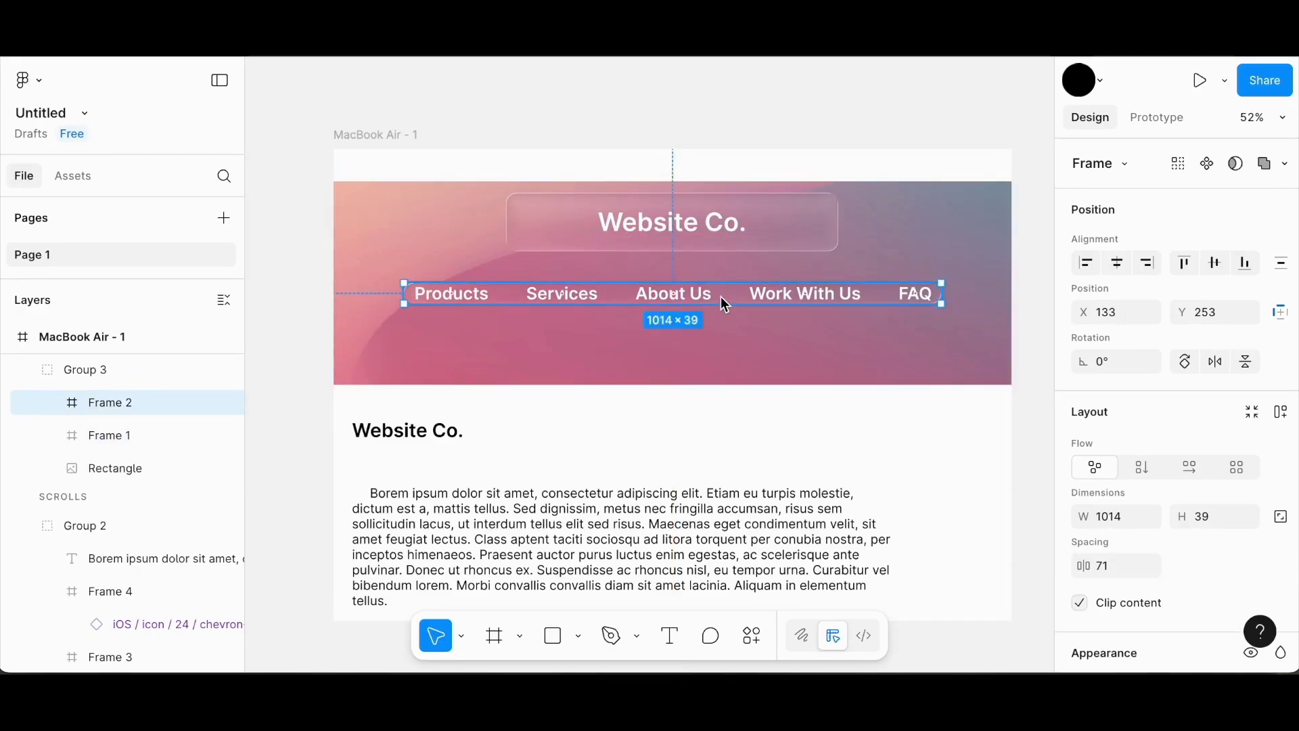
# Shorten the header's gradient background to end just below the navigation bar and move the content group slightly up.
pyautogui.click(861, 375)
pyautogui.moveTo(1013, 385); pyautogui.dragTo(1012, 333)
pyautogui.moveTo(846, 433); pyautogui.dragTo(846, 424)
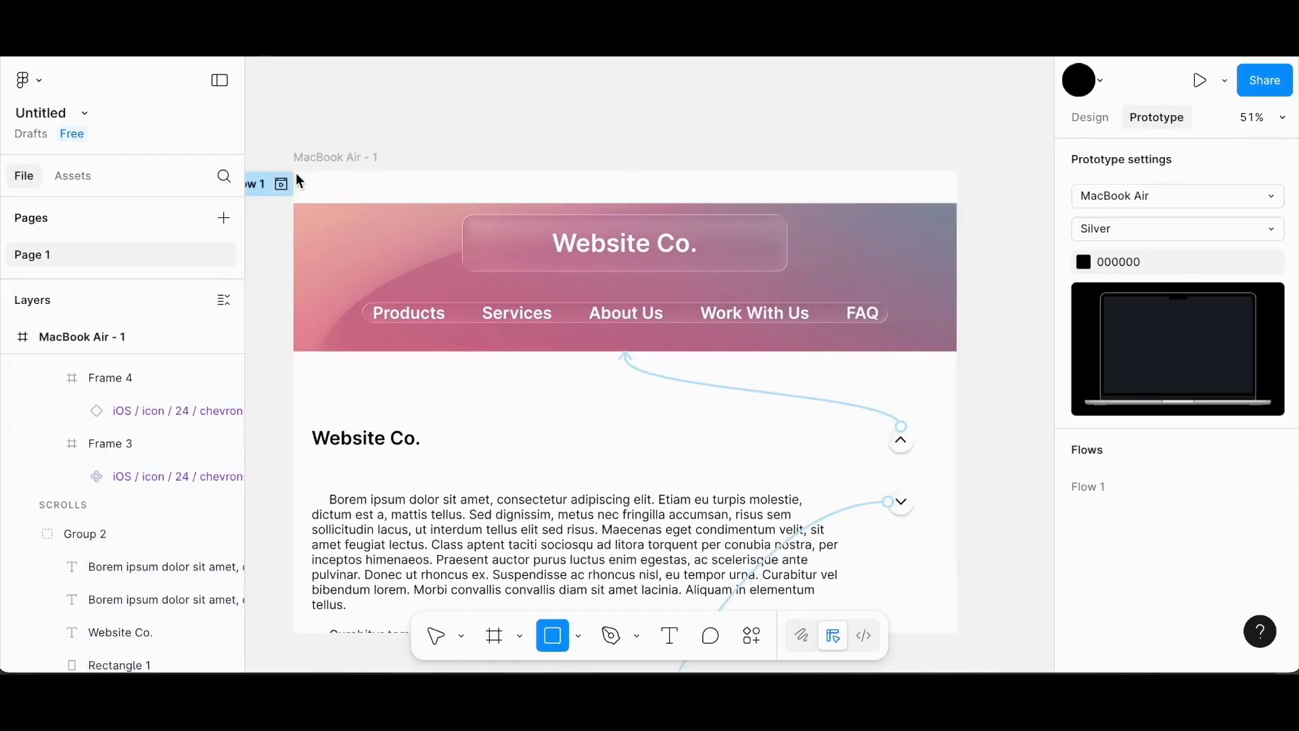
# Draw a 1280 × 61 rectangle across the empty strip above the header and set its scroll position to Fixed.
pyautogui.moveTo(296, 174)
pyautogui.mouseDown()
pyautogui.moveTo(954, 218)
pyautogui.moveTo(962, 207)
pyautogui.mouseUp()
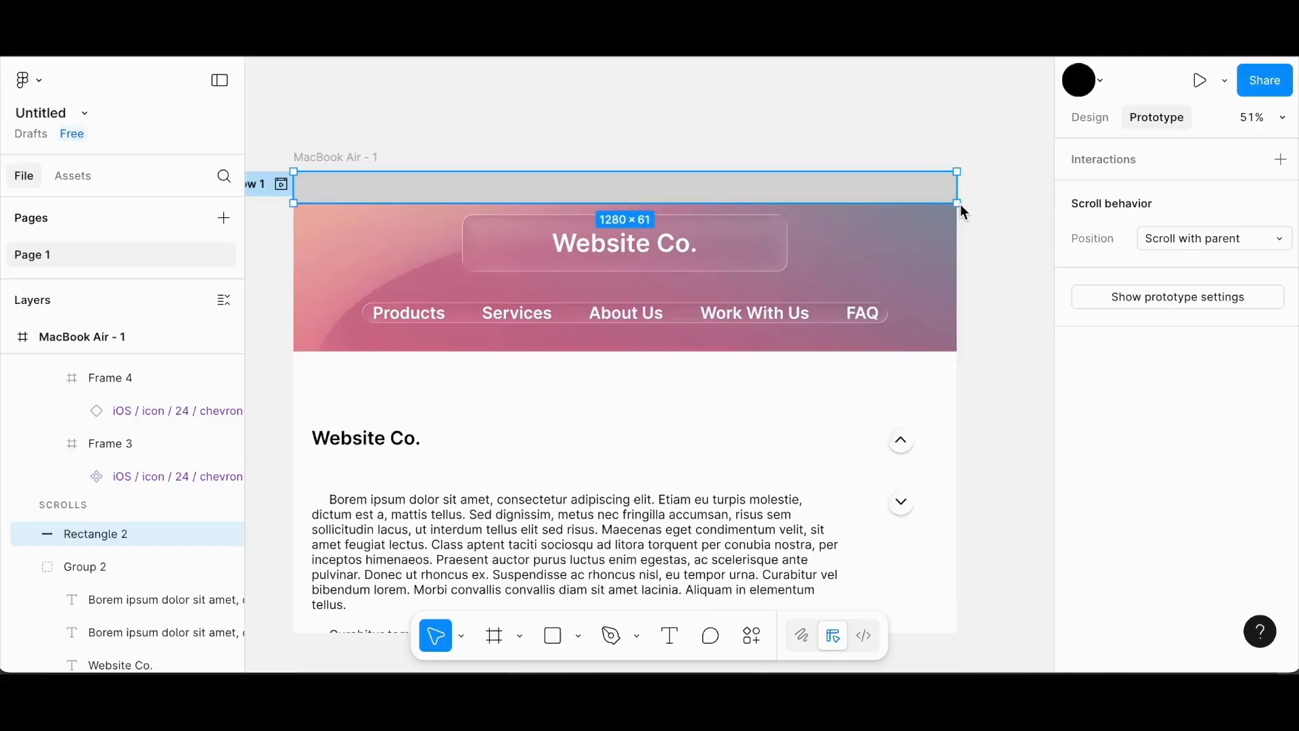
pyautogui.click(1178, 242)
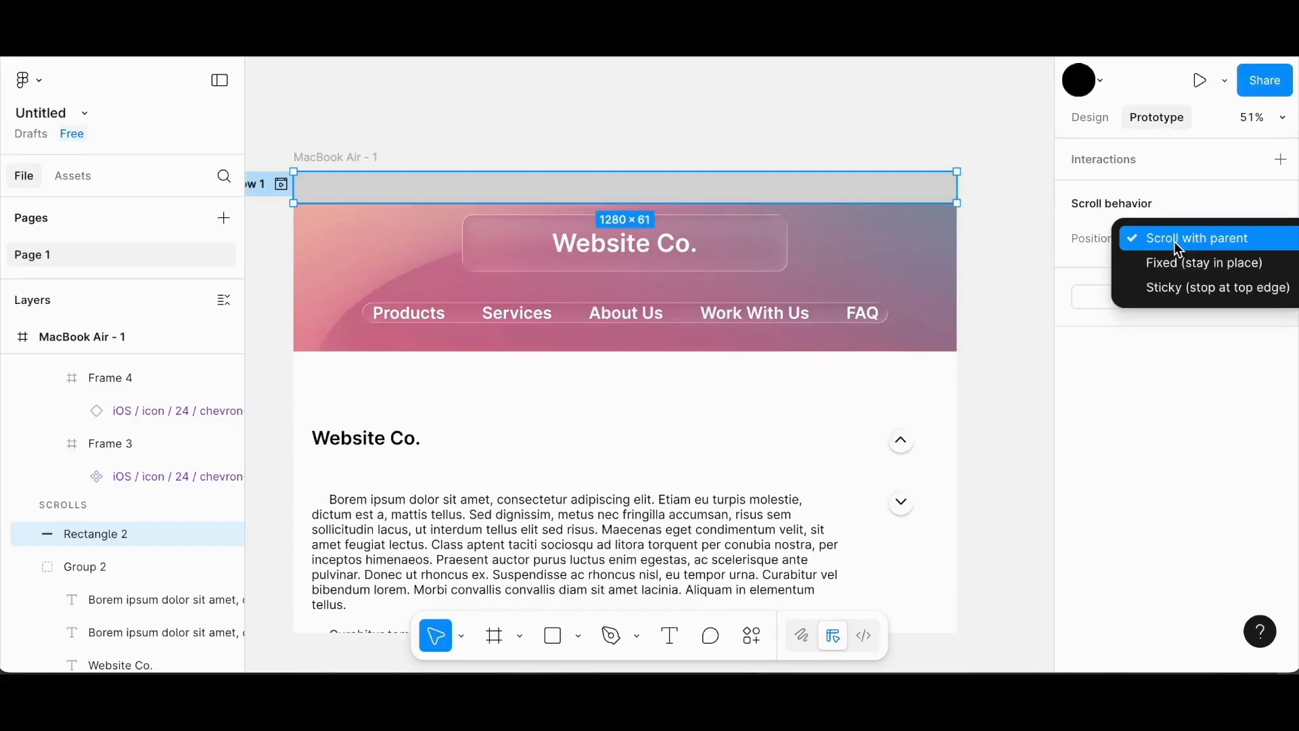
pyautogui.click(1179, 264)
# Fill the rectangle above the header with white (FFFFFF).
pyautogui.click(1091, 118)
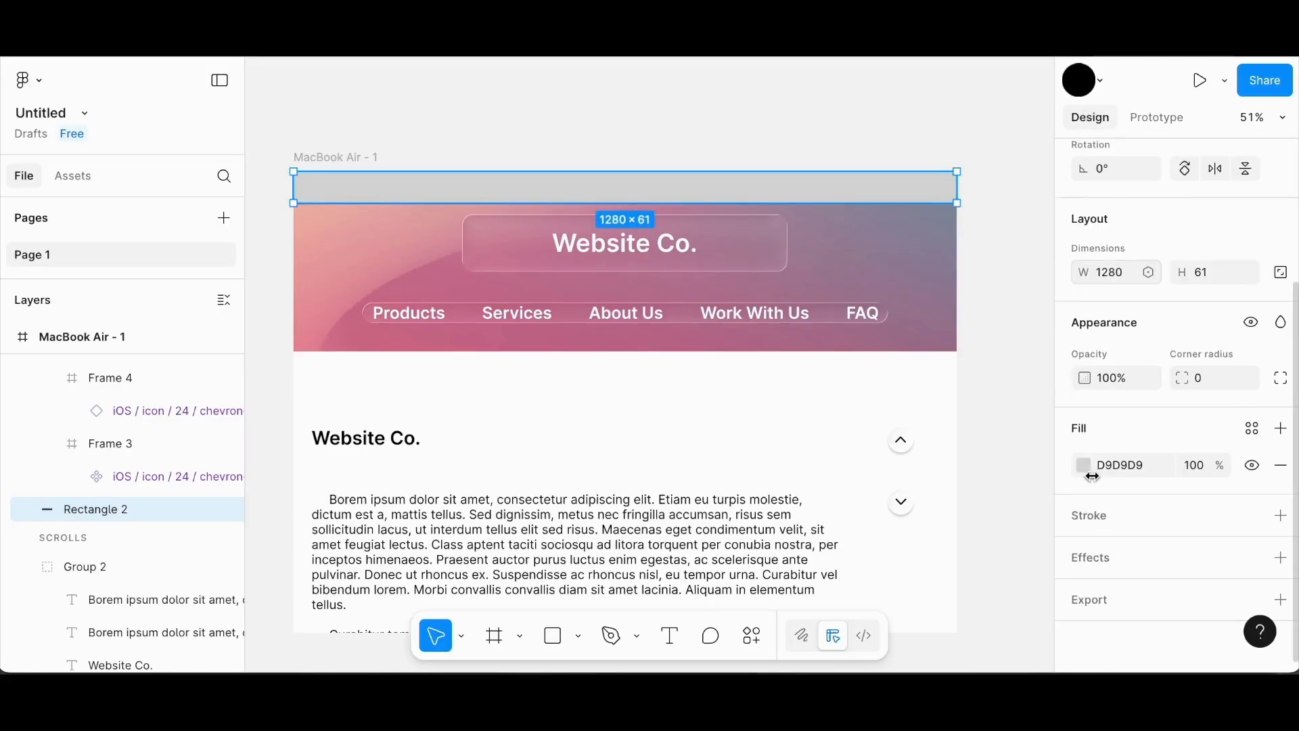
pyautogui.click(1082, 464)
pyautogui.click(833, 648)
pyautogui.click(1041, 181)
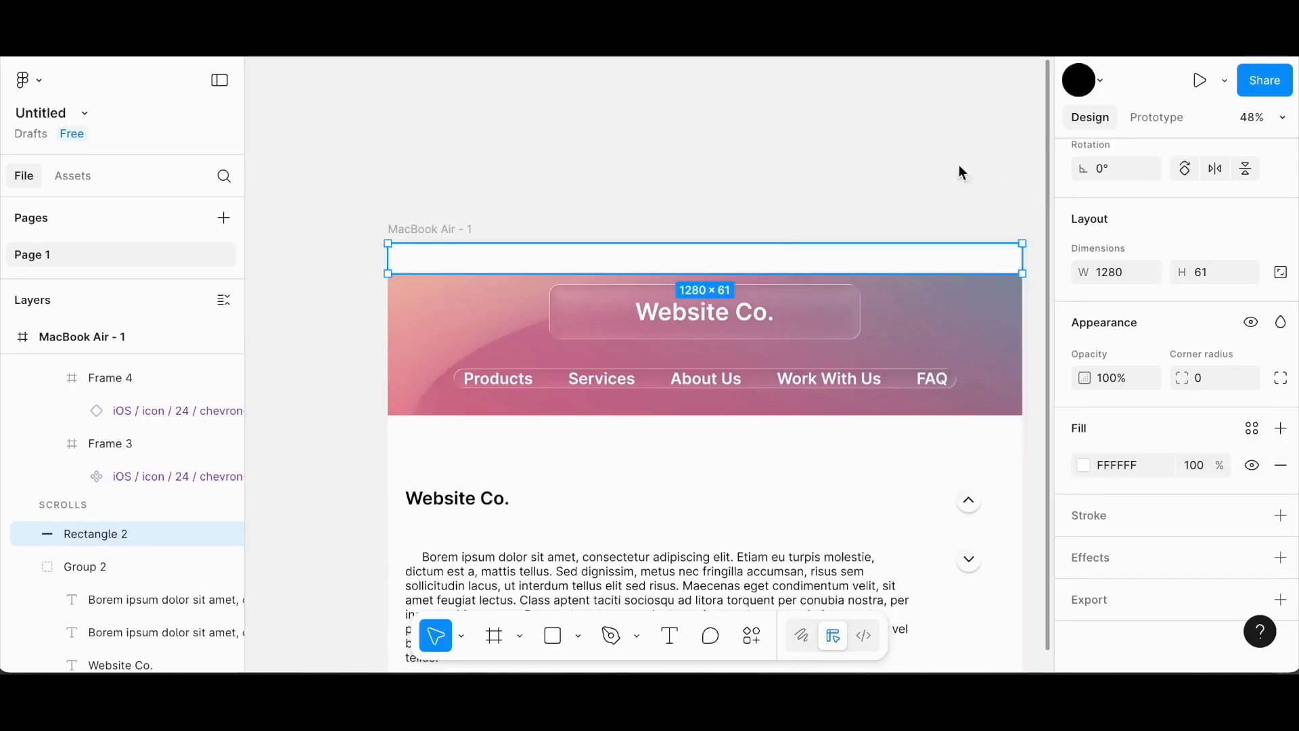
pyautogui.click(800, 156)
# Go back to the recent files and open the Free UI icons (Community) file.
pyautogui.click(27, 80)
pyautogui.click(41, 121)
pyautogui.scroll(-8, 813, 434)
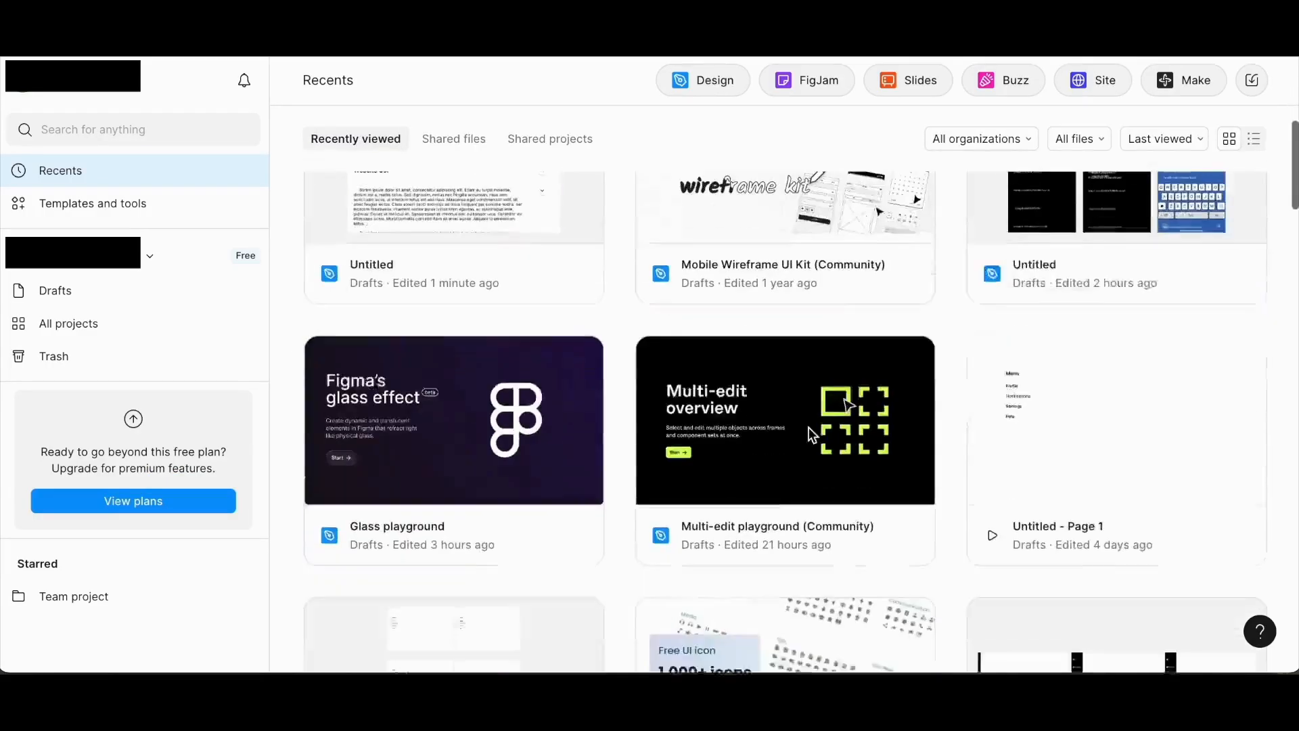
pyautogui.click(814, 433)
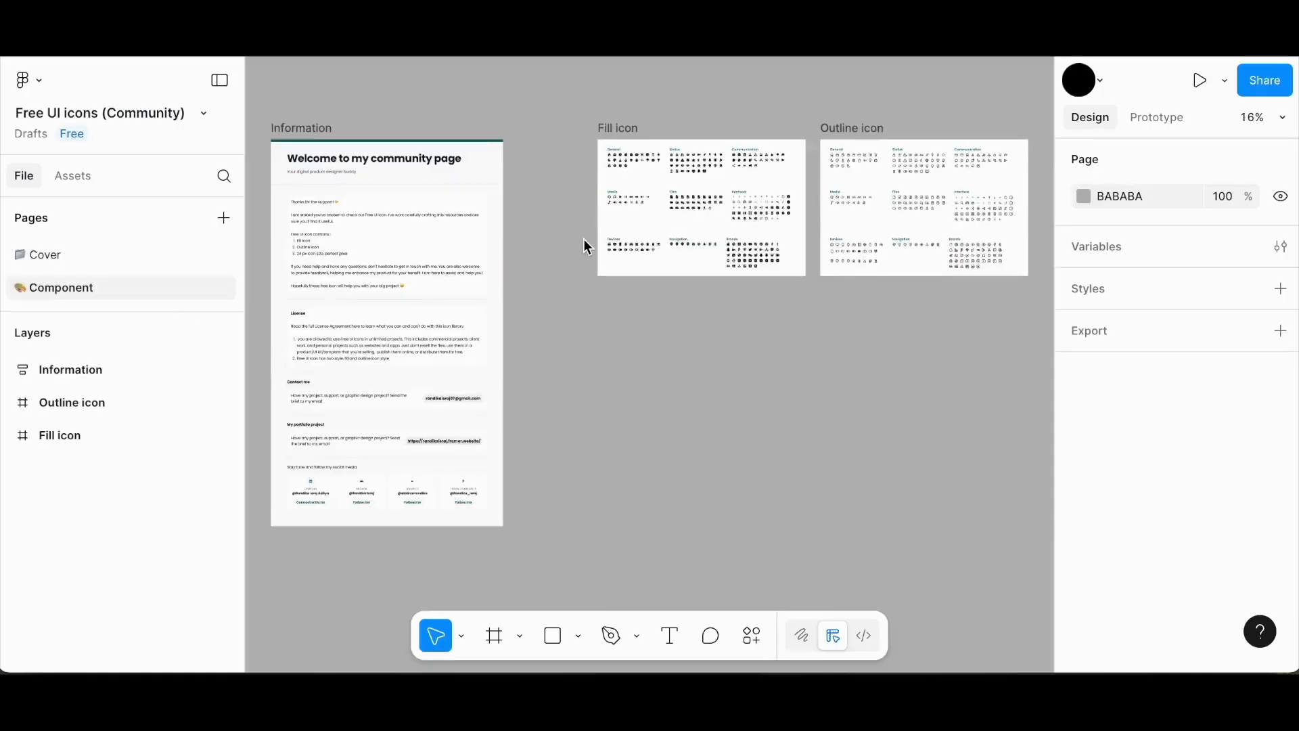
# Copy the Arrow left icon from the Interface set of the Fill icon frame.
pyautogui.scroll(8, 583, 238)
pyautogui.hscroll(2, 584, 238)
pyautogui.scroll(-3, 583, 238)
pyautogui.scroll(2, 583, 238)
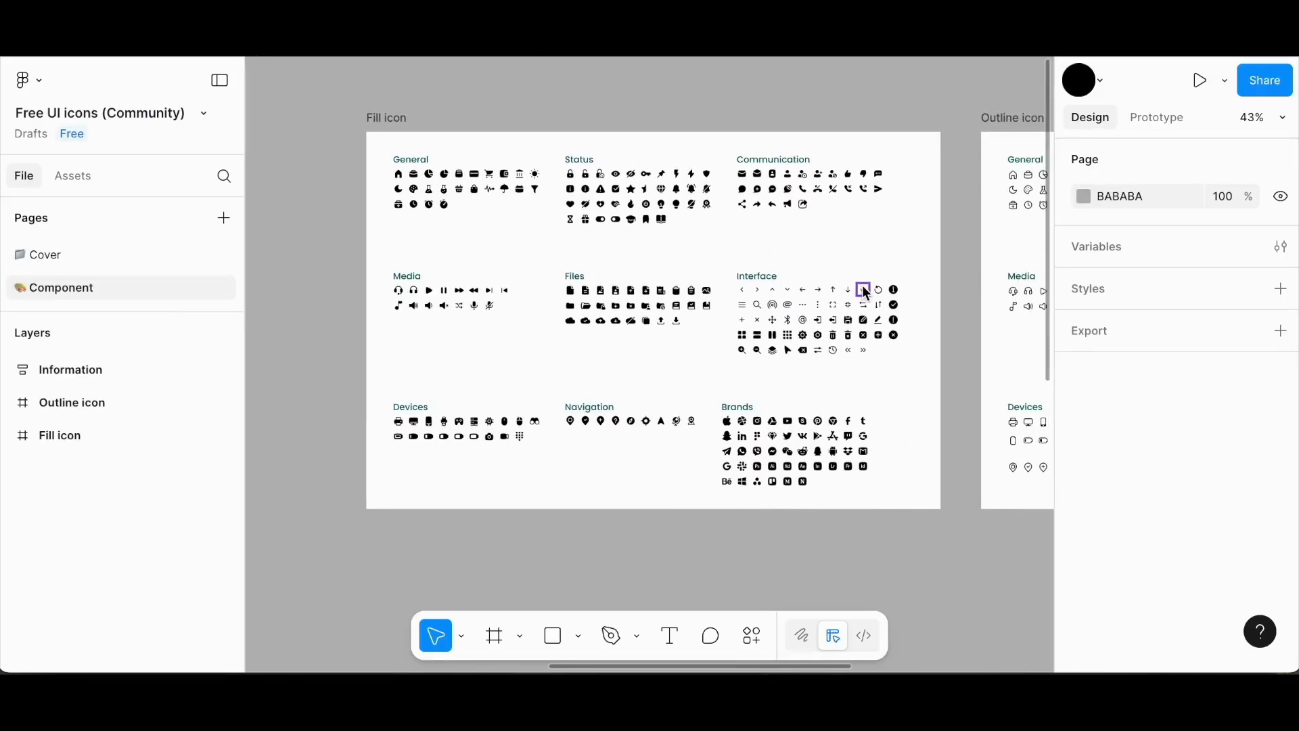
pyautogui.scroll(5, 862, 292)
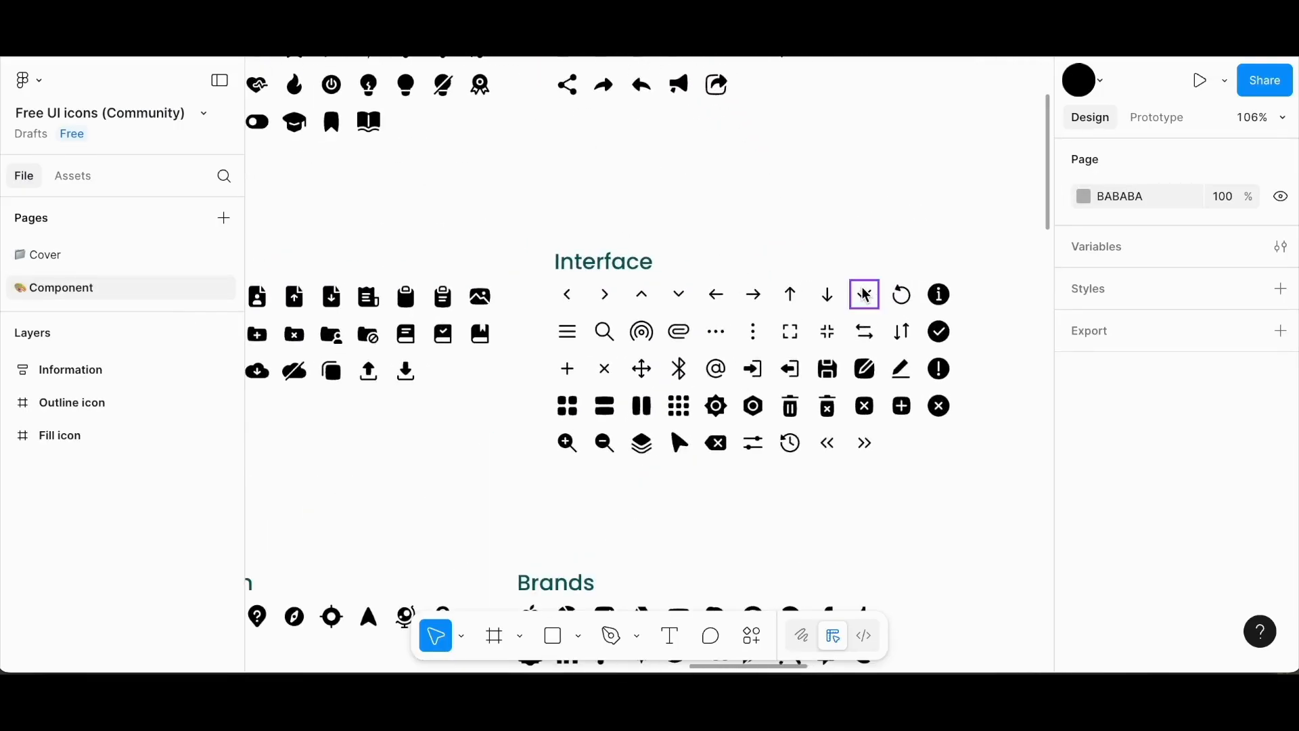
pyautogui.click(722, 301)
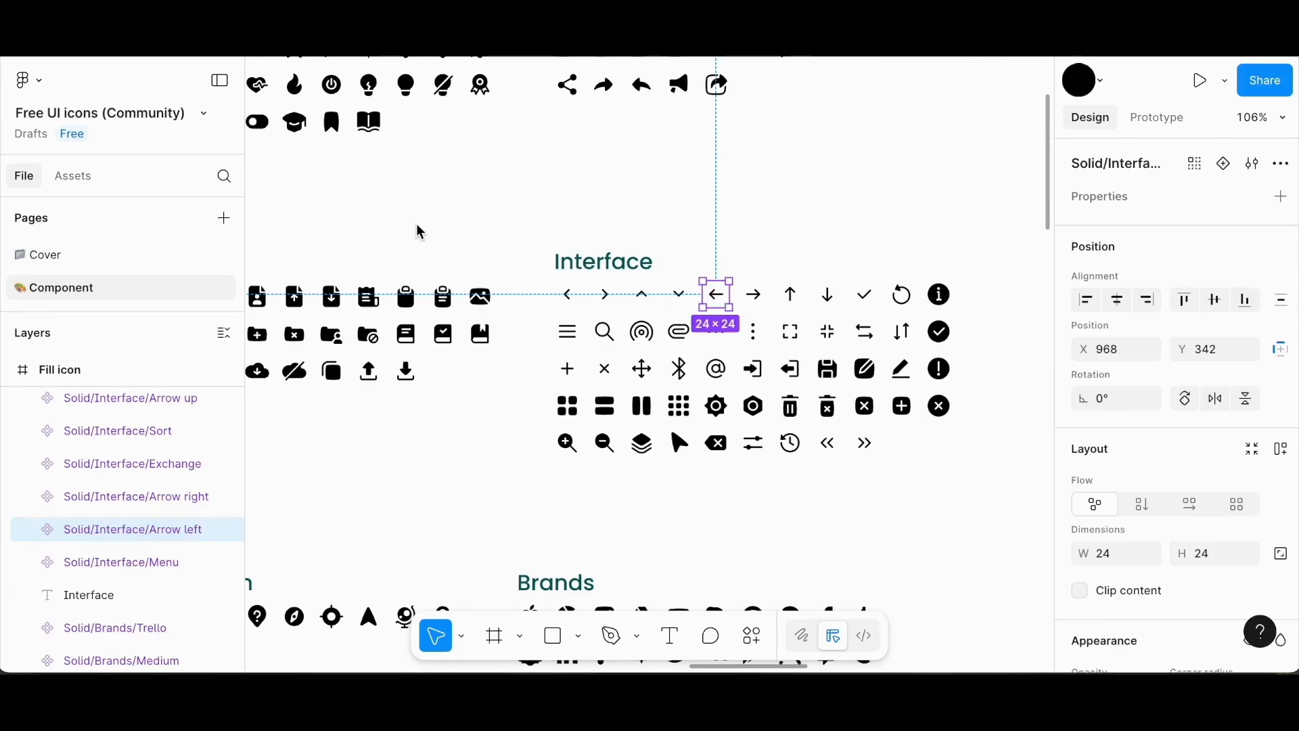
# Paste the arrow icon into the landing page file and move it to the left end of the white strip above the header.
pyautogui.hotkey('ctrl', 'Tab')
pyautogui.hotkey('ctrl', 'v')
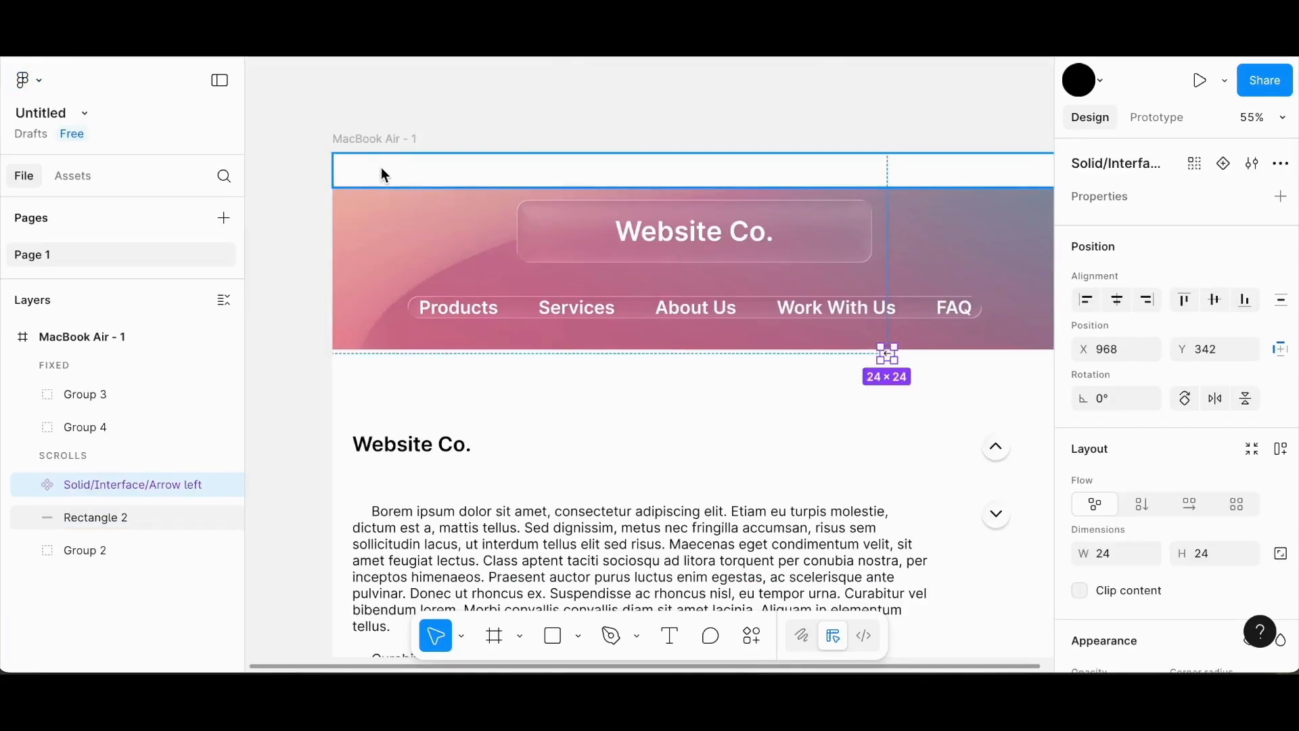
pyautogui.click(899, 354)
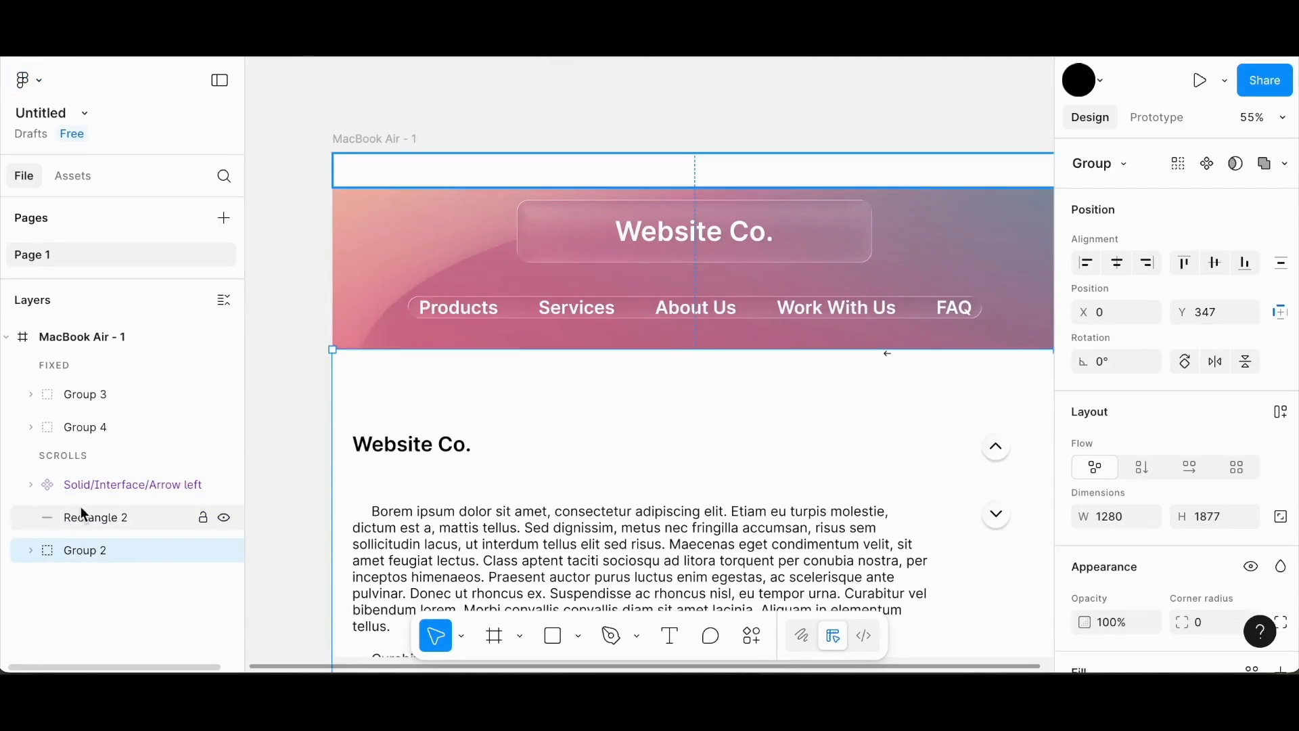
pyautogui.click(86, 486)
pyautogui.moveTo(888, 355); pyautogui.dragTo(327, 172)
pyautogui.scroll(3, 351, 169)
# Duplicate the left arrow icon beside the original and rotate the copy 180° to make a forward arrow.
pyautogui.click(368, 167)
pyautogui.moveTo(329, 180); pyautogui.dragTo(370, 176)
pyautogui.click(1115, 387)
pyautogui.write('180')
pyautogui.press('Return')
# Change the forward arrow's color to gray 828282.
pyautogui.scroll(-5, 1176, 501)
pyautogui.click(1084, 523)
pyautogui.click(932, 647)
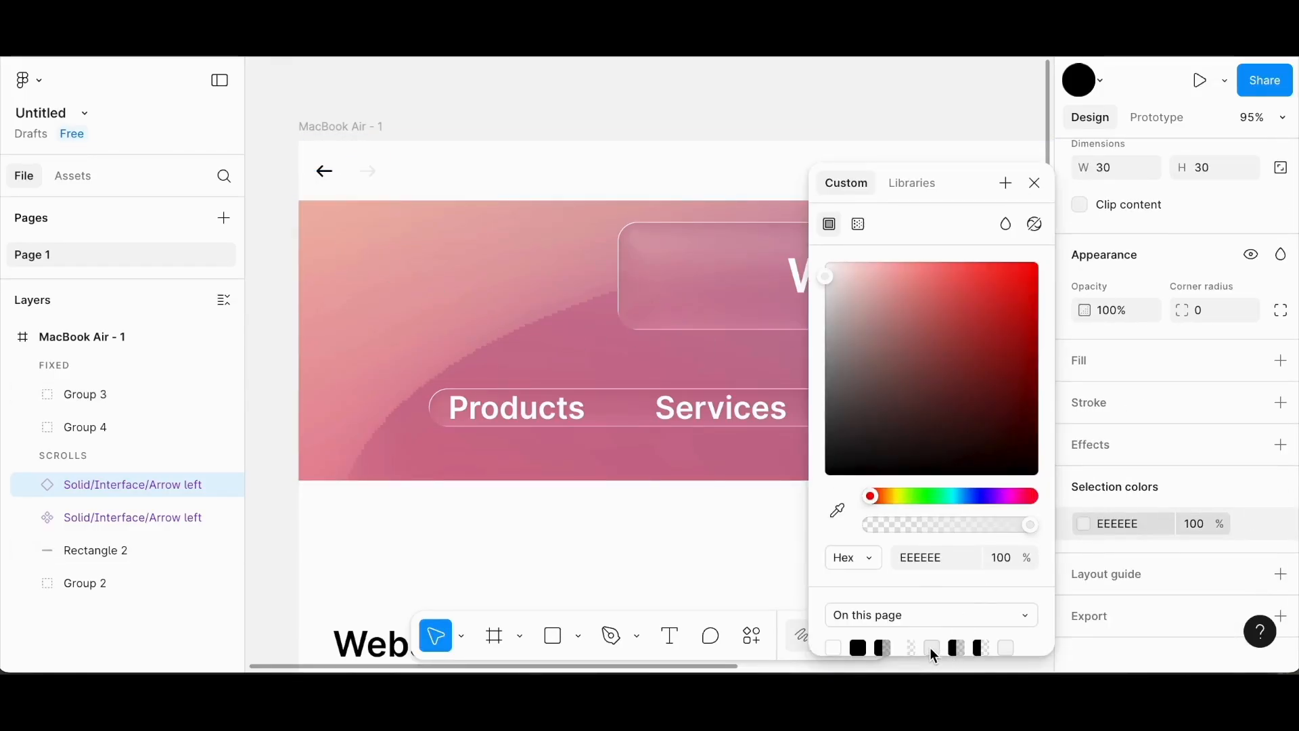
pyautogui.click(857, 649)
pyautogui.moveTo(827, 474); pyautogui.dragTo(823, 376)
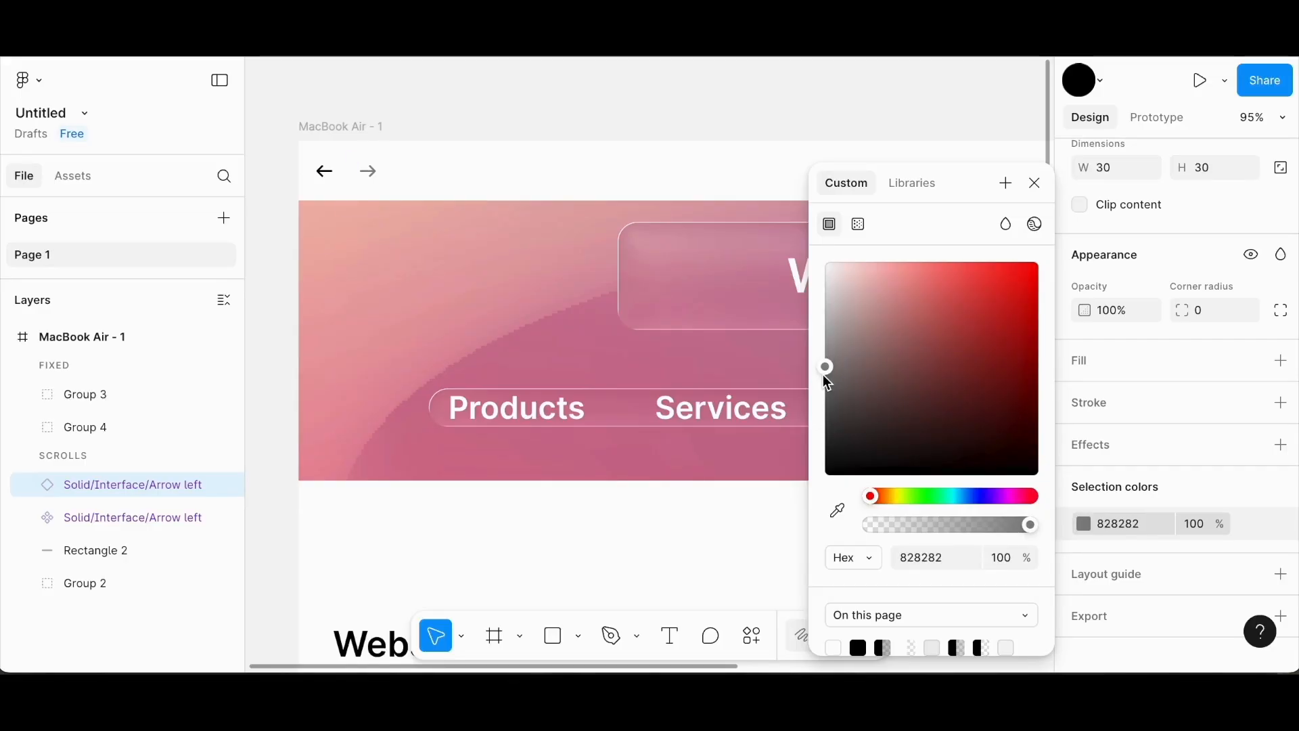
pyautogui.click(1035, 183)
# Reopen the Free UI icons (Community) file from the recent files and show its Component page.
pyautogui.click(24, 80)
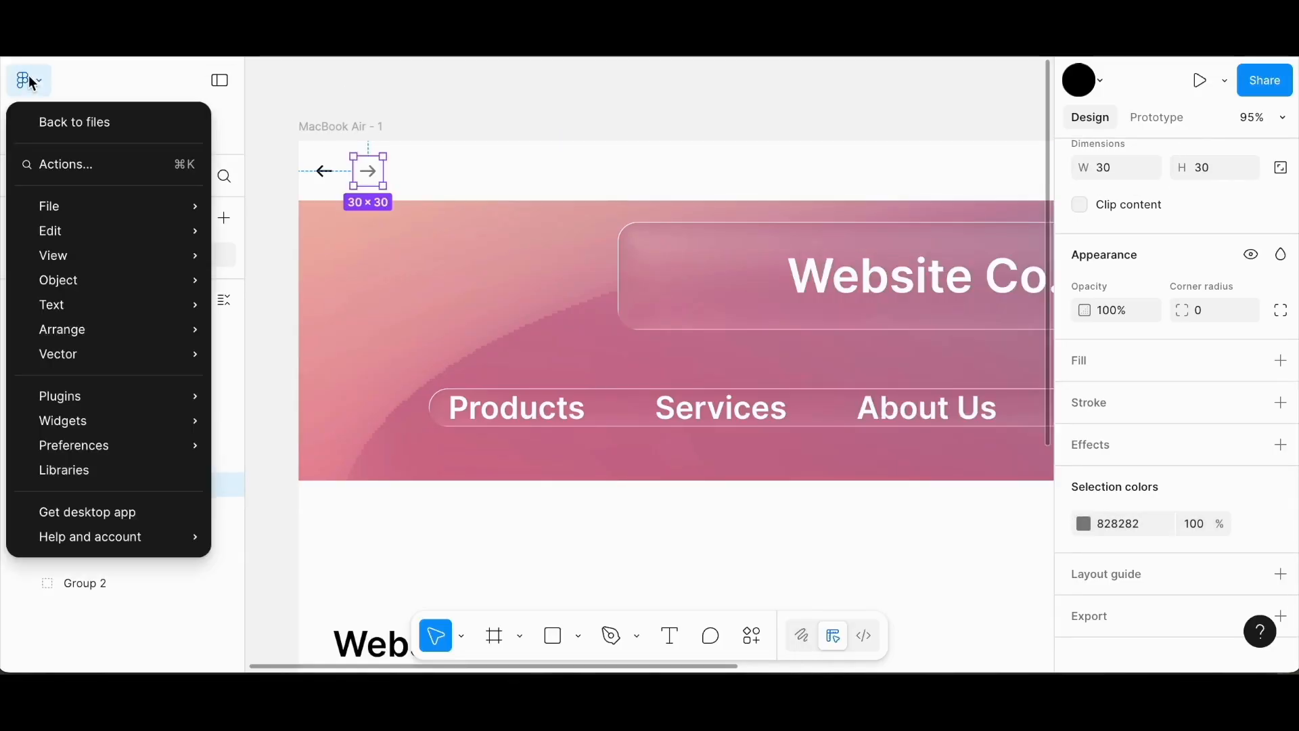
pyautogui.click(49, 123)
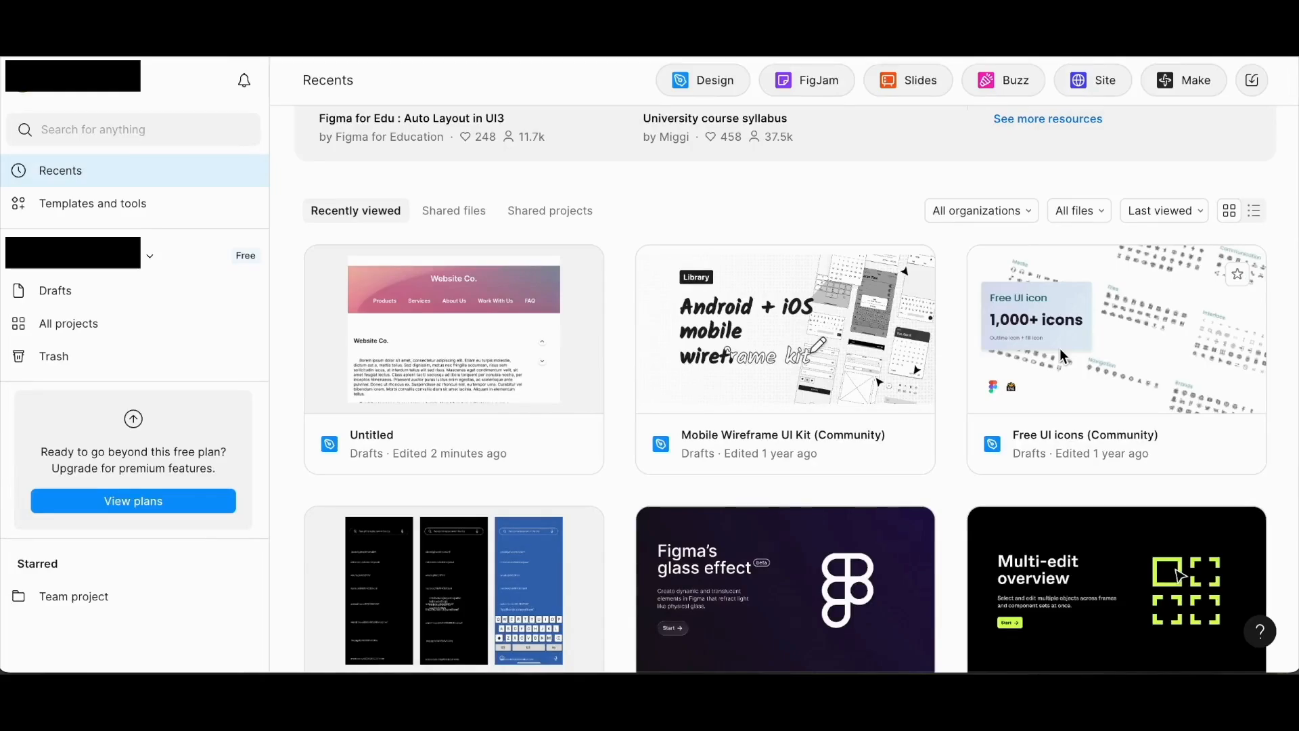
pyautogui.doubleClick(1034, 348)
pyautogui.click(58, 291)
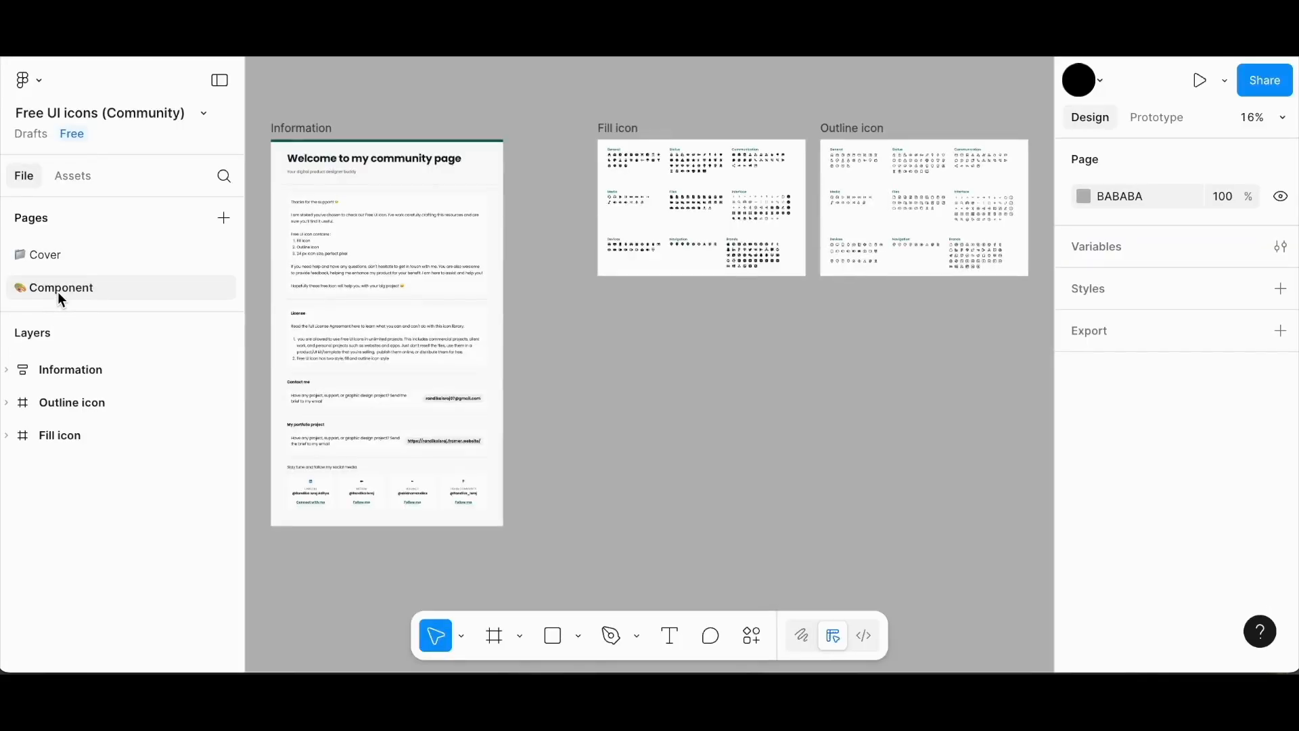
# Copy the Refresh icon from the Interface set of the Fill icon frame.
pyautogui.scroll(5, 437, 151)
pyautogui.hscroll(5, 437, 151)
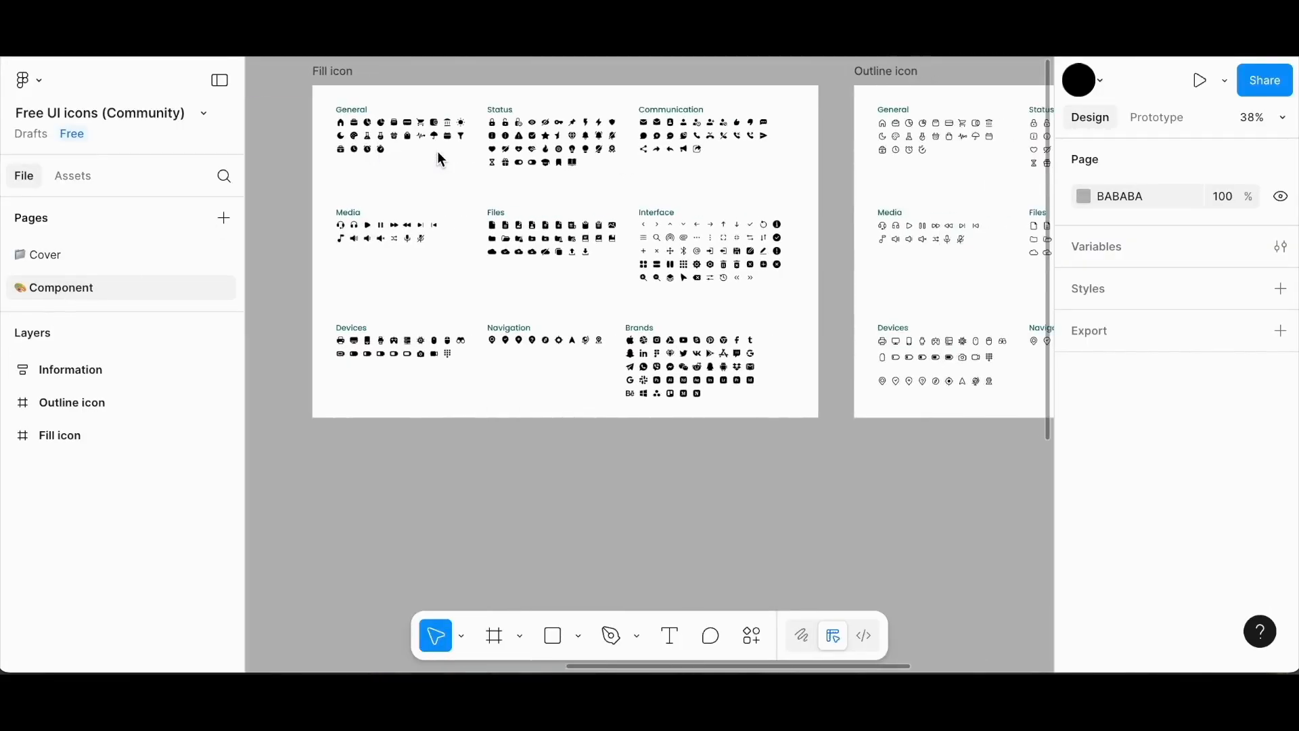
pyautogui.scroll(5, 437, 152)
pyautogui.scroll(5, 437, 152)
pyautogui.hscroll(5, 438, 151)
pyautogui.scroll(-2, 437, 152)
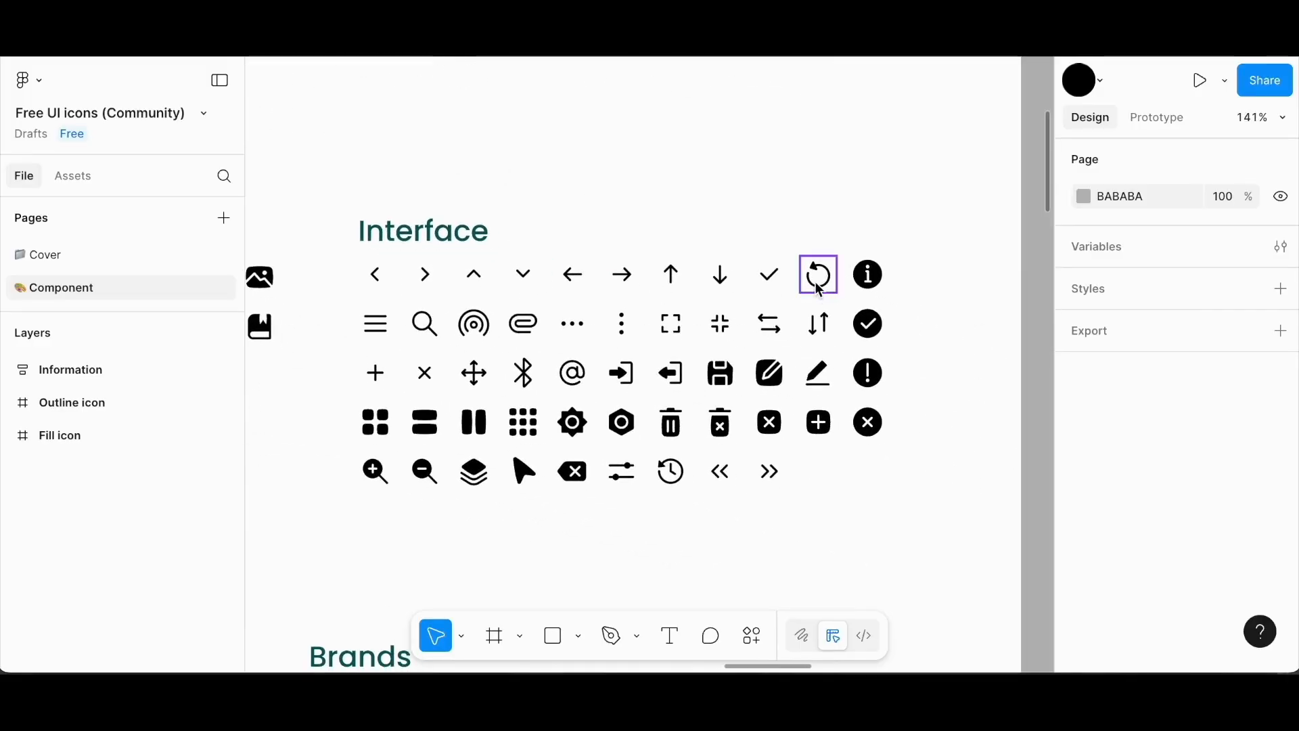
pyautogui.click(819, 278)
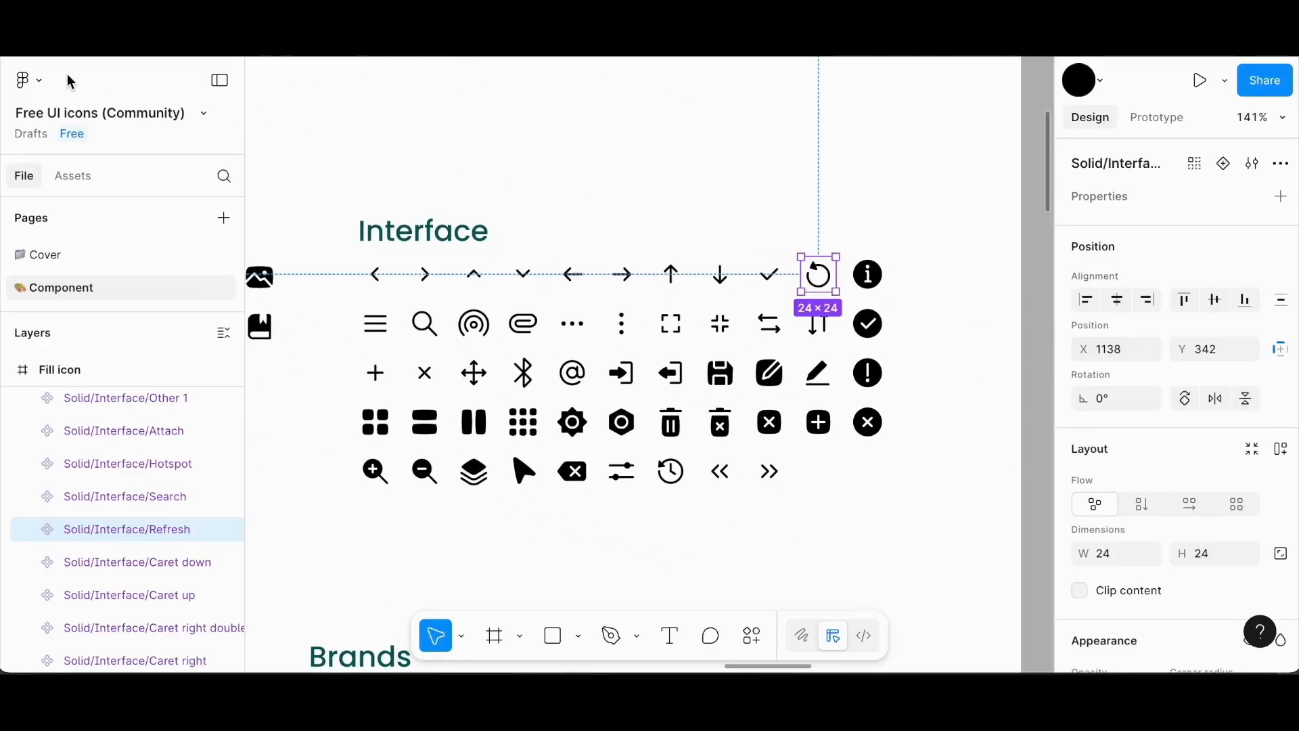
# Paste the refresh icon into the landing page file and place it right of the forward arrow in the white strip.
pyautogui.click(24, 80)
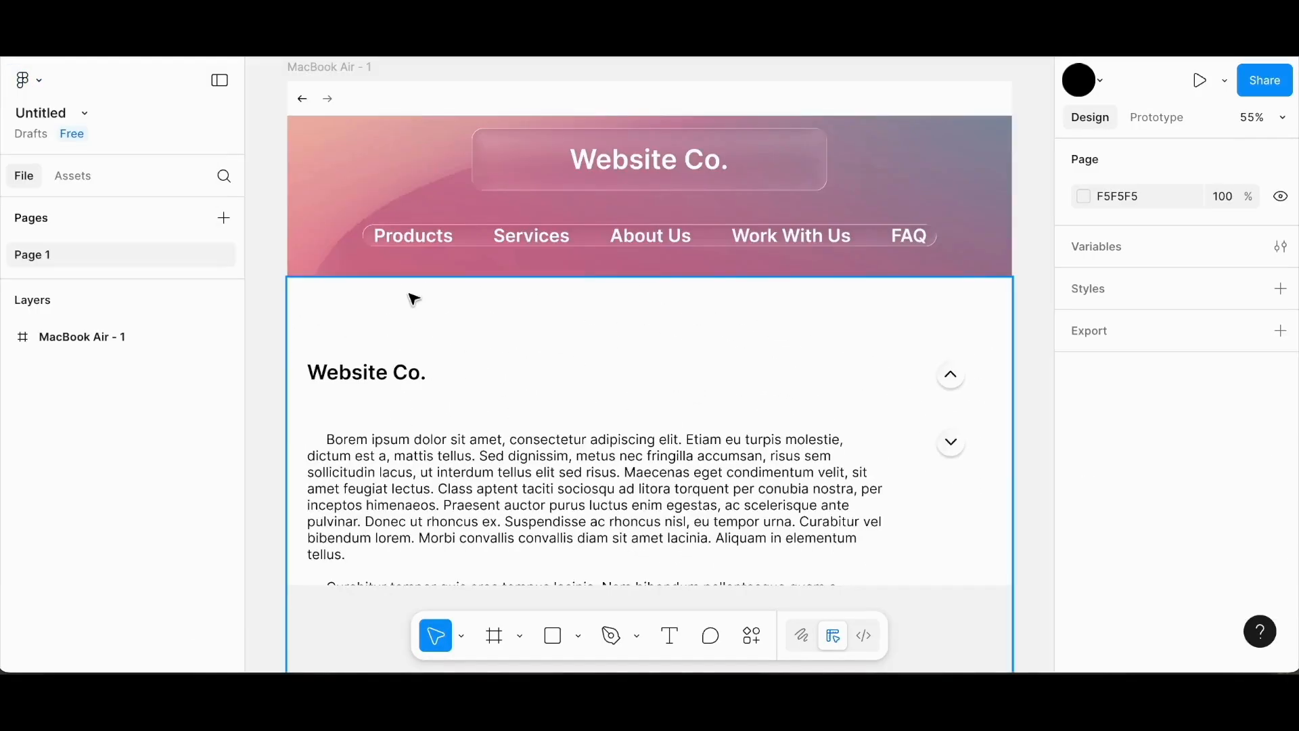
pyautogui.click(368, 98)
pyautogui.hotkey('ctrl', 'v')
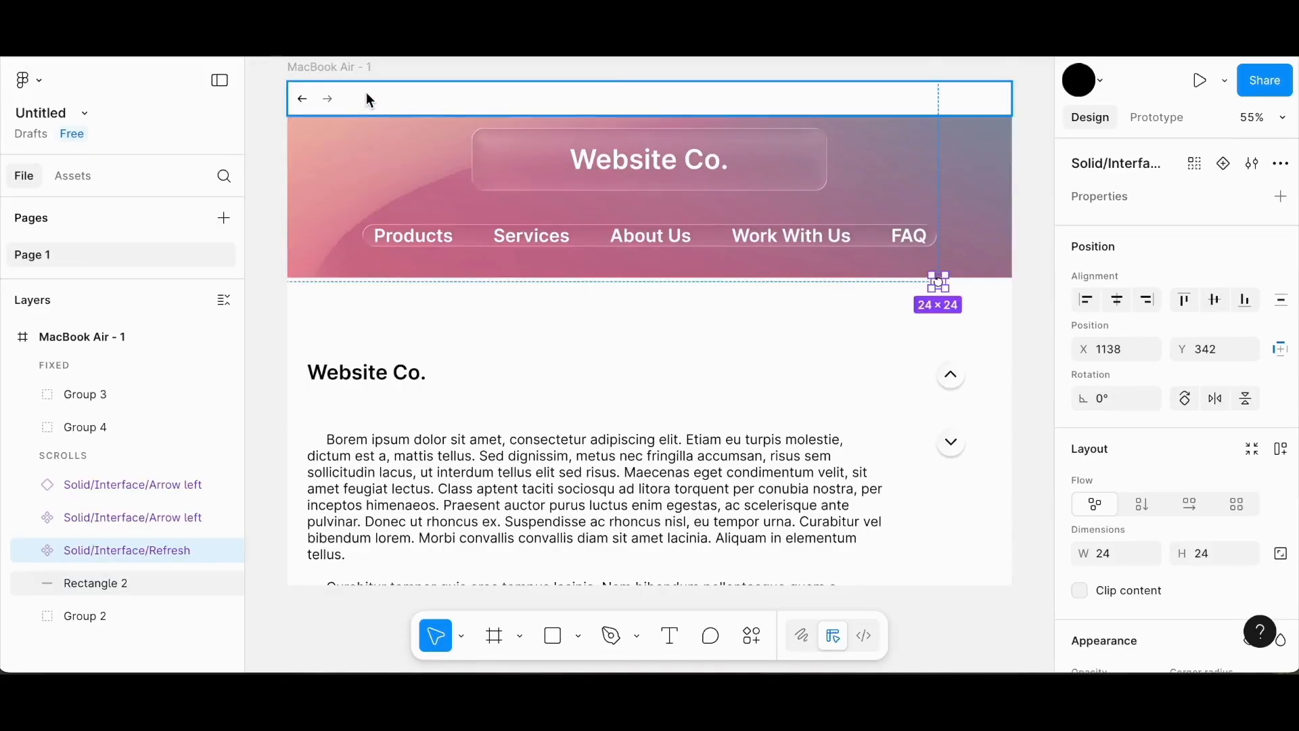
pyautogui.click(918, 300)
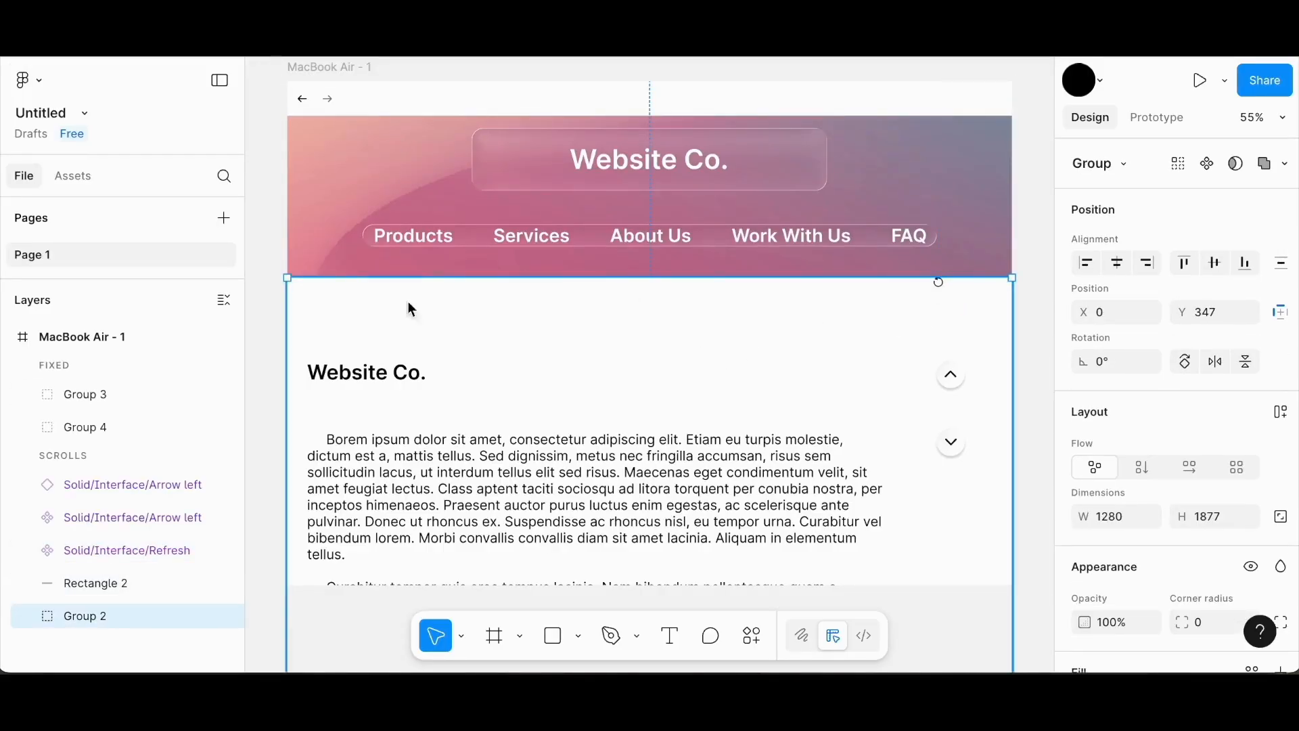
pyautogui.click(127, 549)
pyautogui.moveTo(938, 283); pyautogui.dragTo(463, 185)
pyautogui.scroll(5, 353, 104)
pyautogui.scroll(-5, 463, 186)
# Draw a rectangle about 900 × 21 in the white strip, right of the refresh icon, as an address bar.
pyautogui.click(421, 194)
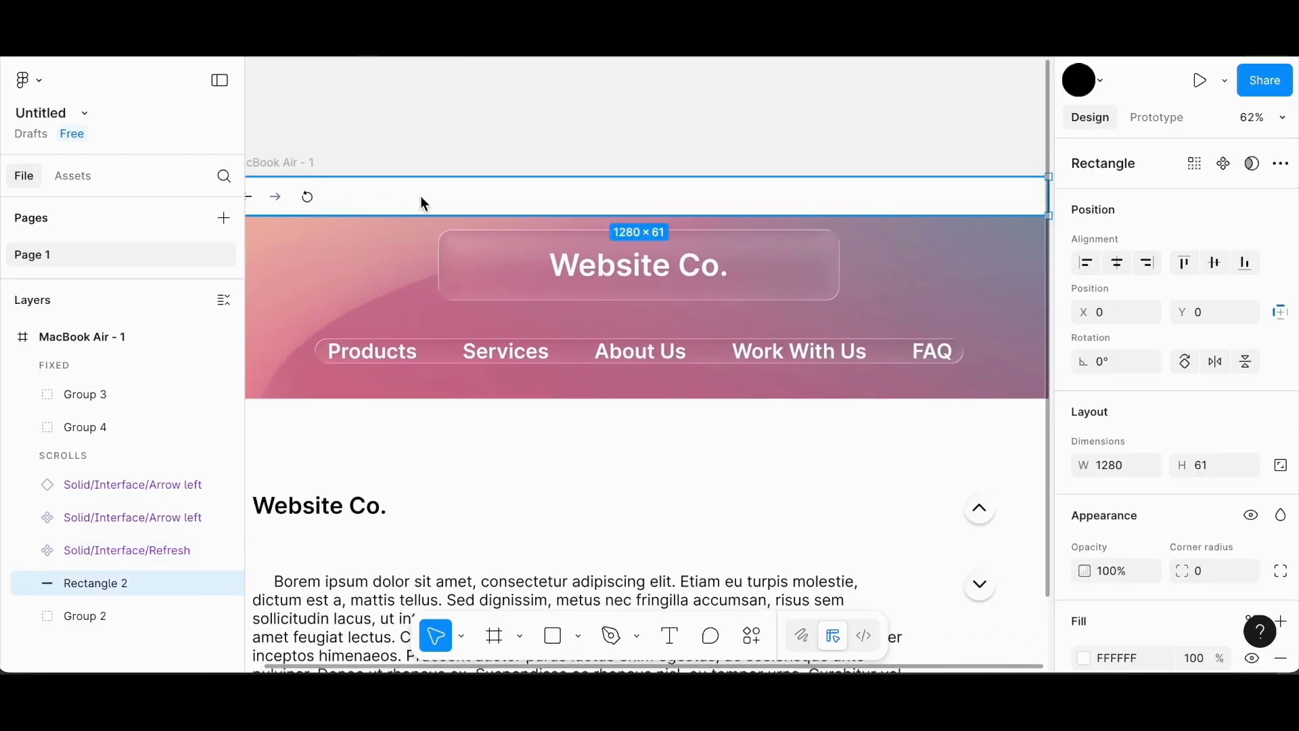
pyautogui.click(555, 638)
pyautogui.moveTo(328, 204)
pyautogui.mouseDown()
pyautogui.moveTo(331, 190)
pyautogui.moveTo(1012, 198)
pyautogui.moveTo(887, 238)
pyautogui.mouseUp()
pyautogui.scroll(1, 900, 304)
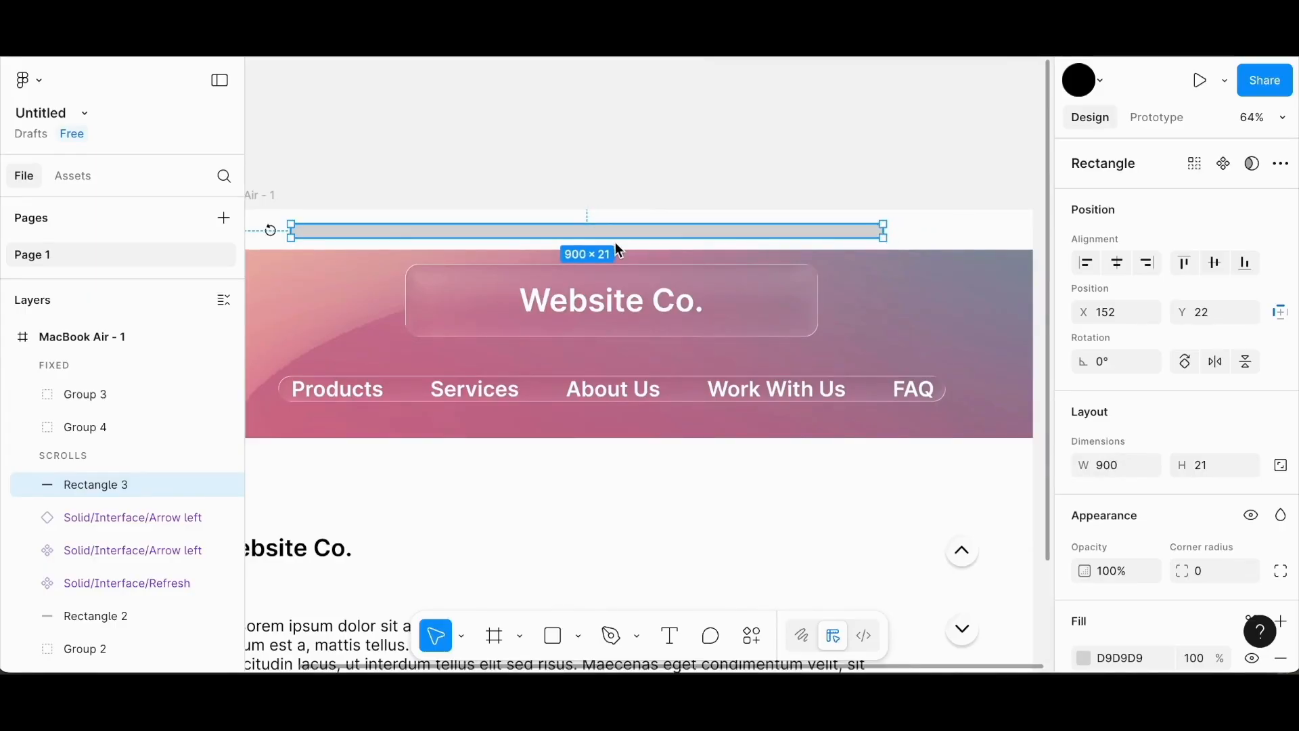
# Resize the address bar rectangle to about 937 × 32 and position it at about X 171, Y 16.
pyautogui.hscroll(-2, 642, 240)
pyautogui.hscroll(2, 643, 240)
pyautogui.scroll(-1, 589, 243)
pyautogui.moveTo(586, 238)
pyautogui.mouseDown()
pyautogui.moveTo(620, 232)
pyautogui.moveTo(619, 219)
pyautogui.moveTo(563, 230)
pyautogui.mouseUp()
pyautogui.scroll(5, 619, 230)
pyautogui.scroll(-1, 619, 218)
pyautogui.scroll(-3, 565, 233)
pyautogui.moveTo(390, 222); pyautogui.dragTo(402, 230)
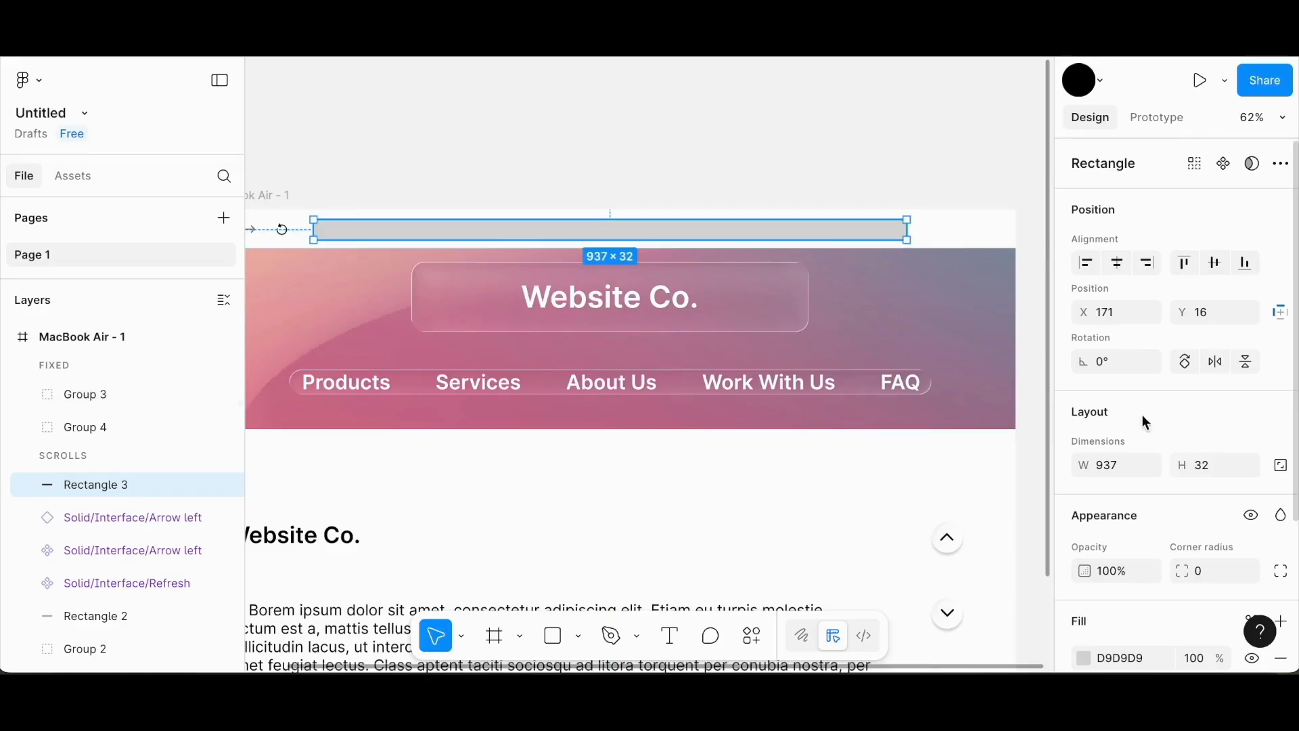
# Give the address bar rectangle a black inside stroke of weight 1, a white fill and fully rounded corners.
pyautogui.scroll(-3, 1137, 474)
pyautogui.click(1282, 515)
pyautogui.click(1085, 465)
pyautogui.click(1086, 465)
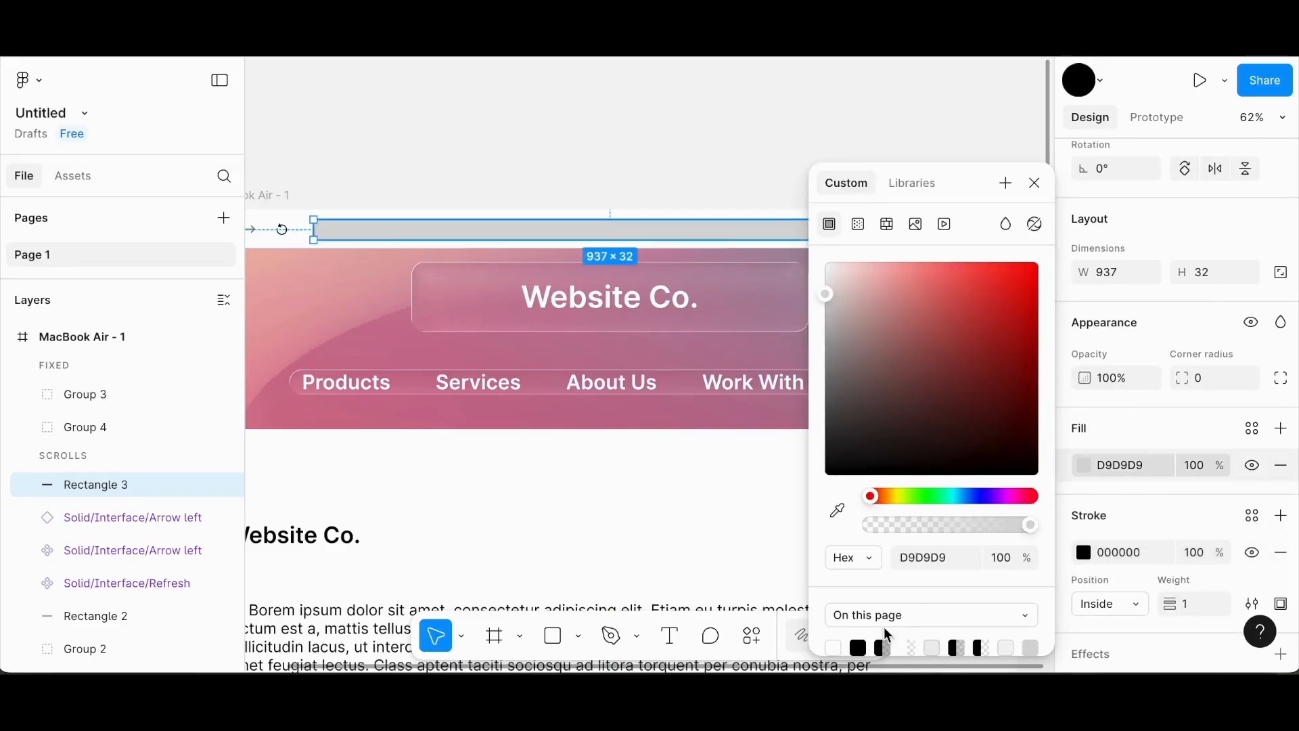
pyautogui.click(836, 650)
pyautogui.click(1205, 378)
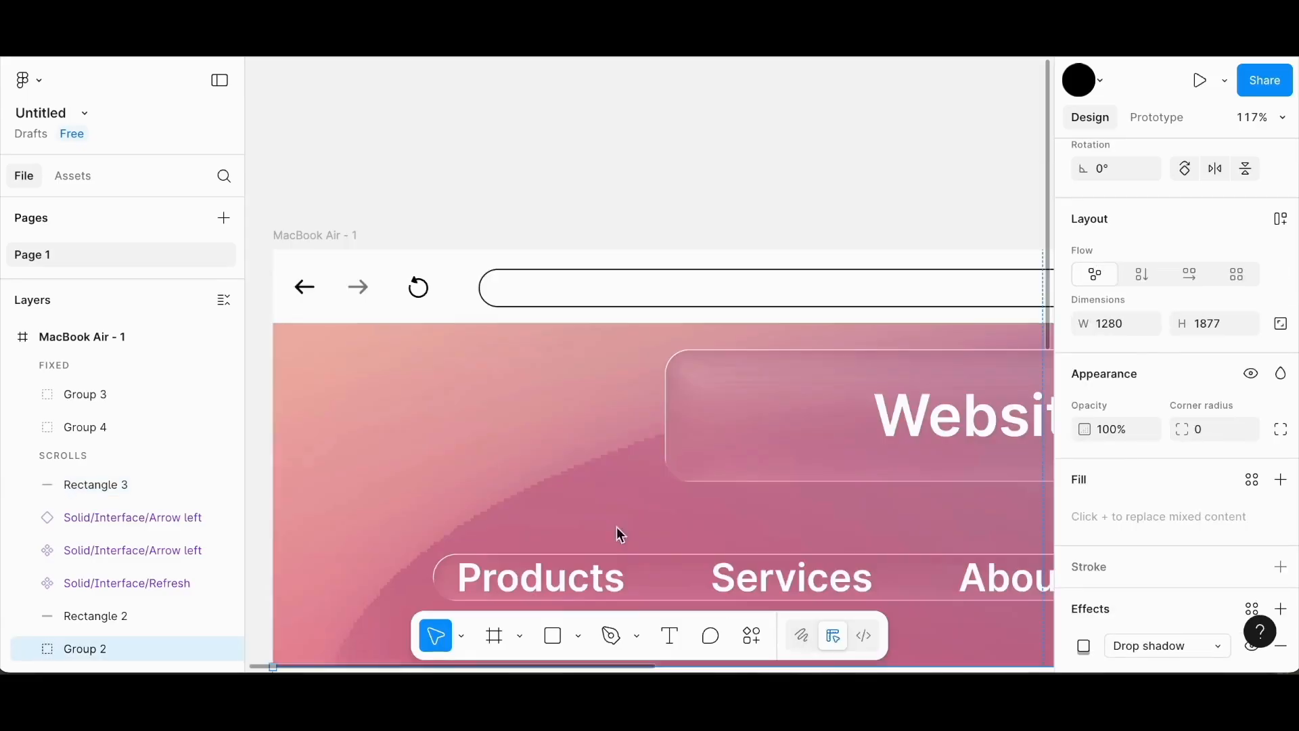
pyautogui.click(669, 636)
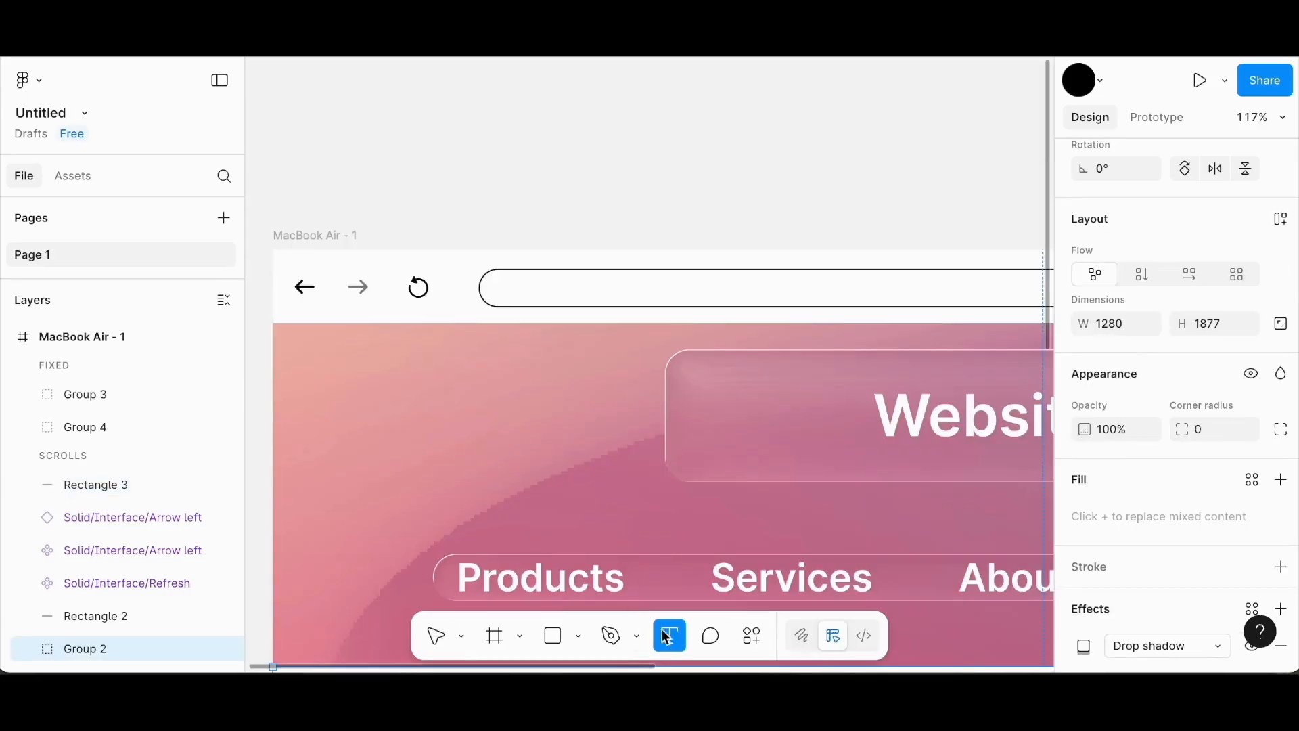
pyautogui.click(511, 290)
pyautogui.scroll(-3, 1098, 452)
pyautogui.click(1247, 399)
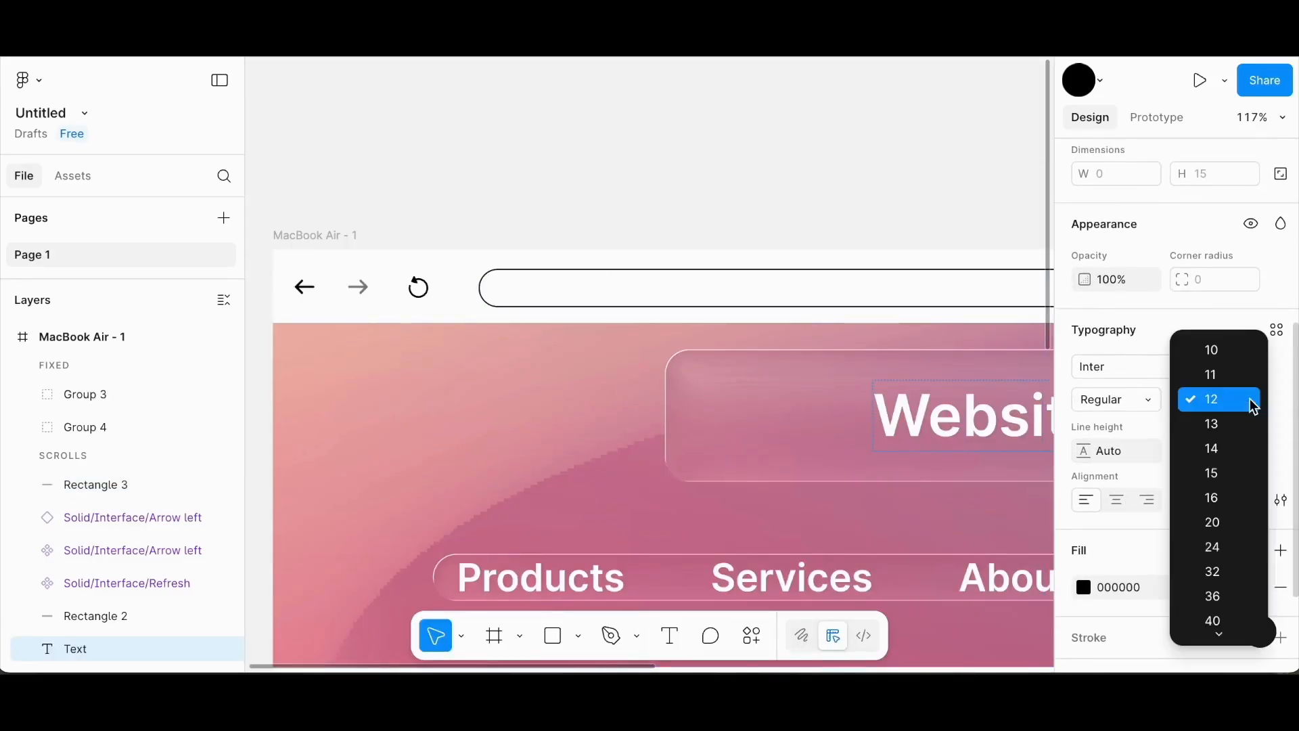
pyautogui.click(1236, 449)
pyautogui.moveTo(111, 650); pyautogui.dragTo(123, 486)
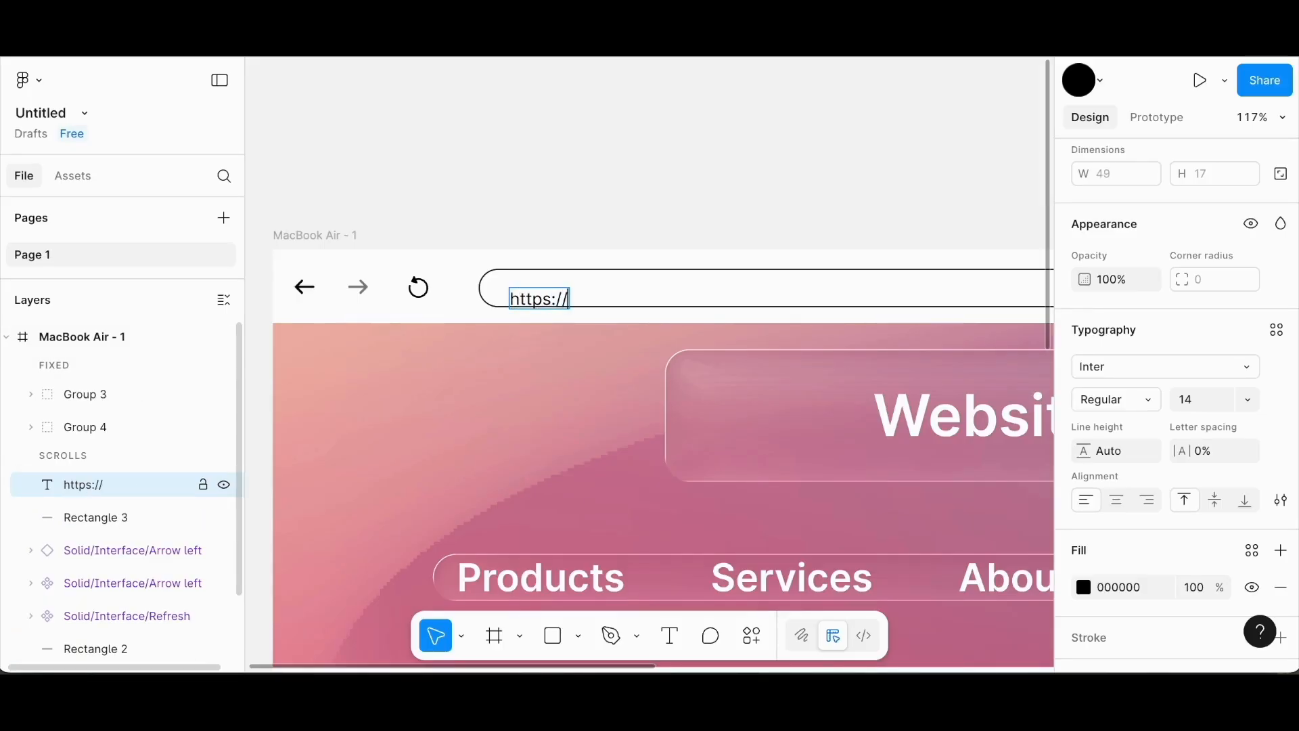
pyautogui.write('websiteco.com')
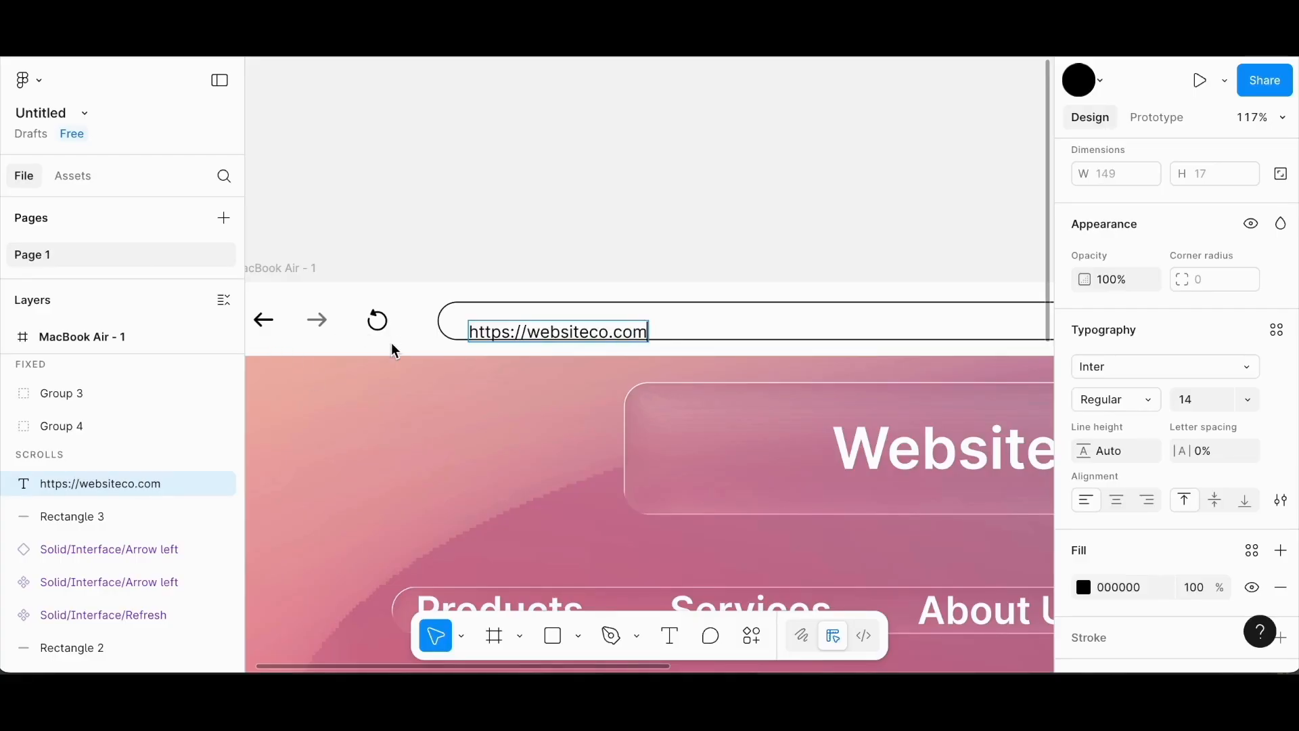
pyautogui.moveTo(575, 334); pyautogui.dragTo(571, 318)
# Group the white strip, refresh icon, both arrows, address bar rectangle and URL text as one browser bar.
pyautogui.click(479, 354)
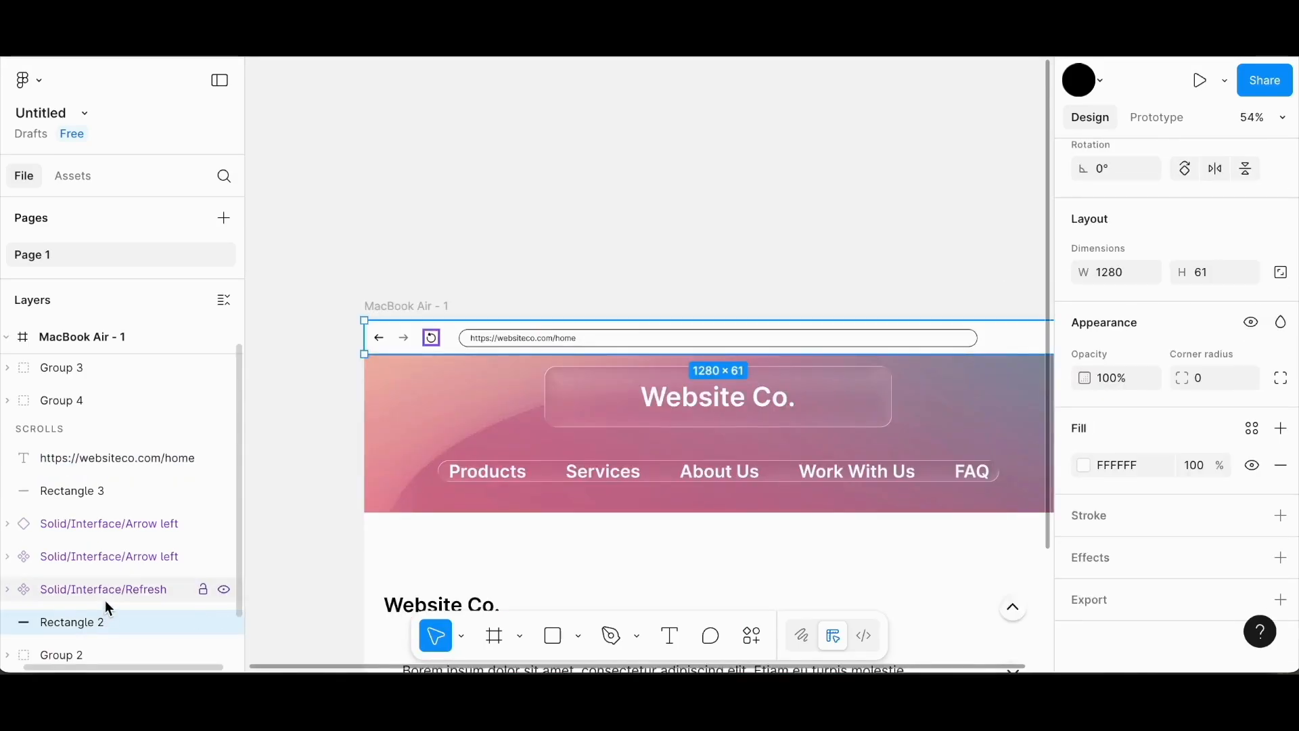
pyautogui.keyDown('shift'); pyautogui.click(104, 597); pyautogui.keyUp('shift')
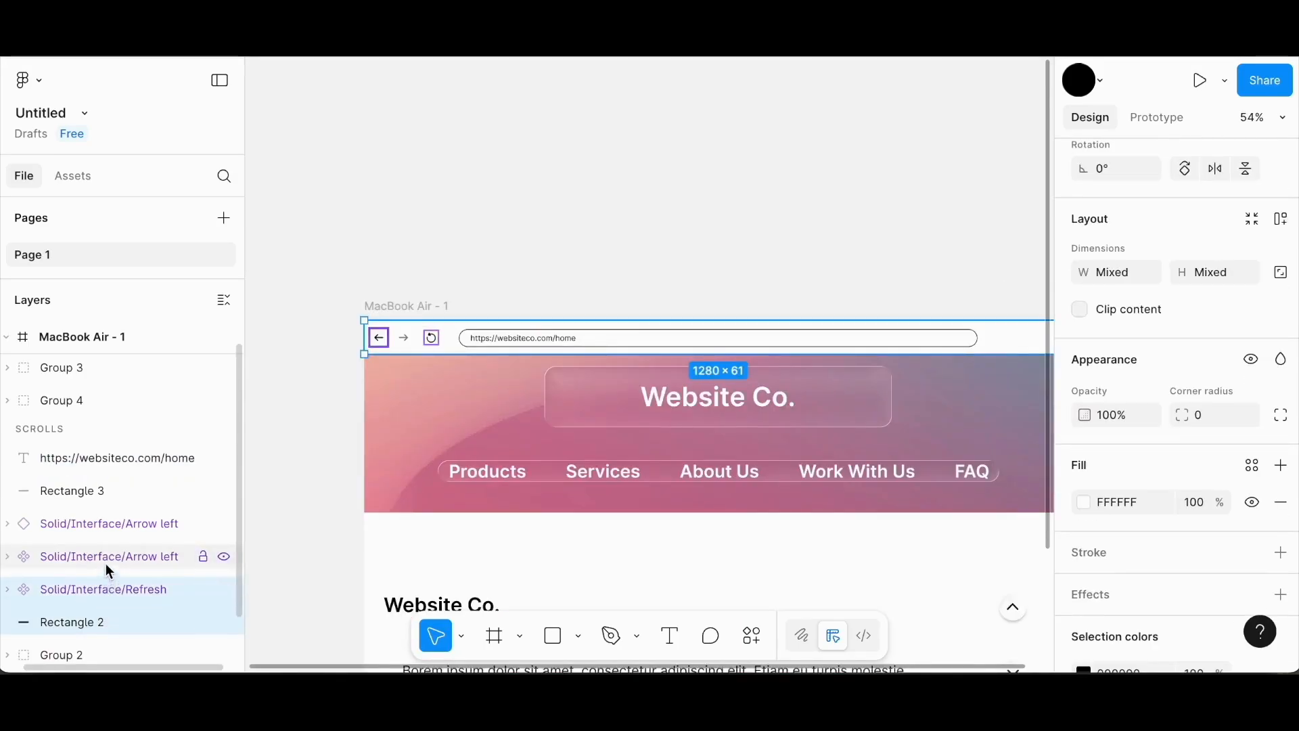
pyautogui.keyDown('shift'); pyautogui.click(106, 562); pyautogui.keyUp('shift')
pyautogui.keyDown('shift'); pyautogui.click(108, 528); pyautogui.keyUp('shift')
pyautogui.keyDown('shift'); pyautogui.click(113, 499); pyautogui.keyUp('shift')
pyautogui.keyDown('shift'); pyautogui.click(118, 466); pyautogui.keyUp('shift')
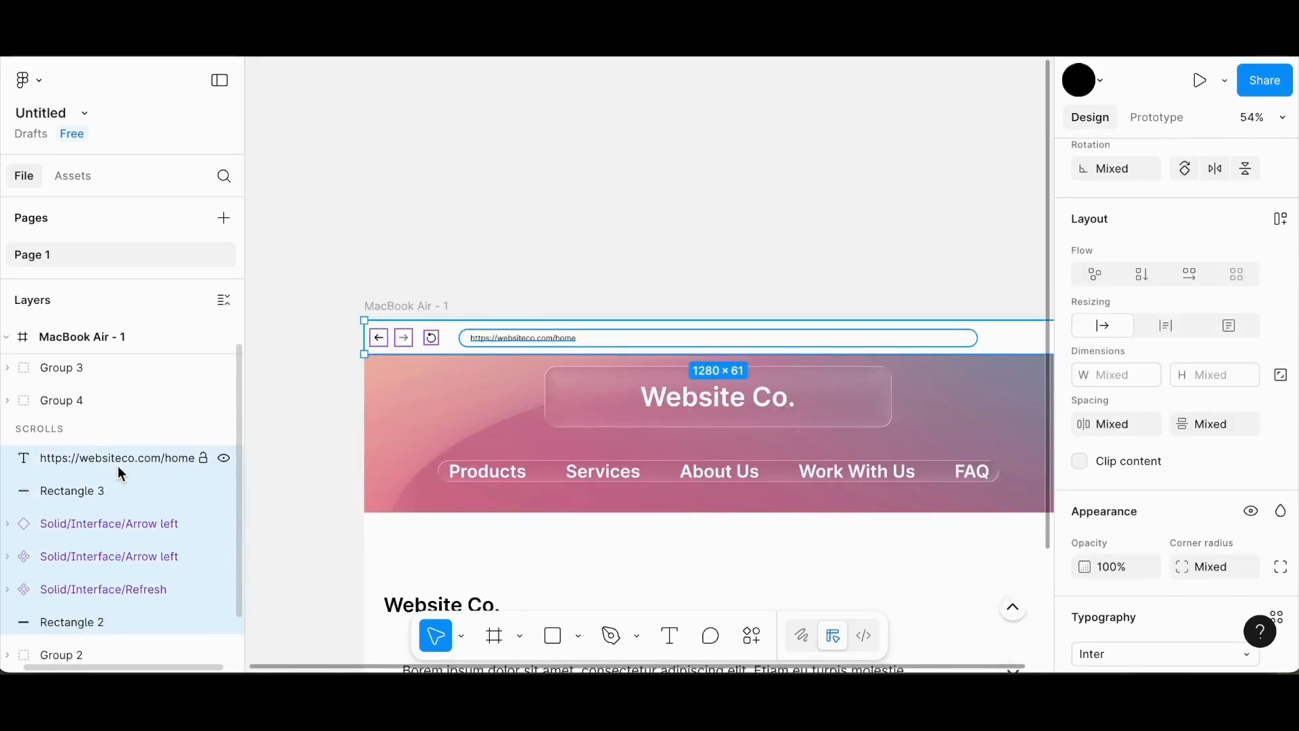
pyautogui.hotkey('ctrl', 'g')
# Set the browser bar group's scroll behavior position to Fixed.
pyautogui.click(1157, 118)
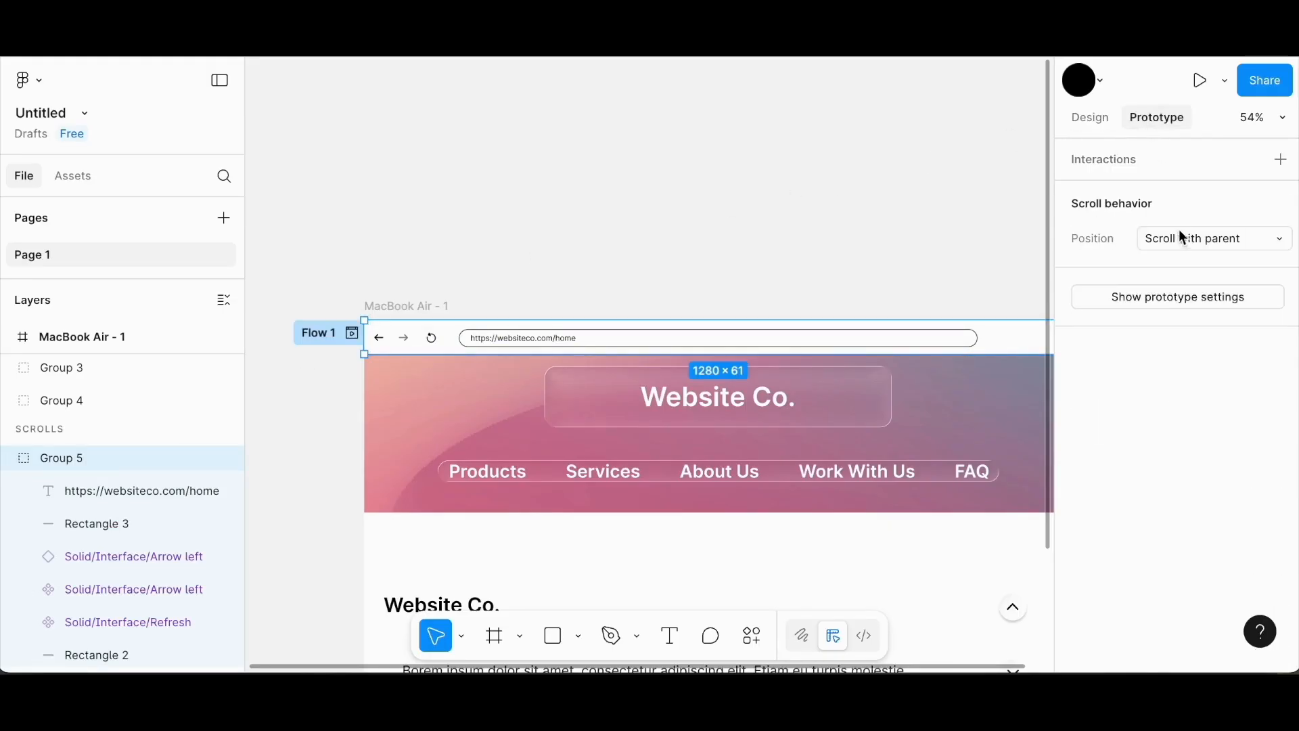
pyautogui.click(1180, 235)
pyautogui.click(1186, 264)
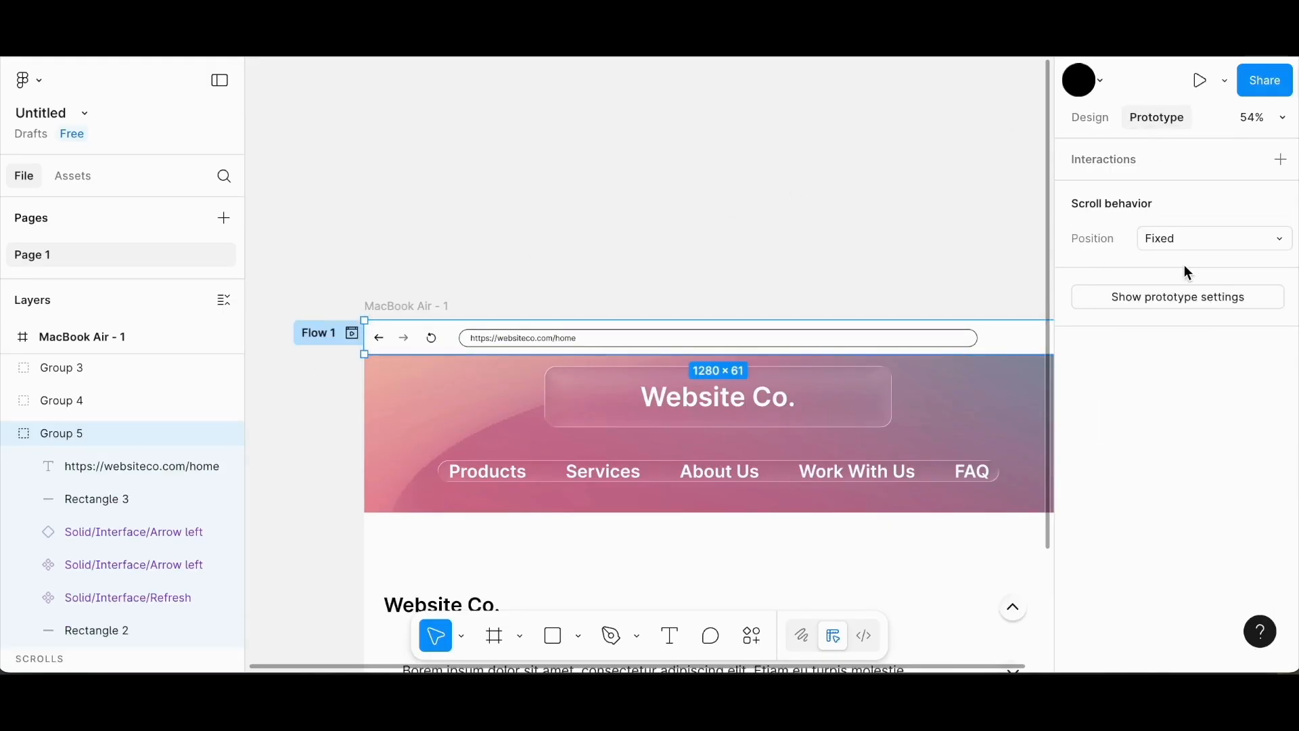
# Preview the flow inline and in the full presentation view, scrolling the page to check the fixed header and browser bar.
pyautogui.click(352, 334)
pyautogui.scroll(-5, 510, 298)
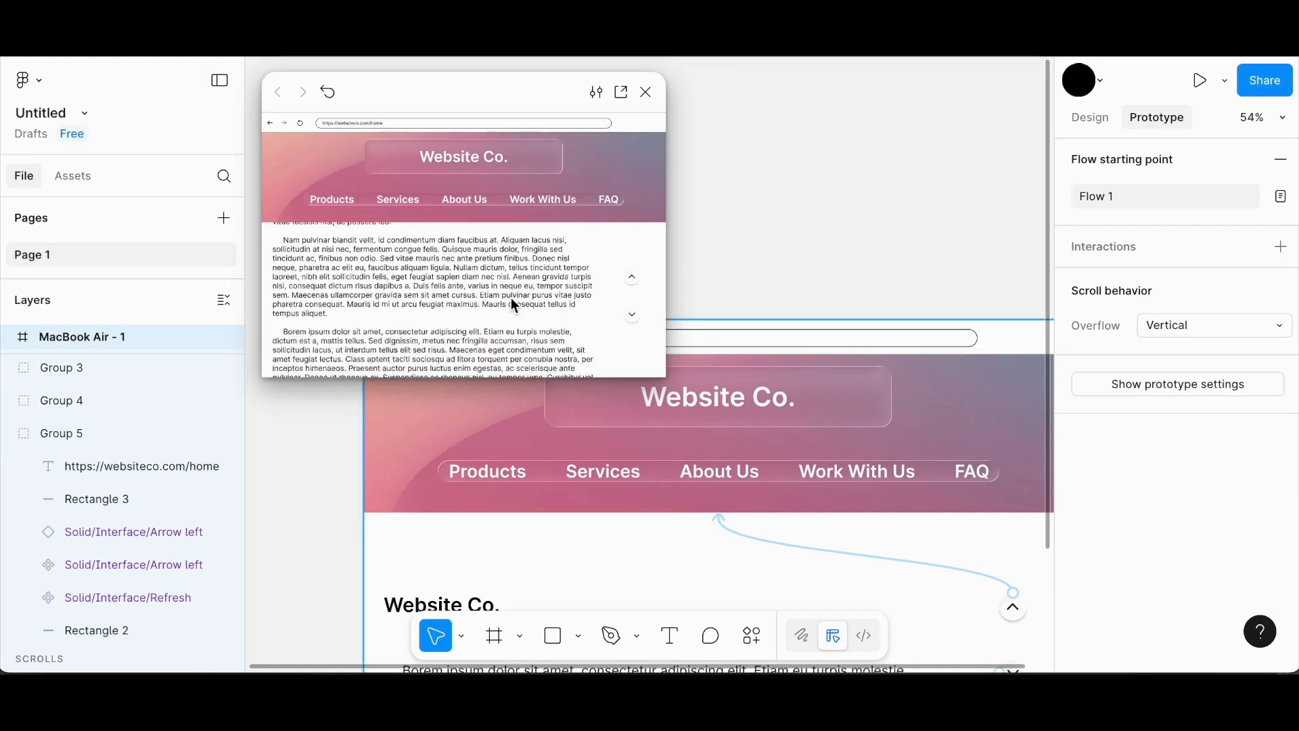
pyautogui.scroll(5, 510, 298)
pyautogui.click(621, 92)
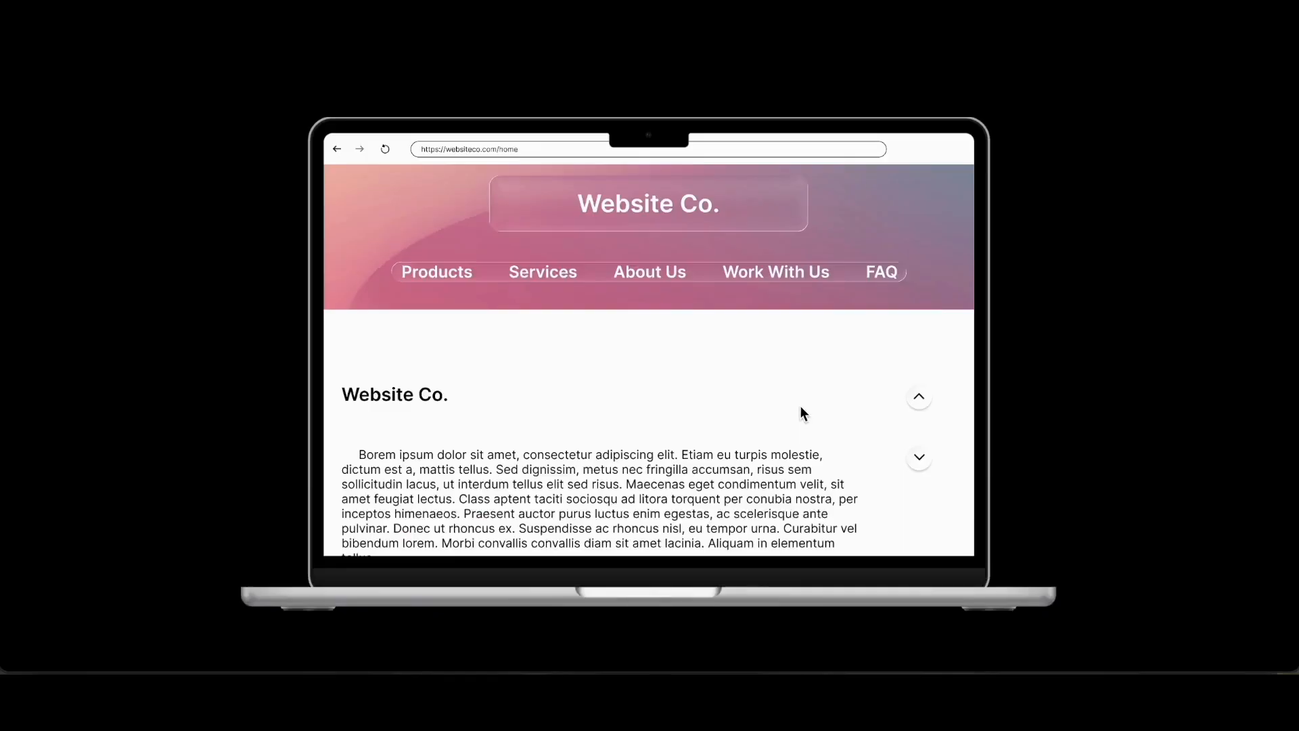
pyautogui.scroll(-8, 801, 484)
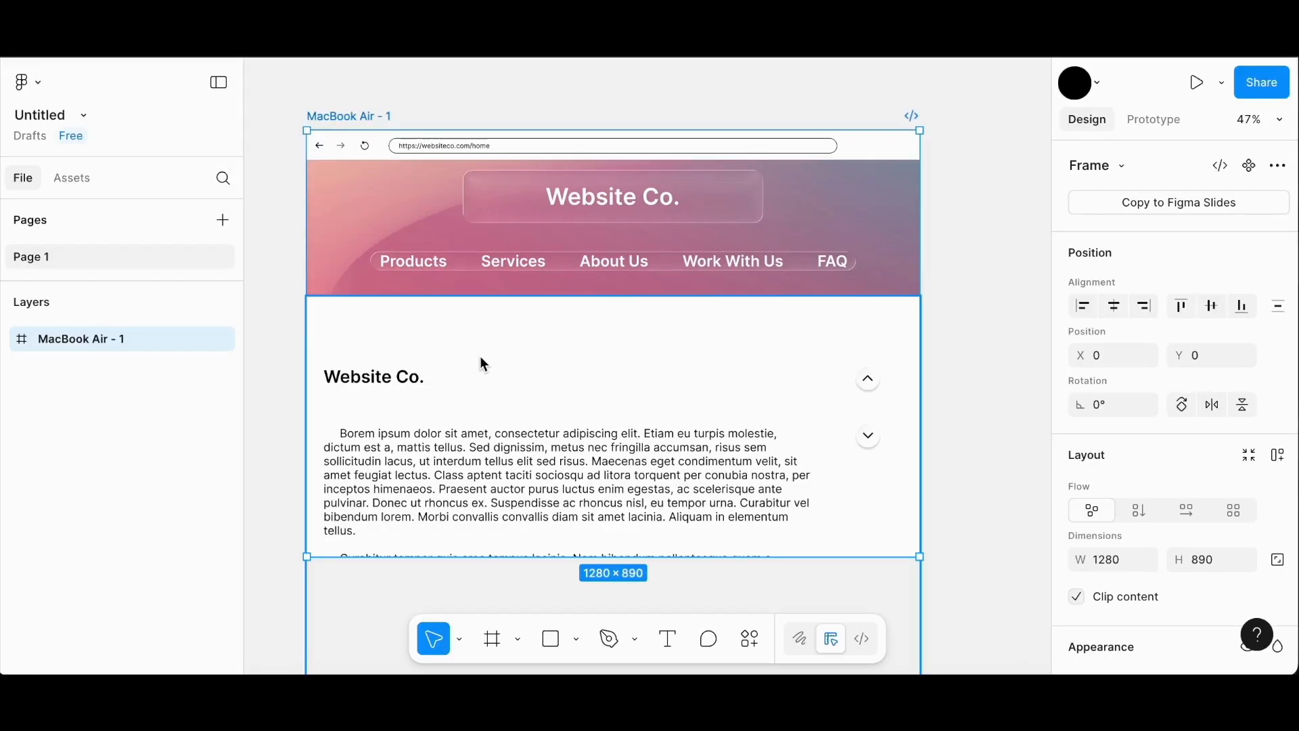
# Move the body text group out of the frame to its right and widen its last paragraph to match the paragraphs above.
pyautogui.click(481, 358)
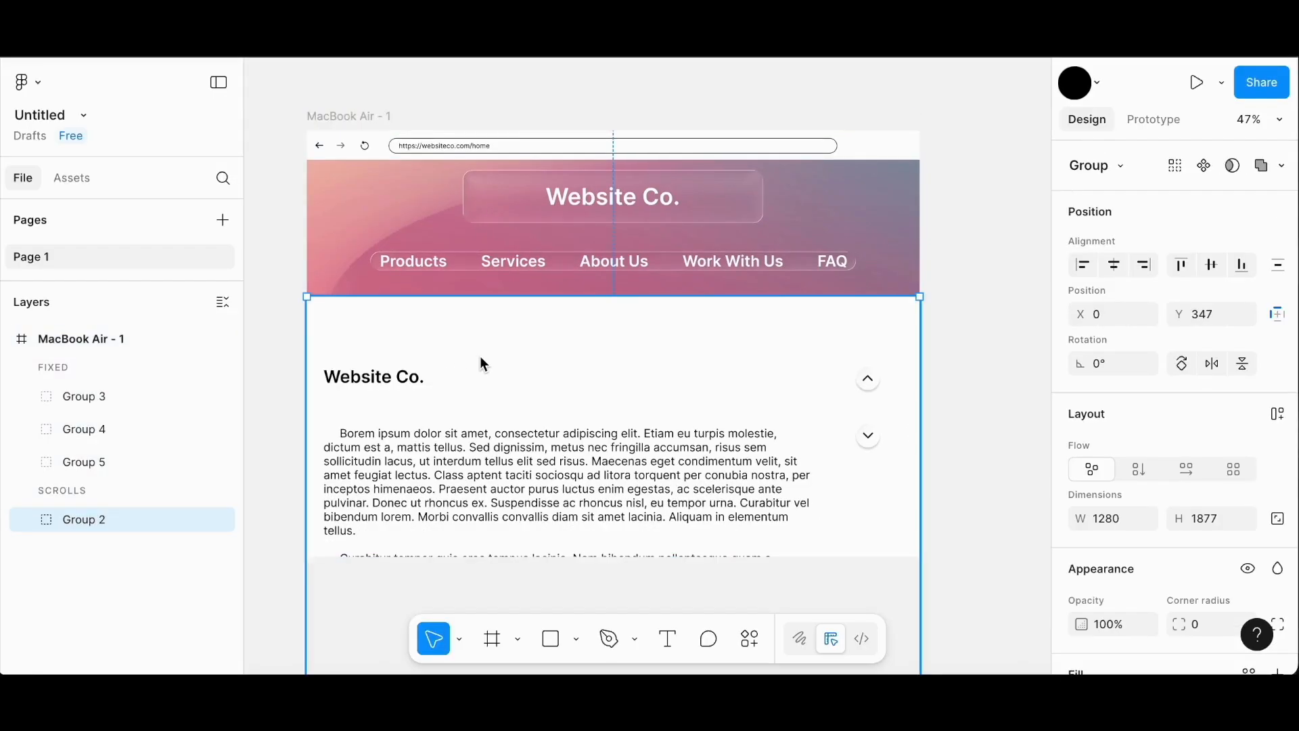
pyautogui.moveTo(480, 356); pyautogui.dragTo(814, 346)
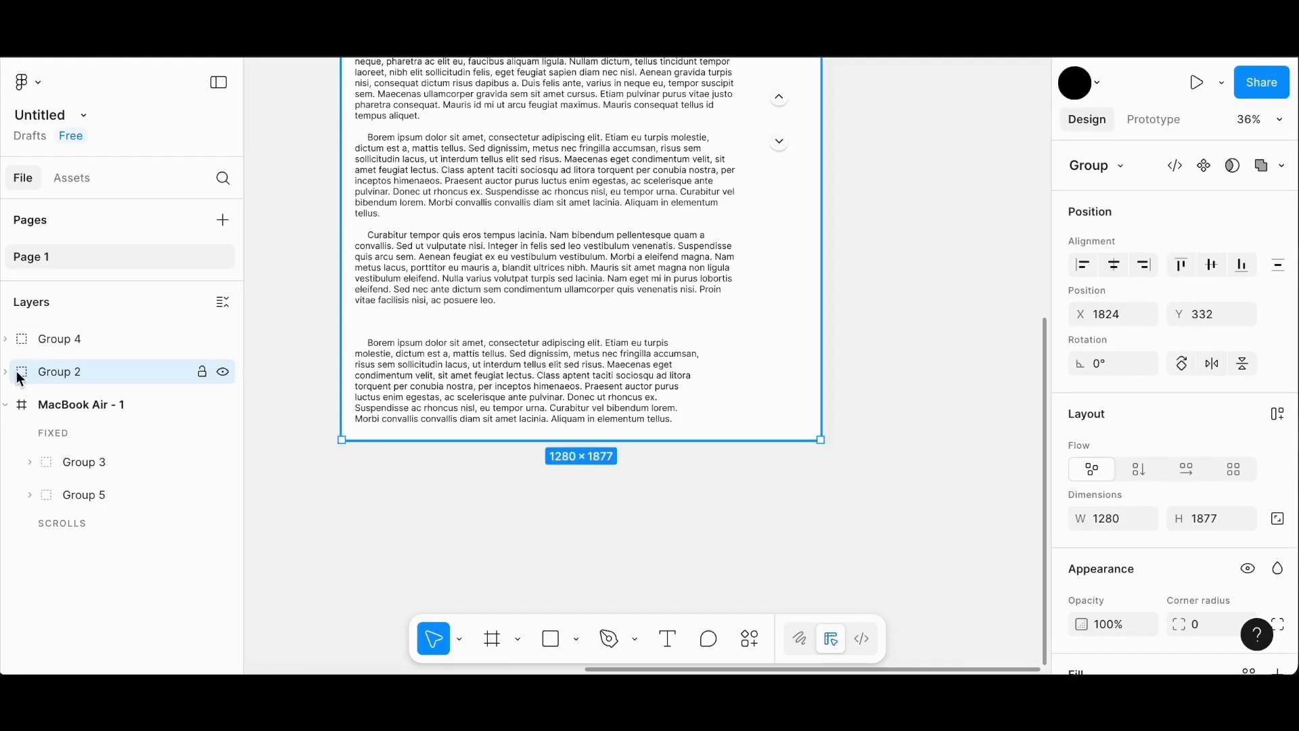
pyautogui.click(10, 373)
pyautogui.click(71, 406)
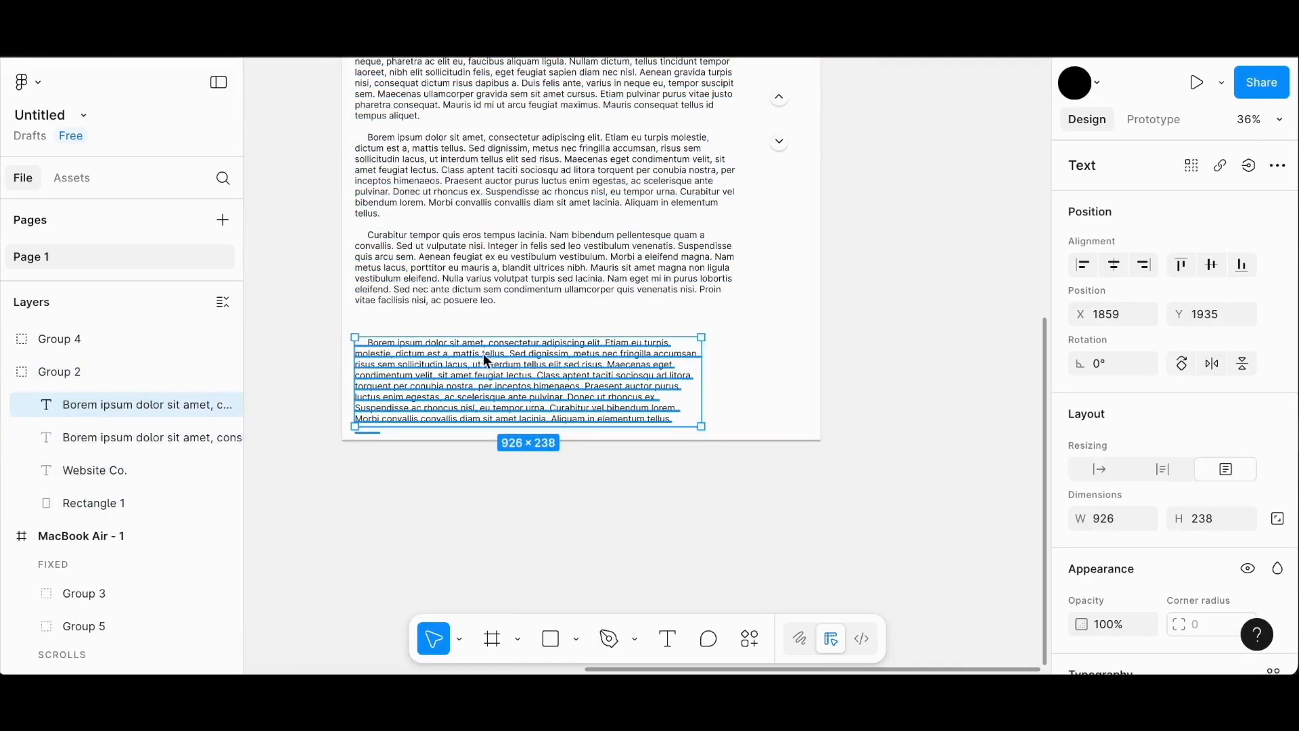
pyautogui.moveTo(703, 383); pyautogui.dragTo(735, 381)
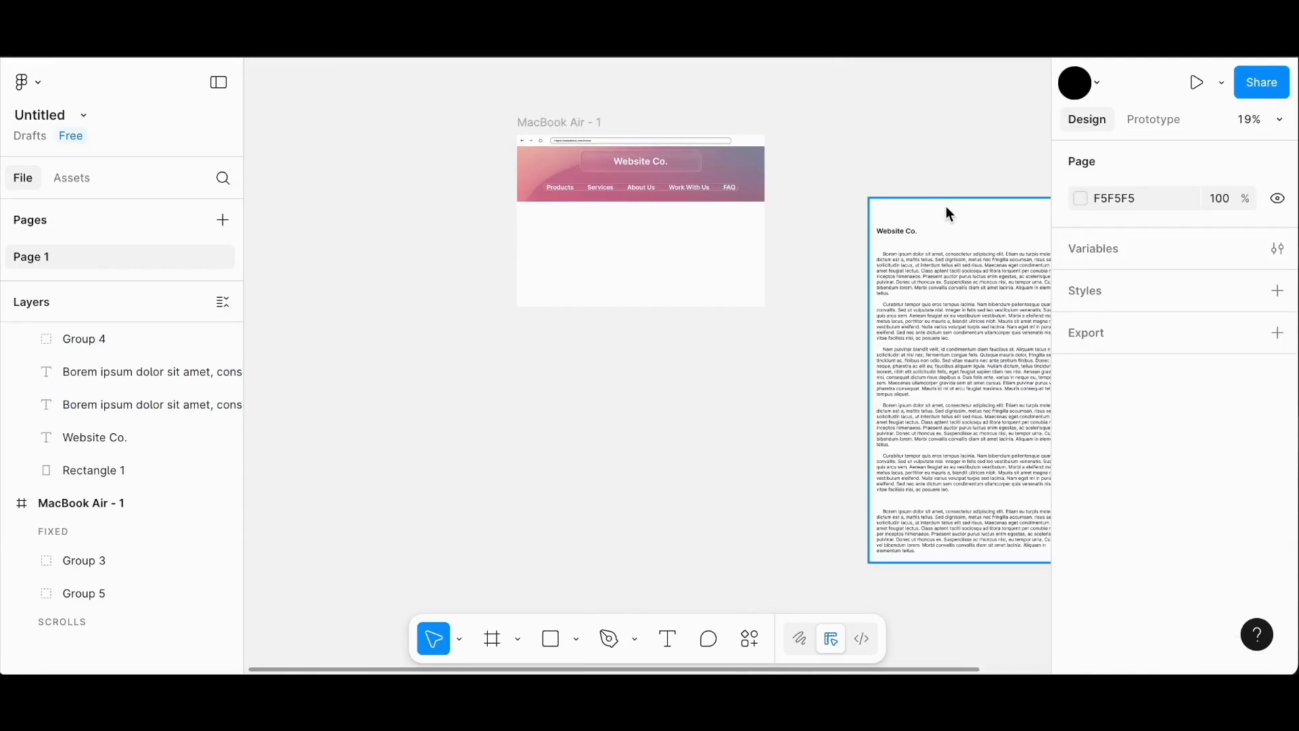
# Move the body text group back into the frame below the gradient header, at X 0 and about Y 375.
pyautogui.moveTo(946, 205); pyautogui.dragTo(621, 238)
pyautogui.click(951, 282)
pyautogui.click(697, 342)
pyautogui.scroll(5, 696, 338)
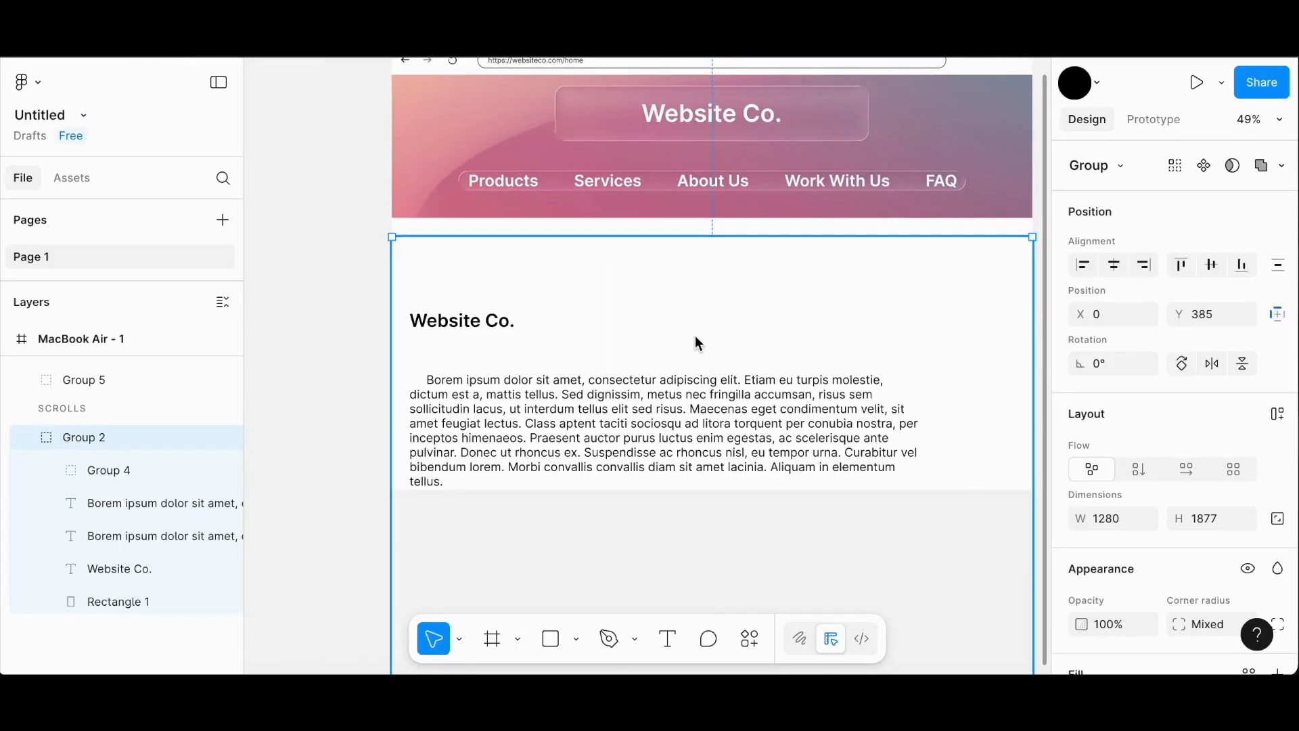
pyautogui.scroll(3, 695, 329)
# Shorten the body's white background rectangle to 1782 high starting at Y 470, and move the gradient header down to about Y 184.
pyautogui.click(721, 325)
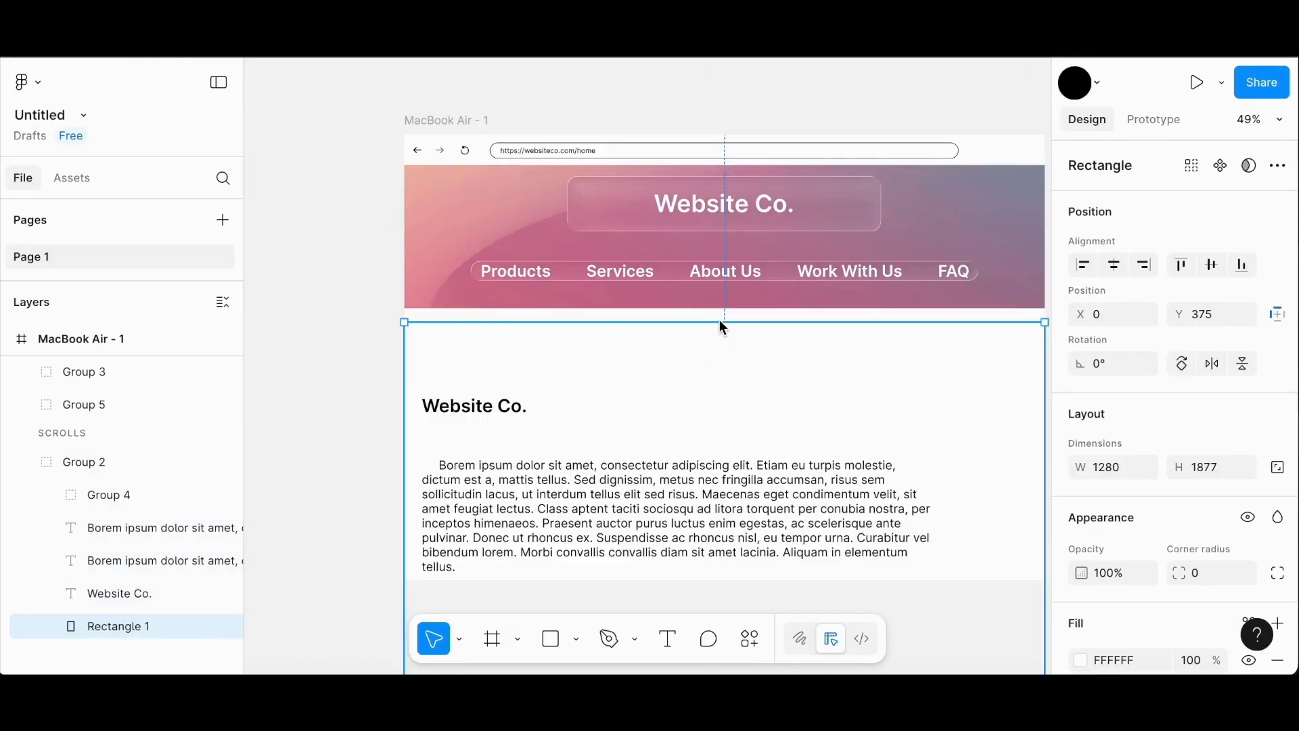
pyautogui.moveTo(710, 363); pyautogui.dragTo(707, 371)
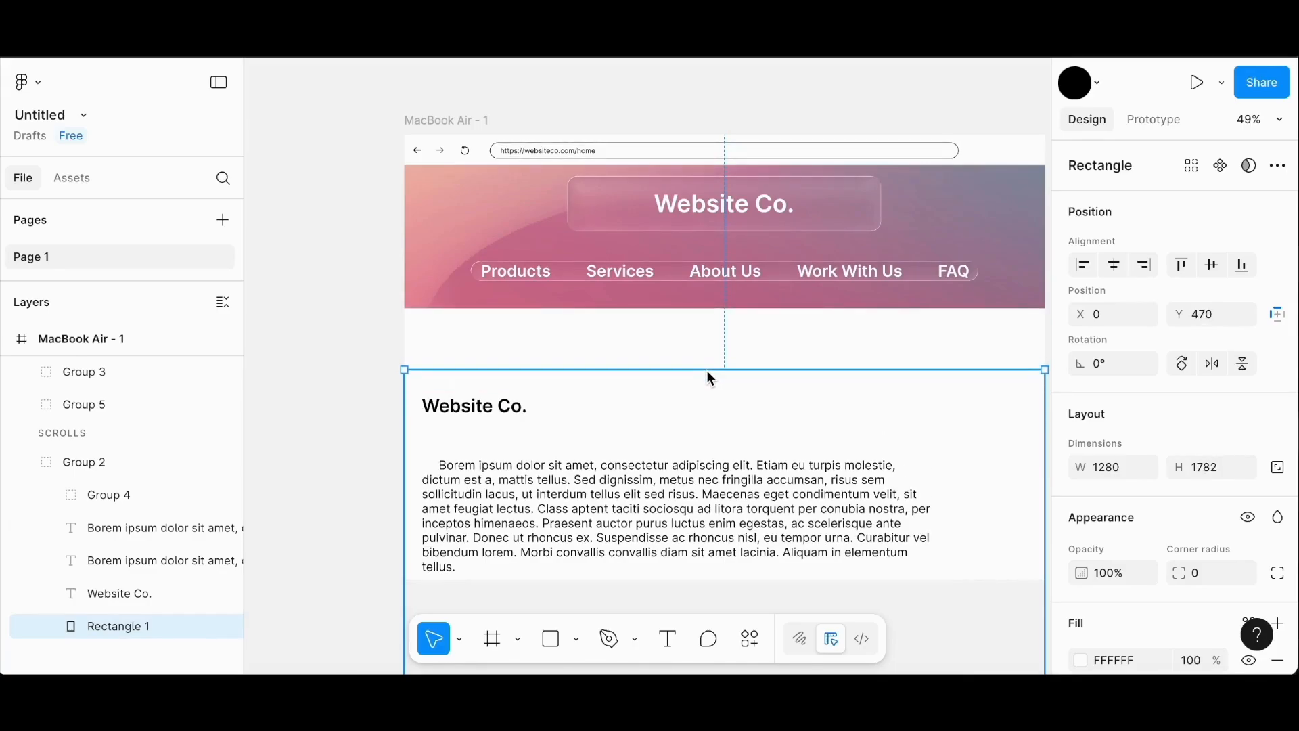
pyautogui.click(510, 196)
pyautogui.moveTo(510, 196); pyautogui.dragTo(502, 261)
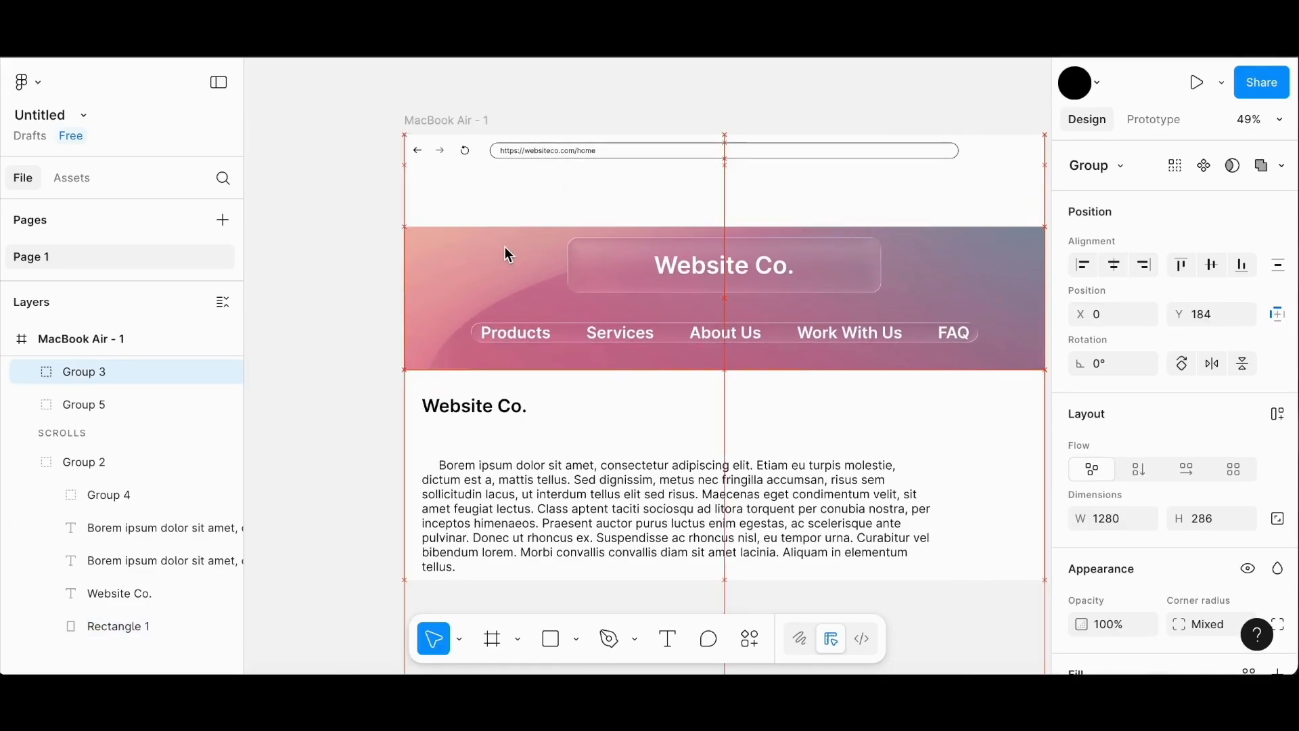
# Move the browser bar group down slightly to leave a narrow gap at the frame's upper edge.
pyautogui.scroll(2, 522, 157)
pyautogui.hscroll(2, 522, 157)
pyautogui.moveTo(541, 201); pyautogui.dragTo(542, 221)
pyautogui.moveTo(542, 221); pyautogui.dragTo(542, 214)
pyautogui.hotkey('ctrl', 'z')
pyautogui.moveTo(937, 242); pyautogui.dragTo(939, 238)
pyautogui.press('Escape')
# Draw a rectangle of 1280 × 37 across the frame's upper edge, above the browser bar.
pyautogui.press('r')
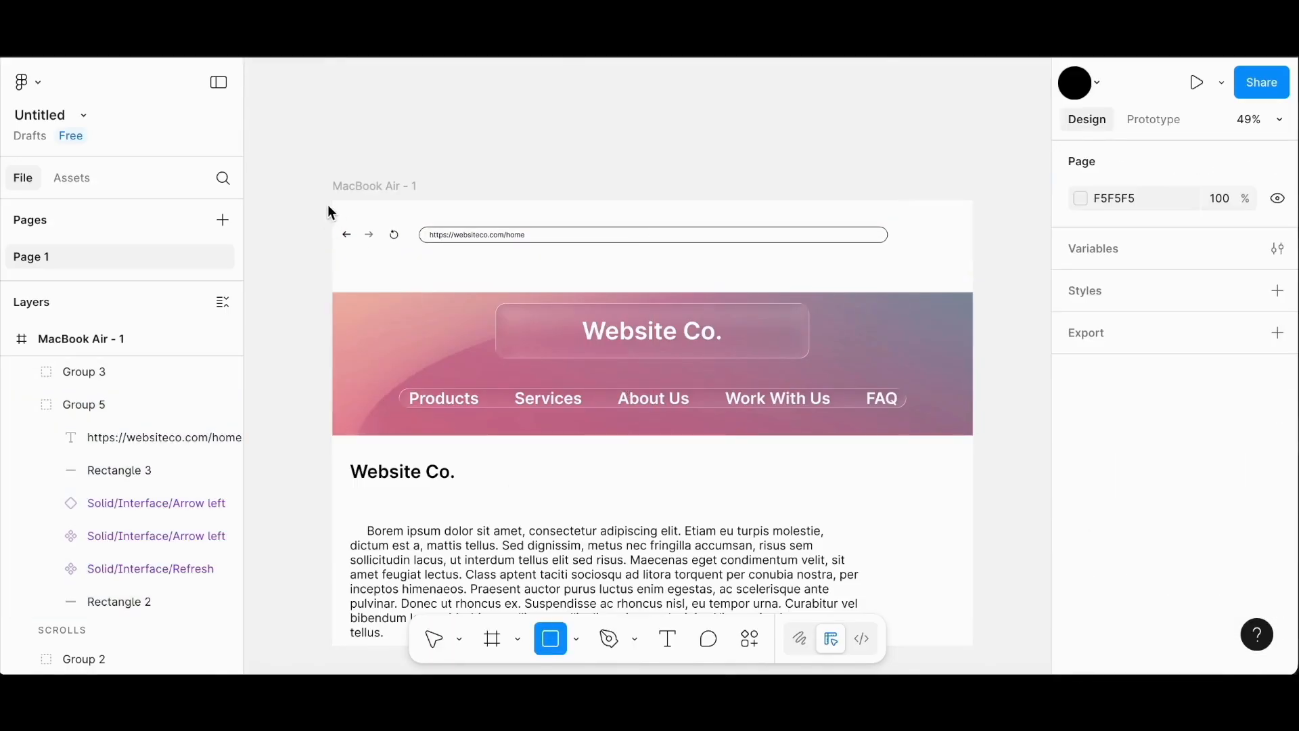
pyautogui.moveTo(333, 202); pyautogui.dragTo(973, 214)
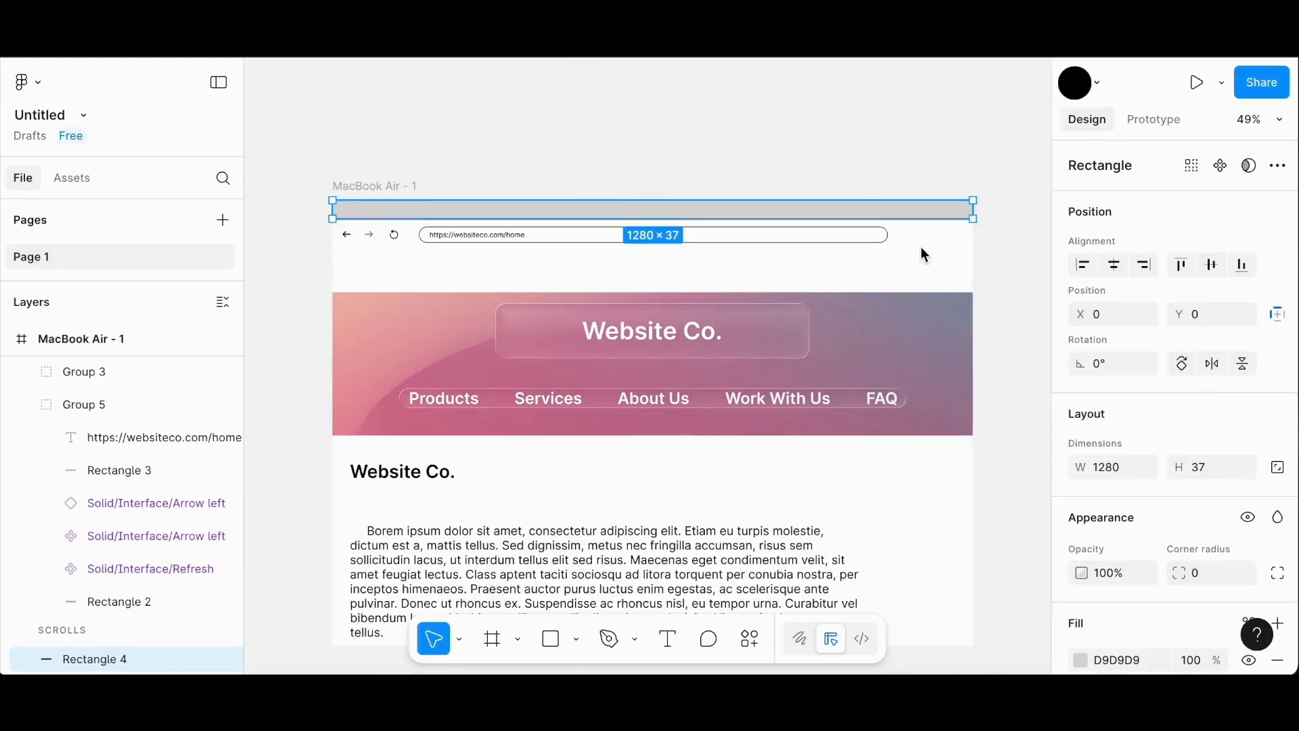
pyautogui.press('Escape')
pyautogui.click(1196, 82)
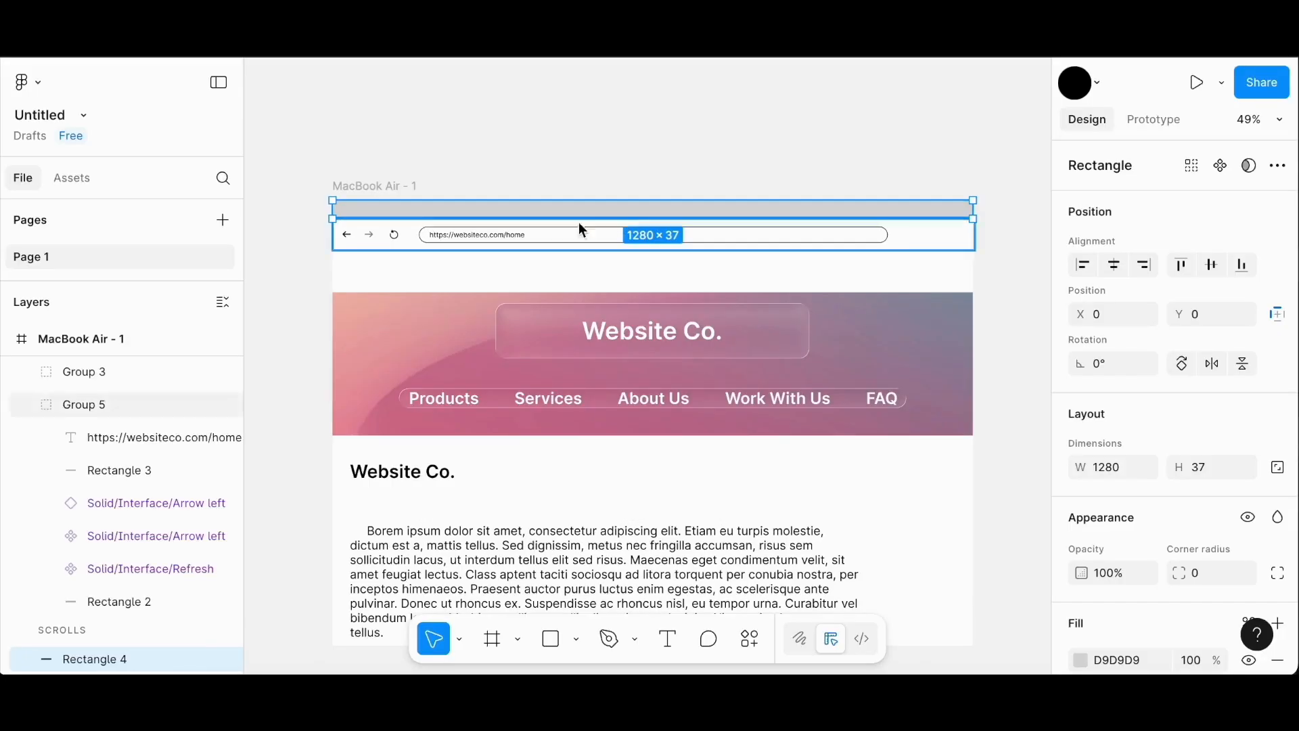
# Give the browser bar's white background rectangle a 939393 inside stroke of weight 1 and resize it to 1282 × 60.
pyautogui.scroll(5, 406, 250)
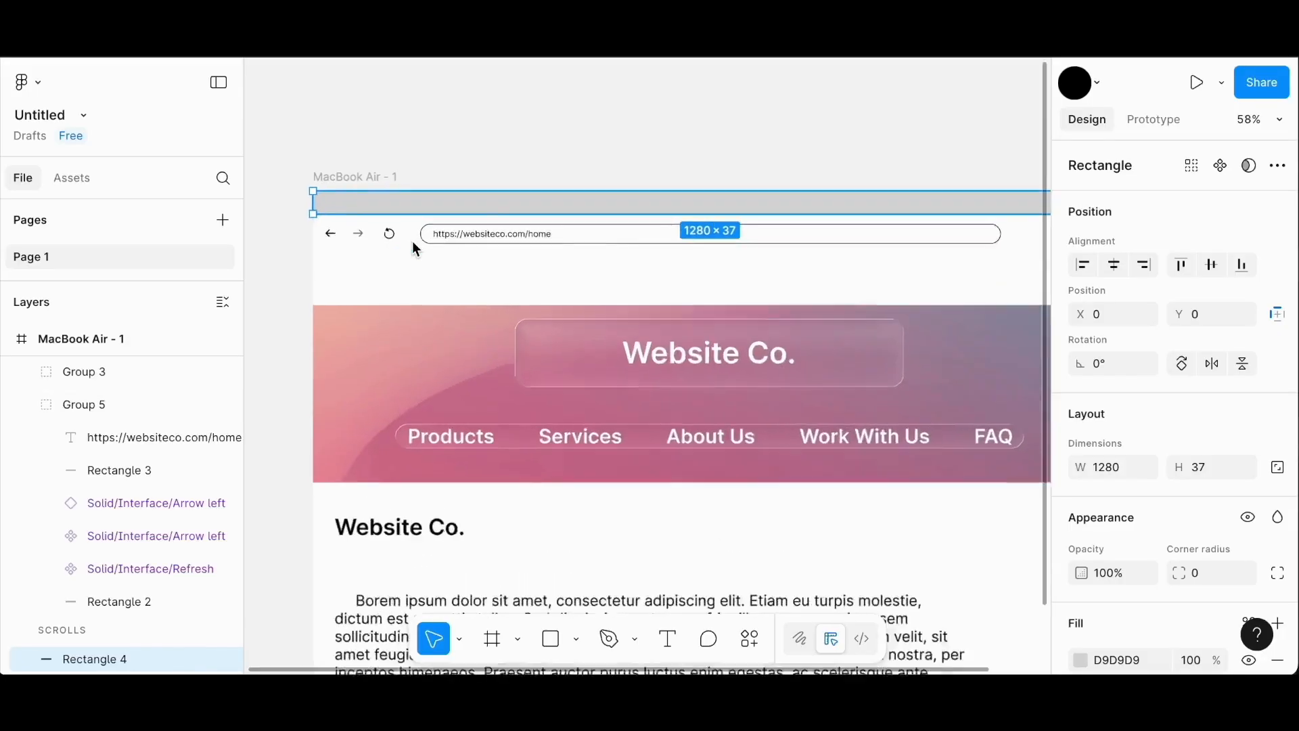
pyautogui.click(407, 250)
pyautogui.scroll(-6, 1114, 489)
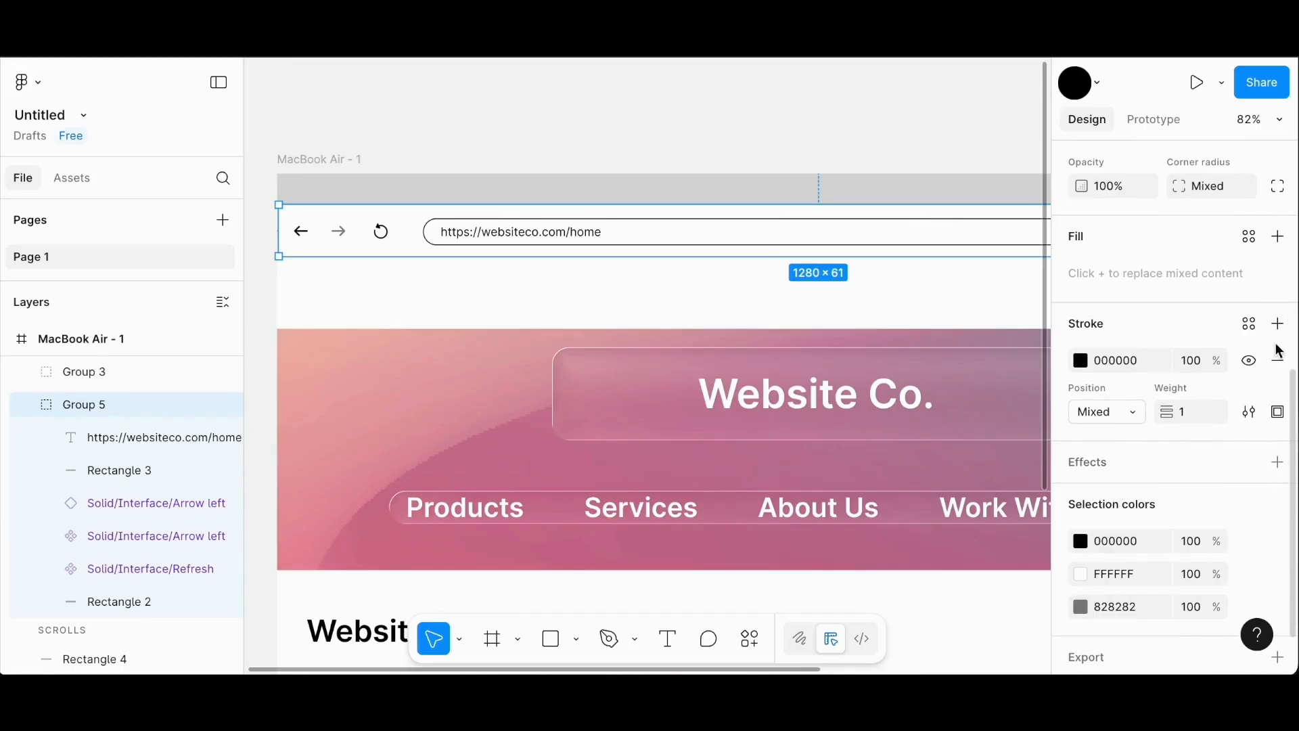
pyautogui.click(101, 603)
pyautogui.click(1270, 517)
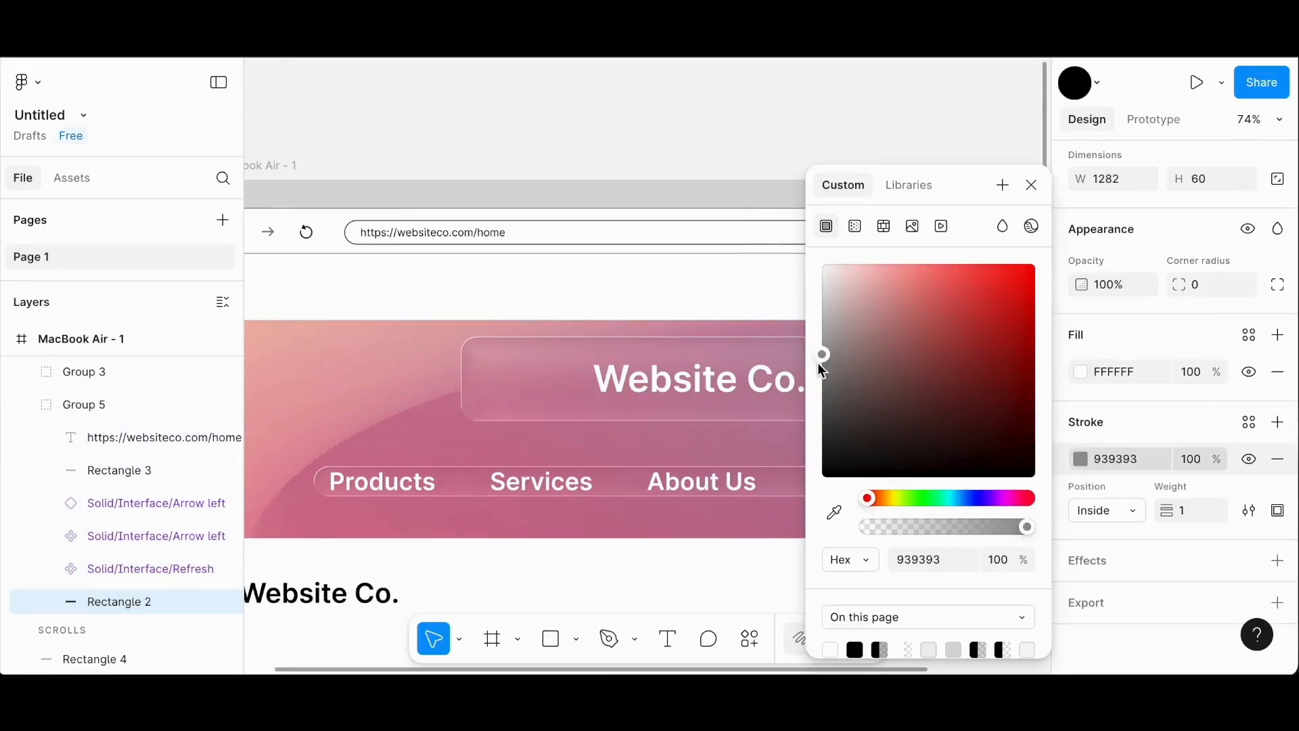
pyautogui.click(1033, 185)
# Reduce the height of the grey rectangle at the frame's upper edge to 29.
pyautogui.click(716, 217)
pyautogui.moveTo(716, 217); pyautogui.dragTo(716, 213)
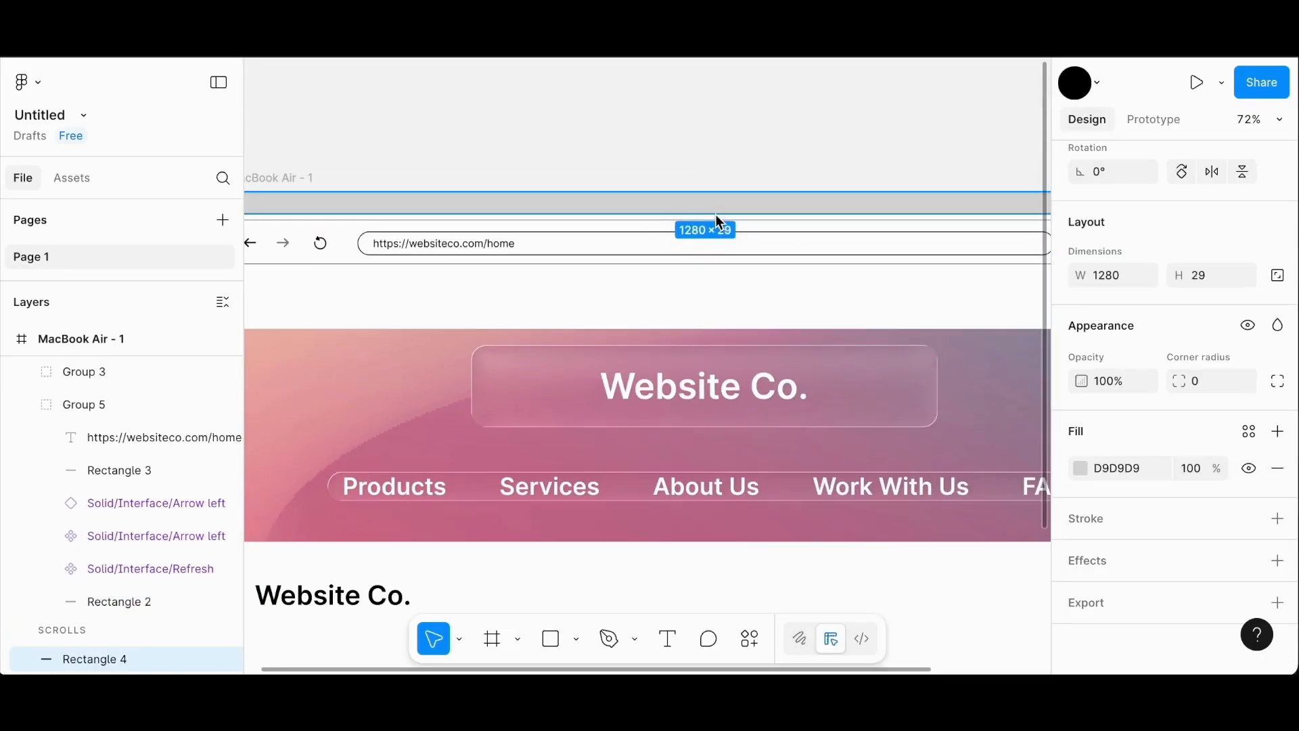
pyautogui.click(863, 149)
pyautogui.hotkey('shift', '1')
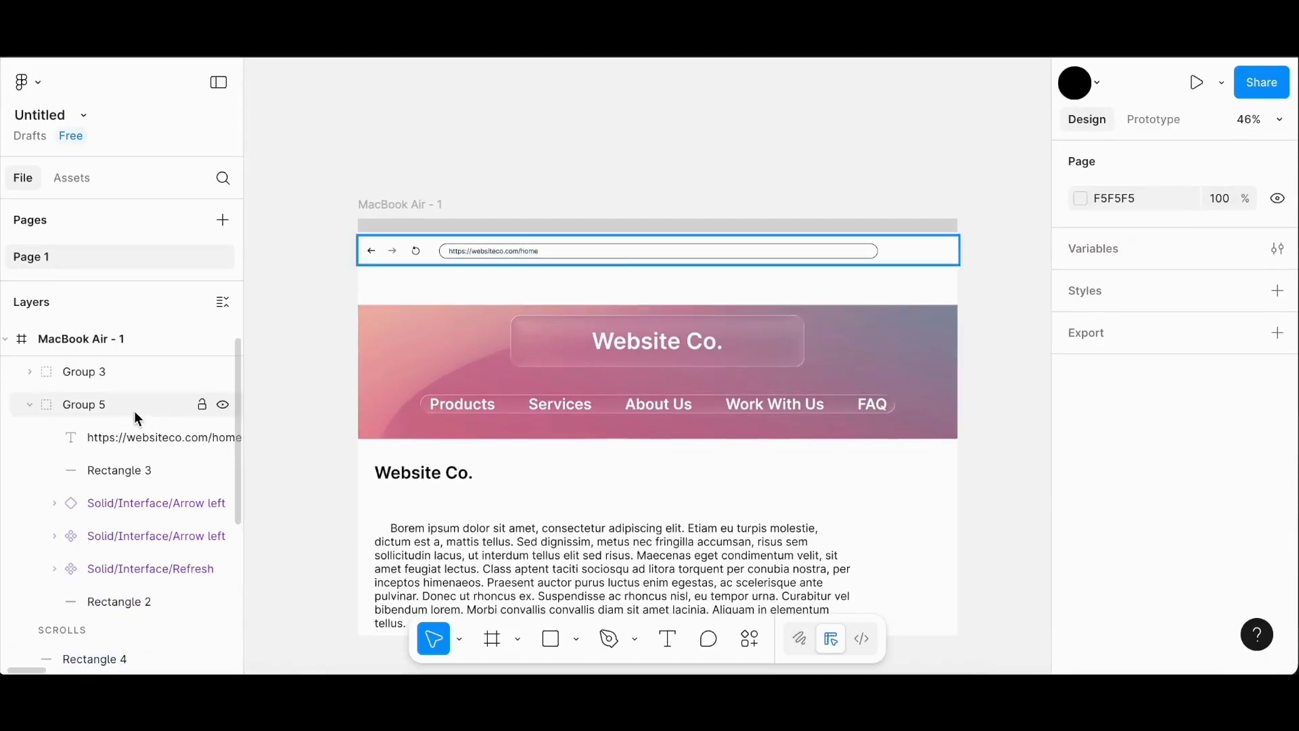
# Move the browser bar up to Y 29 against the grey rectangle, and the gradient header up directly beneath the bar.
pyautogui.click(134, 408)
pyautogui.moveTo(420, 244); pyautogui.dragTo(428, 235)
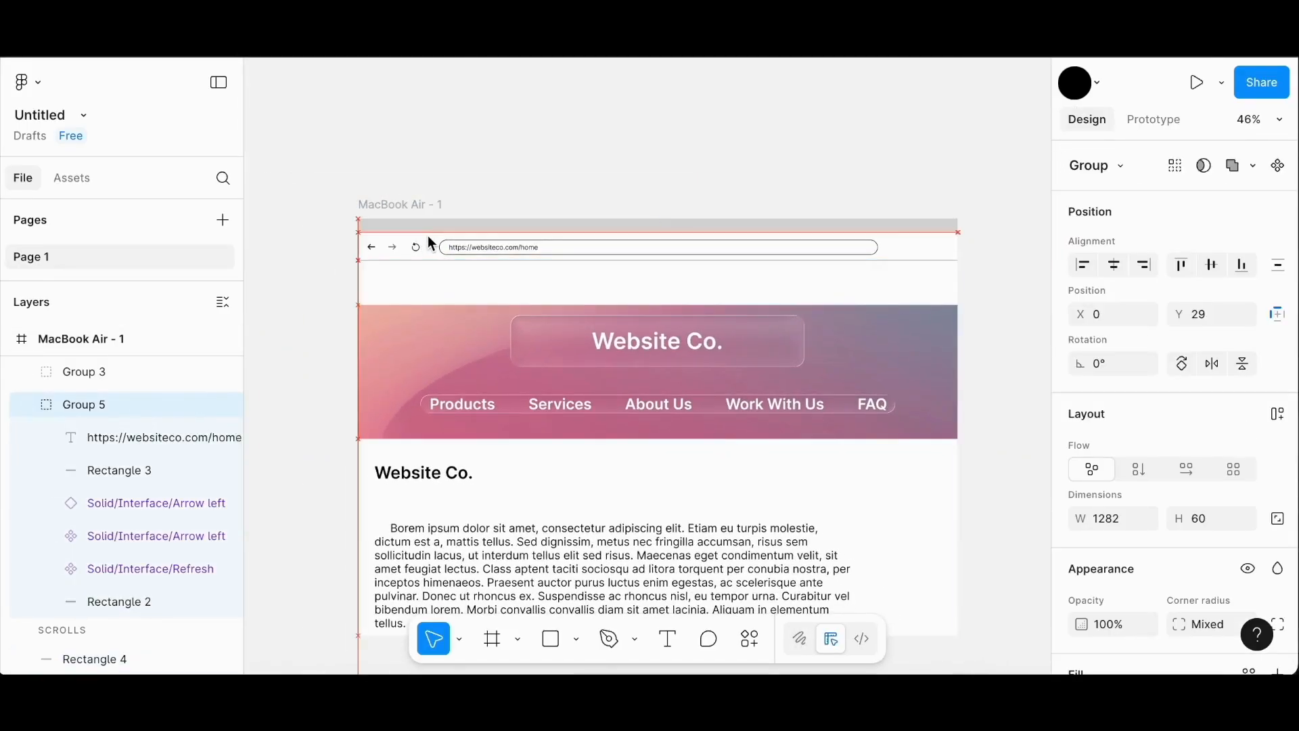
pyautogui.click(441, 348)
pyautogui.moveTo(440, 347); pyautogui.dragTo(438, 304)
pyautogui.click(477, 414)
pyautogui.scroll(-3, 487, 392)
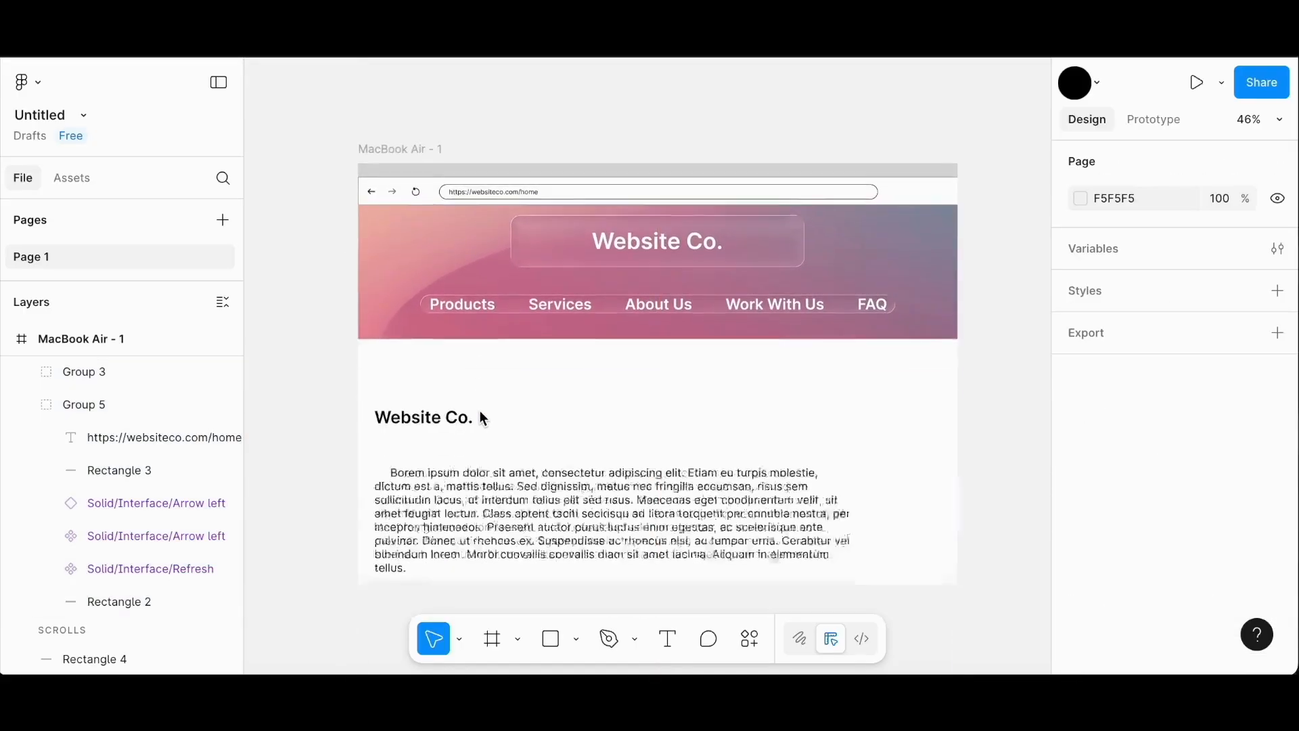
# Extend the body's white background rectangle up to the header, at Y 375 with a height of 1877.
pyautogui.click(501, 353)
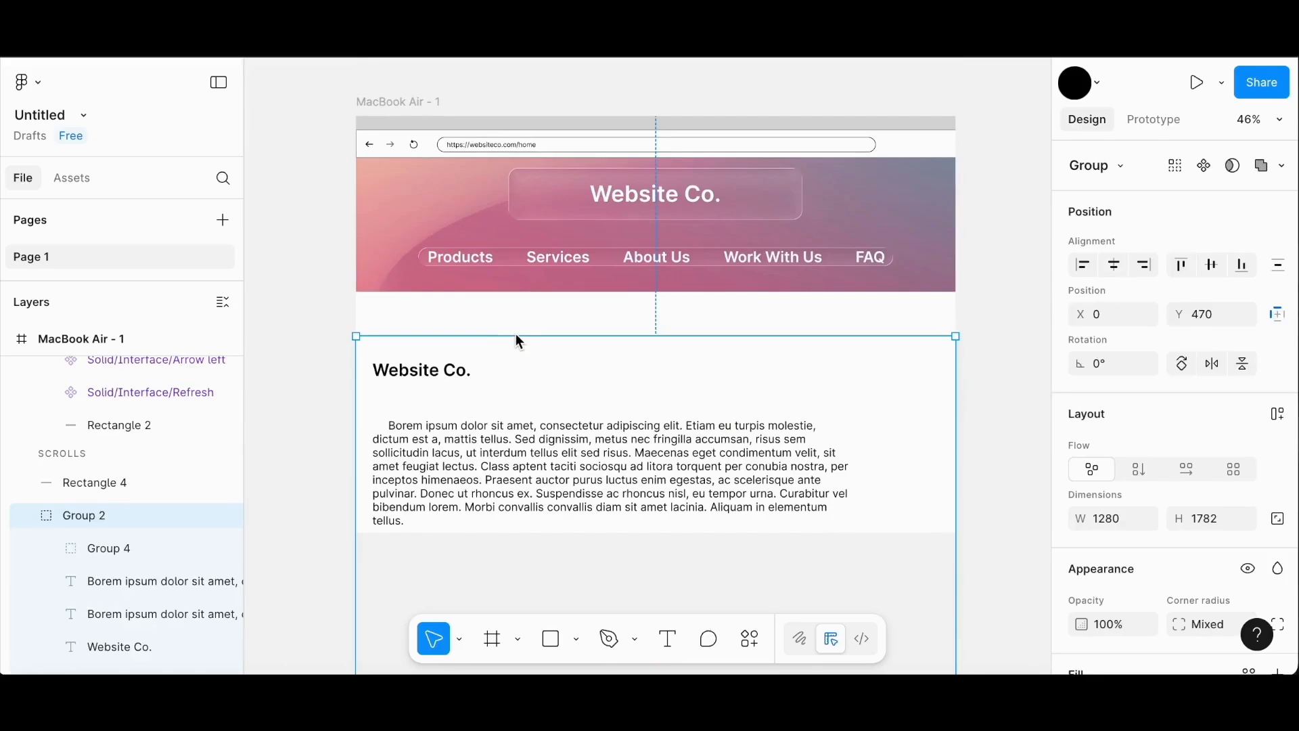
pyautogui.scroll(-2, 67, 502)
pyautogui.click(103, 601)
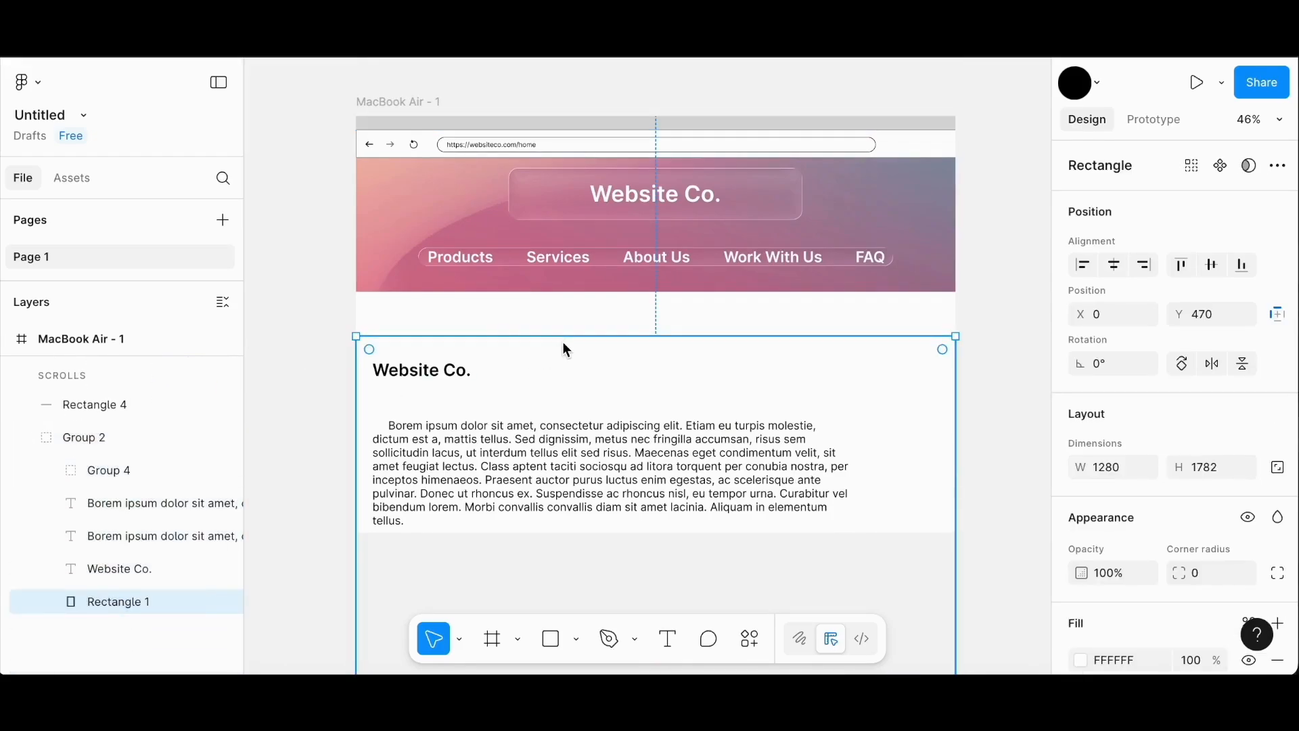
pyautogui.moveTo(566, 332); pyautogui.dragTo(565, 290)
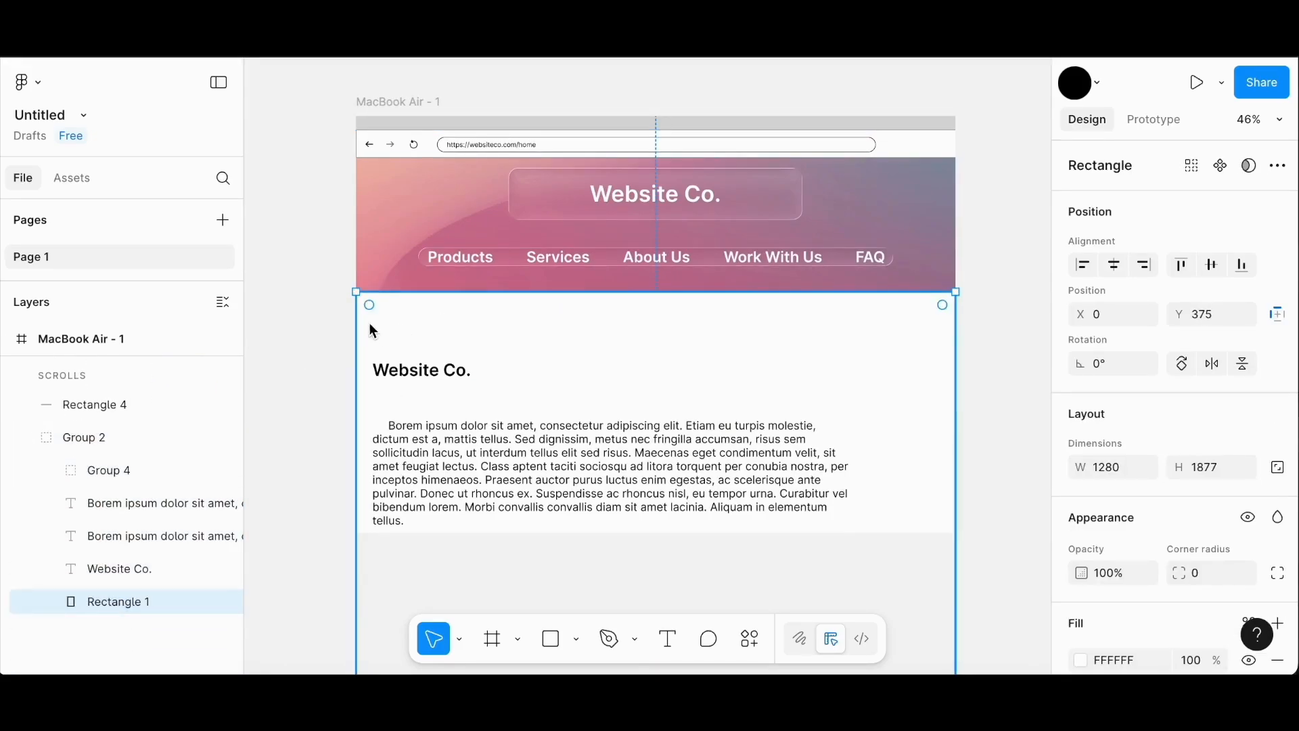
pyautogui.press('Escape')
# Change the fill of the grey rectangle above the browser bar to 717171.
pyautogui.click(542, 120)
pyautogui.hotkey('shift', '0')
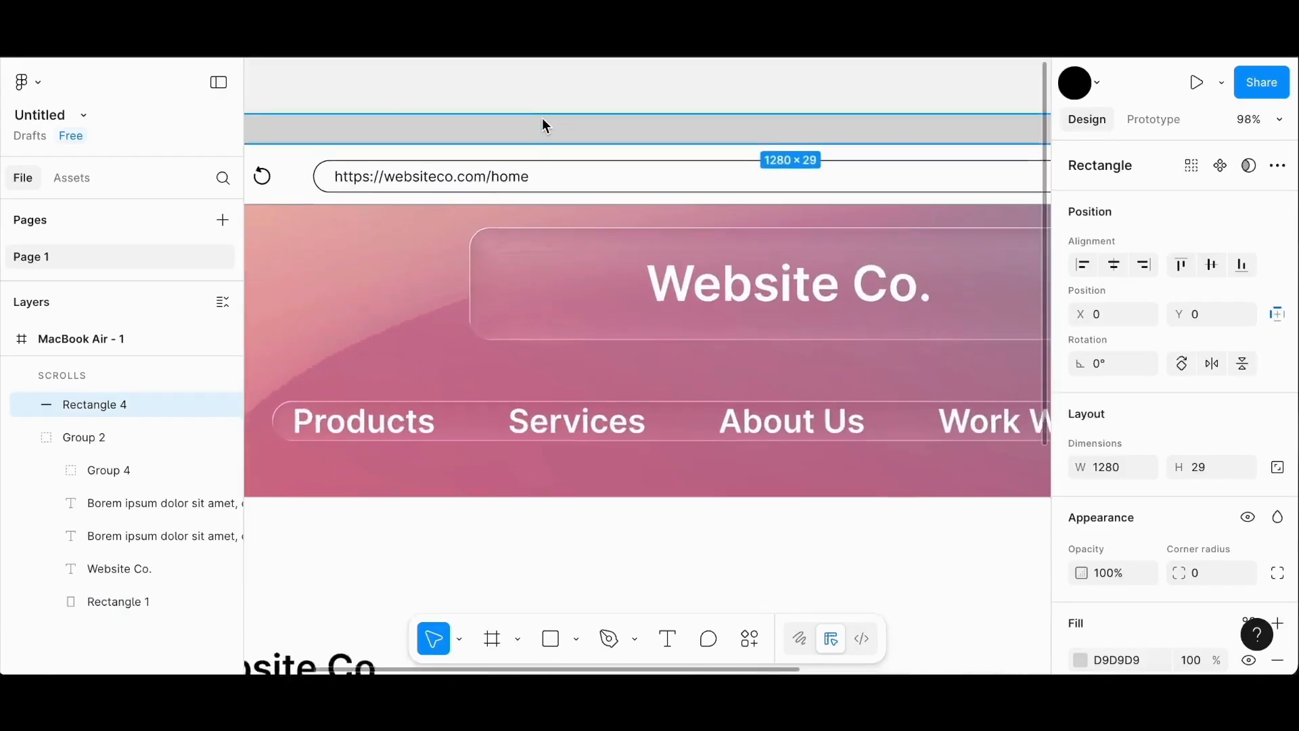
pyautogui.scroll(-3, 613, 264)
pyautogui.click(609, 297)
pyautogui.click(601, 206)
pyautogui.scroll(-3, 1140, 573)
pyautogui.click(1080, 467)
pyautogui.moveTo(823, 296); pyautogui.dragTo(802, 385)
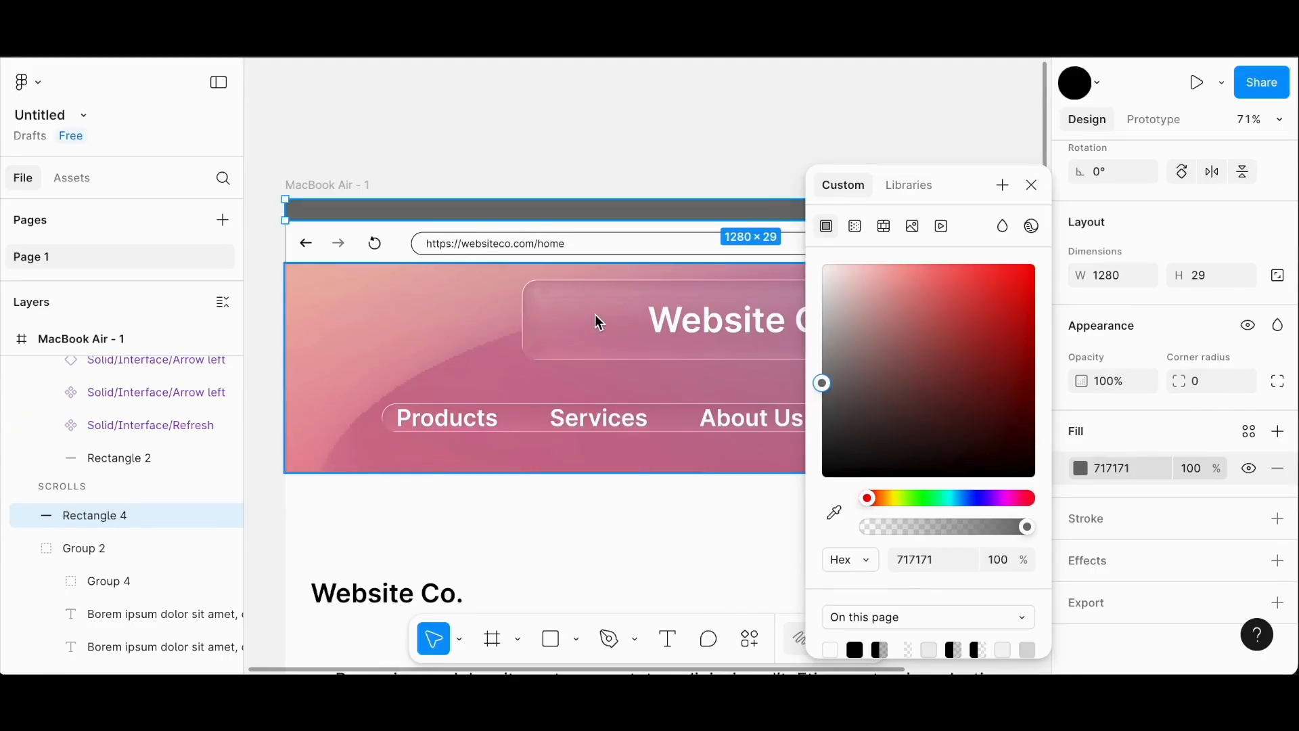
# Set the scroll position of the grey rectangle above the browser bar to Fixed (stay in place).
pyautogui.click(1032, 184)
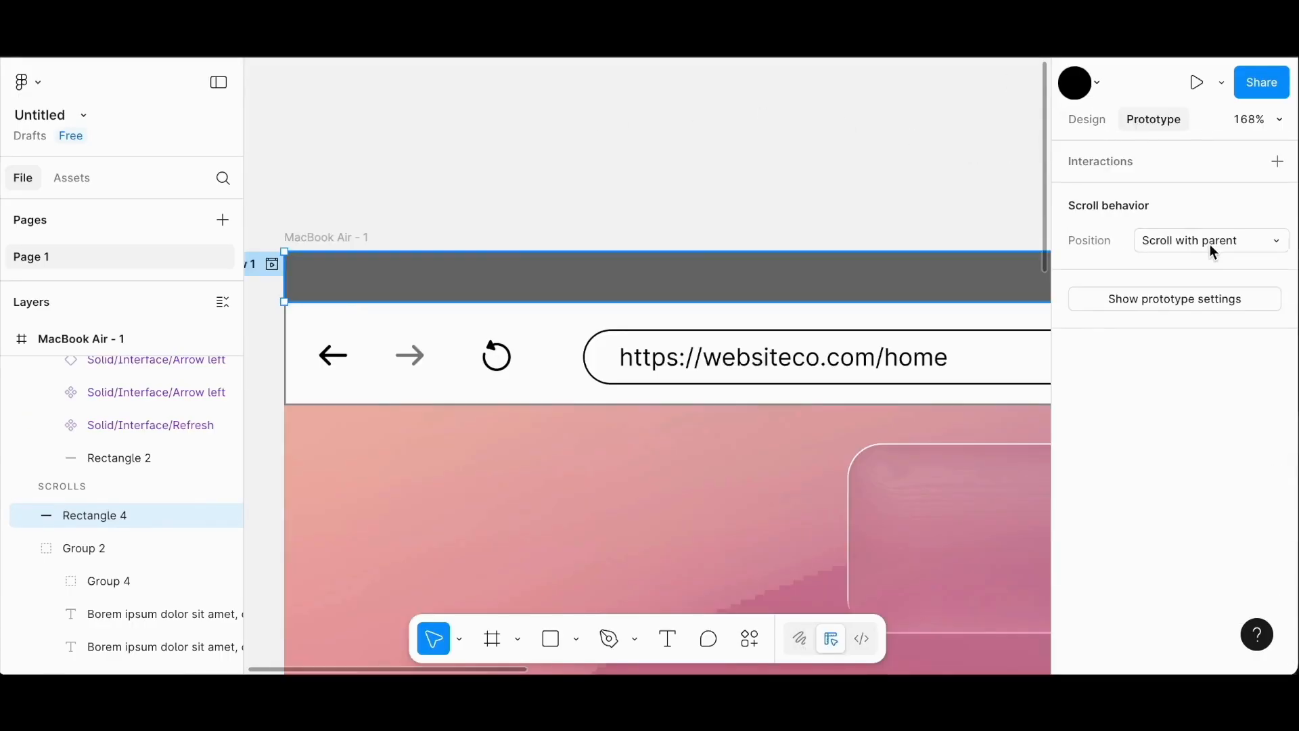
pyautogui.click(1210, 244)
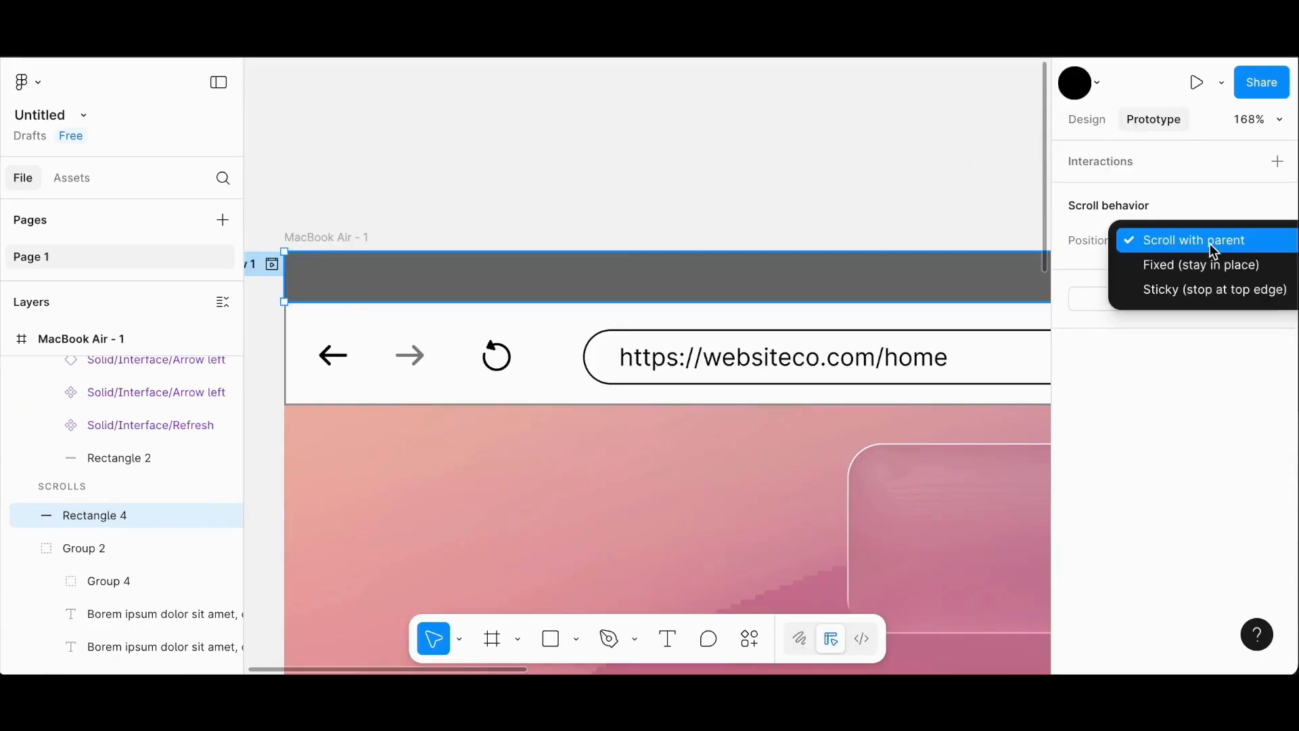
pyautogui.click(1200, 266)
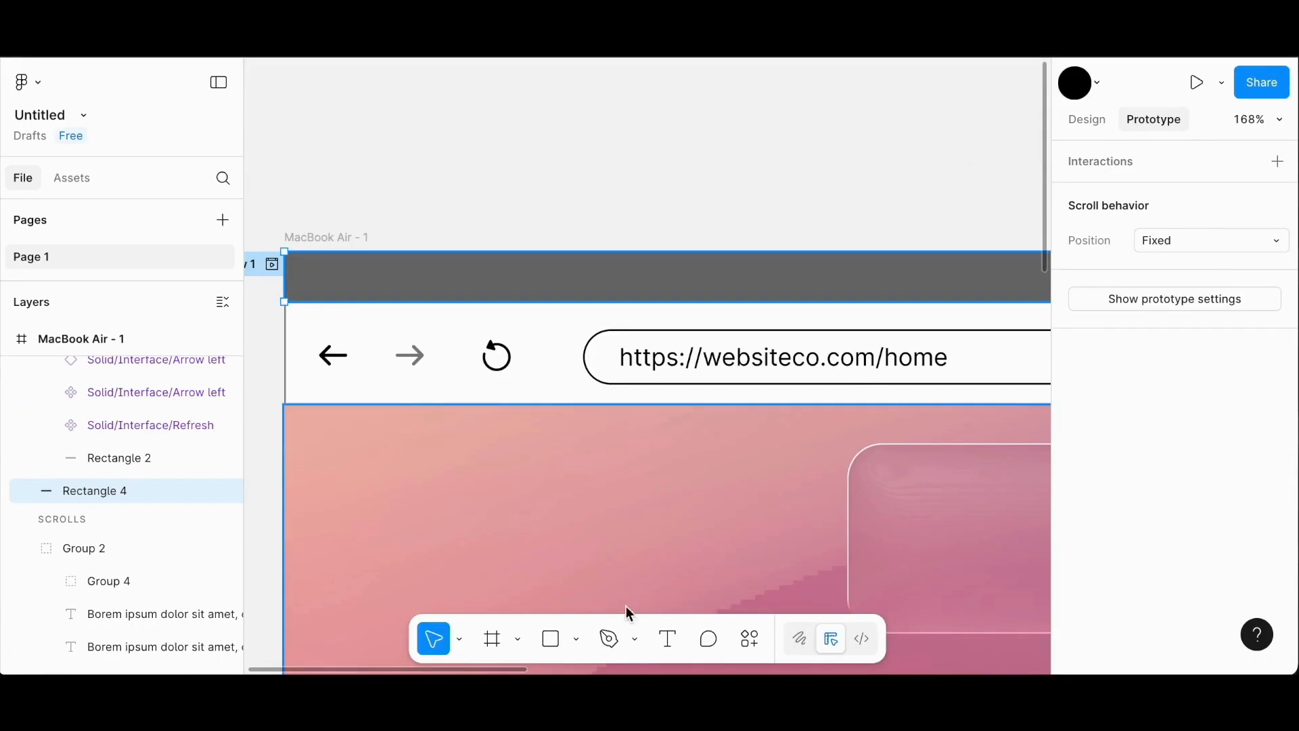
# Add the white text "Web" at the start of the grey bar in Inter, size 14, with Medium weight.
pyautogui.click(1079, 126)
pyautogui.press('t')
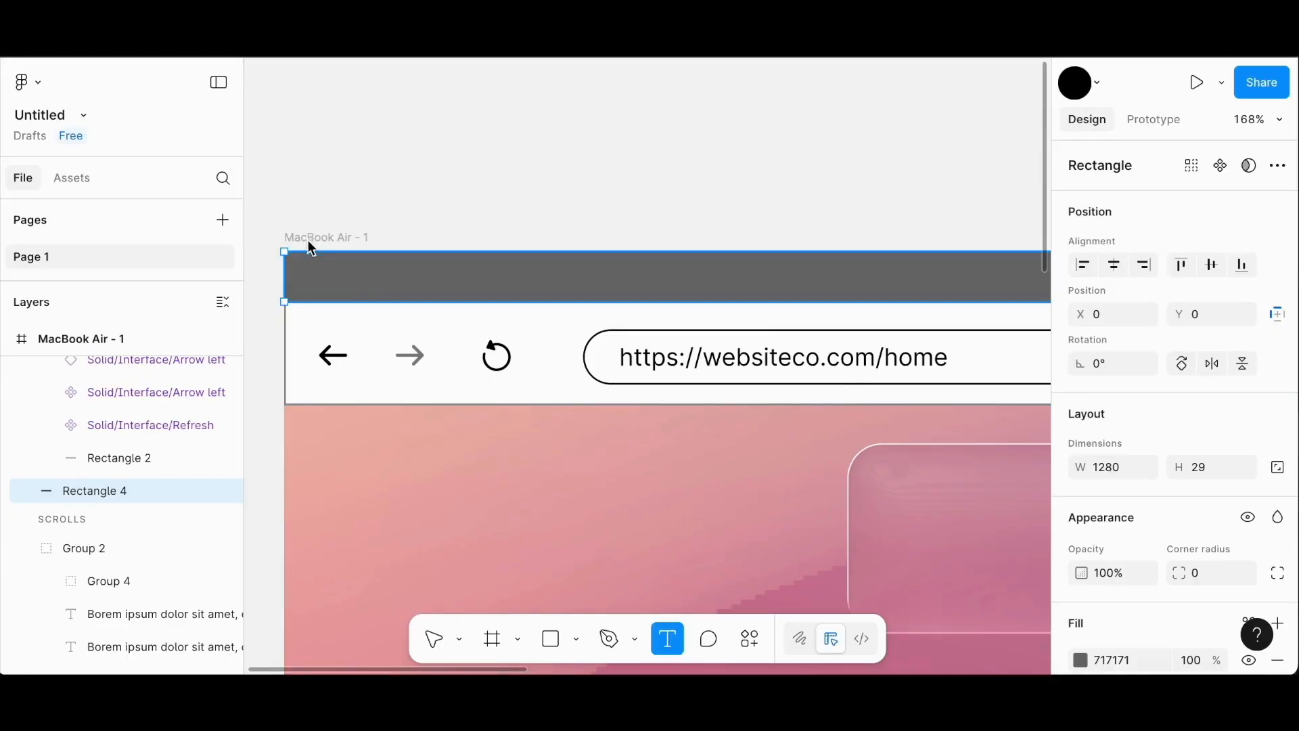
pyautogui.click(323, 273)
pyautogui.scroll(-5, 1134, 428)
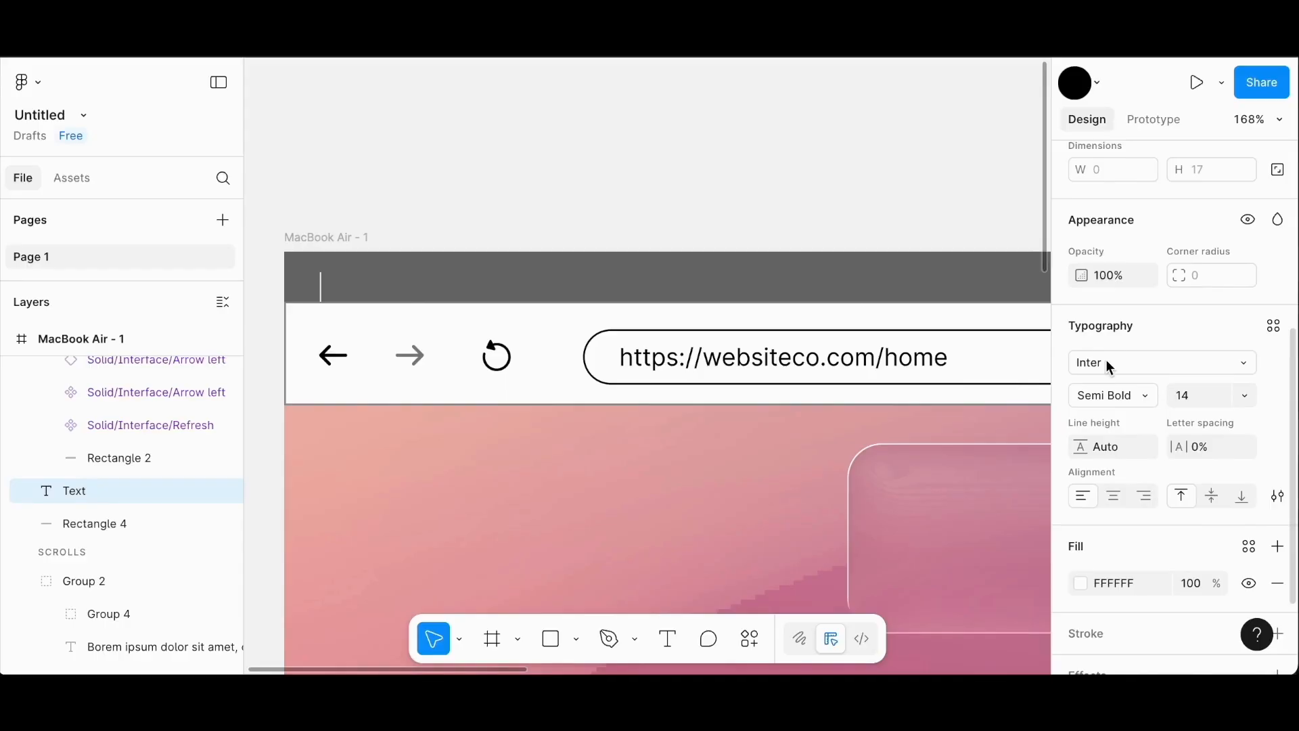
pyautogui.write('Web')
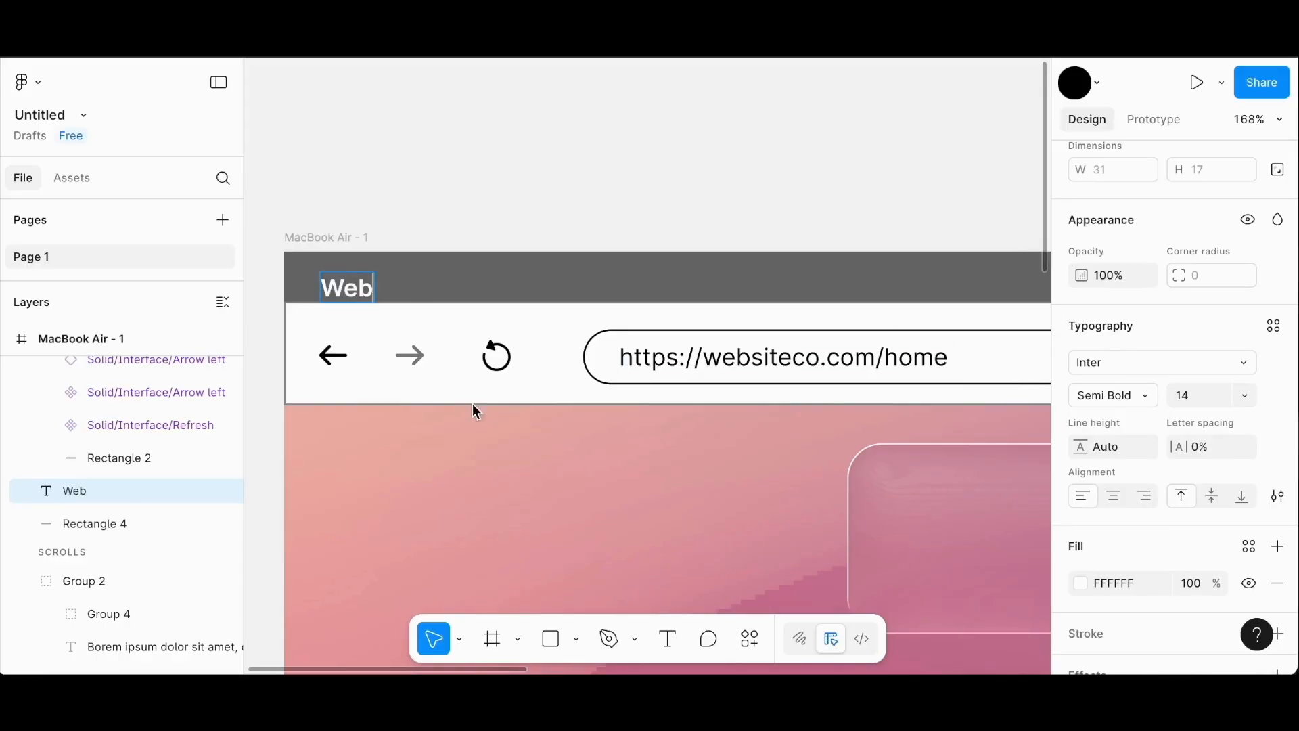
pyautogui.press('Escape')
pyautogui.click(1120, 397)
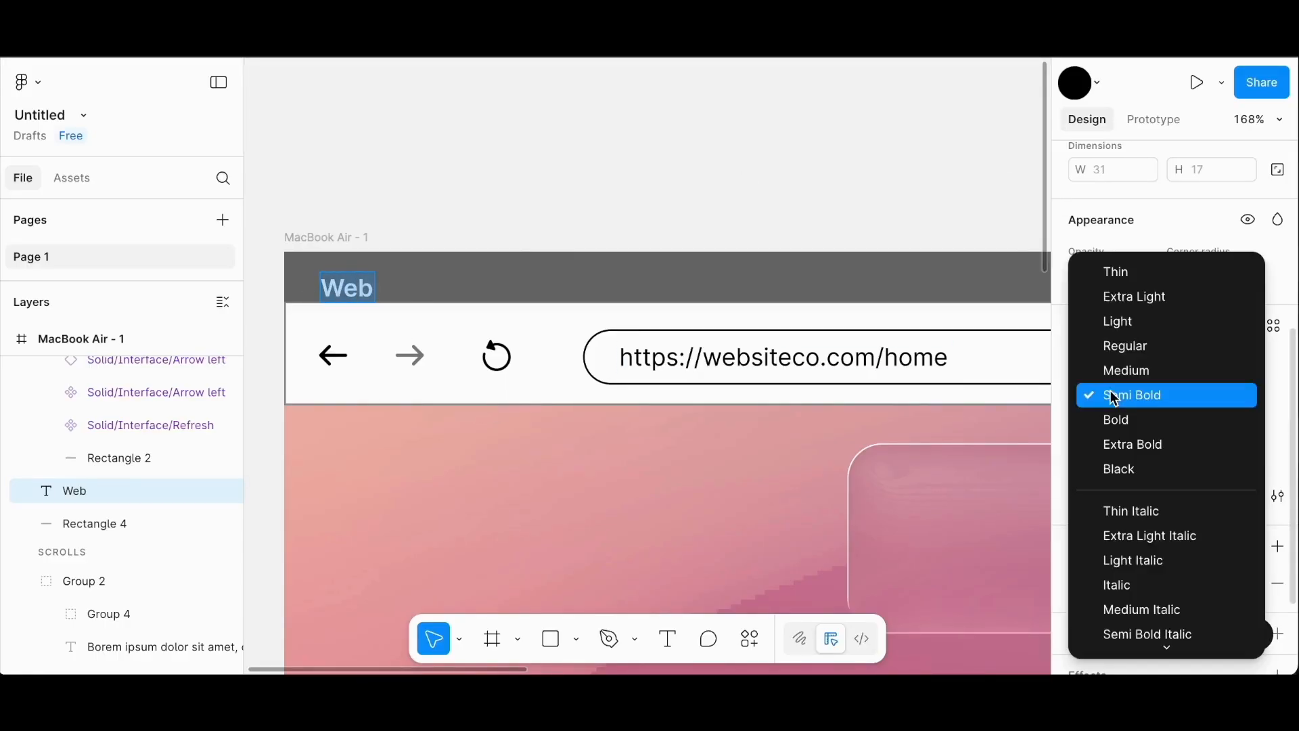
pyautogui.click(1112, 376)
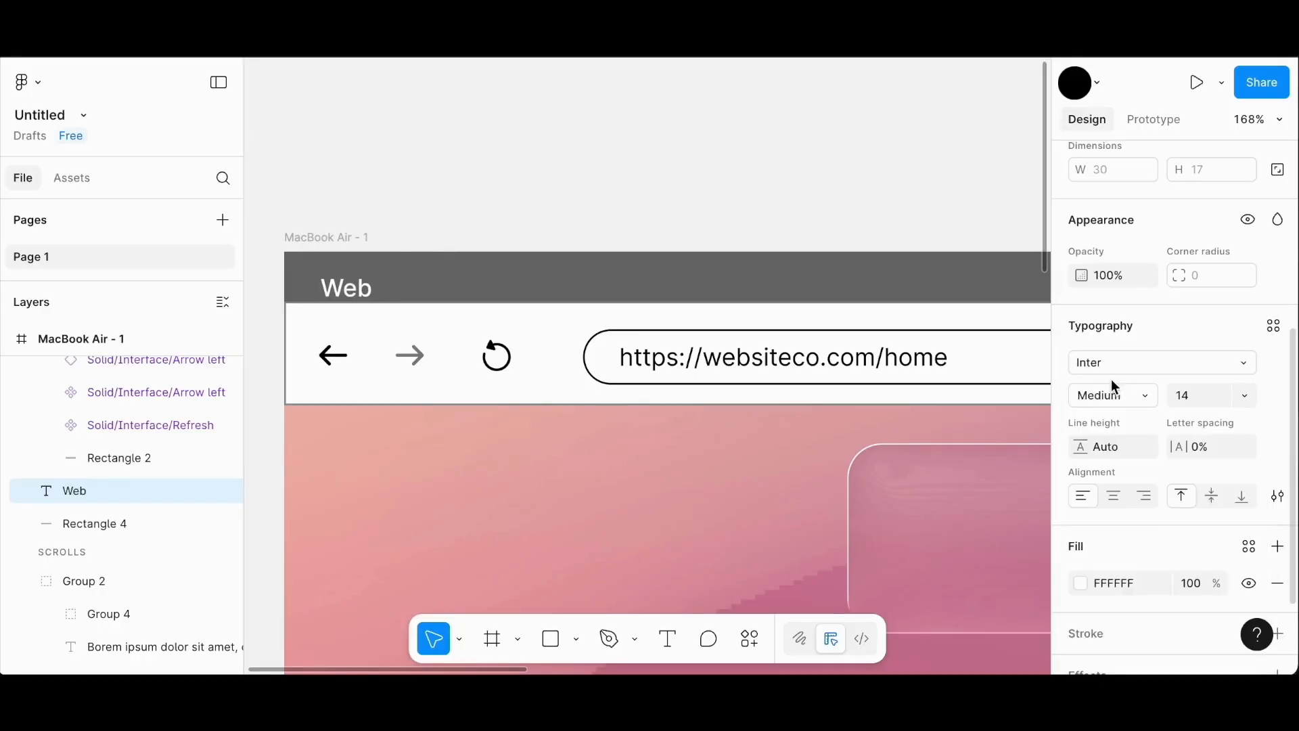
# Center the Web label vertically in the grey bar and place two copies beside it reading "File" and "Edit".
pyautogui.moveTo(352, 297); pyautogui.dragTo(423, 293)
pyautogui.hotkey('ctrl', 'd')
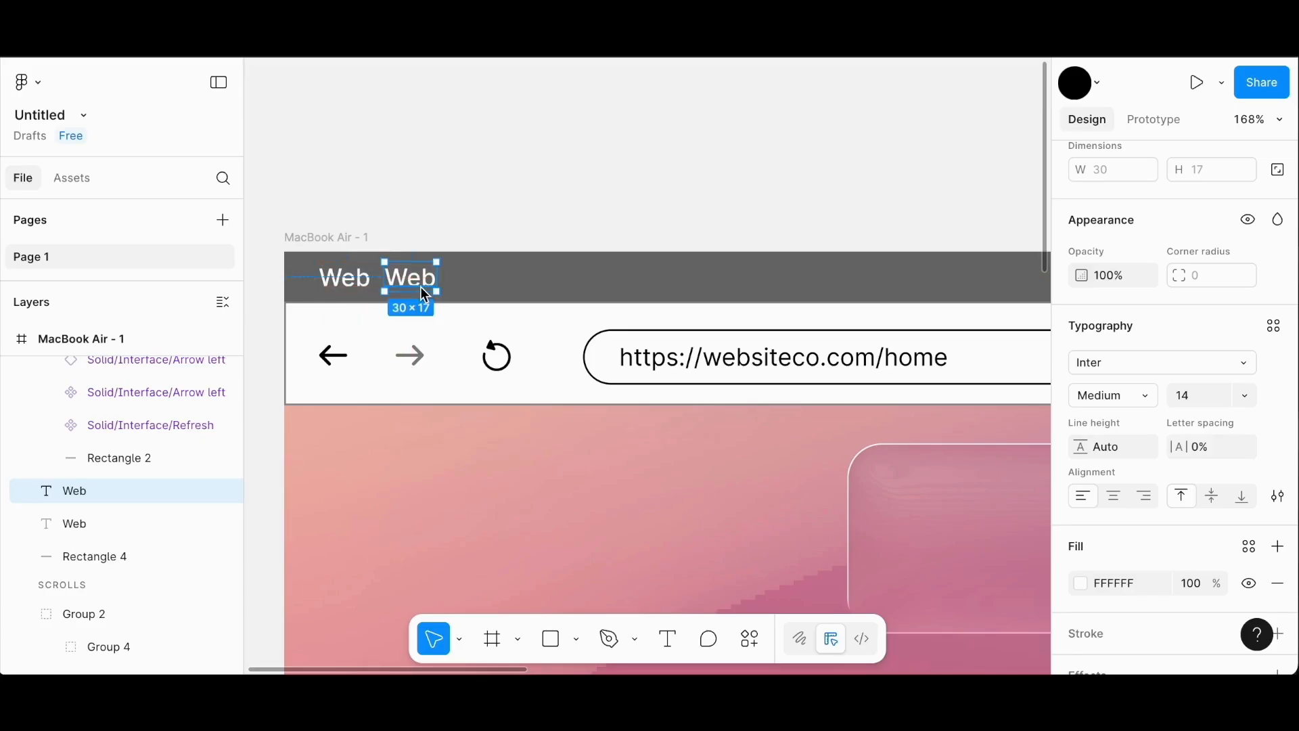
pyautogui.doubleClick(414, 286)
pyautogui.write('File')
pyautogui.hotkey('ctrl', 'd')
pyautogui.moveTo(405, 278); pyautogui.dragTo(464, 278)
pyautogui.doubleClick(467, 283)
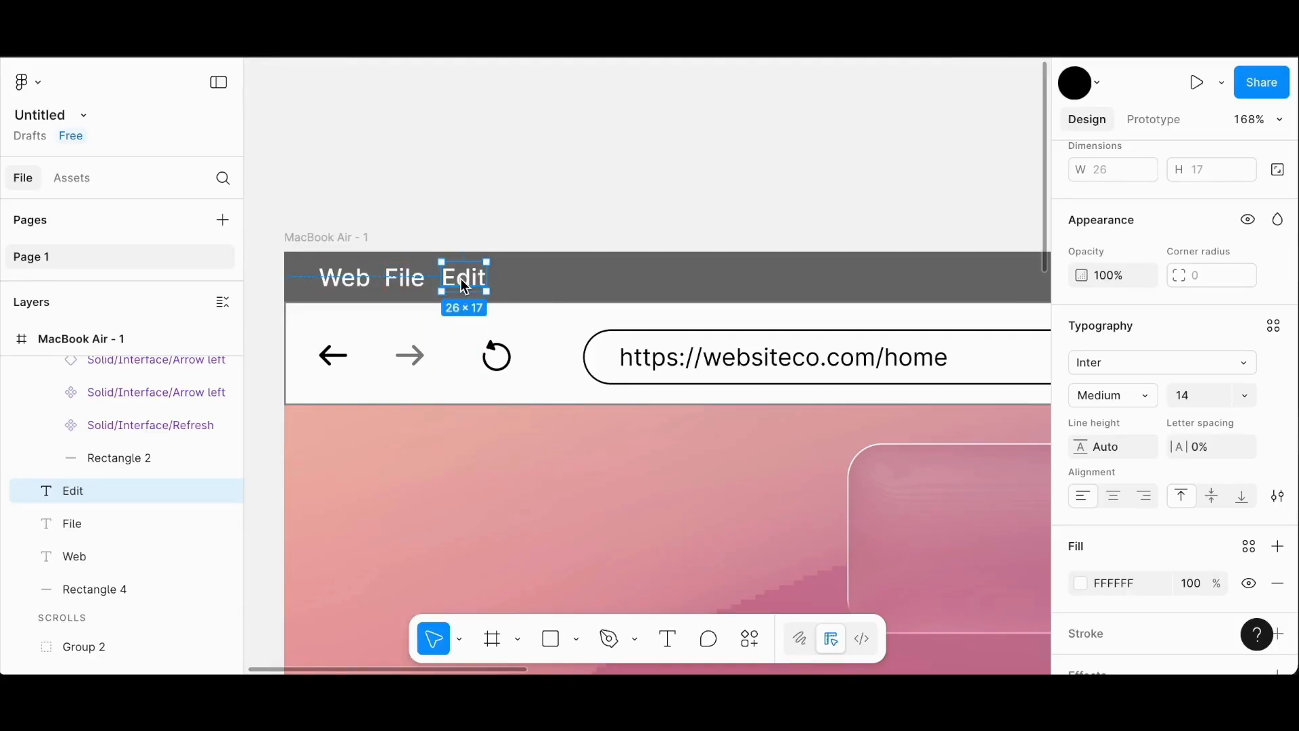
# Add two more label copies after Edit in the grey bar, reading "View" and "History".
pyautogui.hotkey('ctrl', 'd')
pyautogui.moveTo(461, 279); pyautogui.dragTo(531, 279)
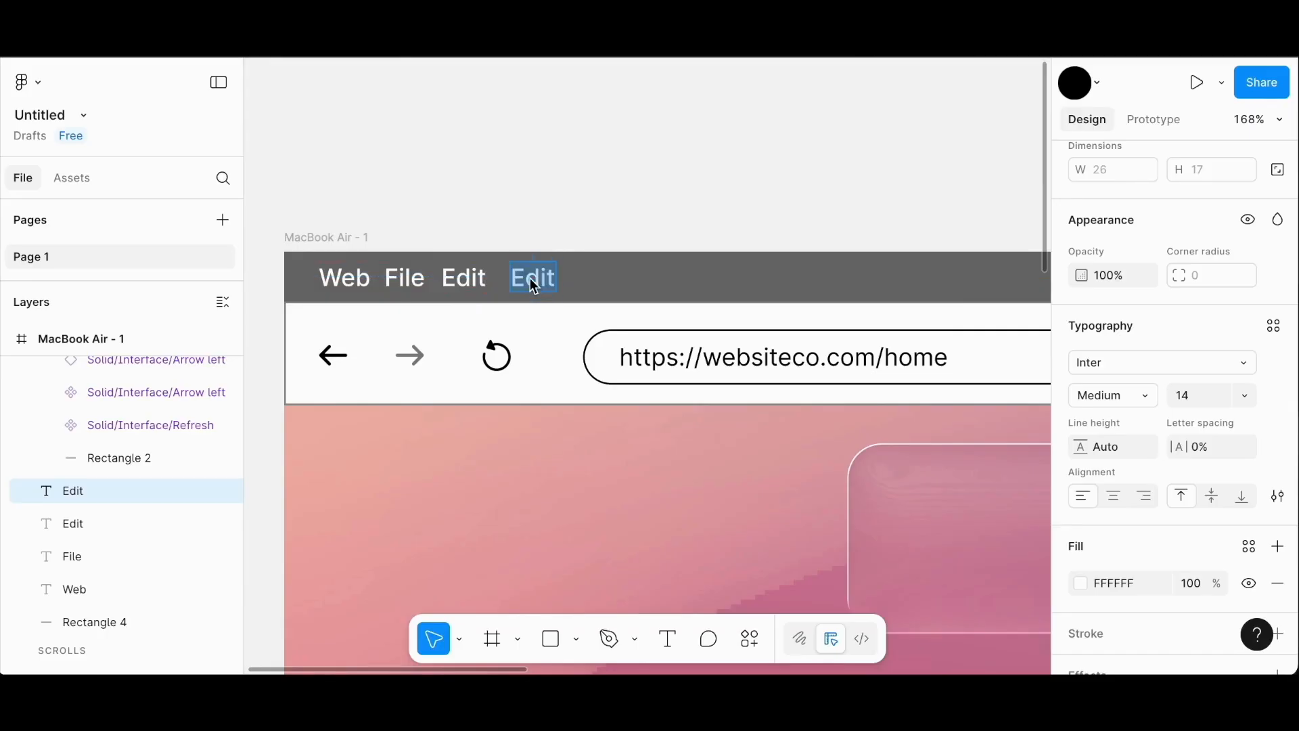
pyautogui.write('View')
pyautogui.press('Escape')
pyautogui.hotkey('ctrl', 'd')
pyautogui.moveTo(550, 284); pyautogui.dragTo(618, 276)
pyautogui.press('Return')
pyautogui.write('History')
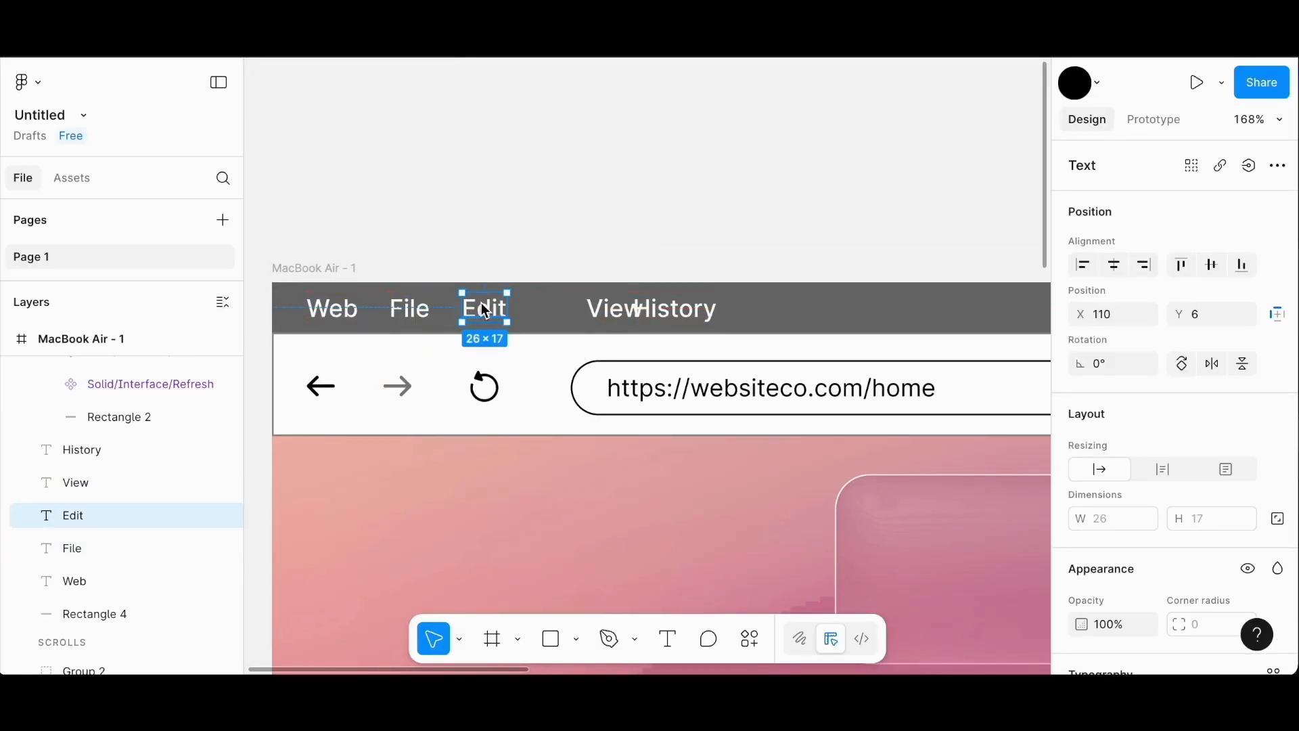
# Space the View and History labels evenly after Edit, in line with the other grey bar labels.
pyautogui.moveTo(623, 313); pyautogui.dragTo(568, 310)
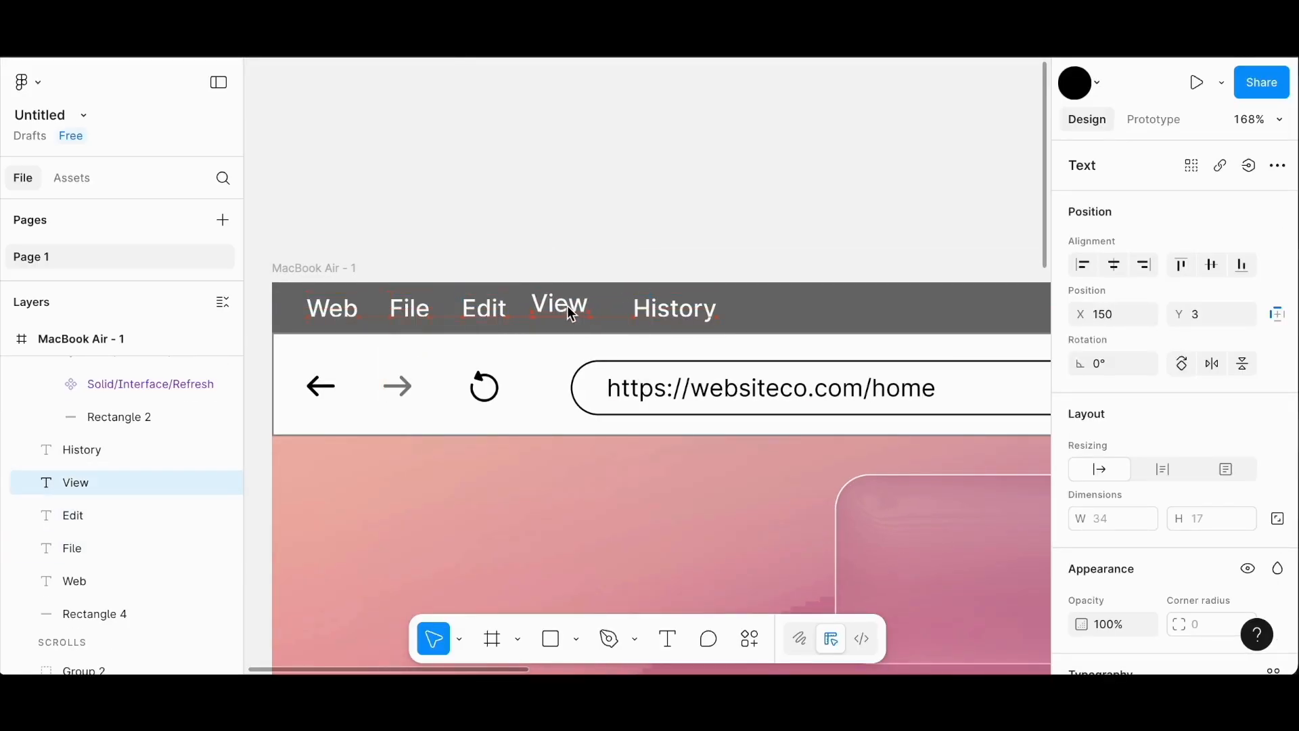
pyautogui.click(650, 306)
pyautogui.moveTo(650, 306); pyautogui.dragTo(661, 303)
pyautogui.click(584, 157)
pyautogui.scroll(-8, 583, 157)
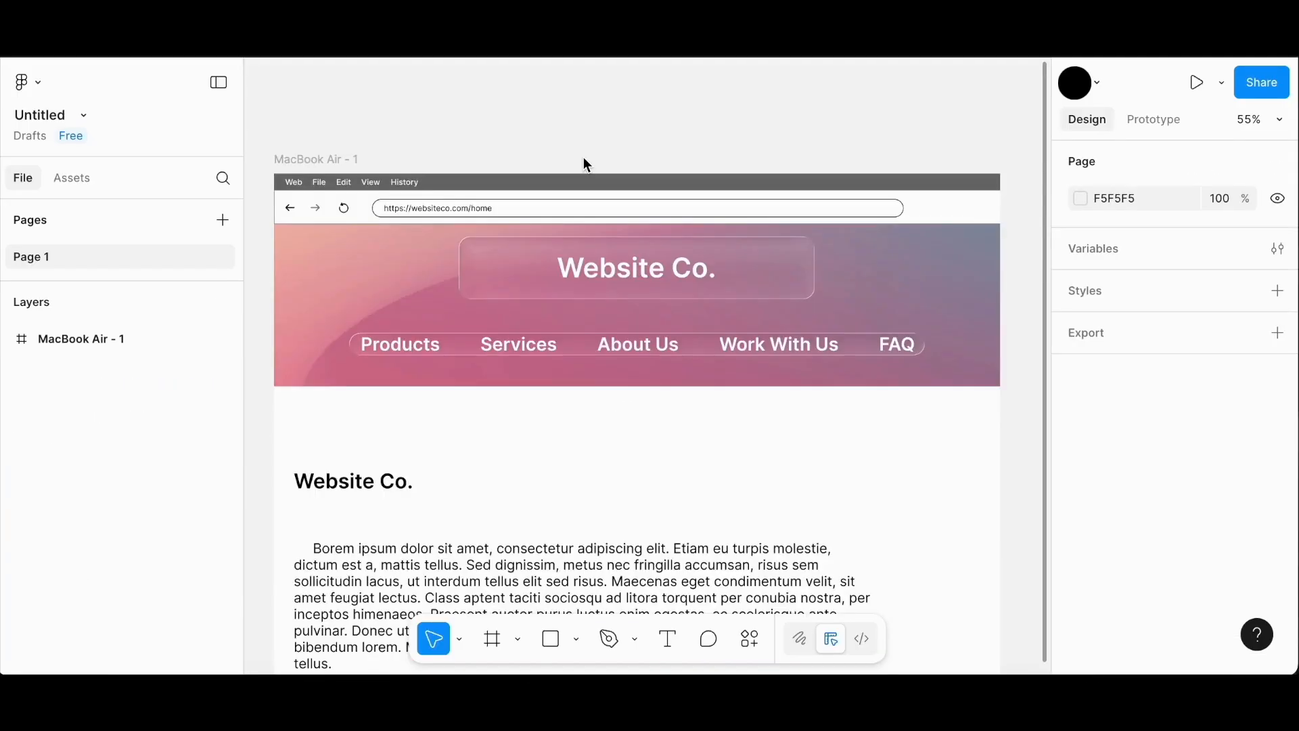
pyautogui.scroll(5, 584, 157)
pyautogui.hscroll(-4, 583, 158)
pyautogui.hscroll(1, 583, 157)
# Open the Mobile Wireframe UI Kit file from the files overview and go to its iOS page.
pyautogui.click(35, 92)
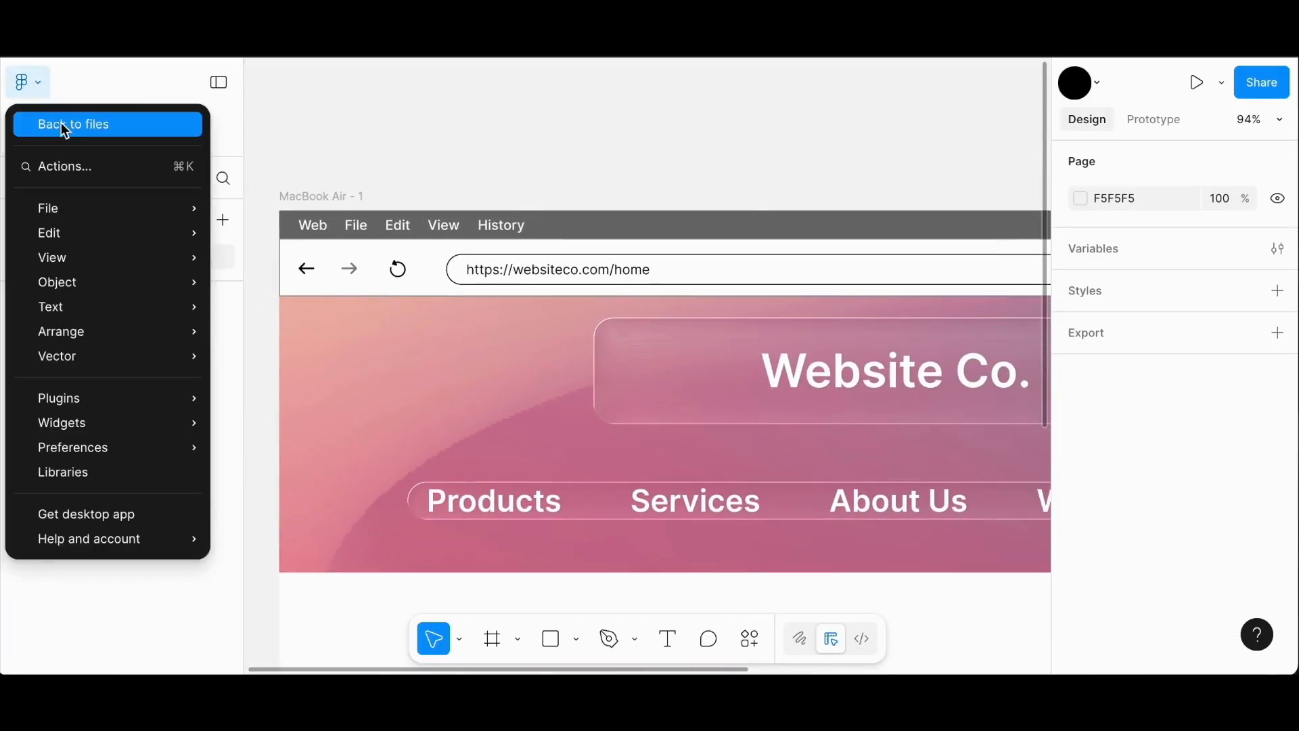
pyautogui.click(63, 125)
pyautogui.scroll(-5, 487, 436)
pyautogui.doubleClick(447, 431)
pyautogui.click(43, 318)
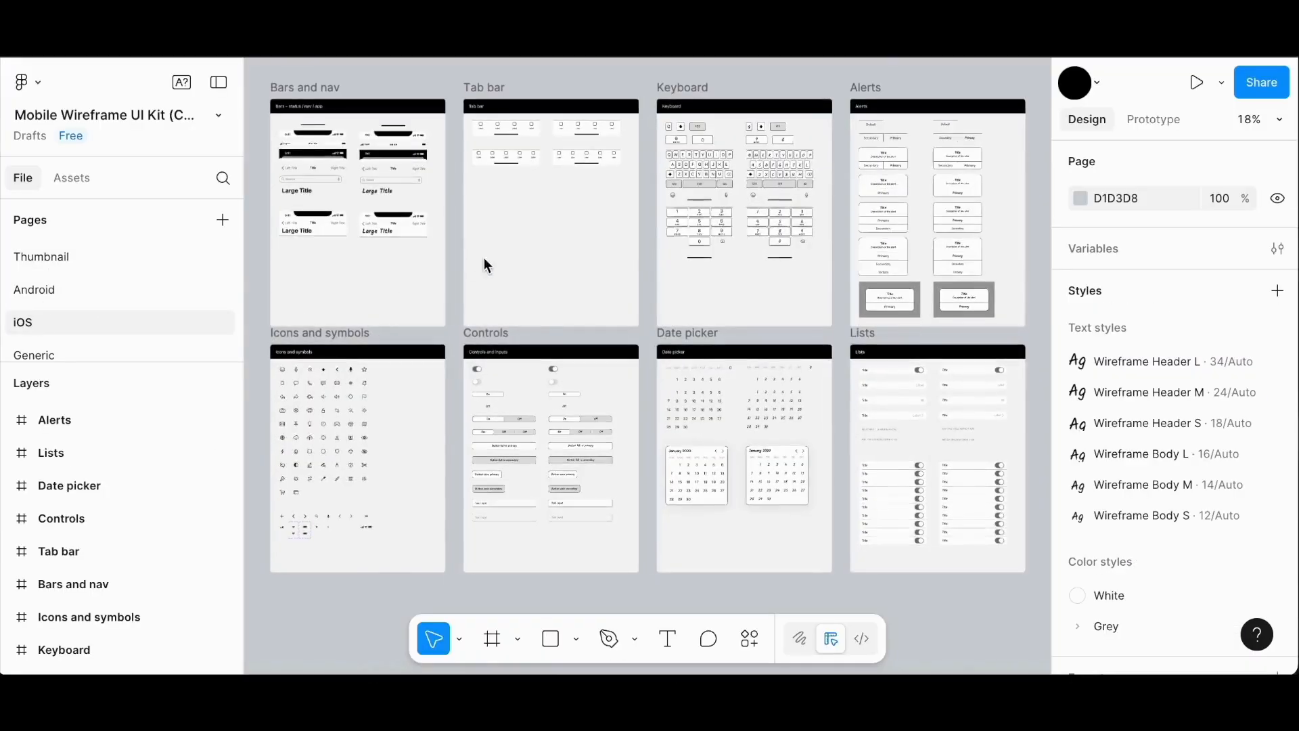
# Copy one of the small Wifi icon variants from the Icons and symbols frame.
pyautogui.scroll(5, 371, 373)
pyautogui.scroll(-5, 370, 372)
pyautogui.scroll(8, 623, 368)
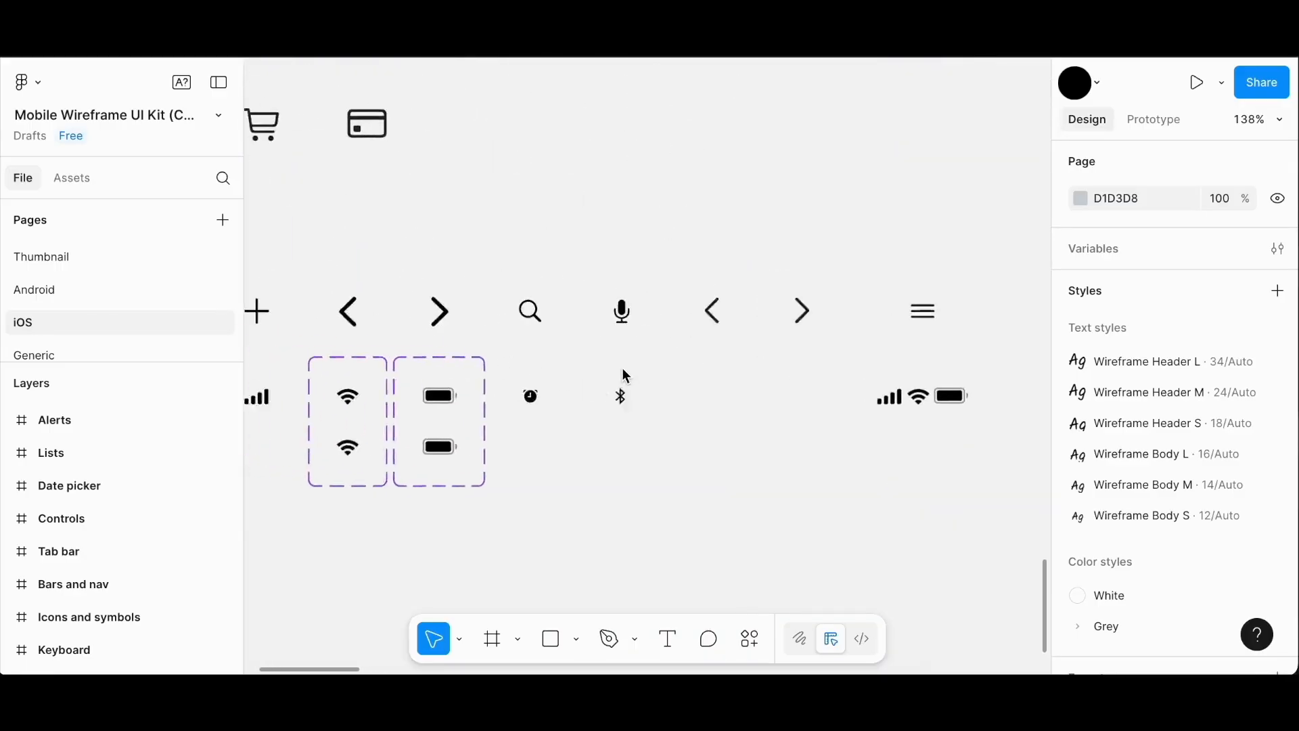
pyautogui.hscroll(-2, 623, 367)
pyautogui.click(447, 388)
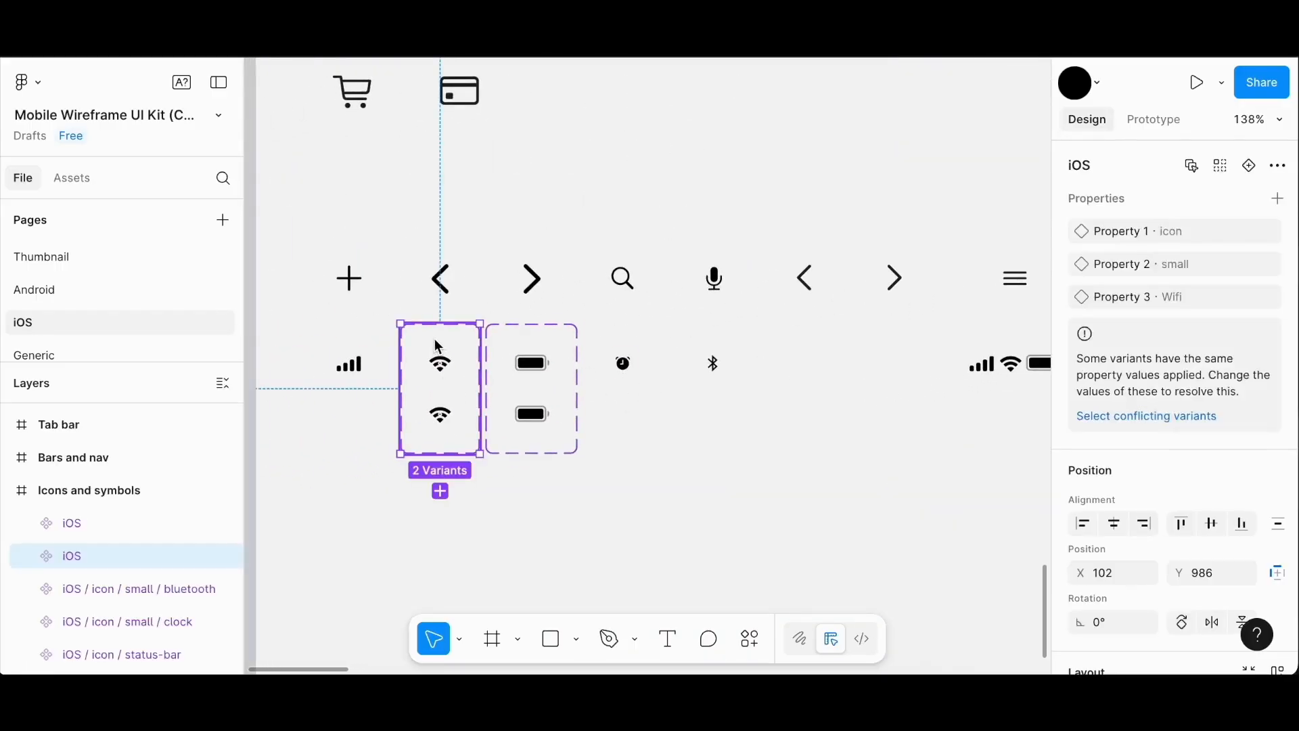
pyautogui.click(31, 556)
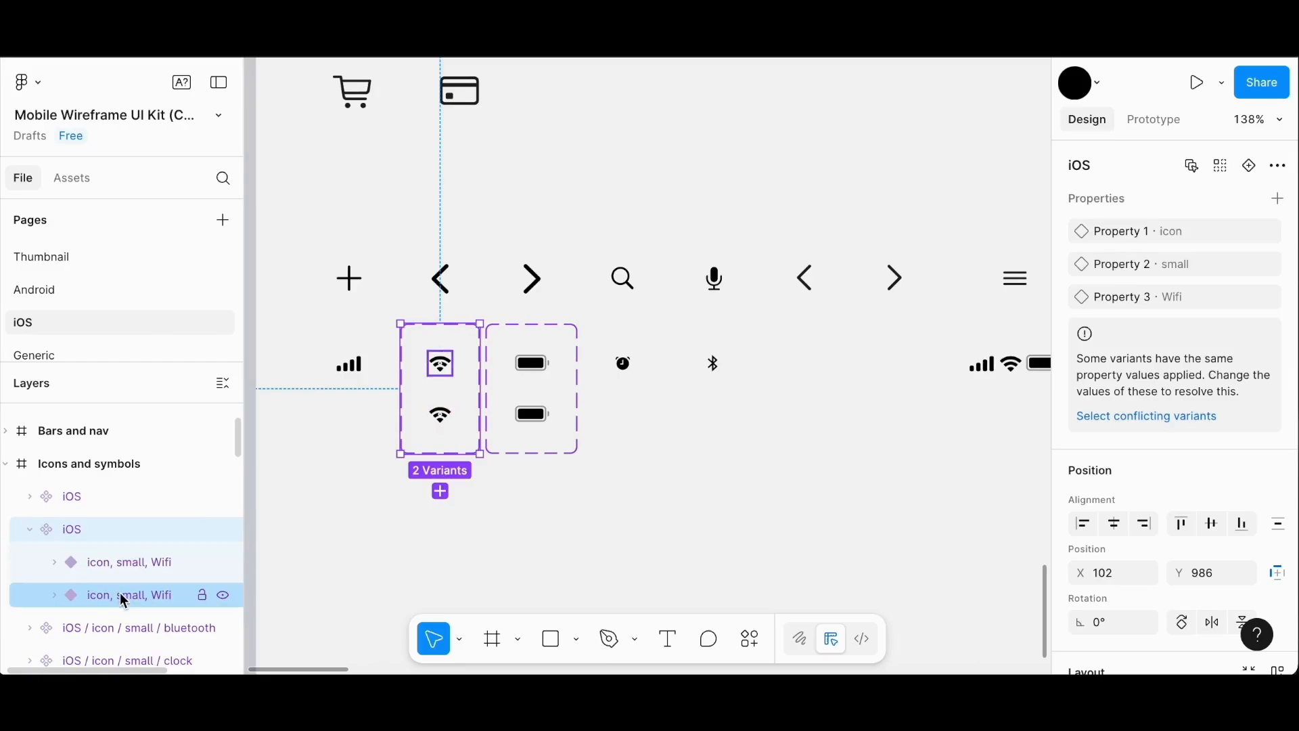
pyautogui.click(121, 572)
# Return to the landing page file, paste the Wifi icon and set its icon shape's fill to FFFFFF.
pyautogui.click(27, 81)
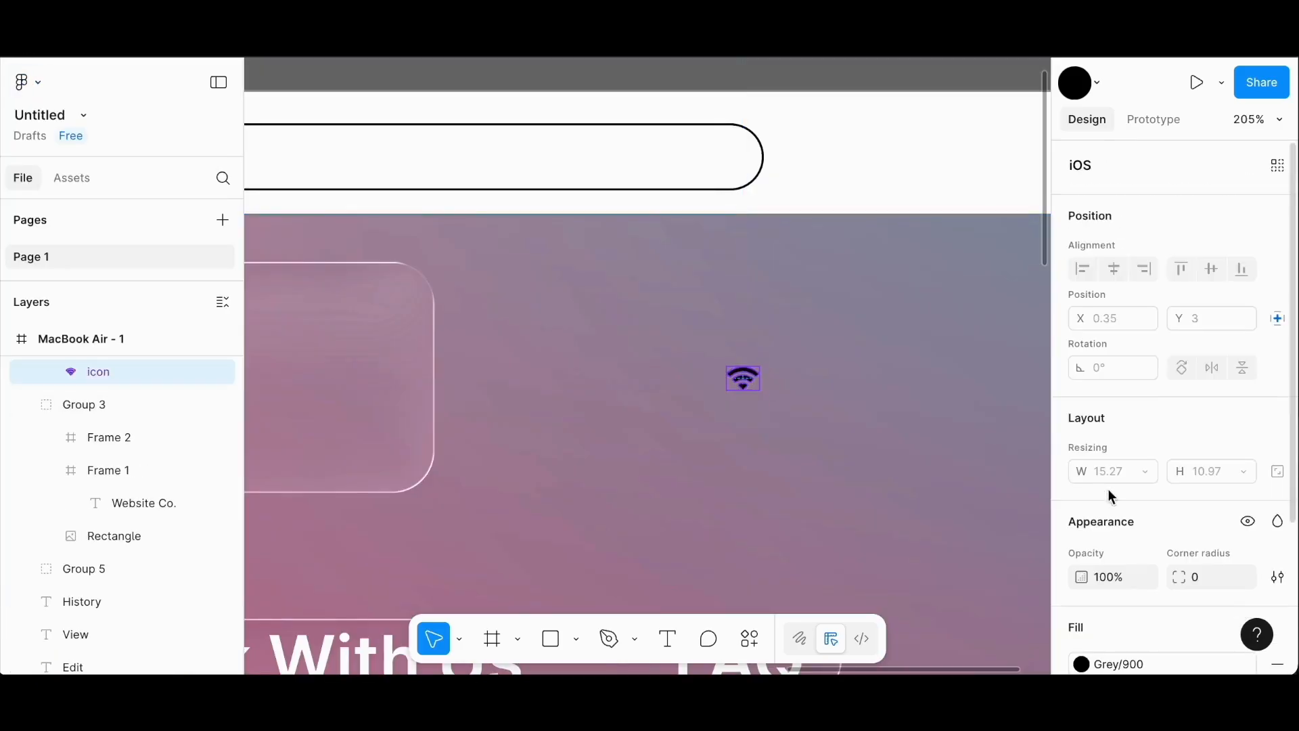
pyautogui.scroll(-3, 1110, 497)
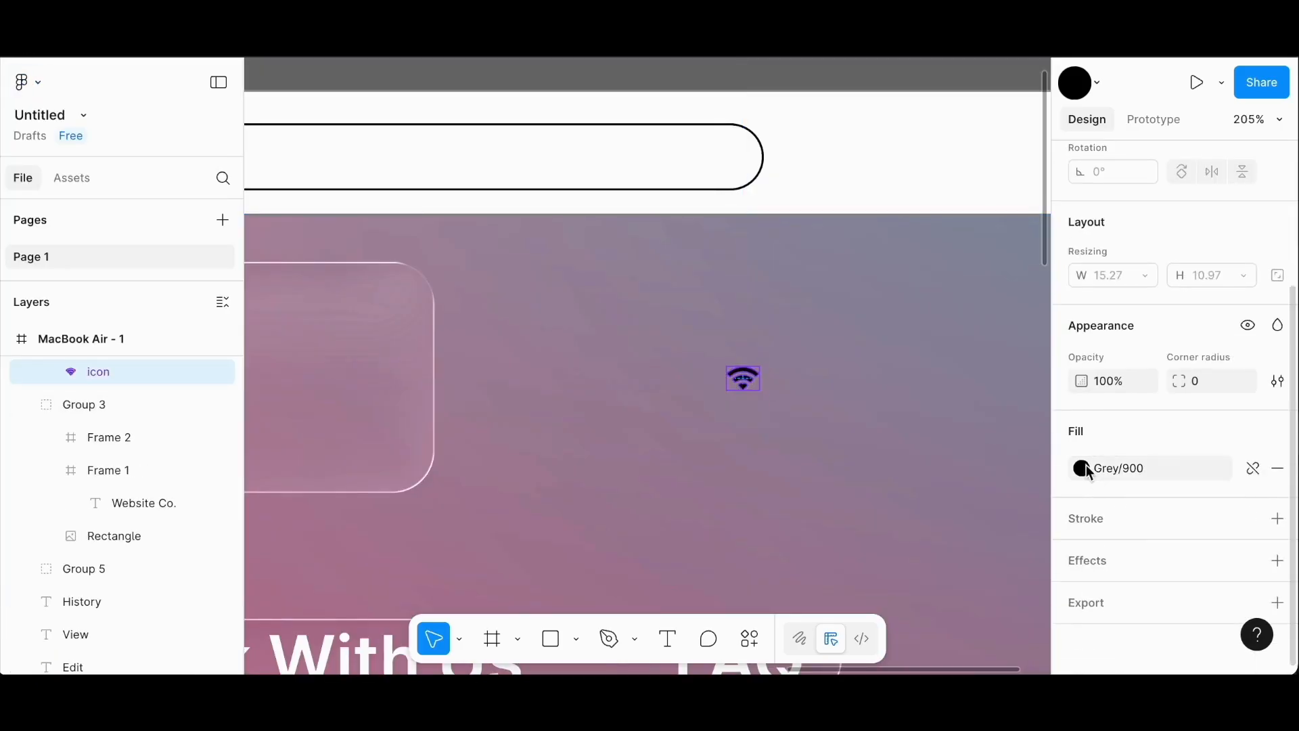
pyautogui.click(1083, 467)
pyautogui.click(831, 649)
pyautogui.press('Escape')
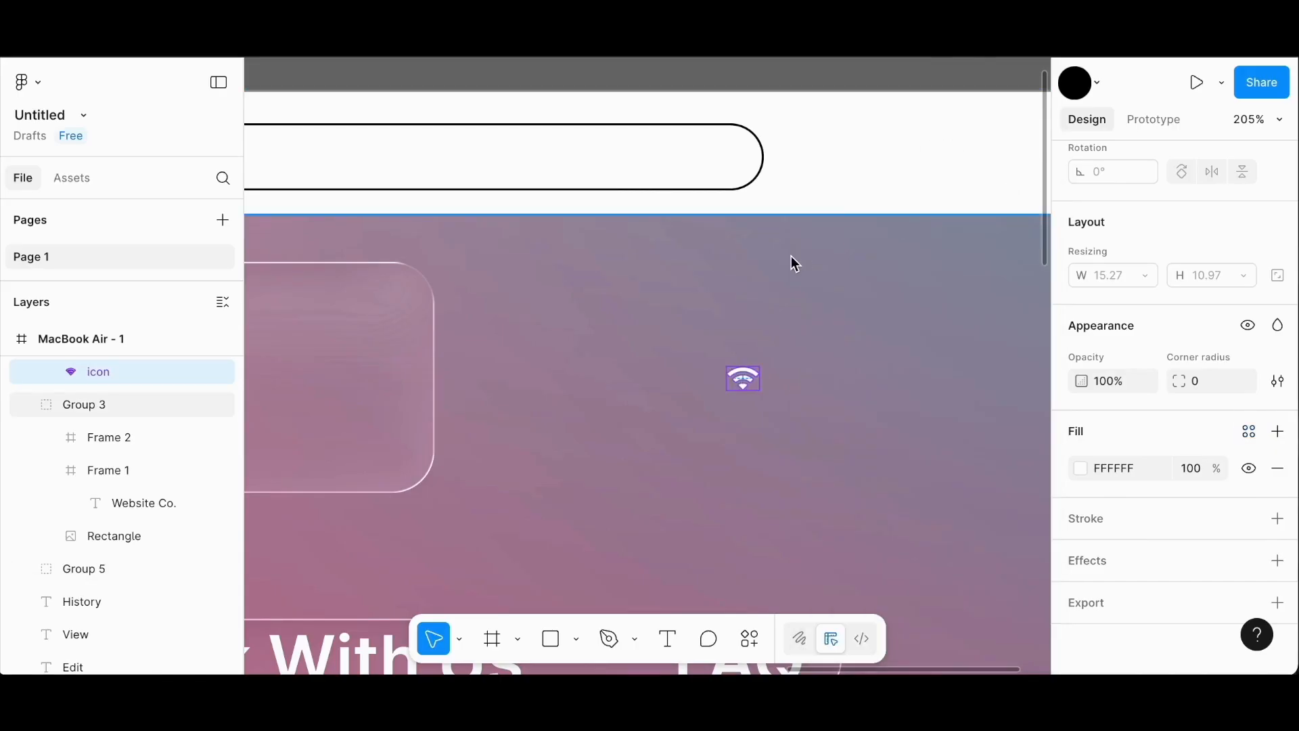
# Move the Wifi icon onto the grey bar near its right end, vertically centered in the bar.
pyautogui.scroll(2, 792, 257)
pyautogui.hscroll(1, 792, 258)
pyautogui.moveTo(678, 518); pyautogui.dragTo(754, 372)
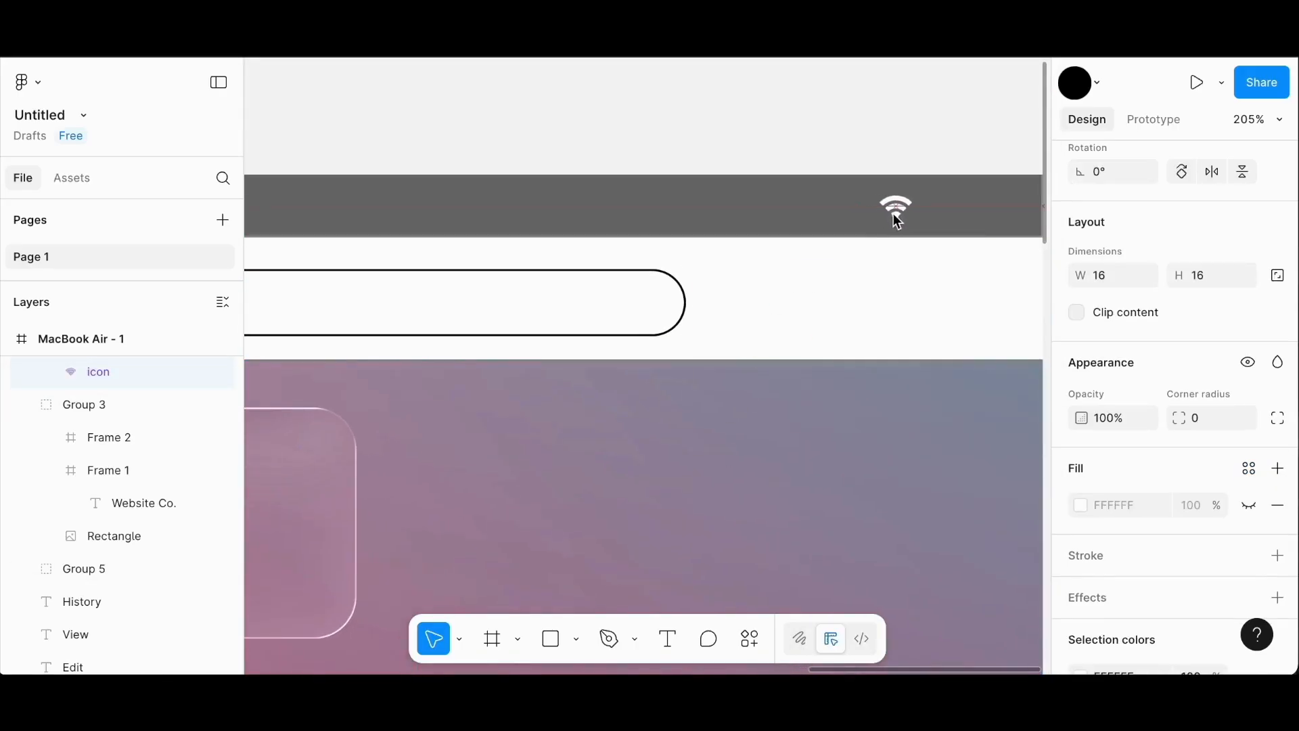
pyautogui.moveTo(946, 220); pyautogui.dragTo(946, 220)
pyautogui.hscroll(4, 947, 220)
pyautogui.scroll(-3, 717, 197)
pyautogui.moveTo(800, 192); pyautogui.dragTo(757, 198)
pyautogui.hscroll(-2, 757, 198)
pyautogui.scroll(1, 757, 198)
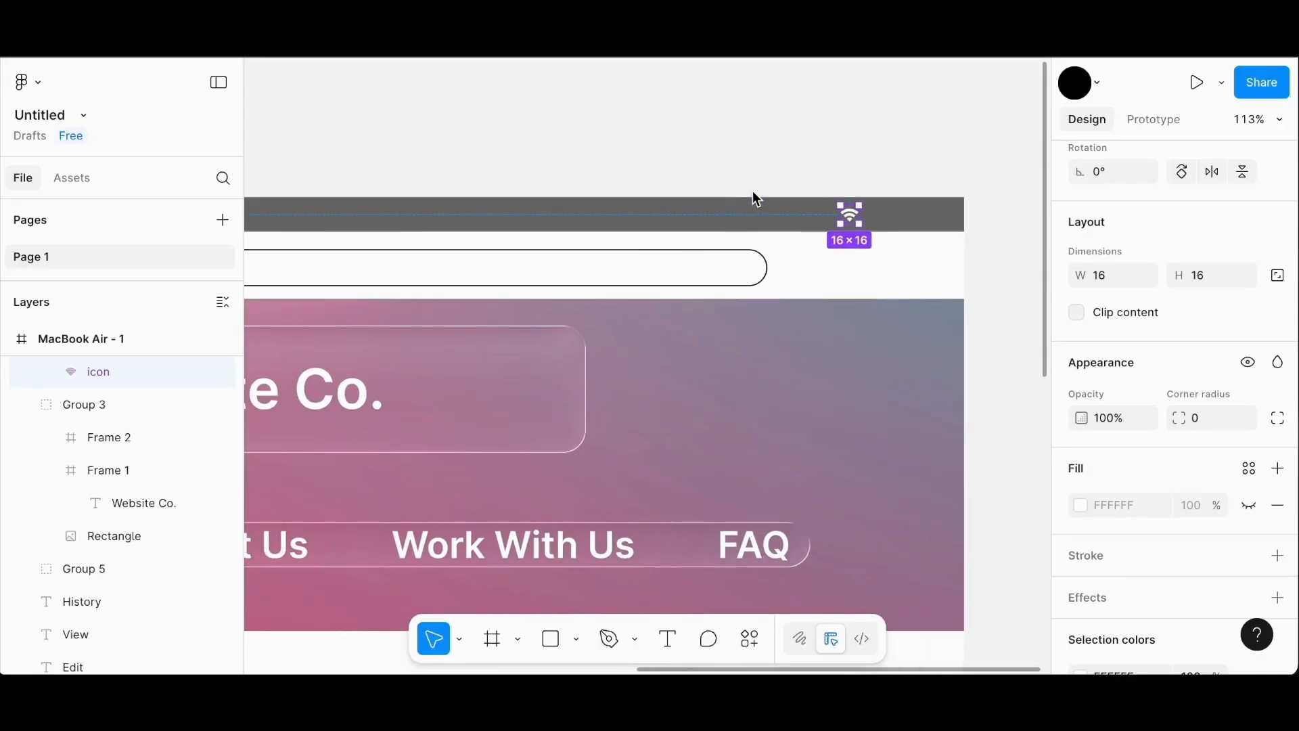
# Reopen the wireframe kit's iOS page and copy a small battery icon variant from the Icons and symbols frame.
pyautogui.click(23, 82)
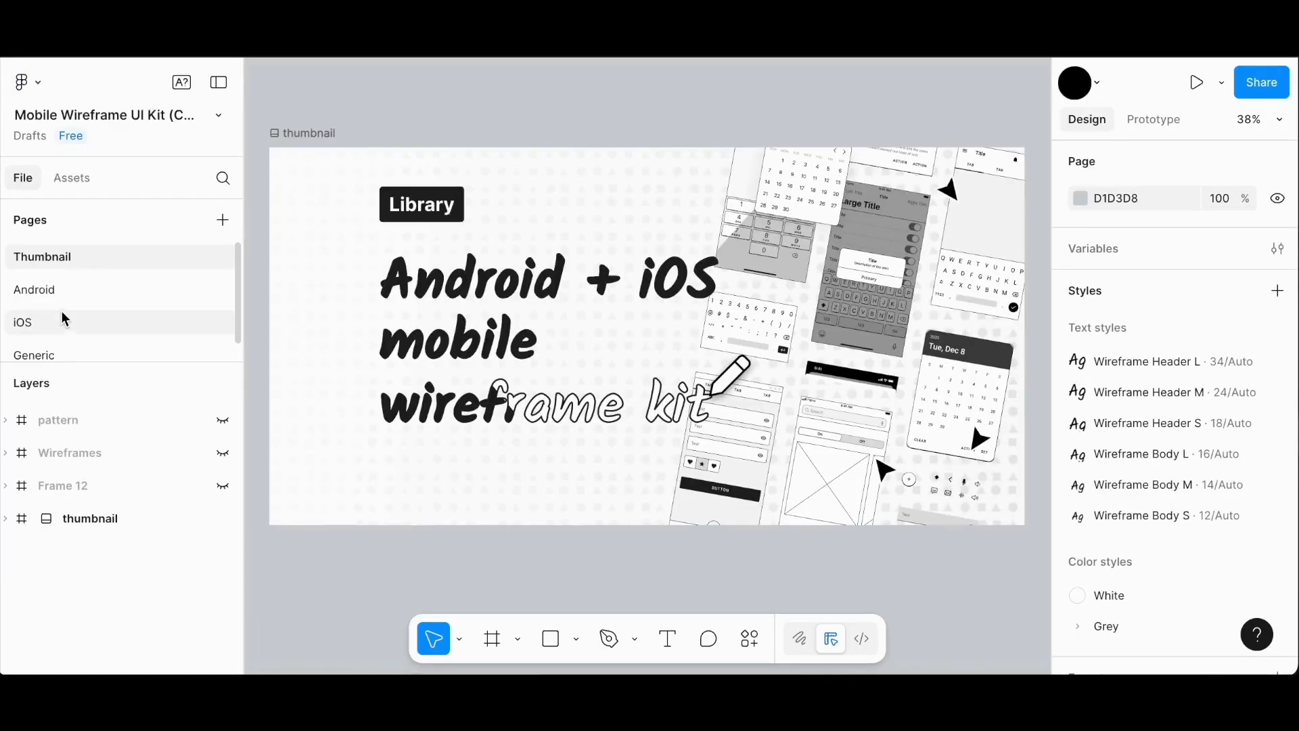
pyautogui.click(61, 321)
pyautogui.scroll(5, 336, 440)
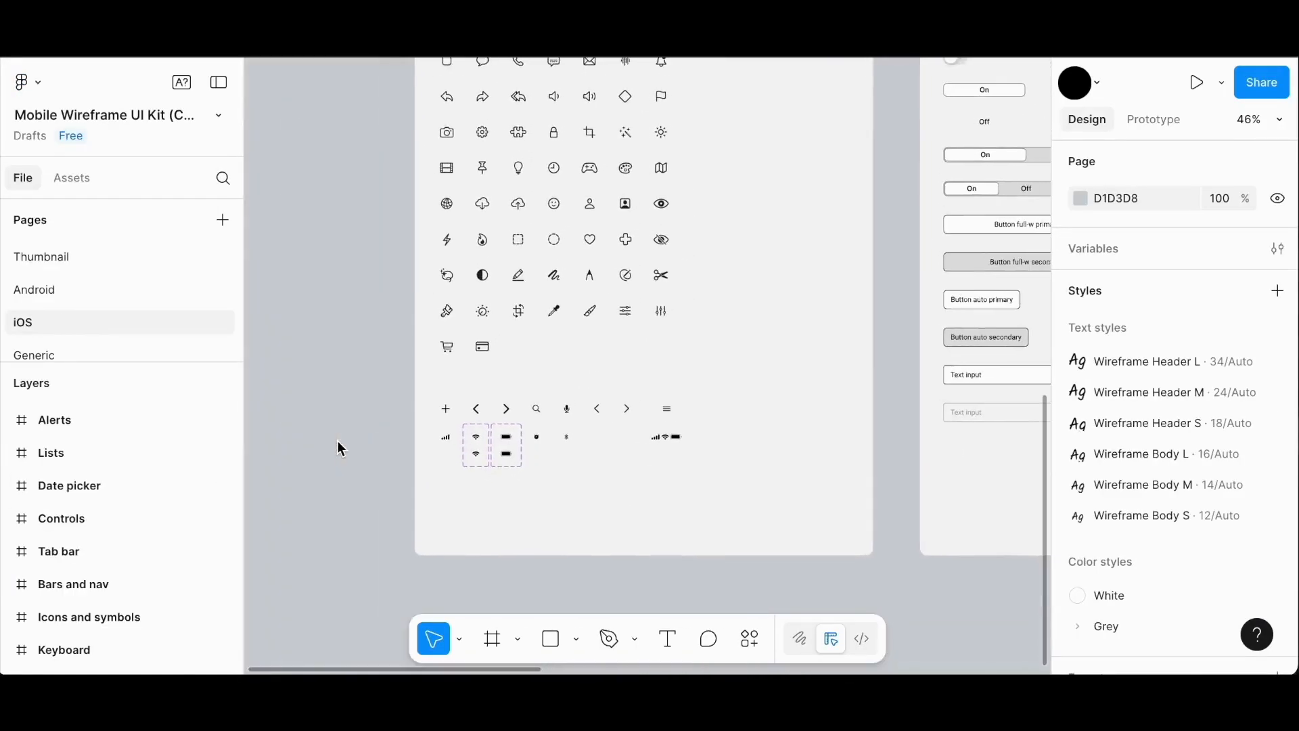
pyautogui.click(680, 478)
pyautogui.scroll(-3, 43, 580)
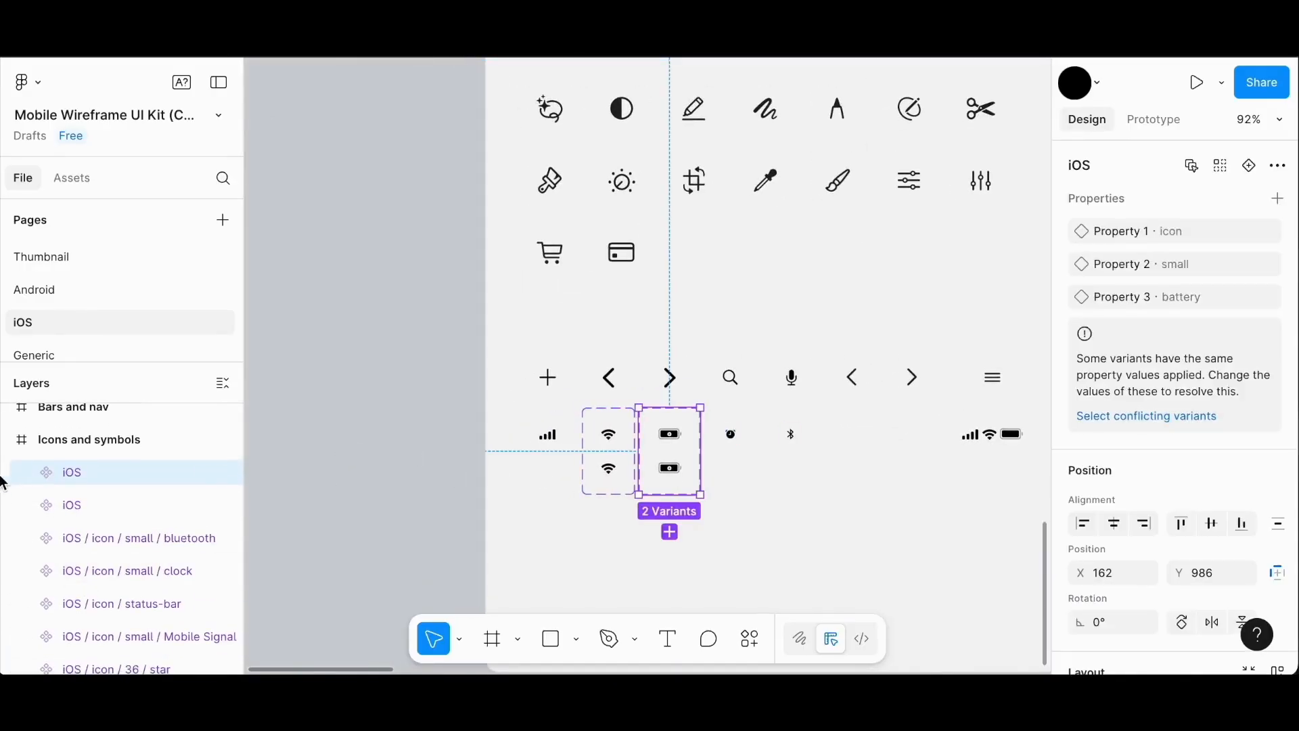
pyautogui.click(30, 472)
pyautogui.click(150, 538)
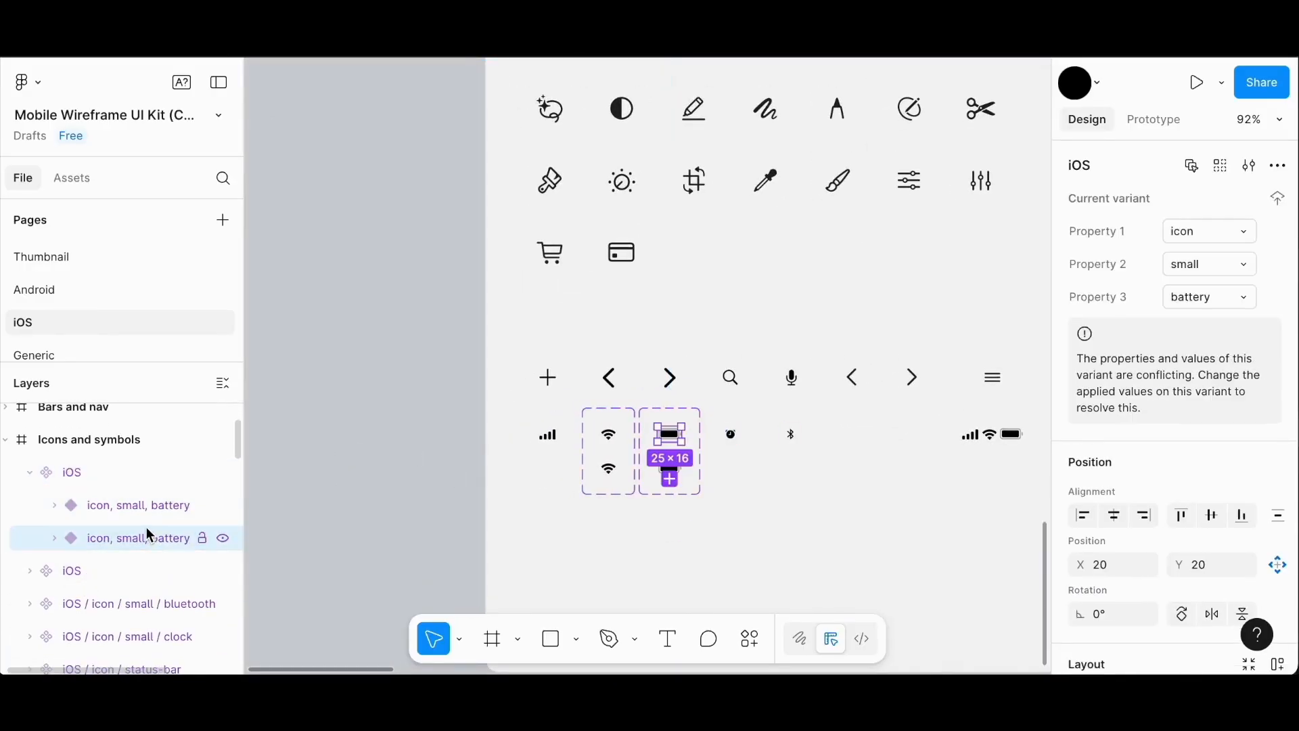
# Return to the landing page file and paste the battery icon near the Wifi icon.
pyautogui.click(27, 82)
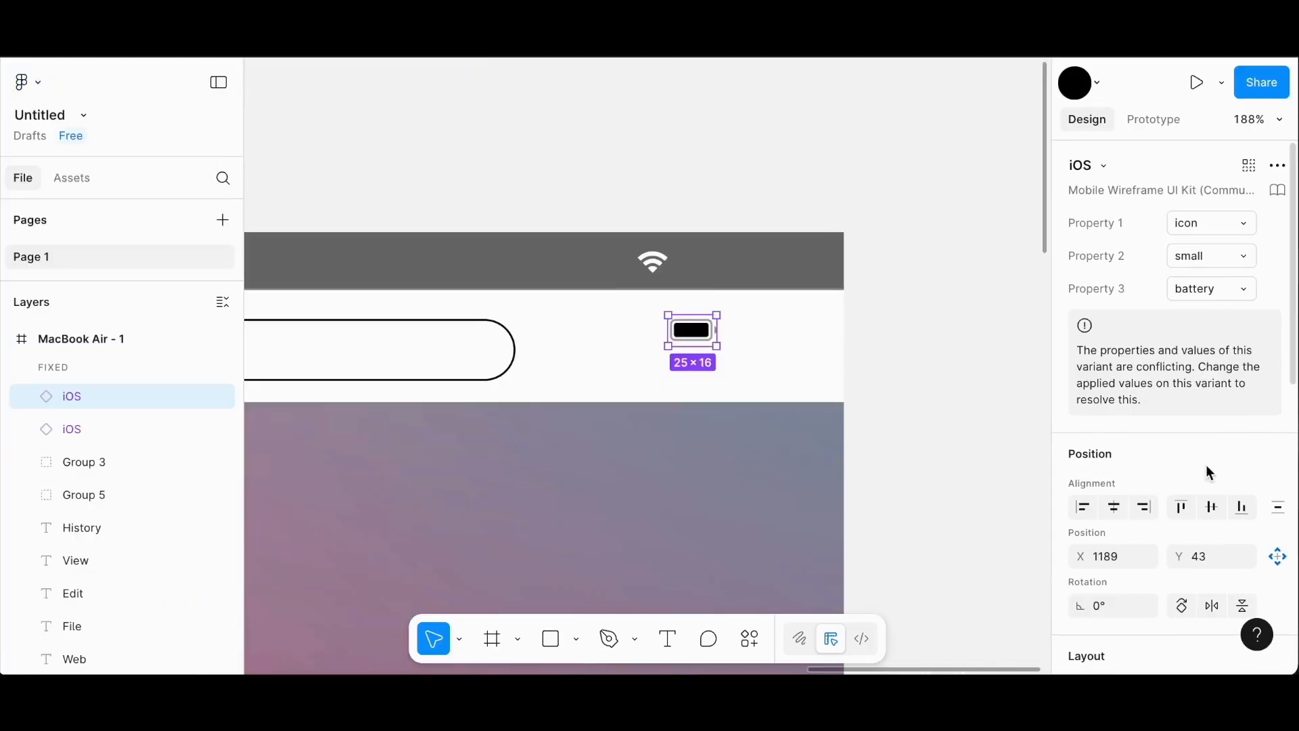
pyautogui.scroll(-5, 1156, 508)
pyautogui.scroll(3, 1155, 502)
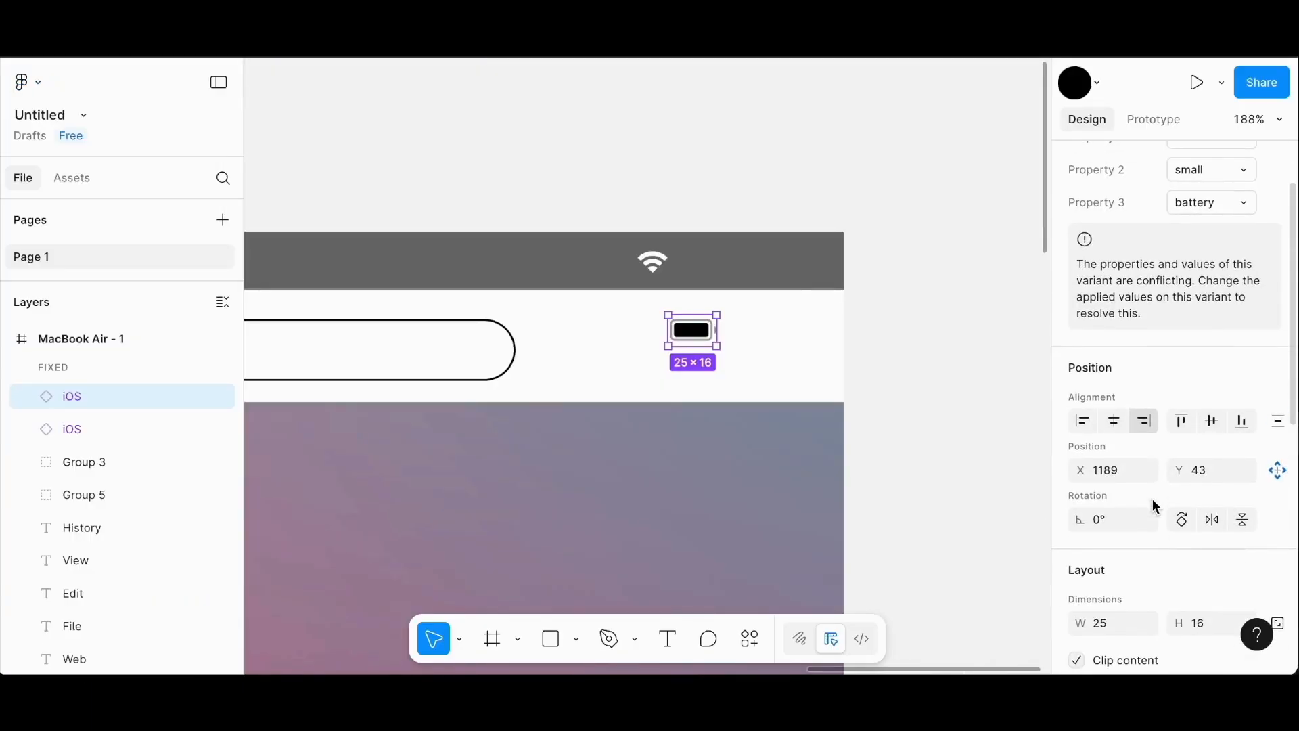
pyautogui.scroll(-2, 1154, 502)
pyautogui.scroll(-2, 1156, 507)
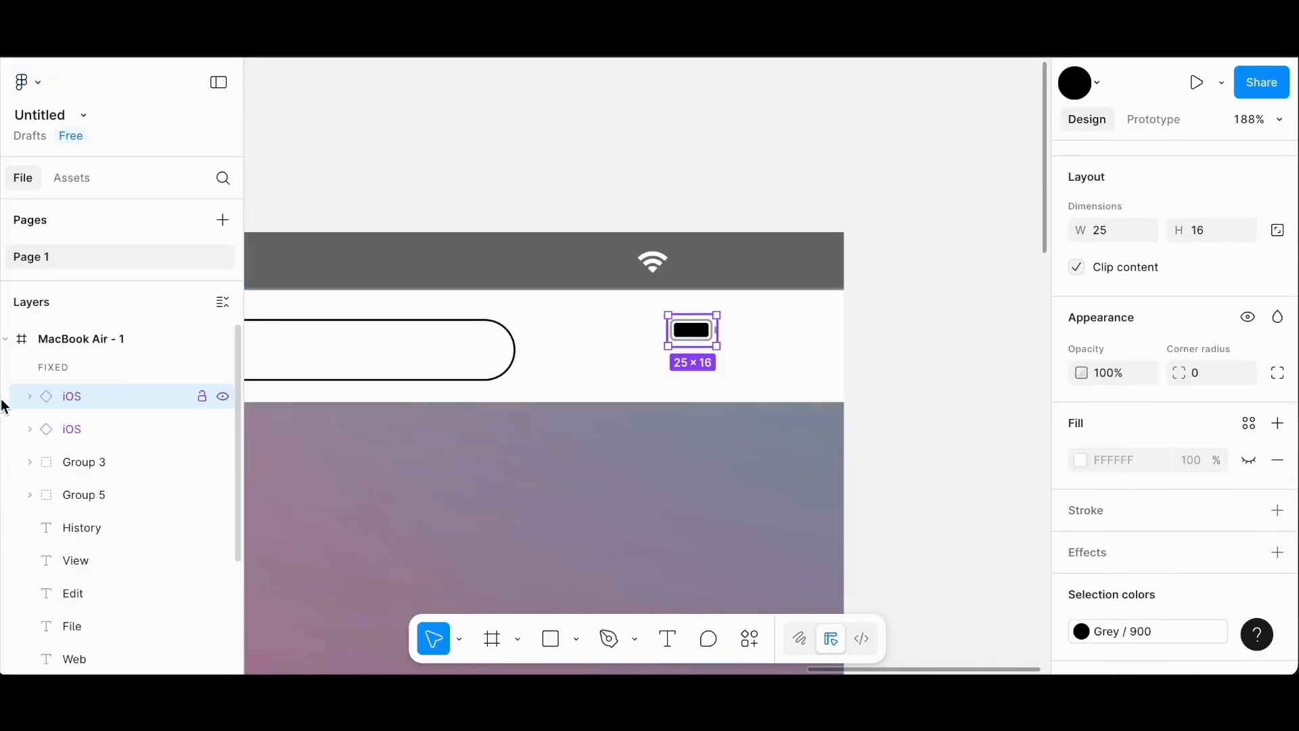
# Change the stroke of the battery icon's outline border to FFFFFF.
pyautogui.click(29, 397)
pyautogui.click(111, 491)
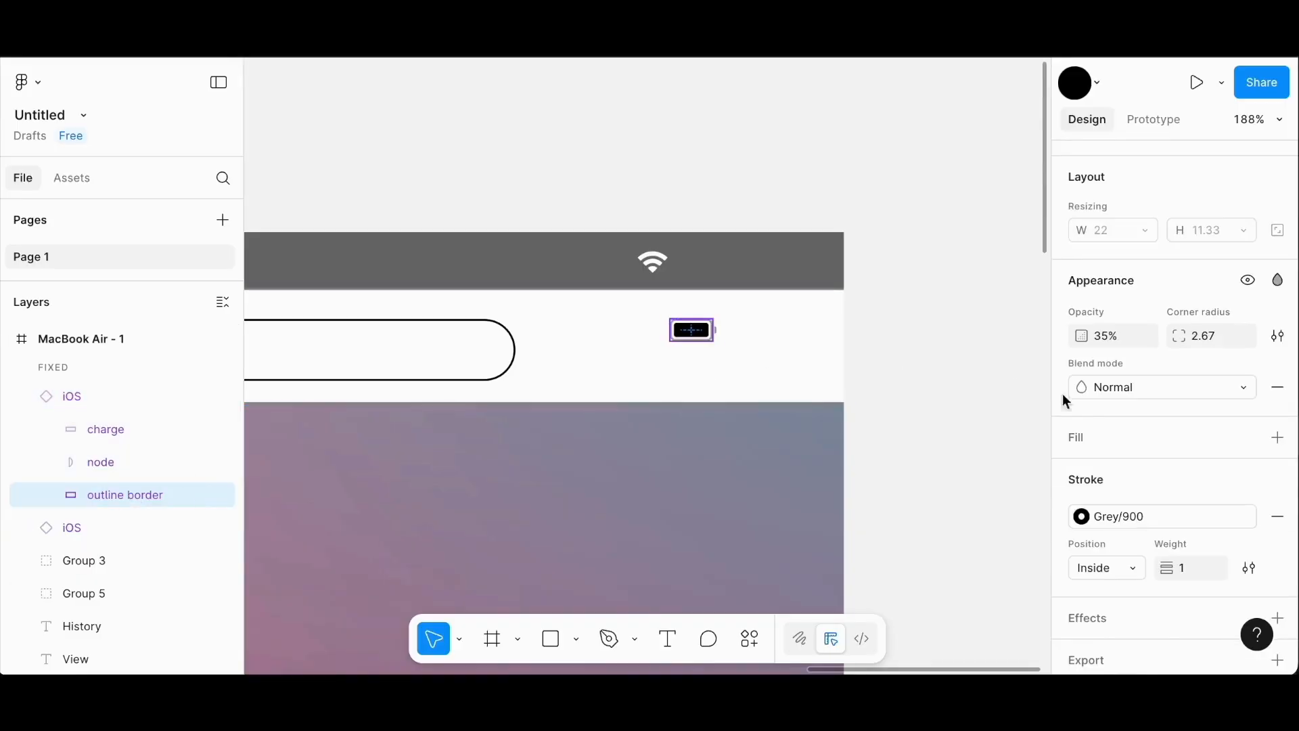
pyautogui.click(1082, 518)
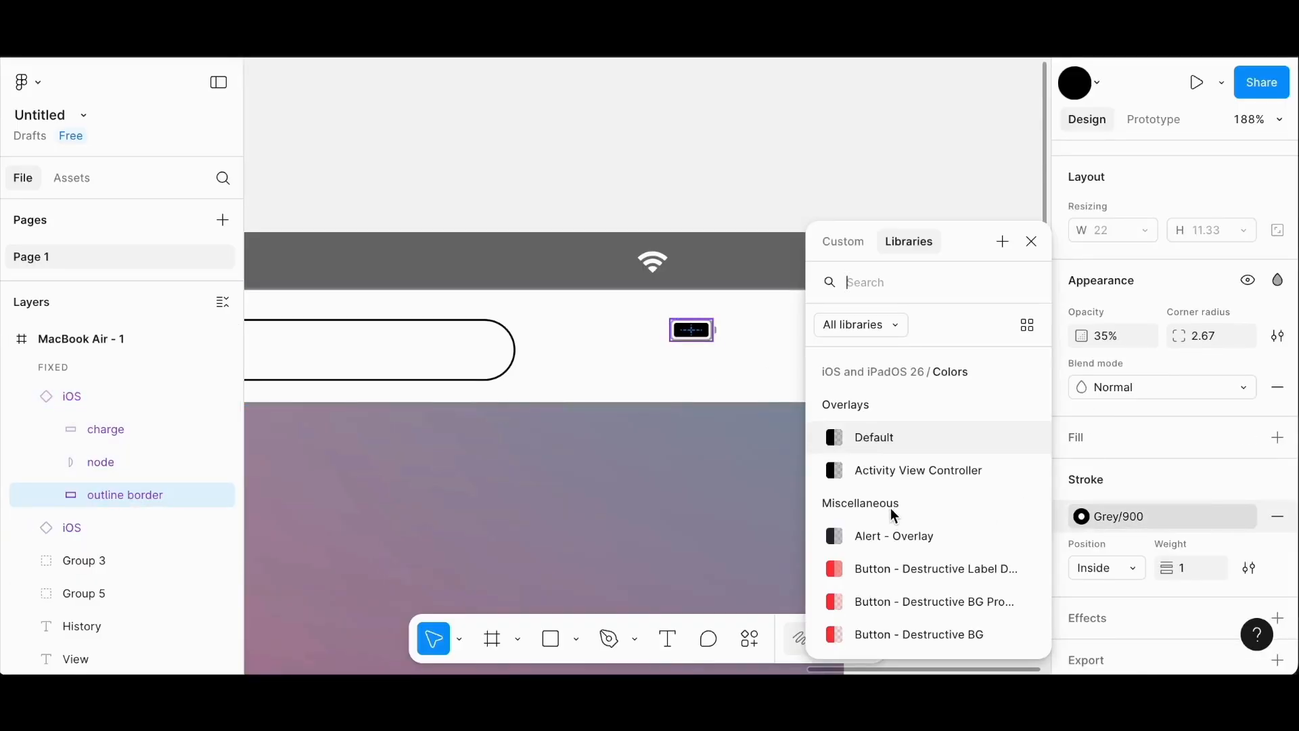
pyautogui.click(843, 242)
pyautogui.click(831, 650)
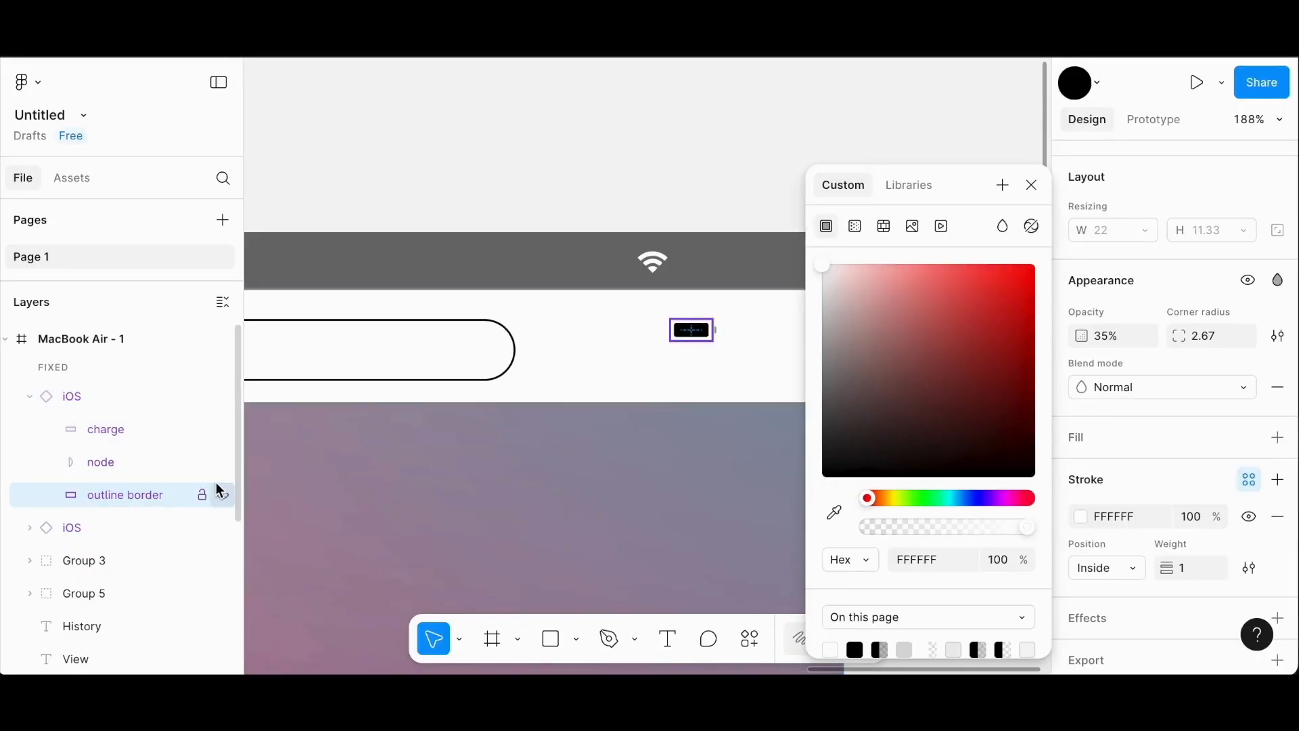
# Change the fill of the battery icon's node layer from the Grey/900 style to the page's white color.
pyautogui.click(101, 461)
pyautogui.click(1082, 476)
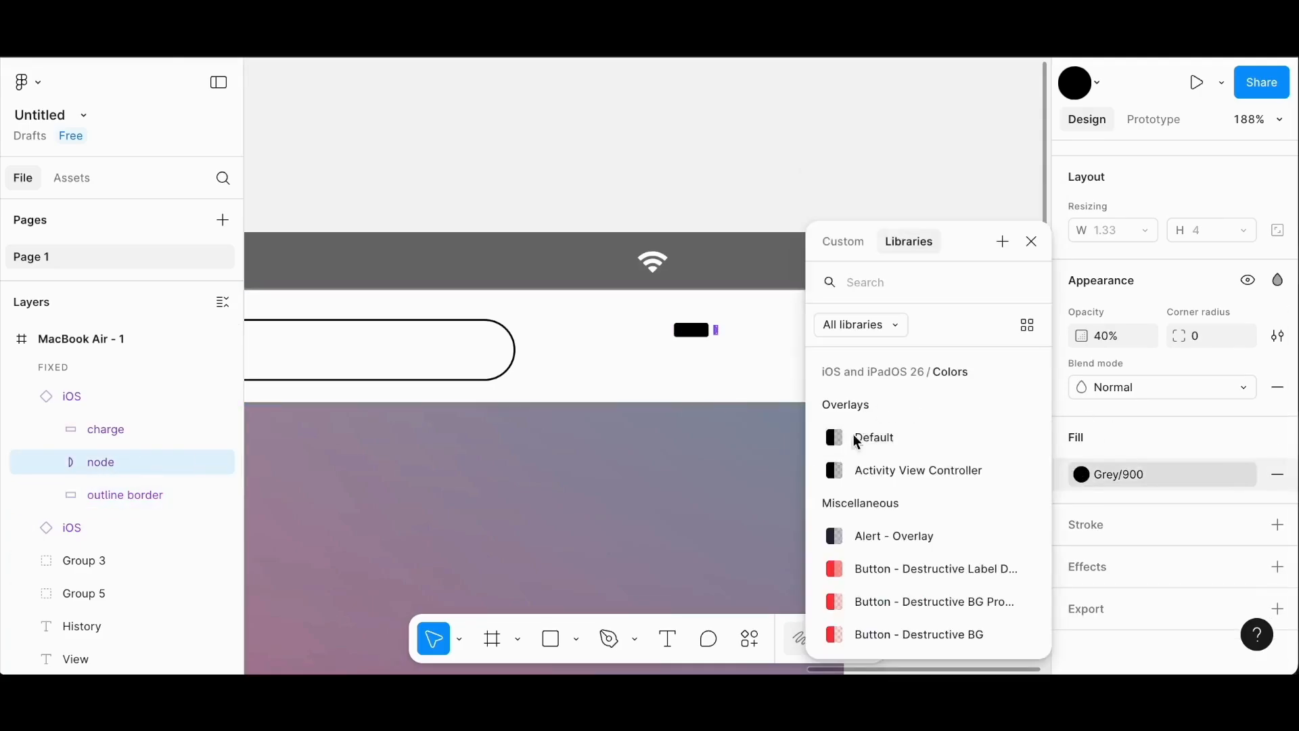
pyautogui.scroll(-3, 867, 528)
pyautogui.click(844, 241)
pyautogui.click(1033, 187)
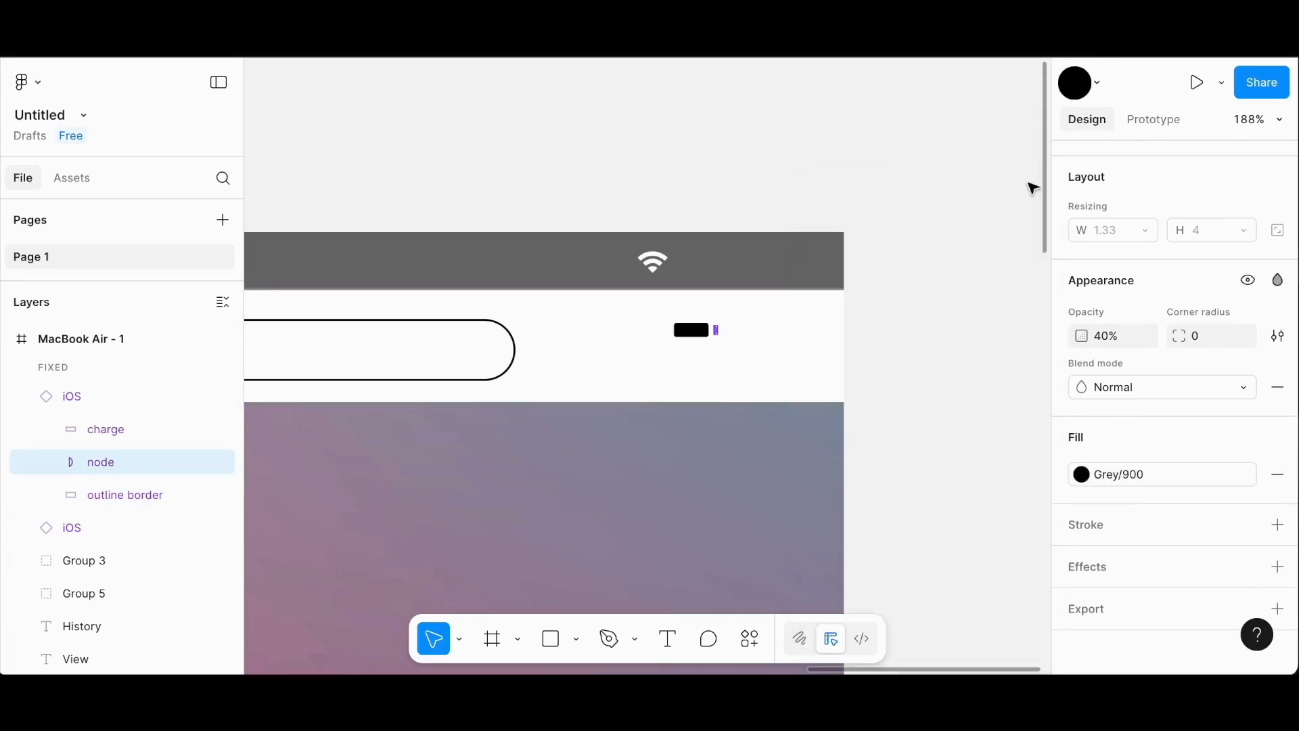
pyautogui.click(1082, 476)
pyautogui.click(844, 242)
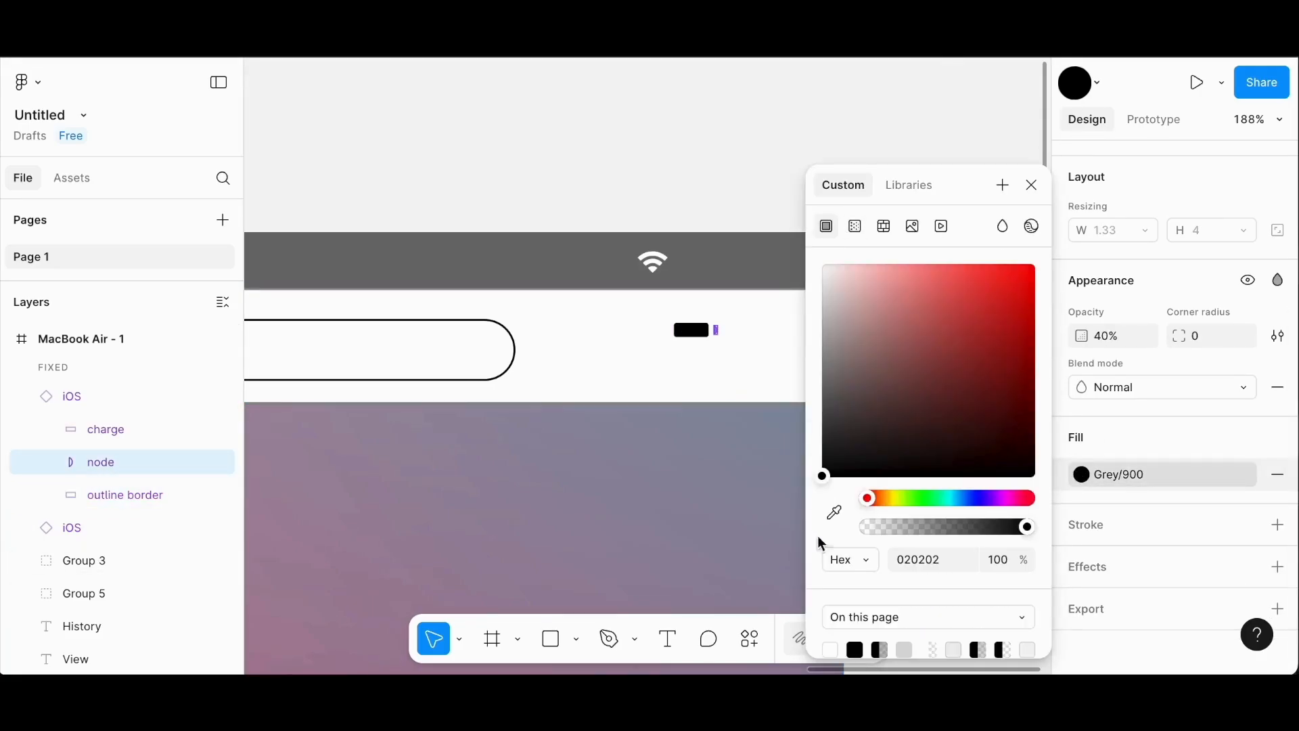
pyautogui.click(833, 652)
# Change the battery icon's charge layer fill to white and move the whole icon onto the grey bar beside the Wifi icon.
pyautogui.click(102, 430)
pyautogui.click(1083, 468)
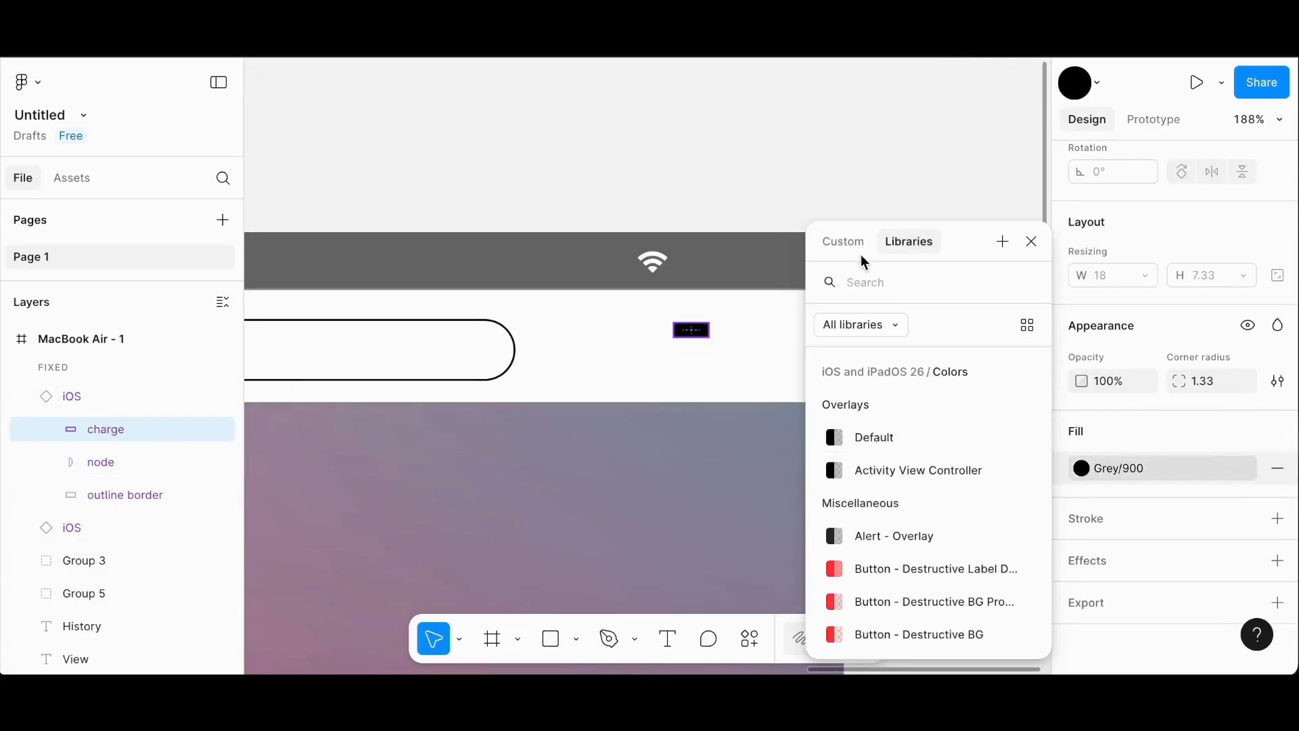
pyautogui.click(854, 245)
pyautogui.click(839, 649)
pyautogui.click(55, 396)
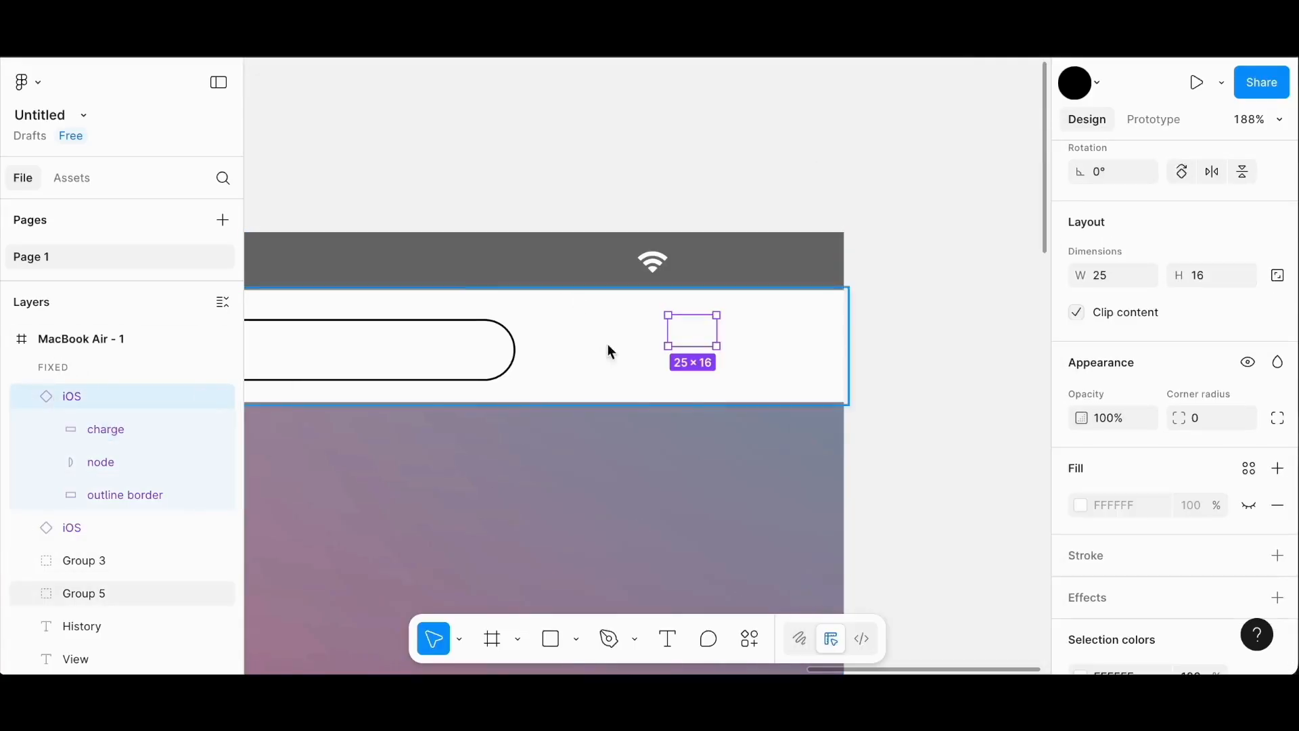
pyautogui.moveTo(691, 337); pyautogui.dragTo(591, 263)
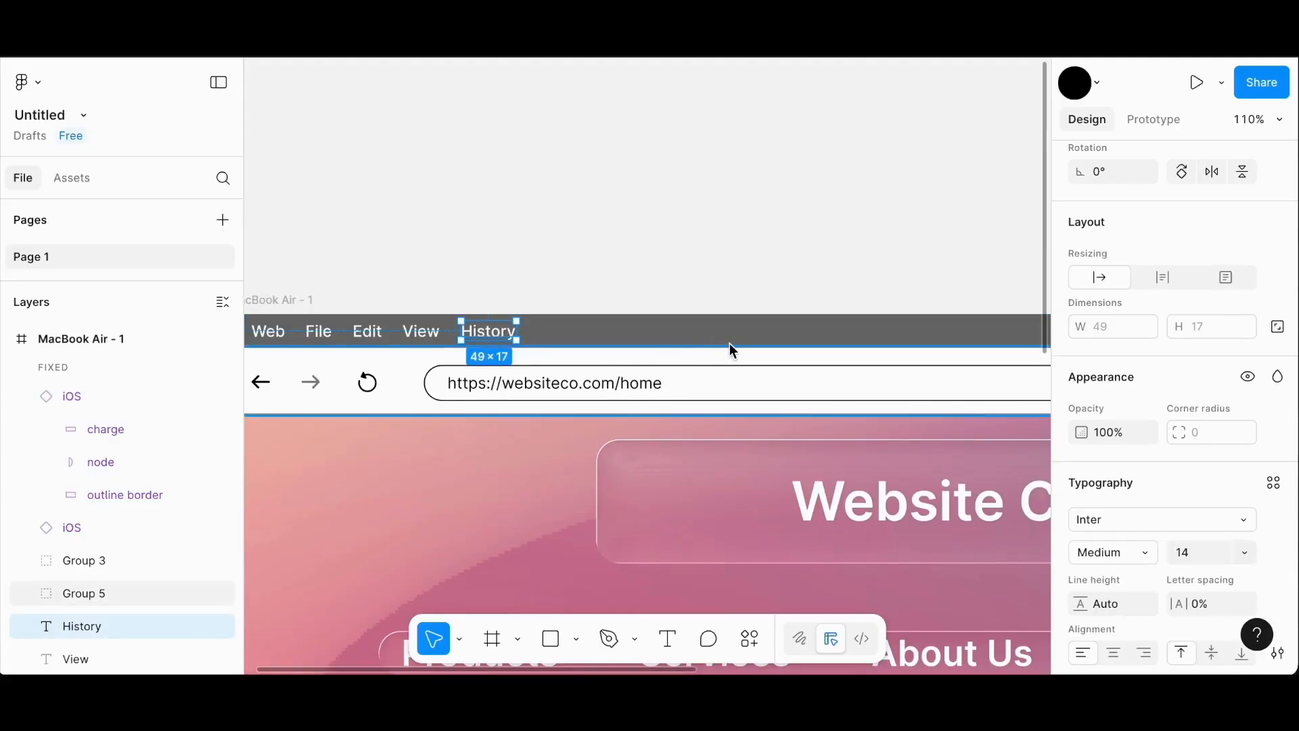
# Duplicate the History menu text and place the copy on the grey bar between the Wifi icon and the frame's right edge.
pyautogui.hscroll(4, 729, 343)
pyautogui.click(783, 322)
pyautogui.hotkey('ctrl', 'v')
pyautogui.moveTo(655, 375); pyautogui.dragTo(799, 330)
pyautogui.scroll(5, 799, 330)
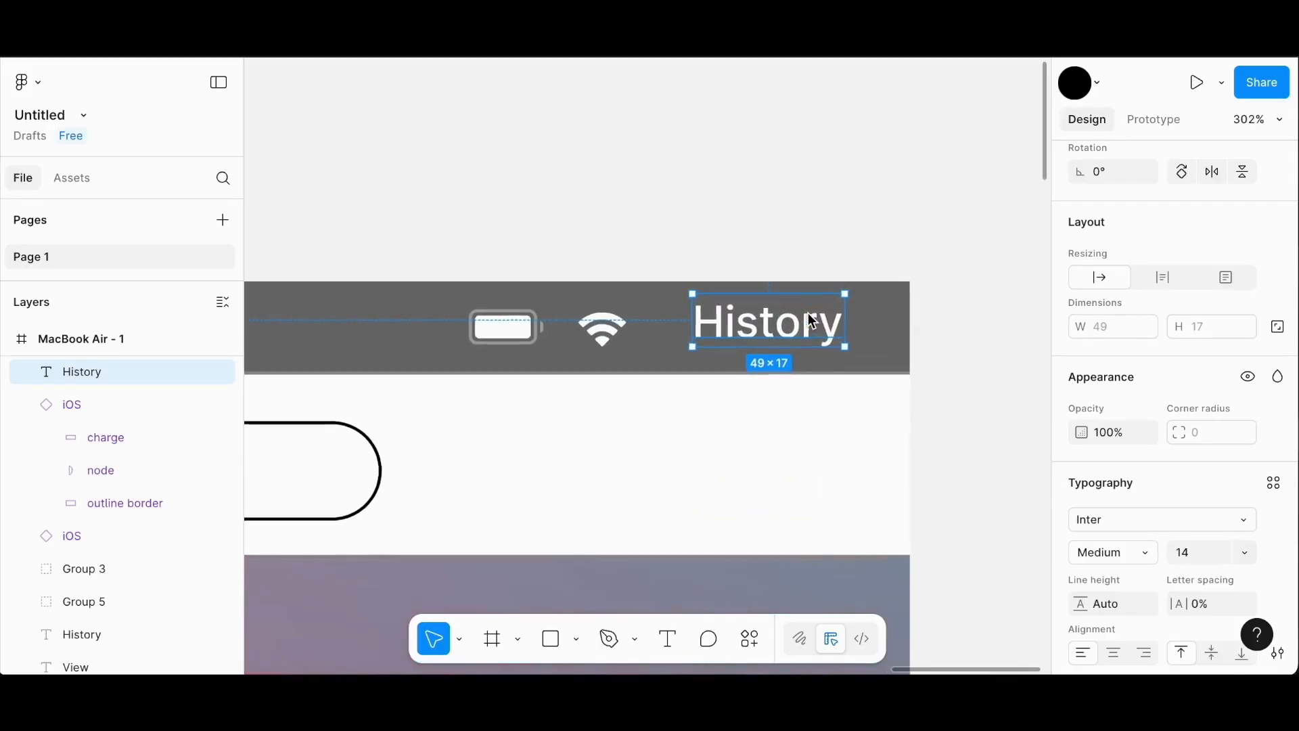
# Replace the copied History text with 12:00 PM.
pyautogui.doubleClick(799, 329)
pyautogui.write('12')
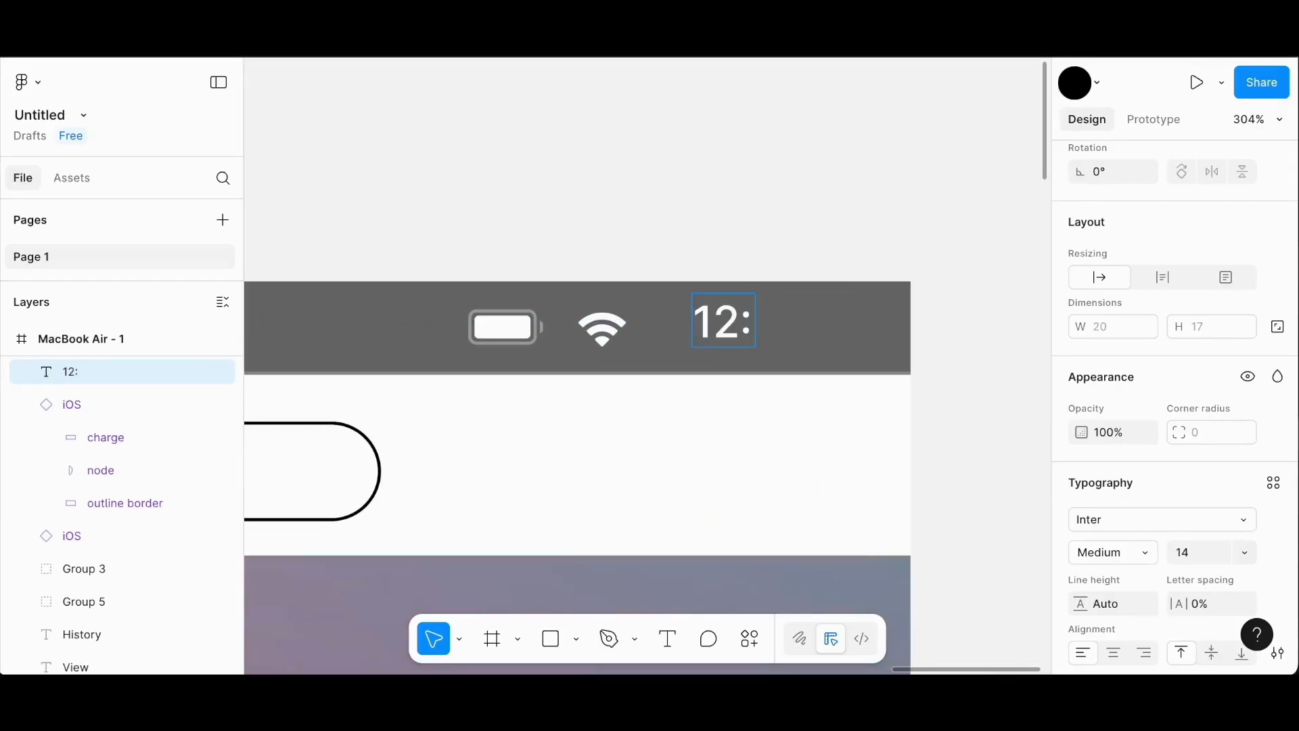
pyautogui.write(':00 PM')
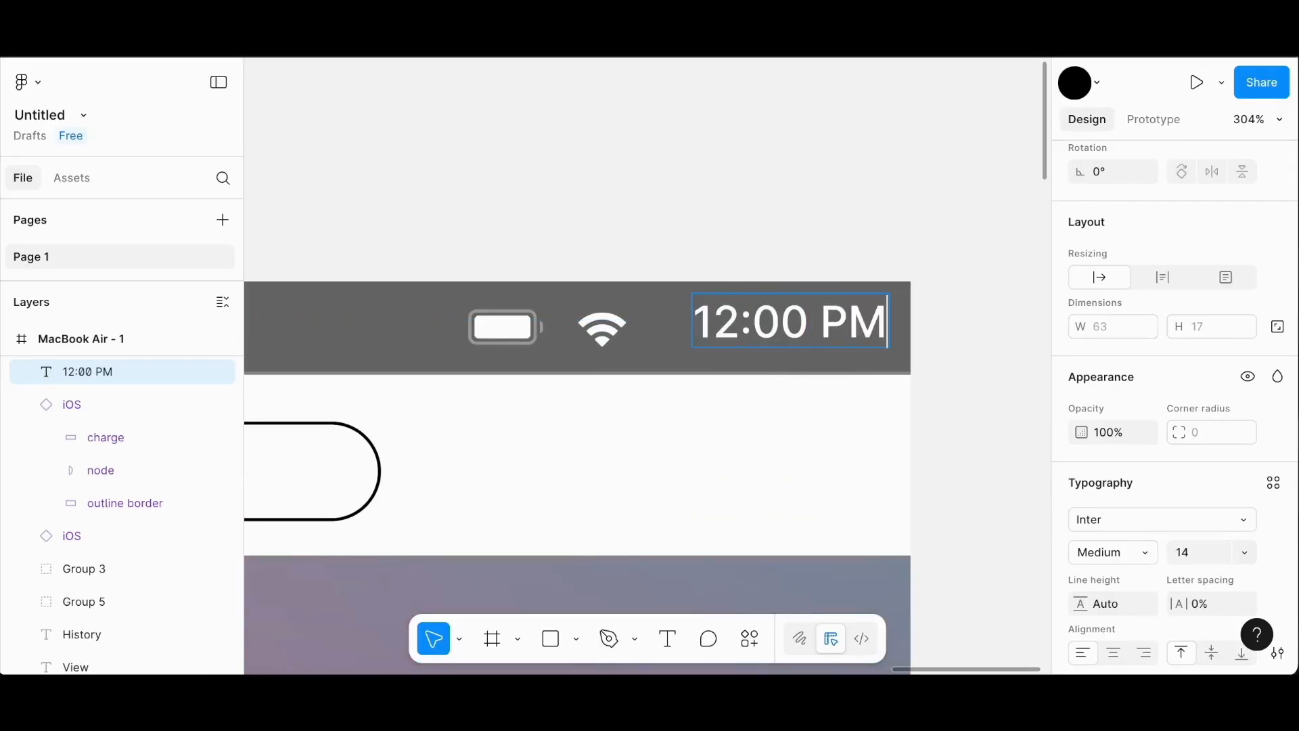
pyautogui.press('Escape')
pyautogui.press('Escape')
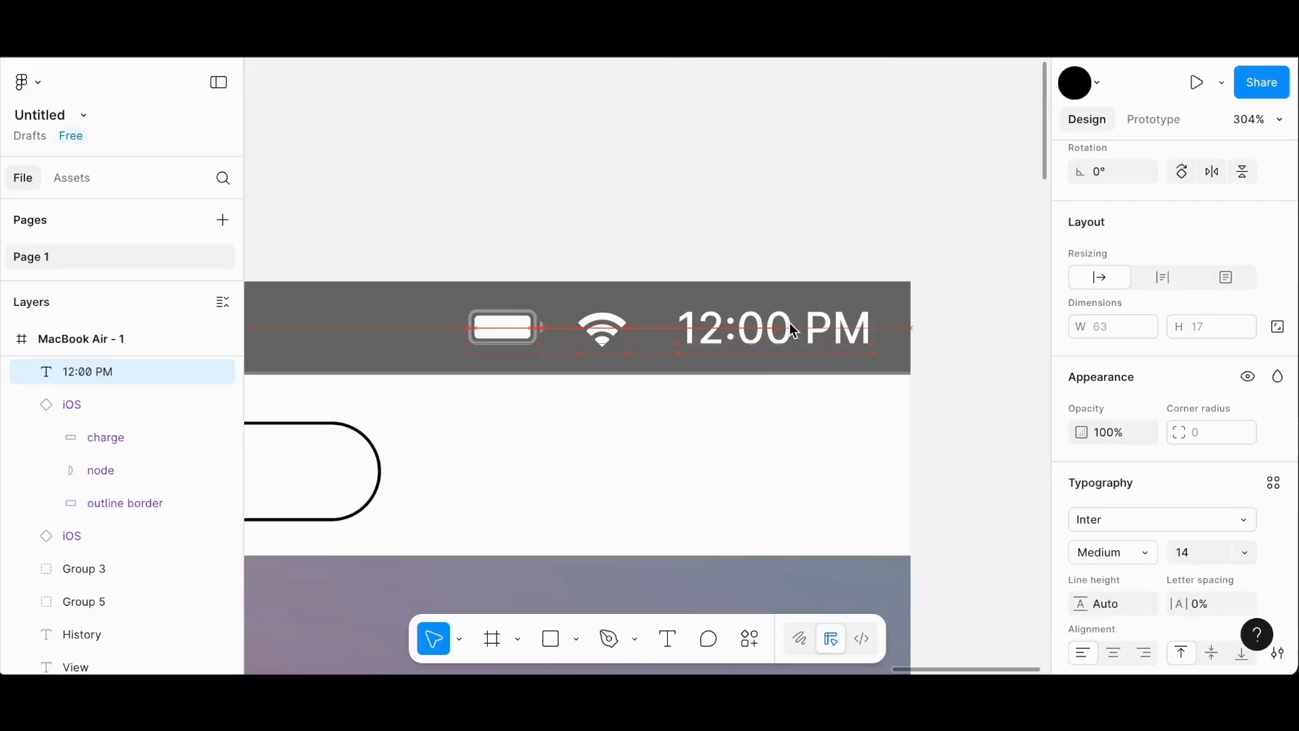
# Arrange the battery icon, Wifi icon and time text in one vertically centered row on the grey bar with 18 px gaps.
pyautogui.scroll(-2, 711, 230)
pyautogui.click(709, 229)
pyautogui.moveTo(486, 215); pyautogui.dragTo(618, 231)
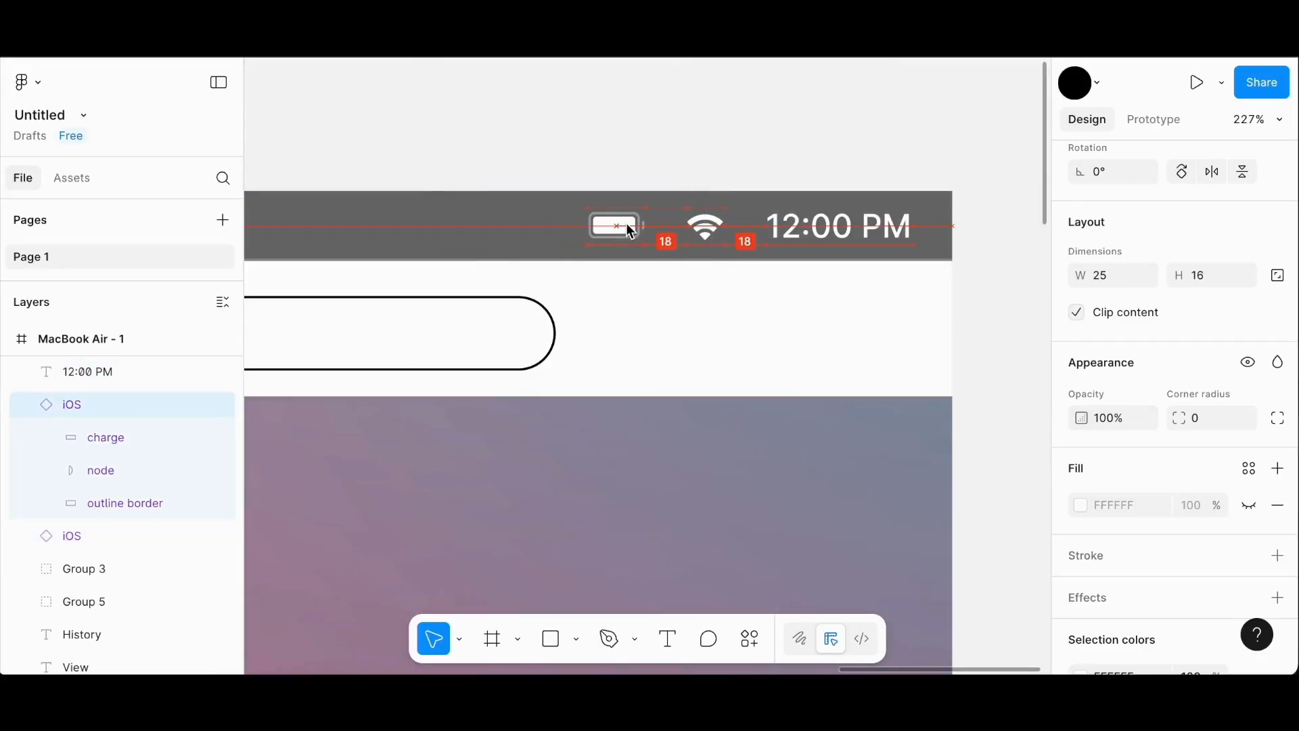
pyautogui.click(693, 297)
# Group the Web, File, Edit, View and History text layers of the menu bar.
pyautogui.scroll(-5, 947, 376)
pyautogui.click(969, 417)
pyautogui.hscroll(-5, 969, 417)
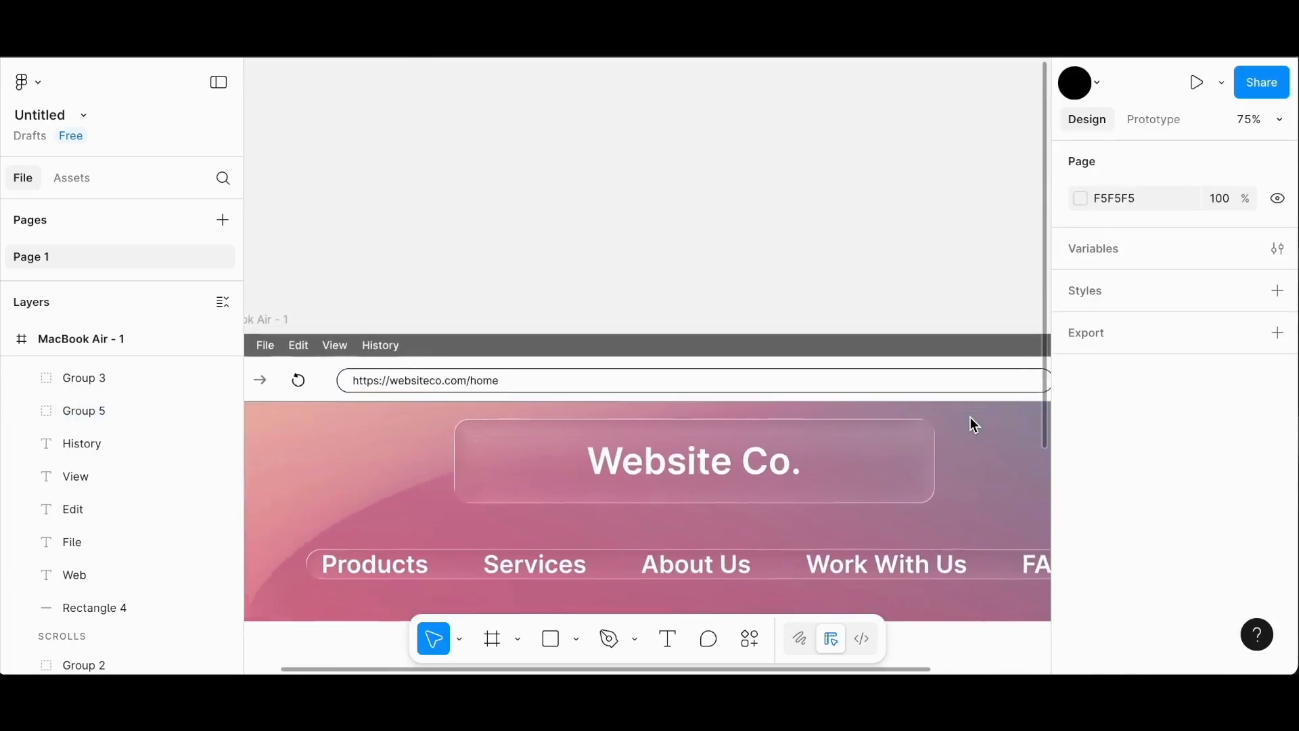
pyautogui.moveTo(74, 572); pyautogui.dragTo(82, 460)
pyautogui.hotkey('ctrl', 'g')
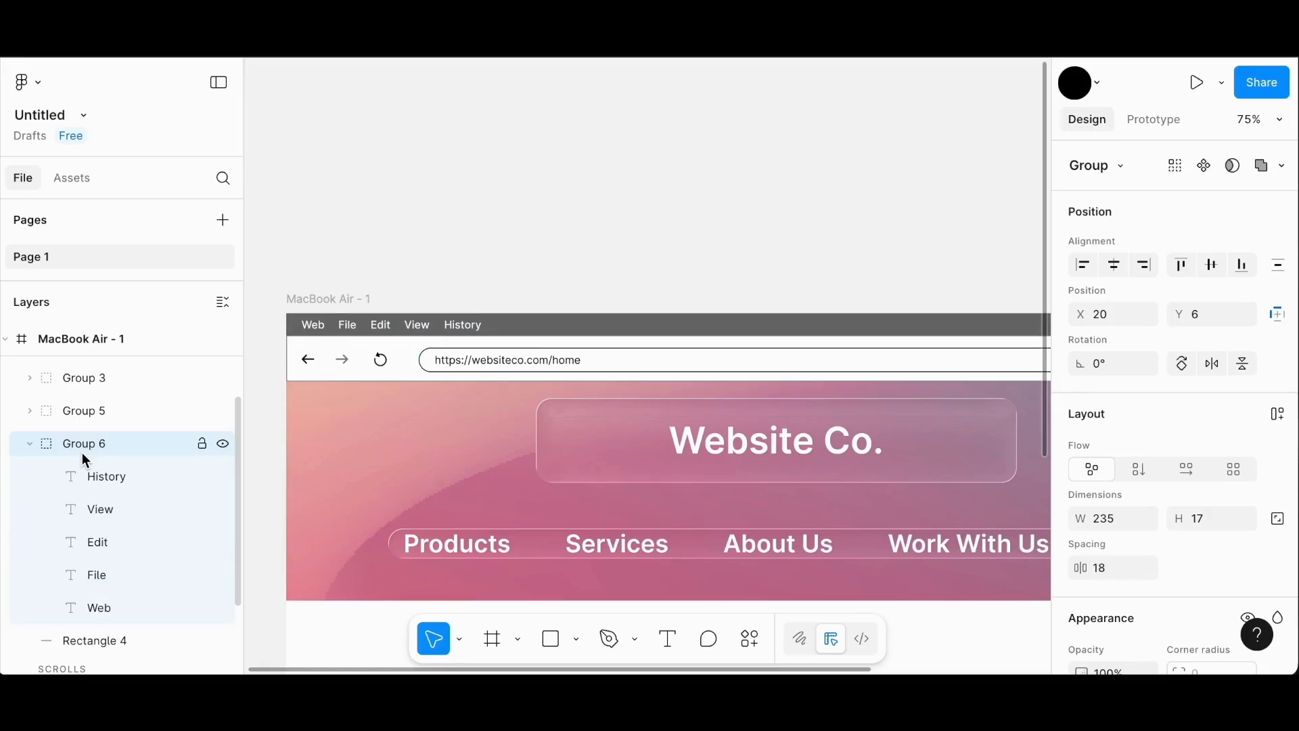
# Group the battery icon, Wifi icon and 12:00 PM text, and shift the group slightly left on the grey bar.
pyautogui.hscroll(5, 396, 473)
pyautogui.scroll(2, 72, 477)
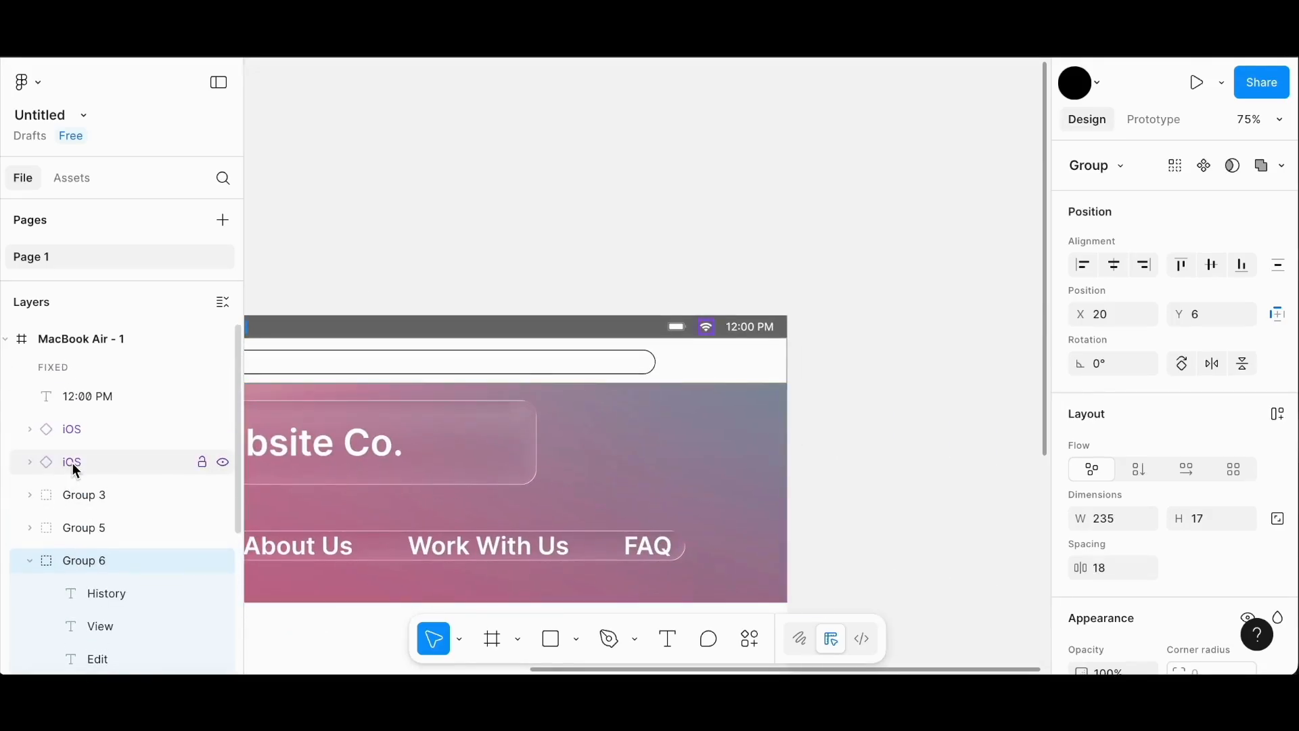
pyautogui.click(72, 462)
pyautogui.keyDown('shift'); pyautogui.click(79, 437); pyautogui.keyUp('shift')
pyautogui.keyDown('shift'); pyautogui.click(91, 399); pyautogui.keyUp('shift')
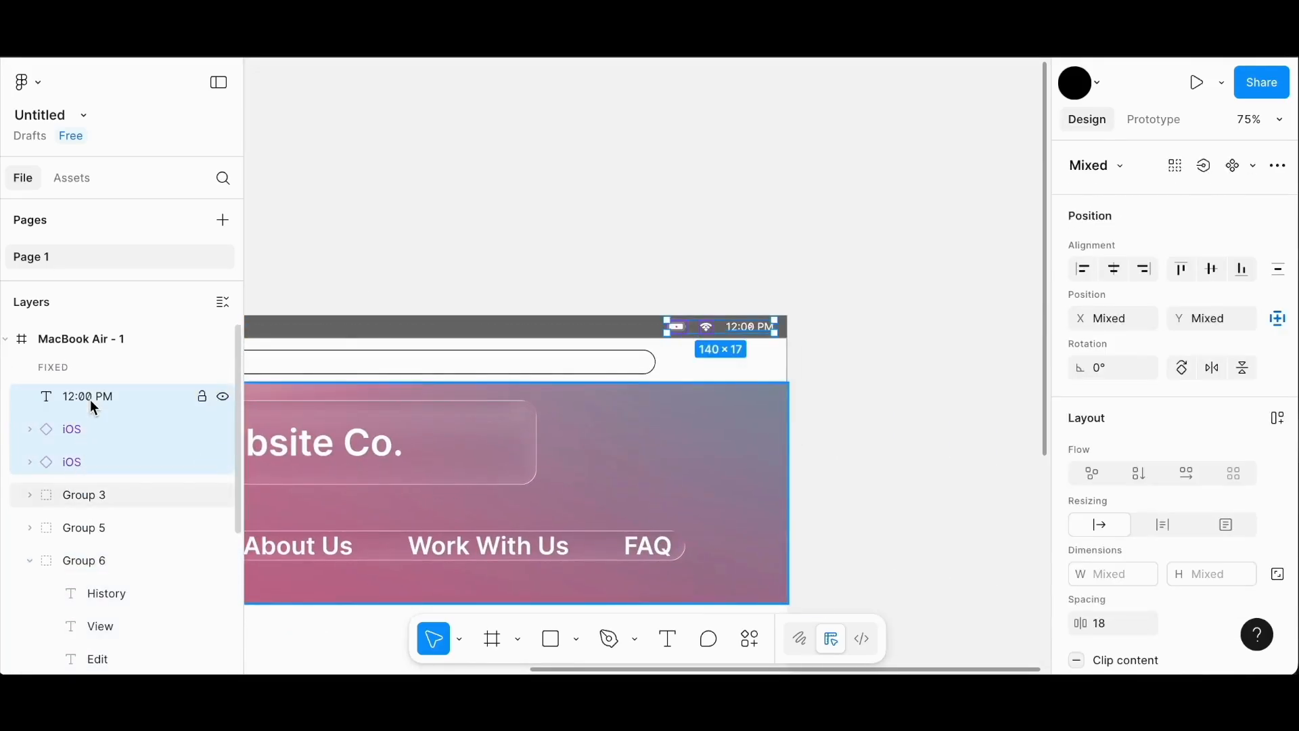
pyautogui.hotkey('ctrl', 'g')
pyautogui.scroll(4, 835, 371)
pyautogui.moveTo(654, 300)
pyautogui.mouseDown()
pyautogui.moveTo(636, 299)
pyautogui.moveTo(647, 300)
pyautogui.mouseUp()
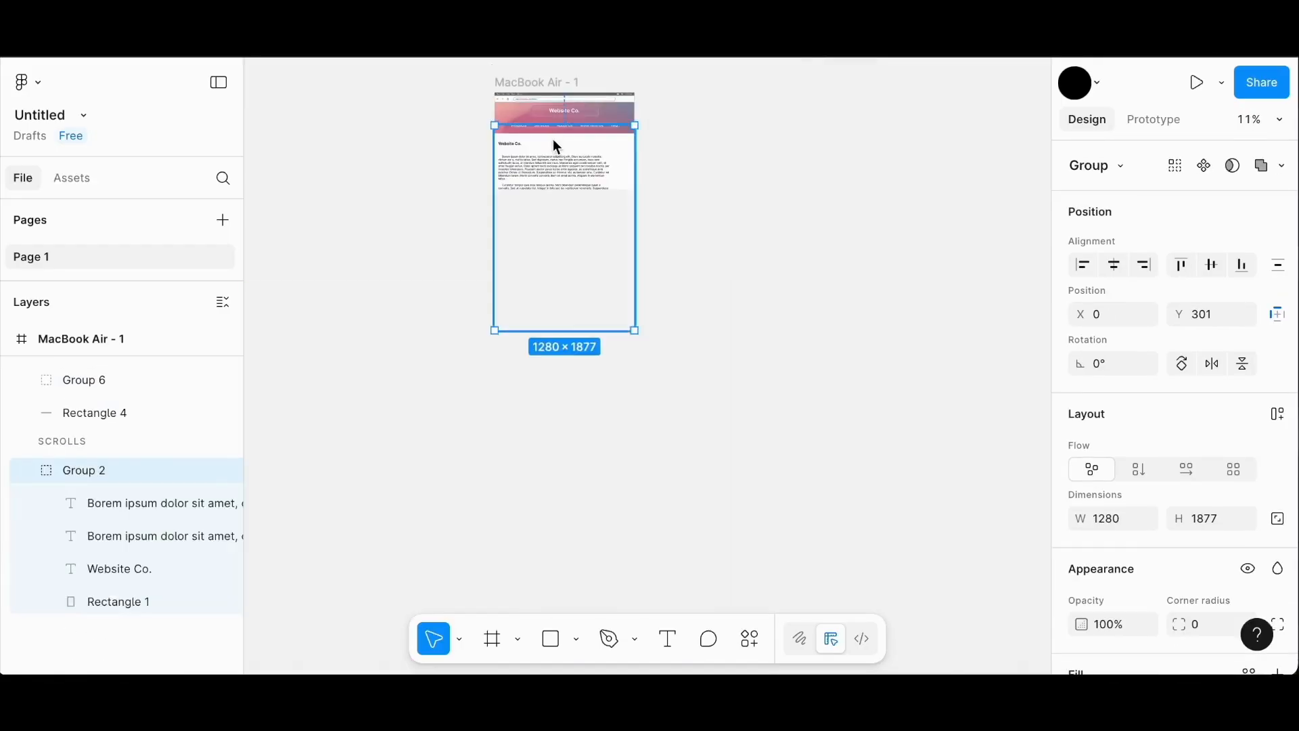
# Move the scrolling text group out of the MacBook Air frame onto the empty canvas beside it.
pyautogui.moveTo(554, 139); pyautogui.dragTo(771, 143)
pyautogui.hscroll(1, 771, 143)
pyautogui.scroll(3, 724, 217)
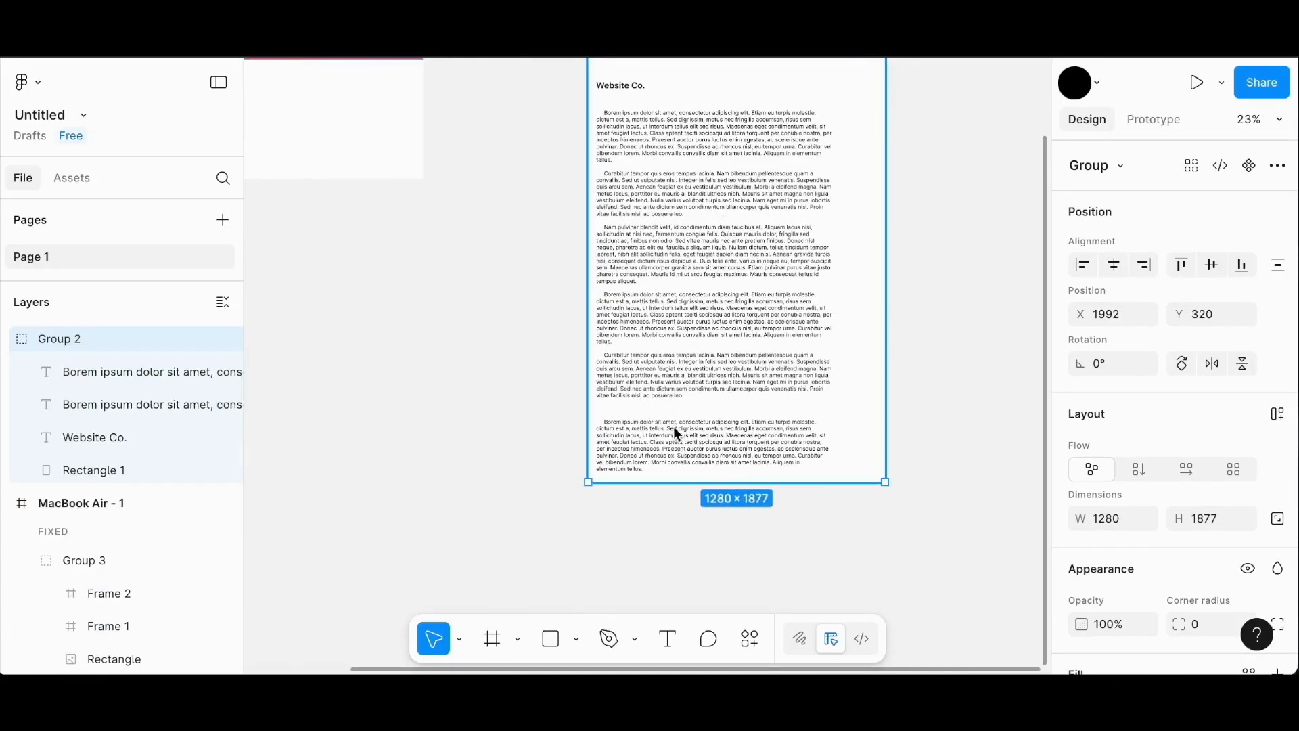
# Move the last text block up closer to the paragraph above it, left-aligned with the main body text.
pyautogui.click(96, 385)
pyautogui.moveTo(660, 444); pyautogui.dragTo(660, 432)
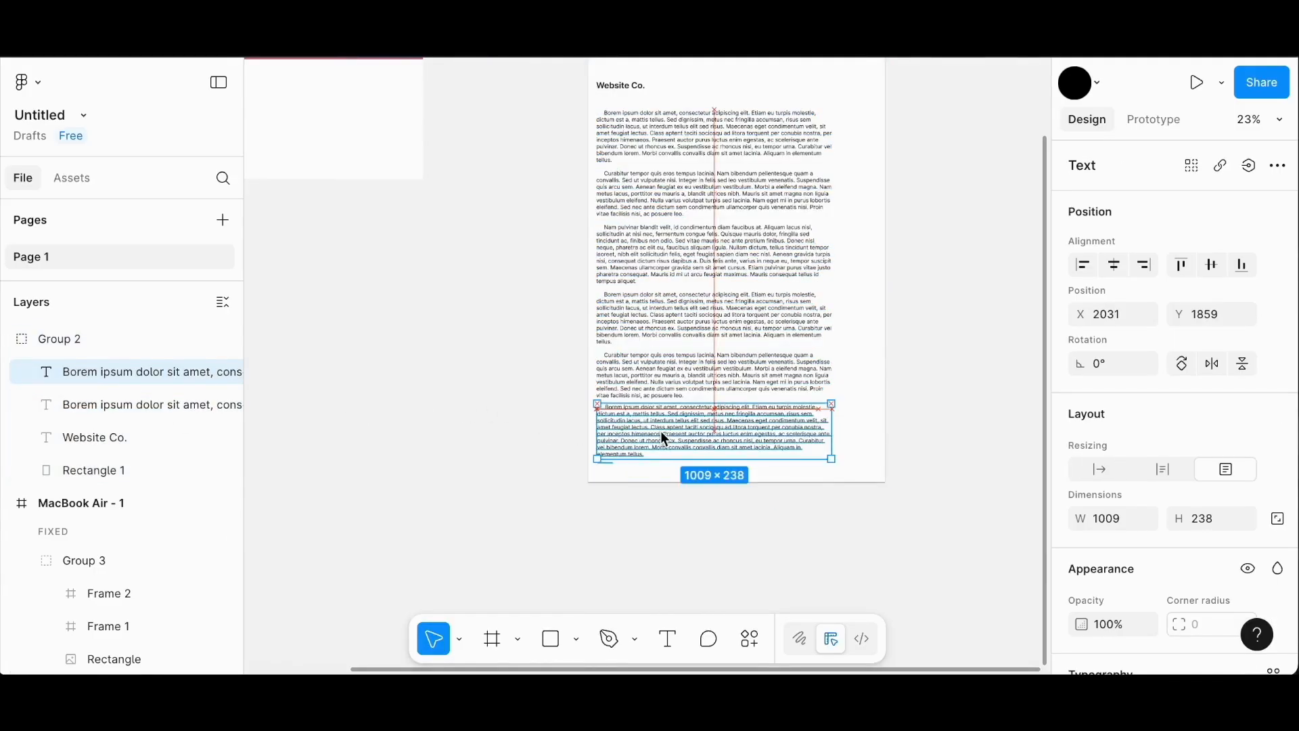
pyautogui.scroll(5, 661, 433)
pyautogui.moveTo(793, 465); pyautogui.dragTo(791, 464)
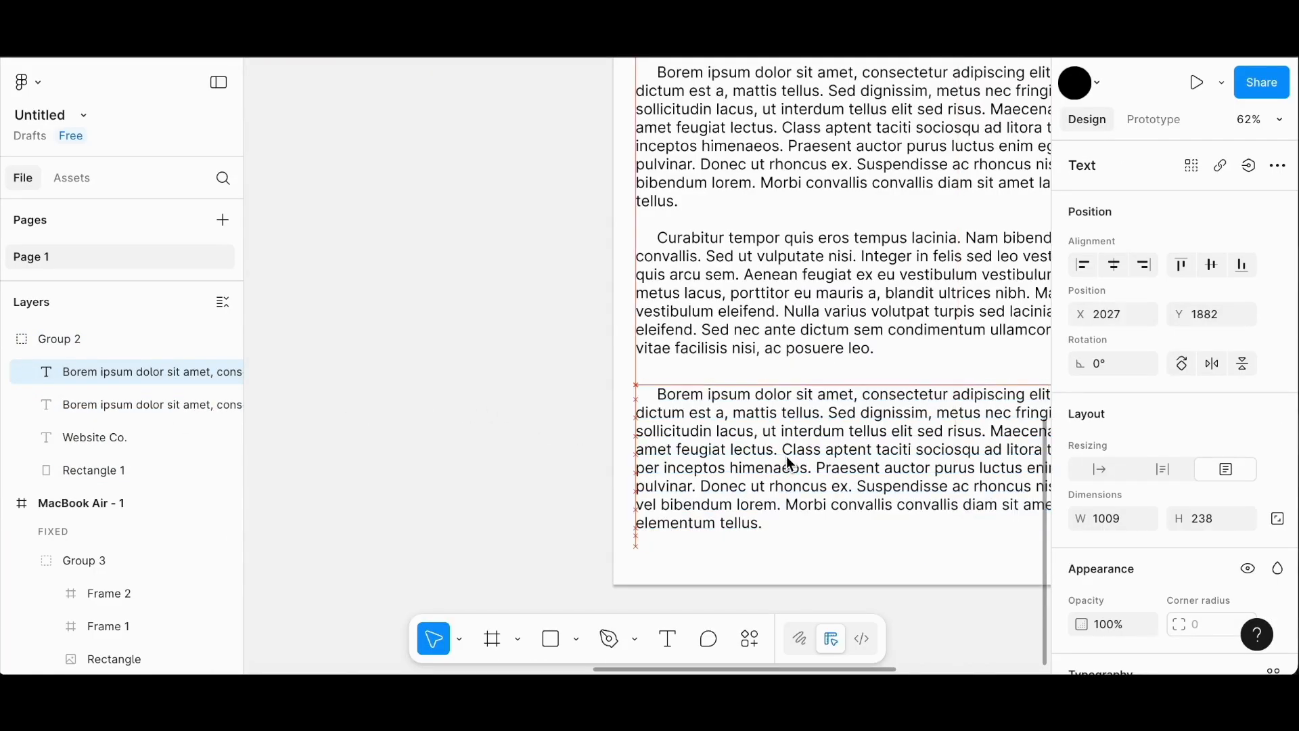
pyautogui.click(555, 429)
# Move the scrolling text group back into the MacBook Air frame at X 0, Y 301.
pyautogui.scroll(-5, 554, 430)
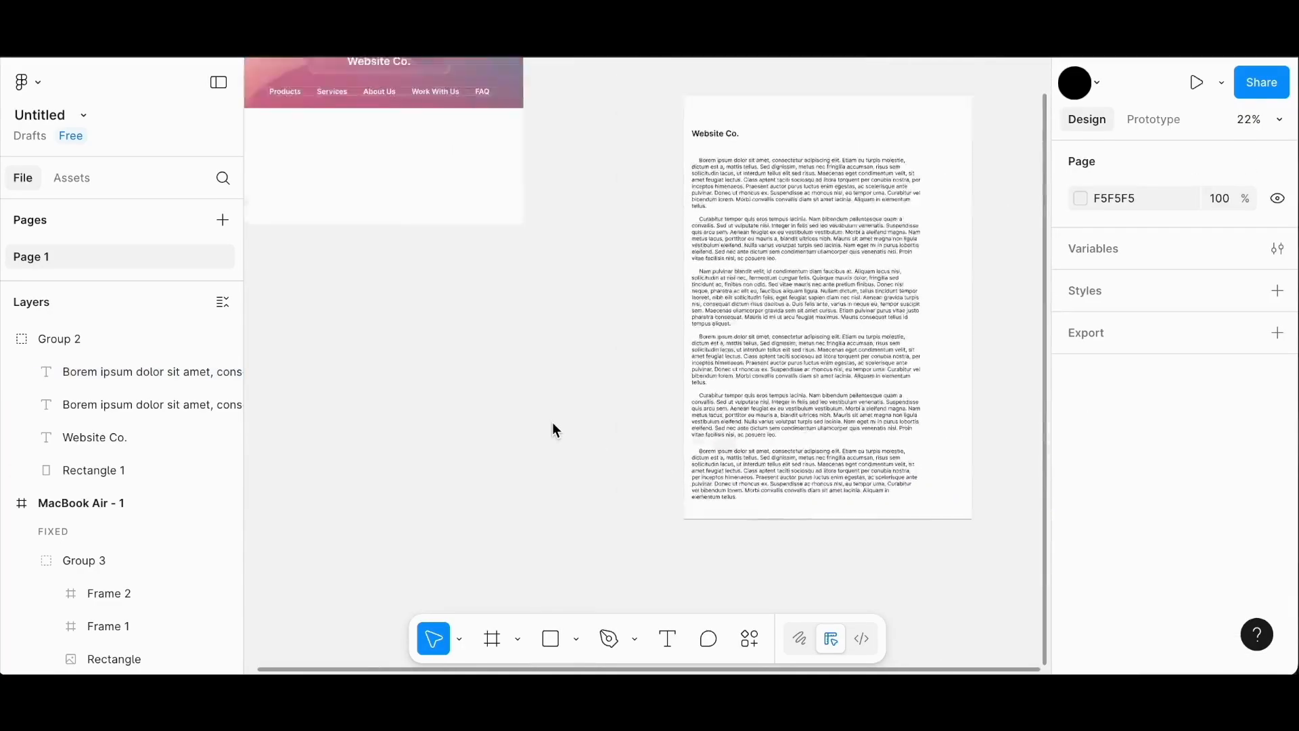
pyautogui.hscroll(-3, 903, 165)
pyautogui.click(937, 198)
pyautogui.moveTo(937, 198); pyautogui.dragTo(485, 187)
pyautogui.scroll(2, 485, 185)
pyautogui.hscroll(-2, 485, 185)
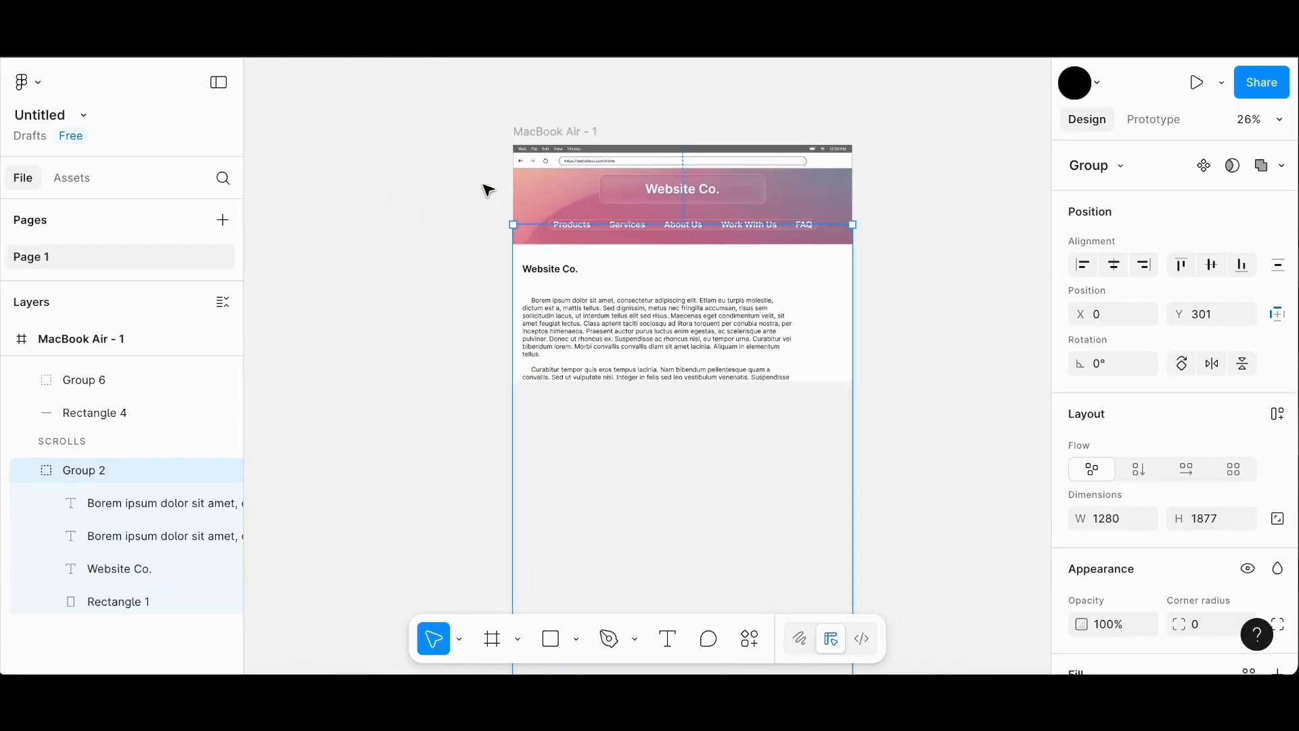
# Preview the landing page prototype and scroll through the body text to its end beneath the fixed header.
pyautogui.click(963, 281)
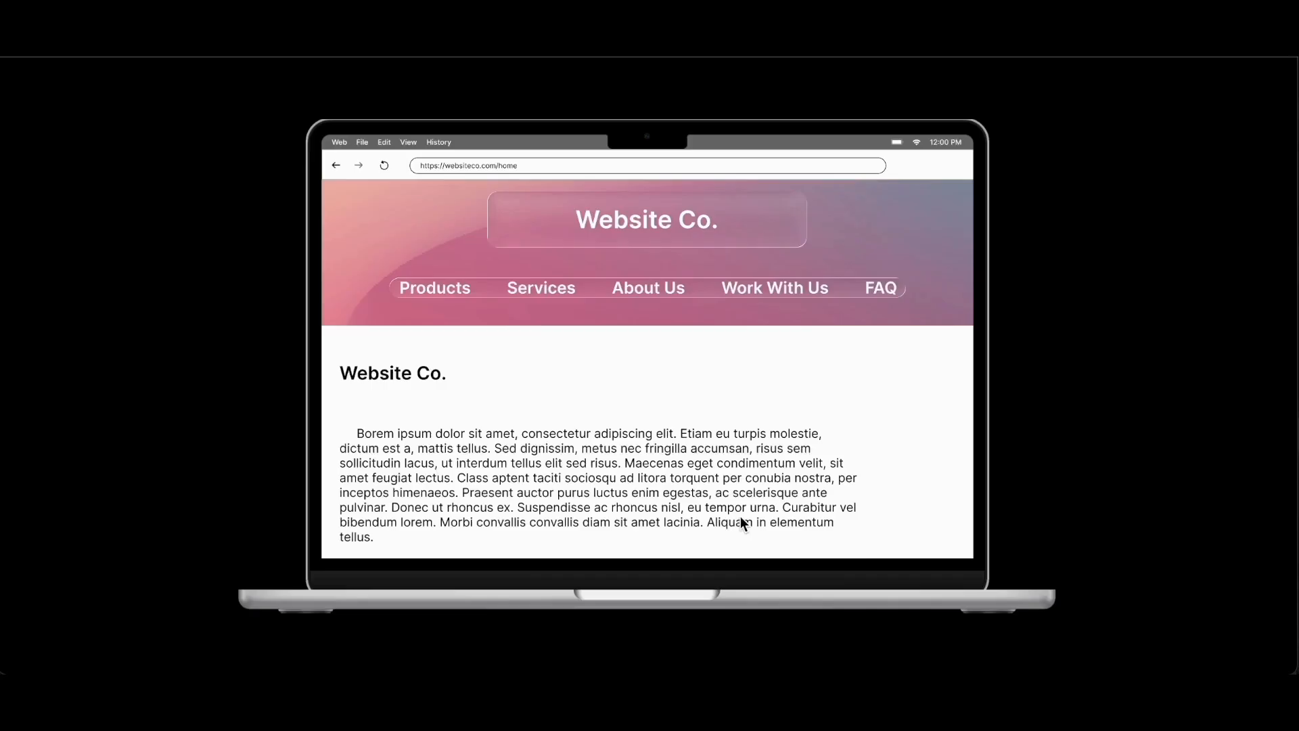
pyautogui.scroll(-2, 741, 517)
pyautogui.scroll(-4, 740, 517)
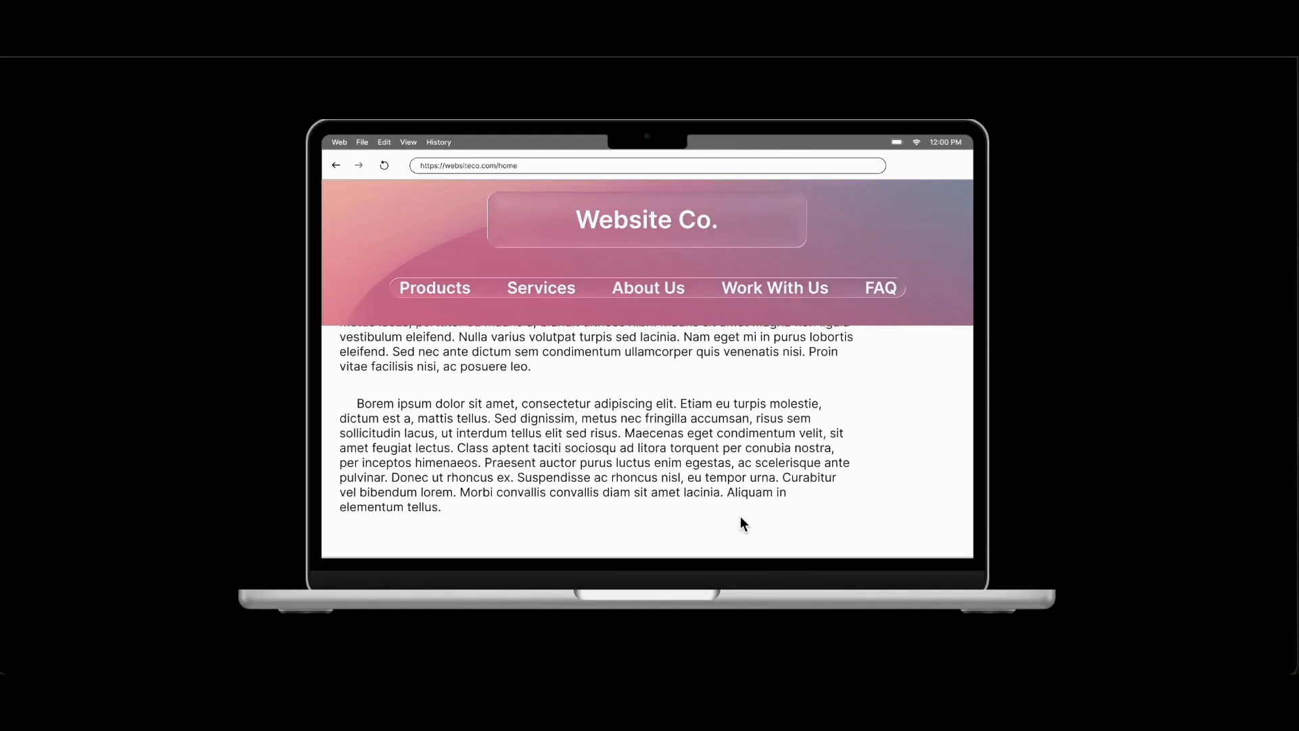